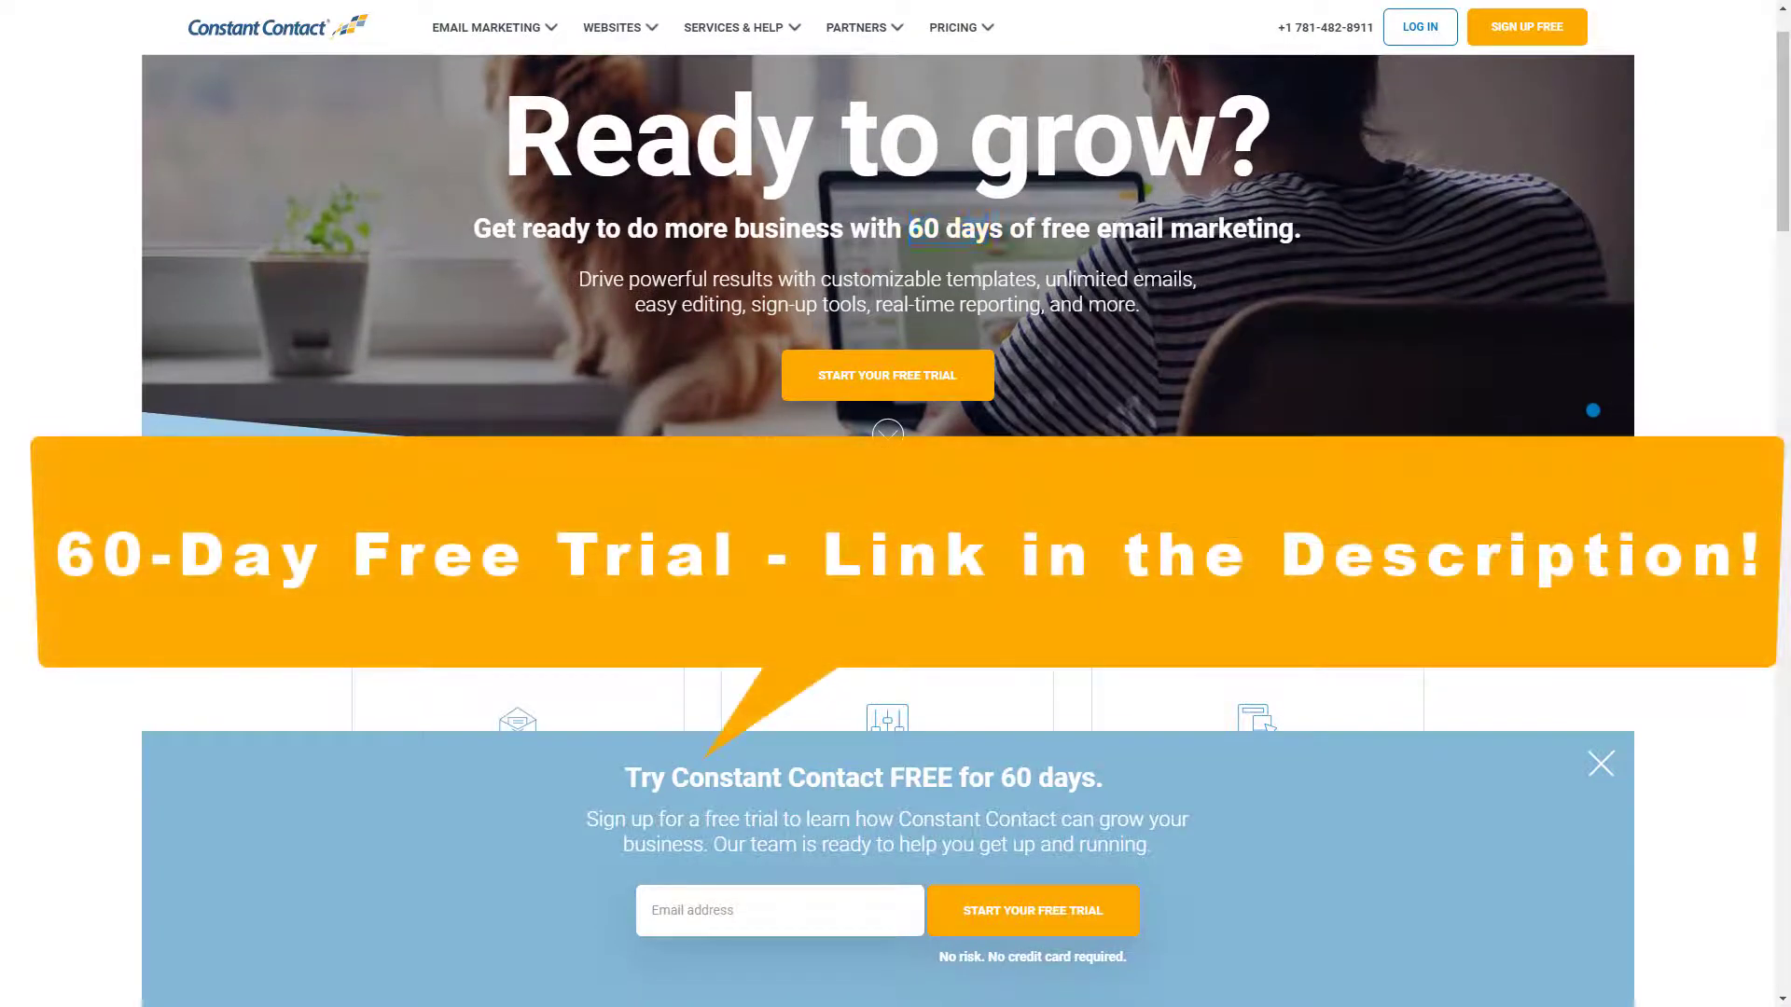
Highlight the free-trial heading among the homepage feature cards
{"action": "left_click_drag", "start_coordinate": [624, 777], "coordinate": [1106, 778]}
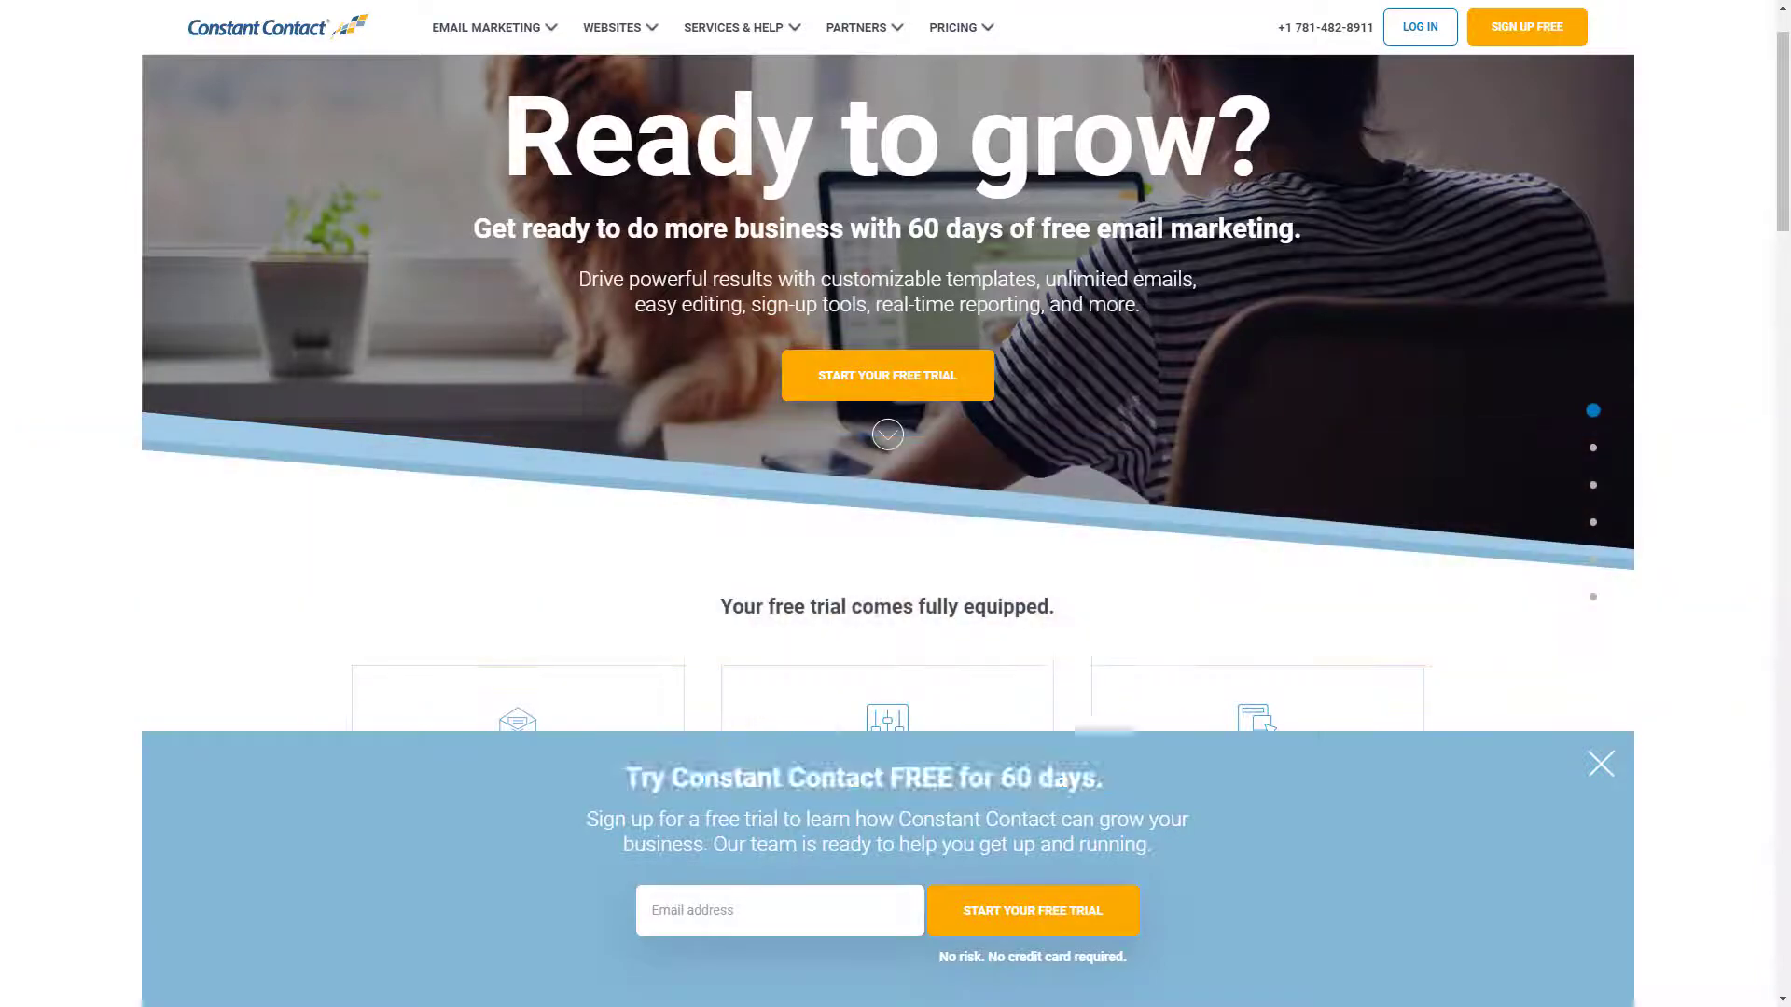
{"action": "scroll", "coordinate": [887, 504], "scroll_direction": "down", "scroll_amount": 1}
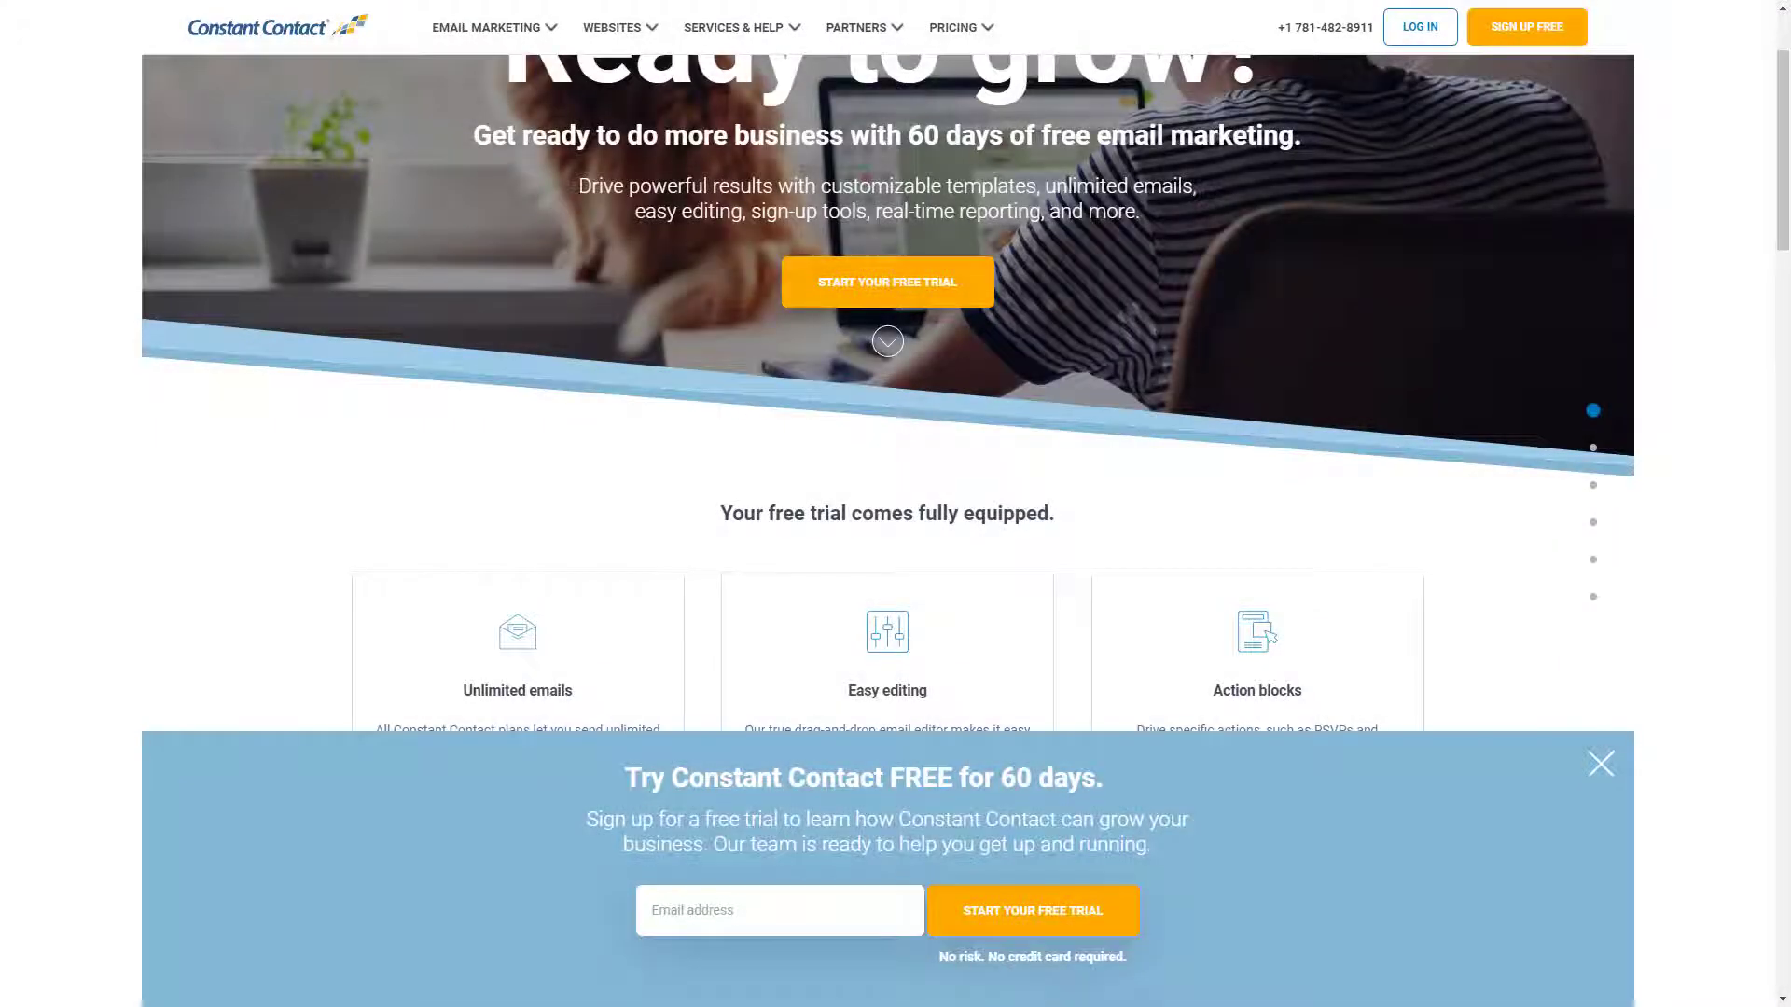
{"action": "left_click_drag", "start_coordinate": [624, 778], "coordinate": [1162, 845]}
{"action": "scroll", "coordinate": [887, 421], "scroll_direction": "down", "scroll_amount": 2}
{"action": "scroll", "coordinate": [887, 420], "scroll_direction": "down", "scroll_amount": 3}
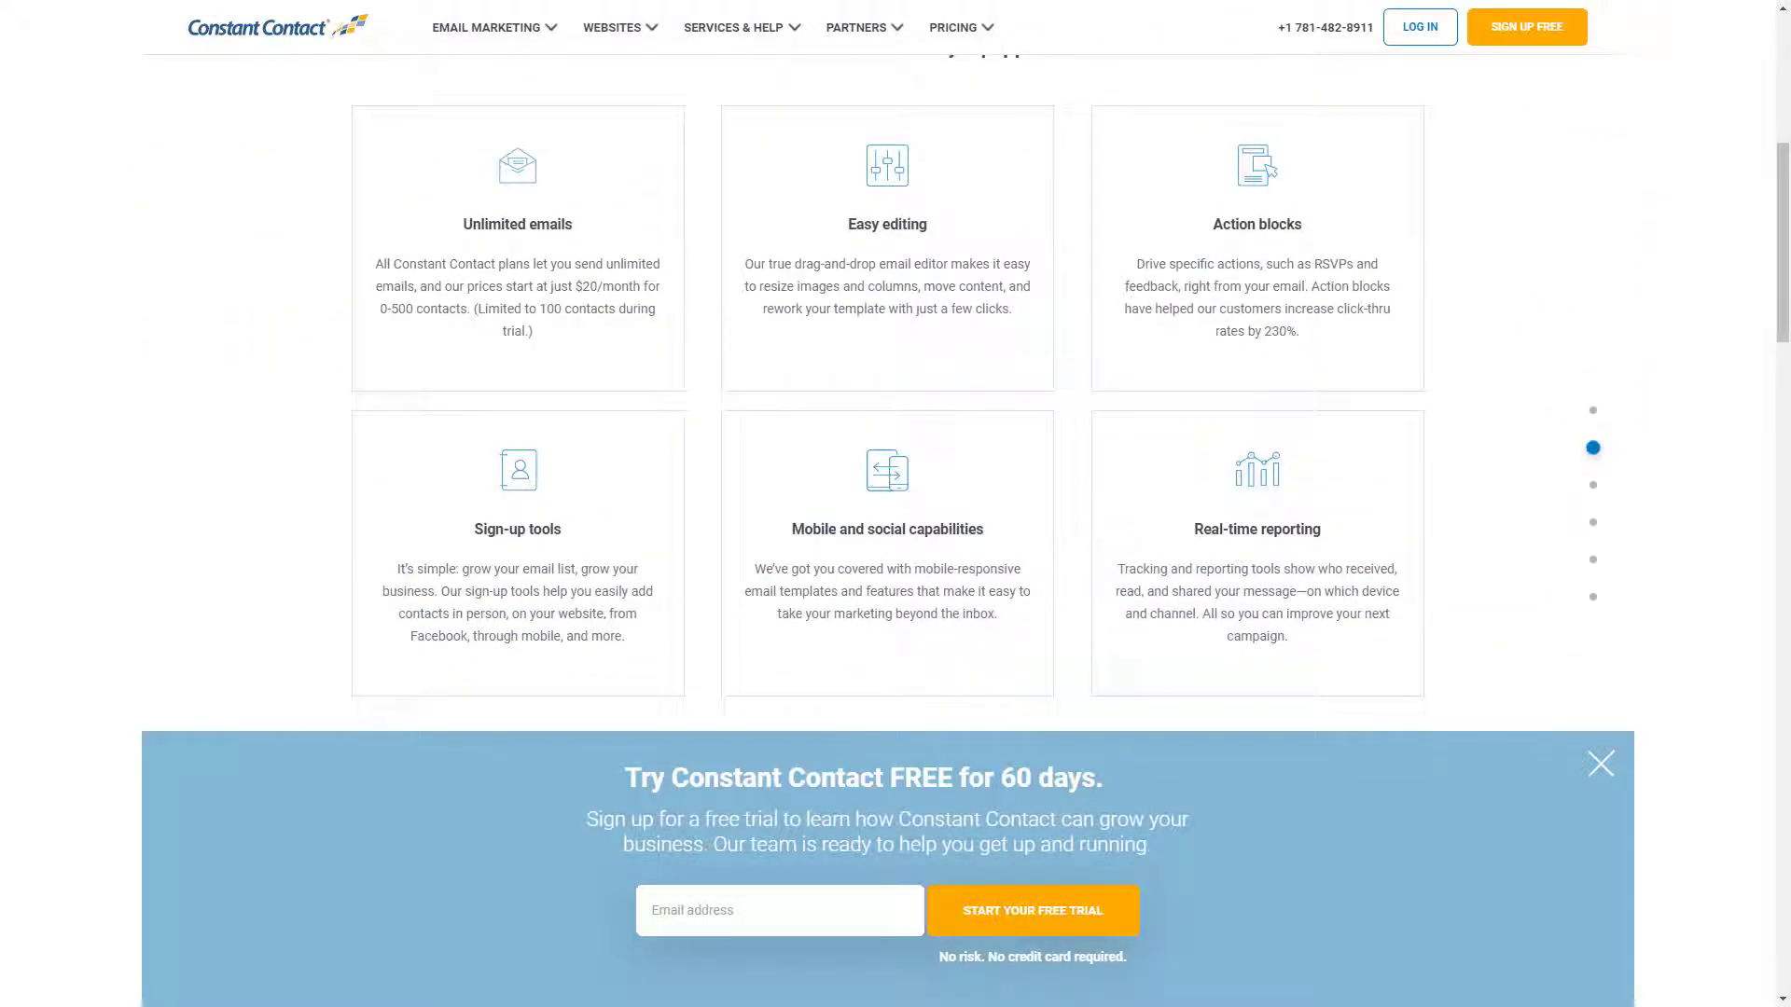
{"action": "scroll", "coordinate": [888, 420], "scroll_direction": "down", "scroll_amount": 1}
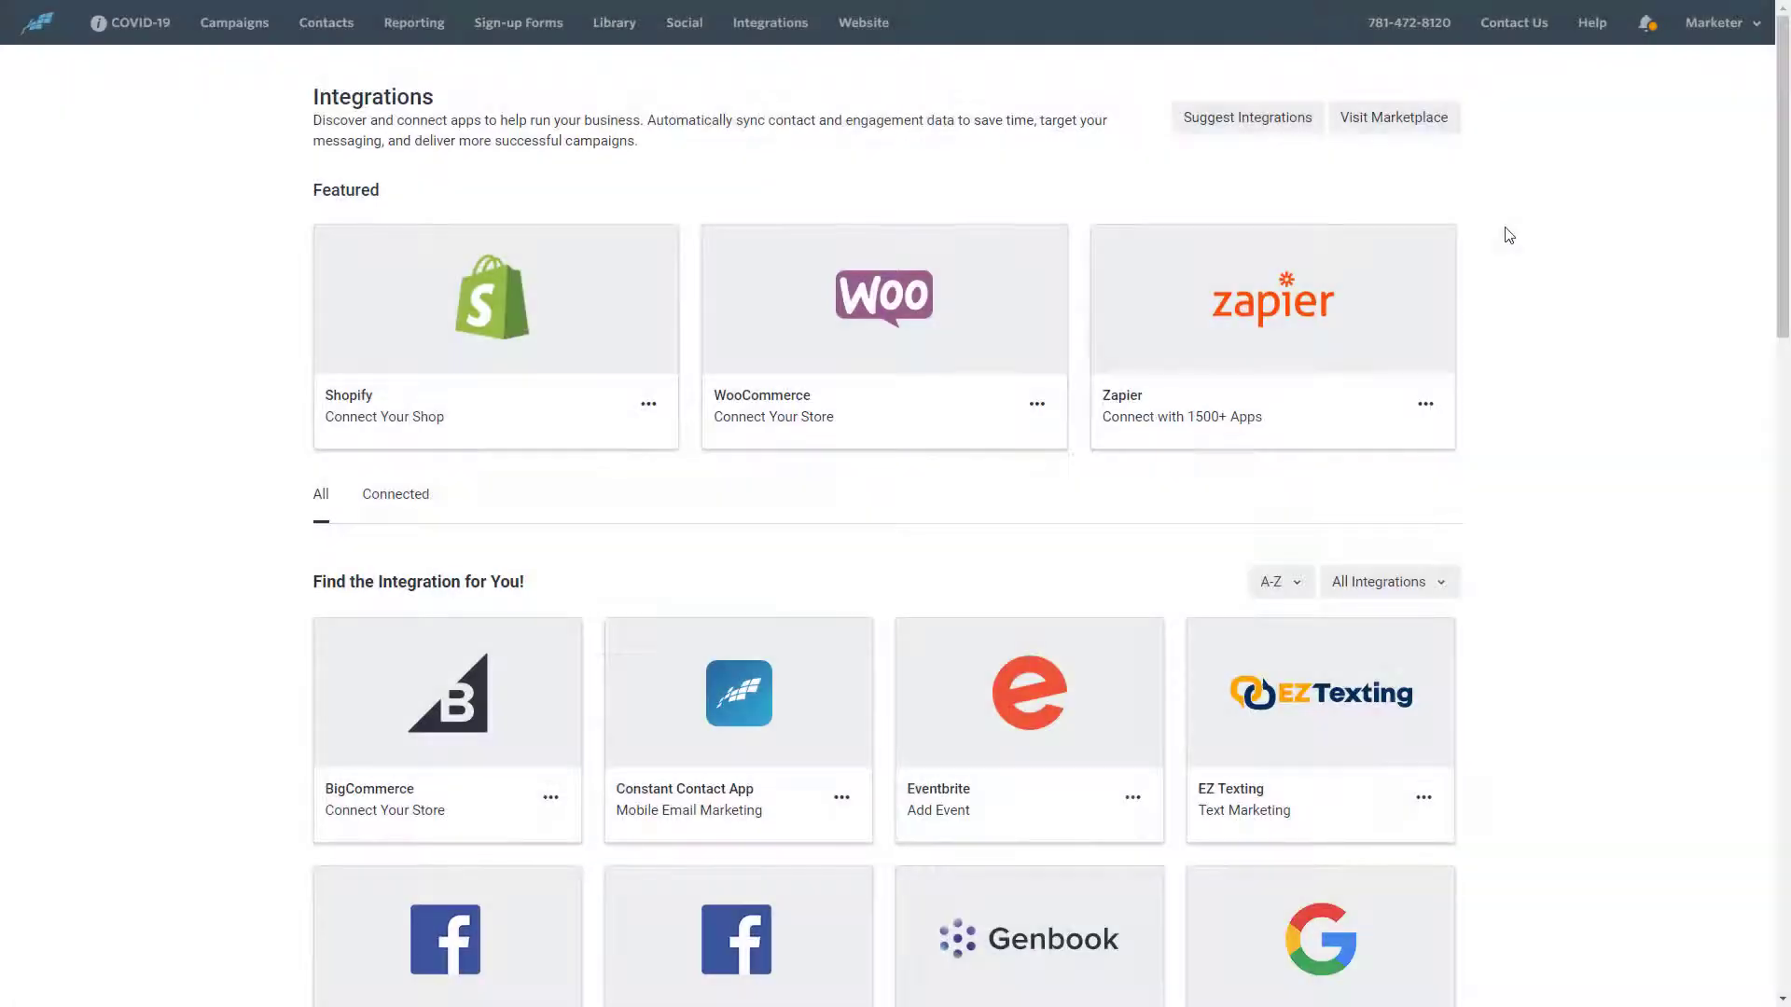
{"action": "scroll", "coordinate": [1508, 235], "scroll_direction": "down", "scroll_amount": 2}
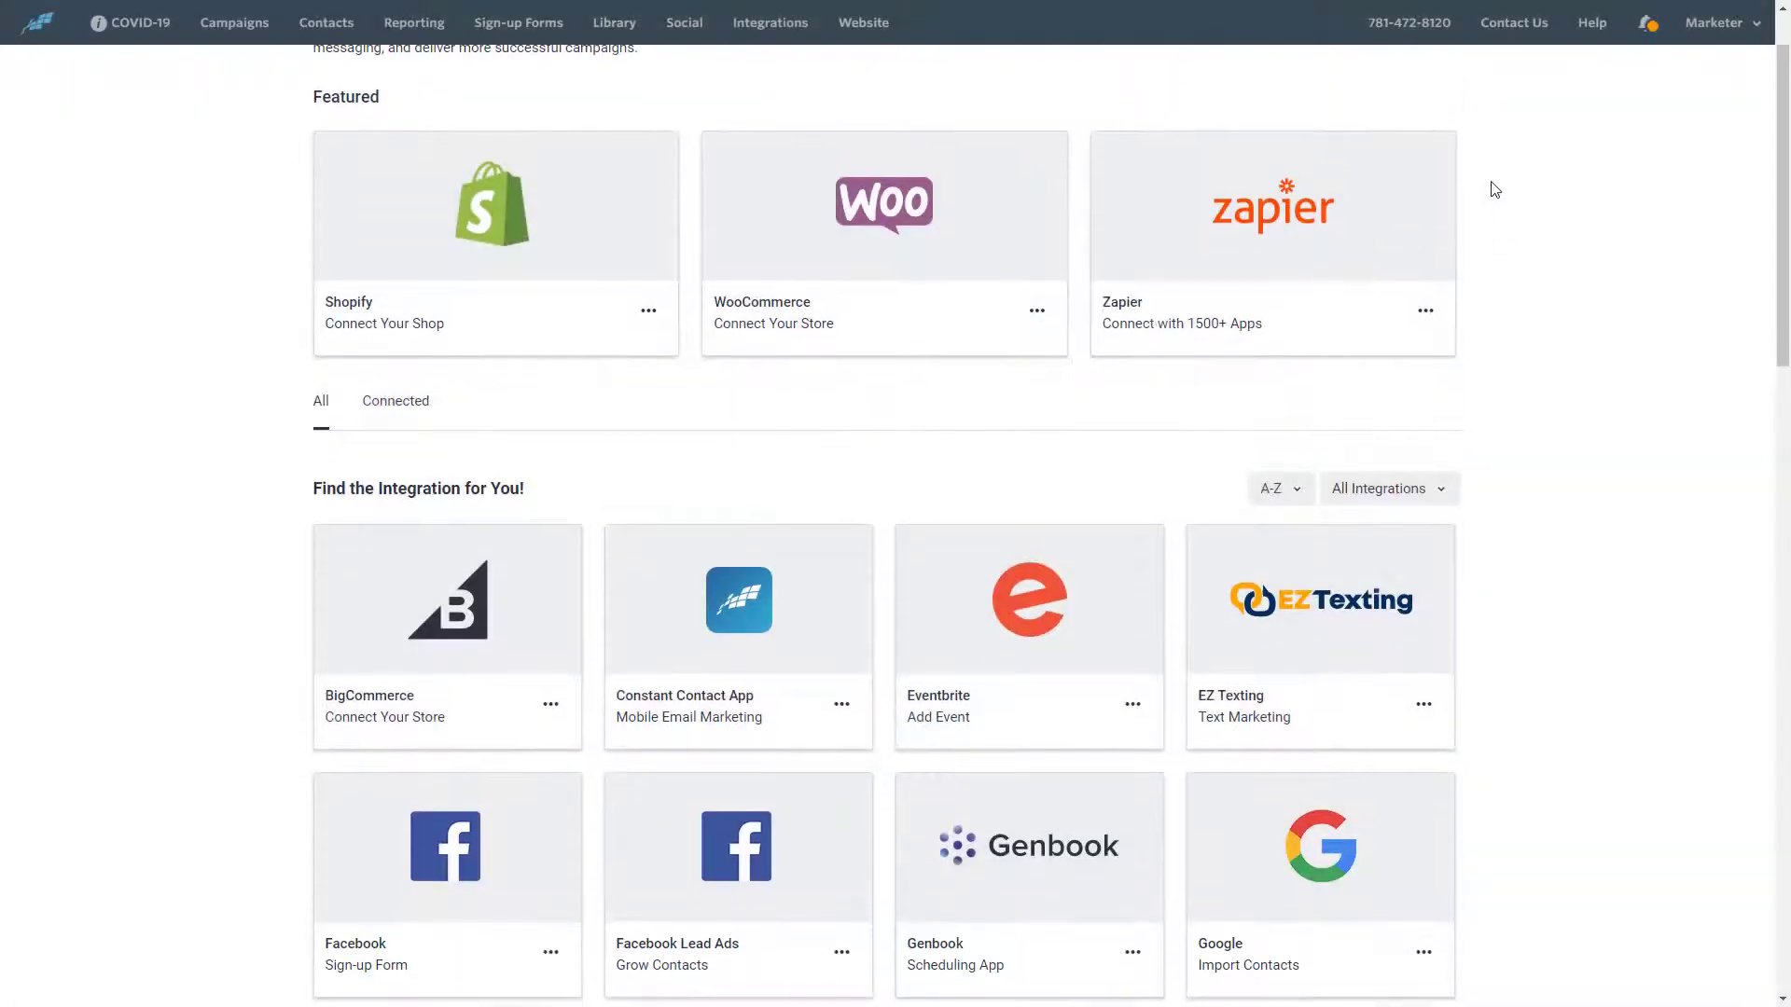
{"action": "scroll", "coordinate": [1540, 280], "scroll_direction": "down", "scroll_amount": 8}
{"action": "scroll", "coordinate": [1572, 318], "scroll_direction": "down", "scroll_amount": 2}
{"action": "scroll", "coordinate": [1484, 294], "scroll_direction": "down", "scroll_amount": 3}
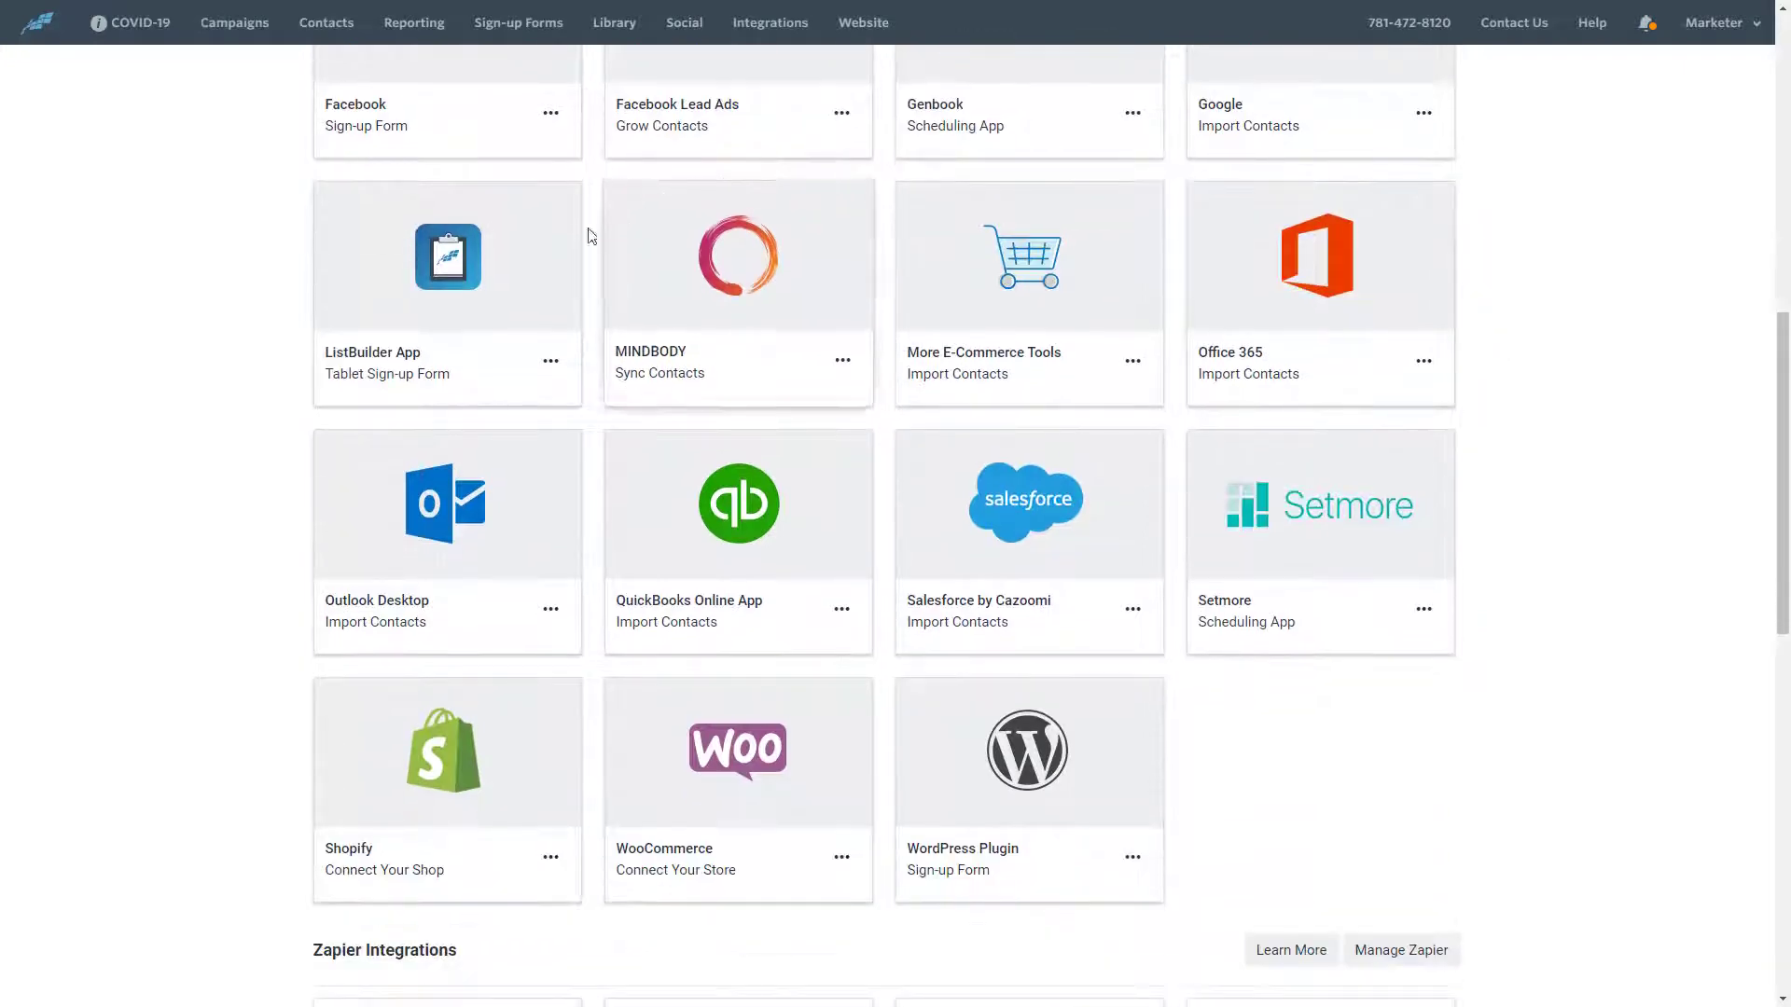
{"action": "scroll", "coordinate": [1299, 700], "scroll_direction": "down", "scroll_amount": 1}
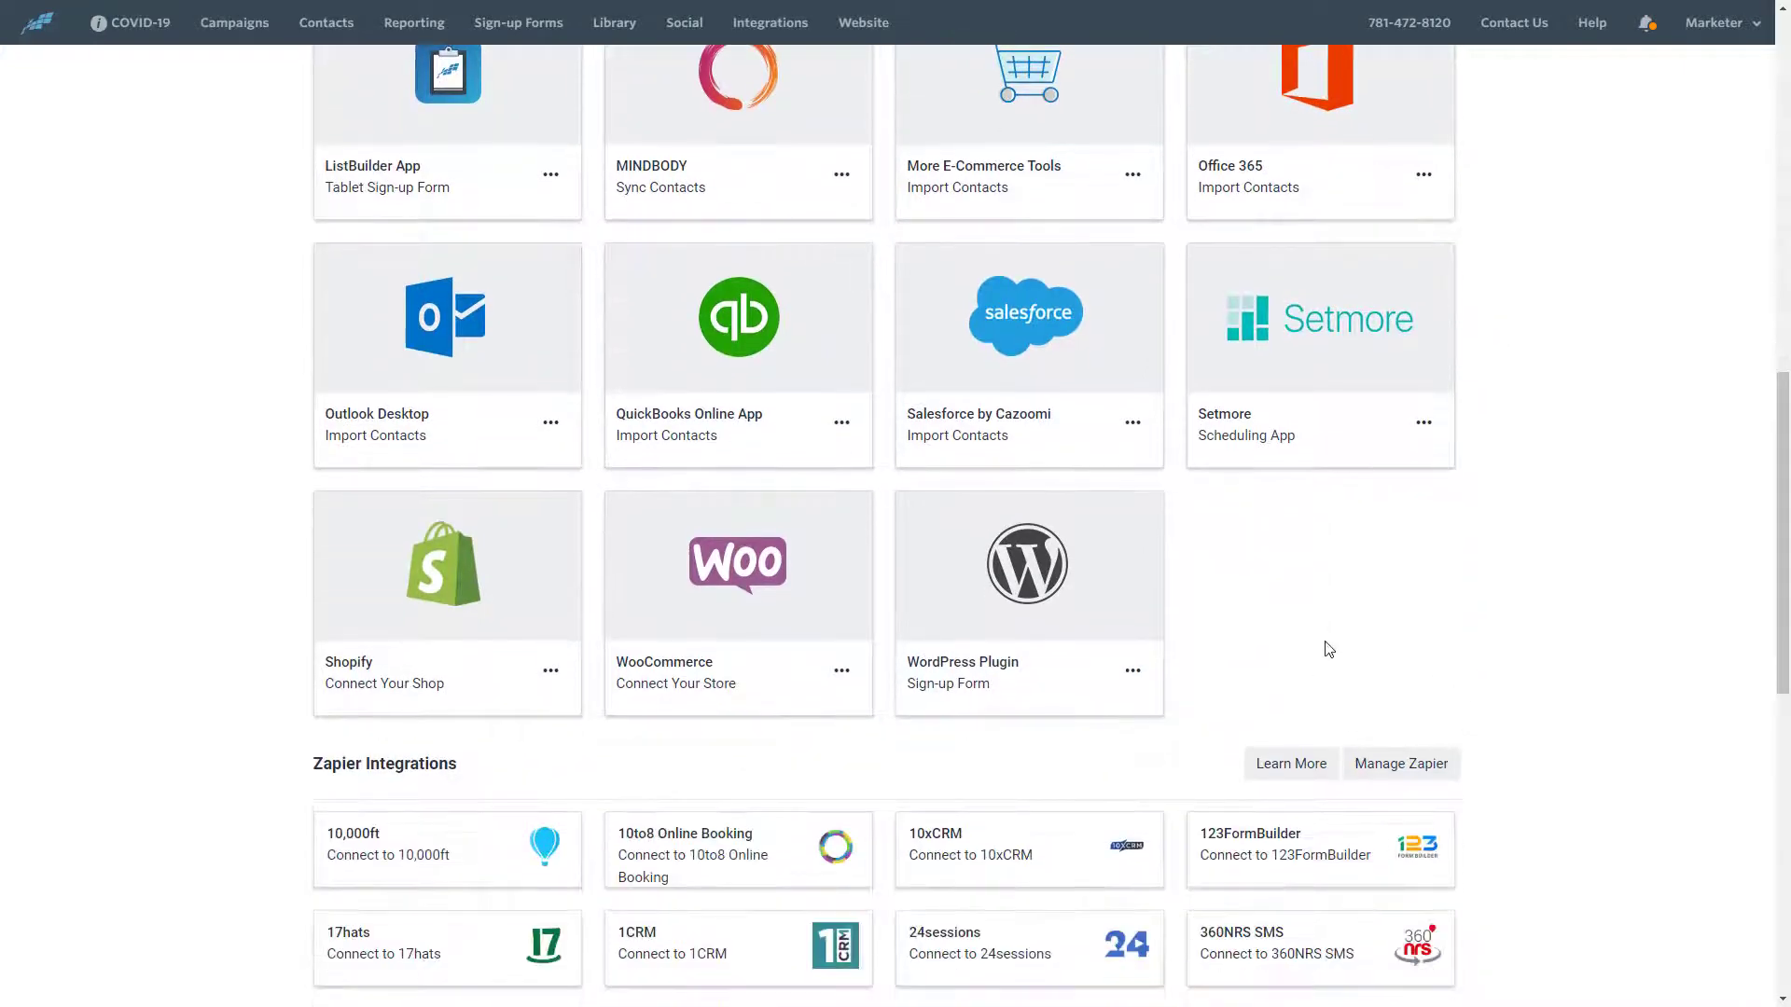
{"action": "scroll", "coordinate": [1328, 650], "scroll_direction": "down", "scroll_amount": 6}
{"action": "scroll", "coordinate": [1456, 560], "scroll_direction": "down", "scroll_amount": 3}
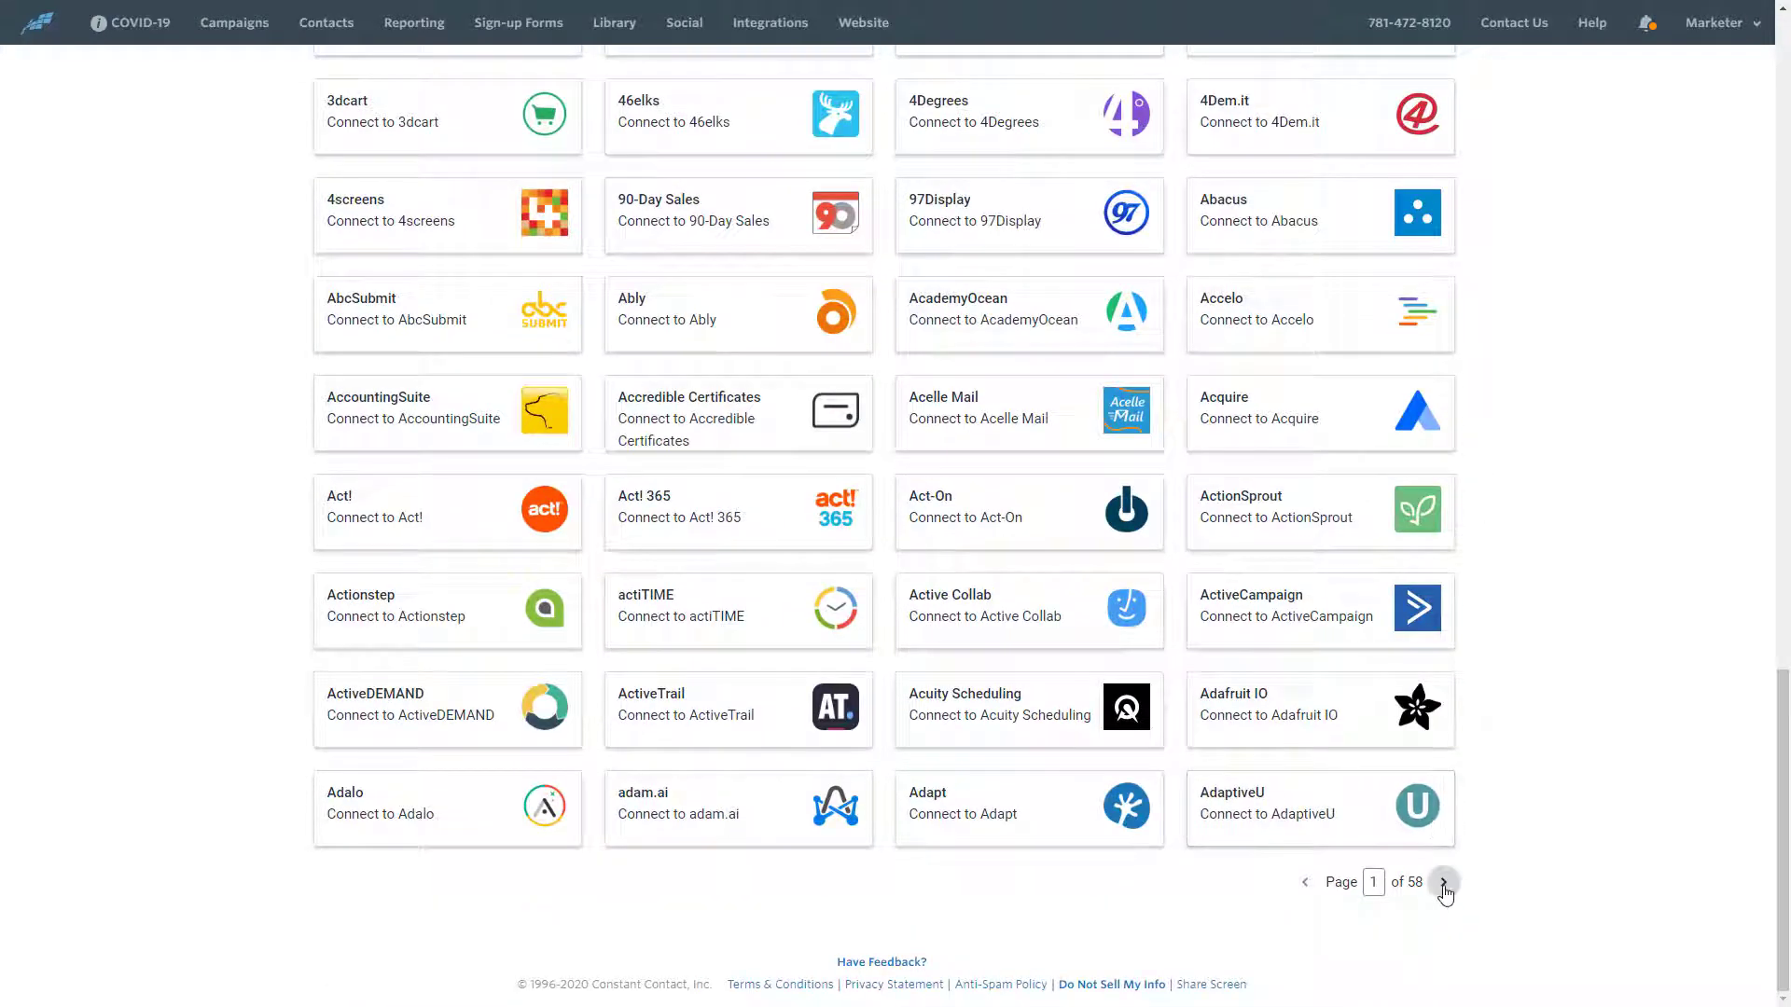
Advance six pages through the Zapier integrations catalogue
{"action": "left_click", "coordinate": [1446, 885]}
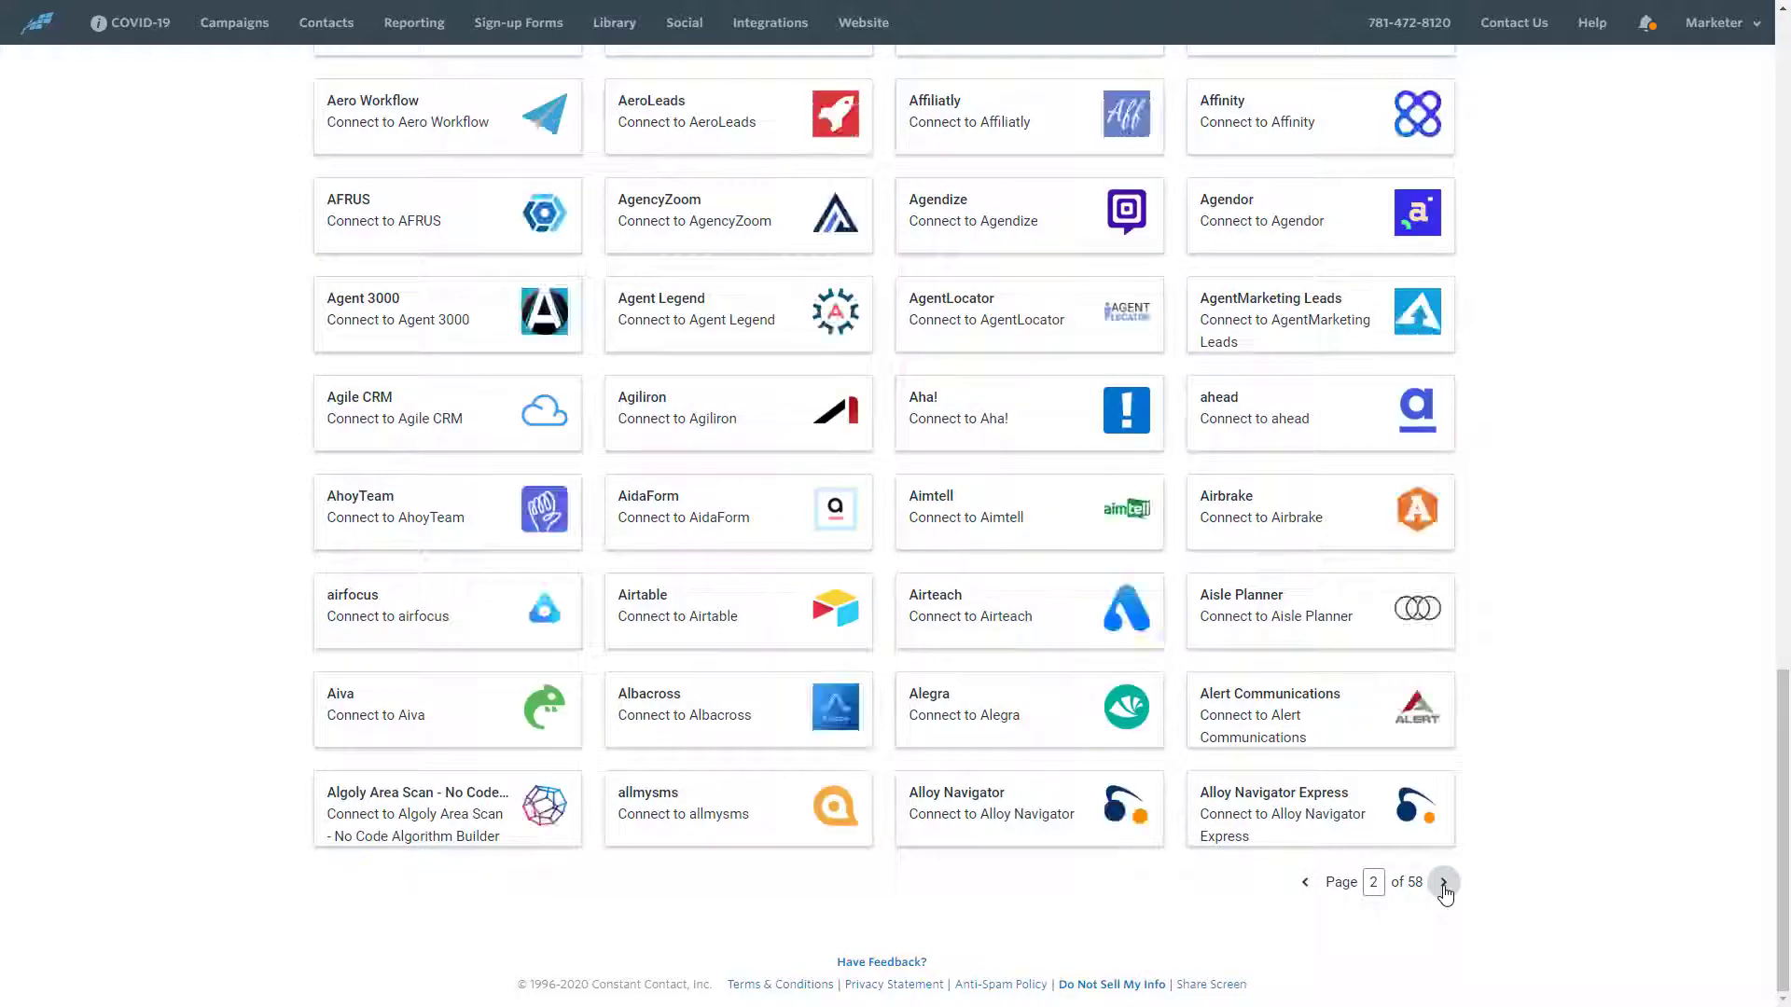
{"action": "left_click", "coordinate": [1445, 884]}
{"action": "left_click", "coordinate": [1444, 886]}
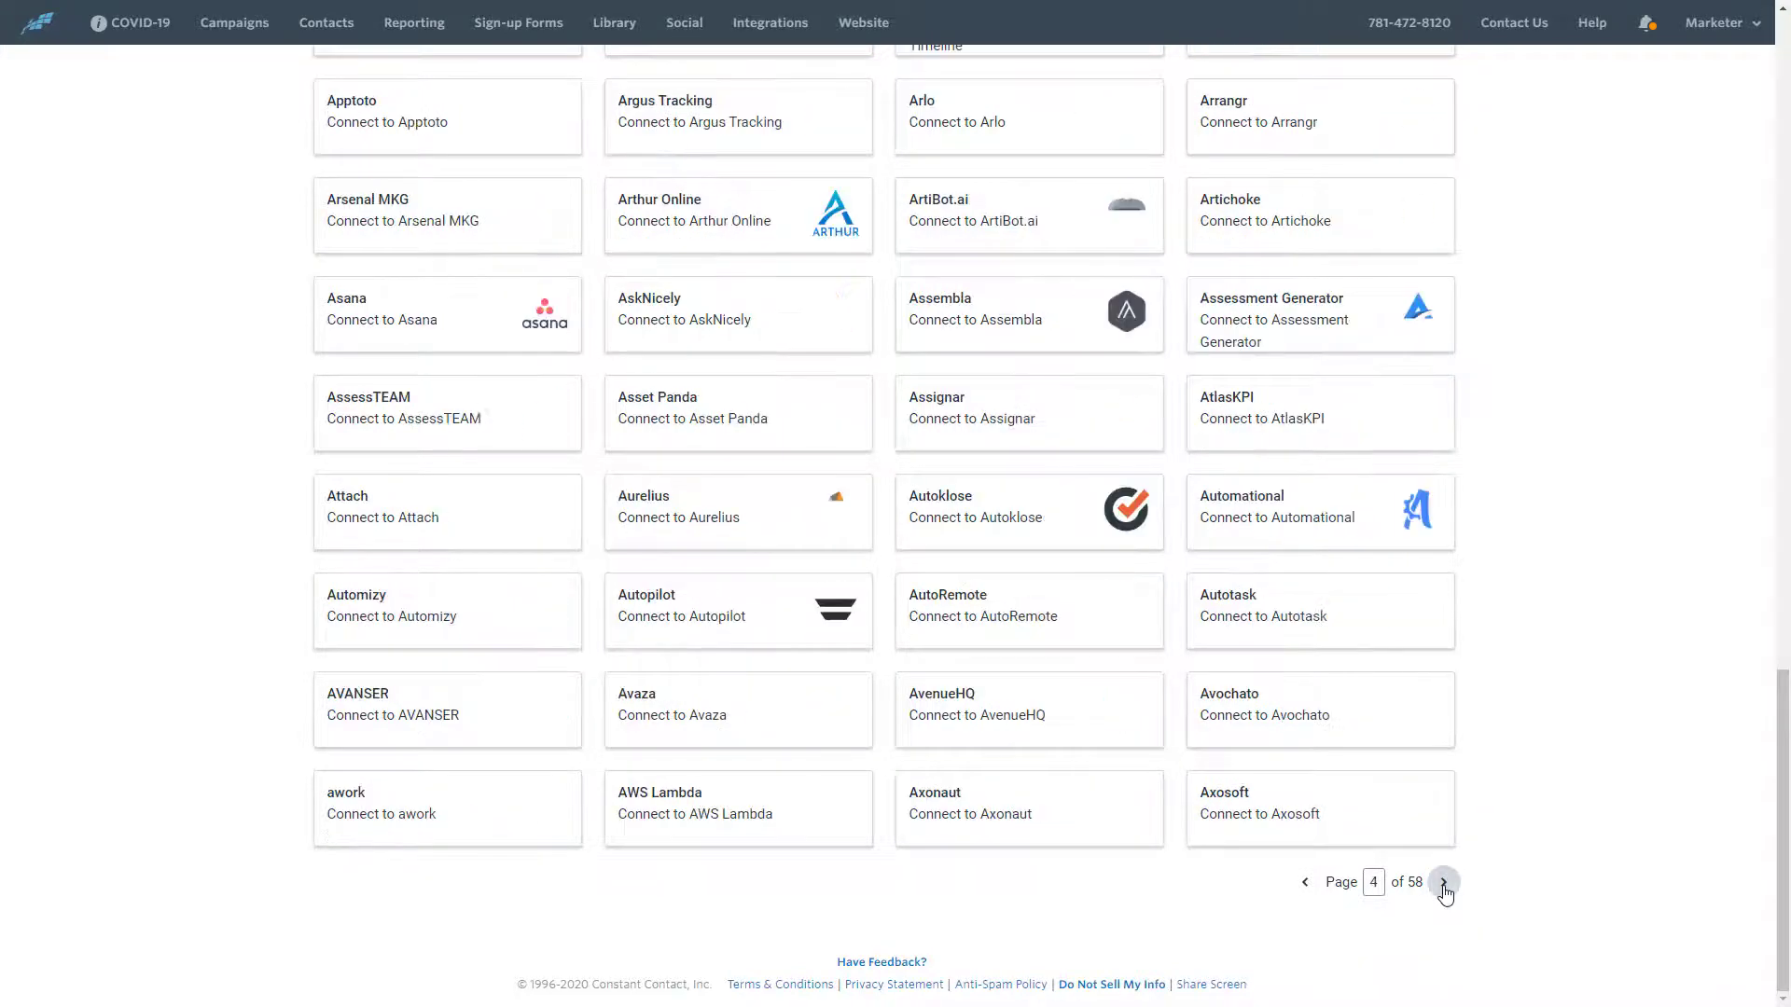
{"action": "left_click", "coordinate": [1445, 885]}
{"action": "left_click", "coordinate": [1446, 885]}
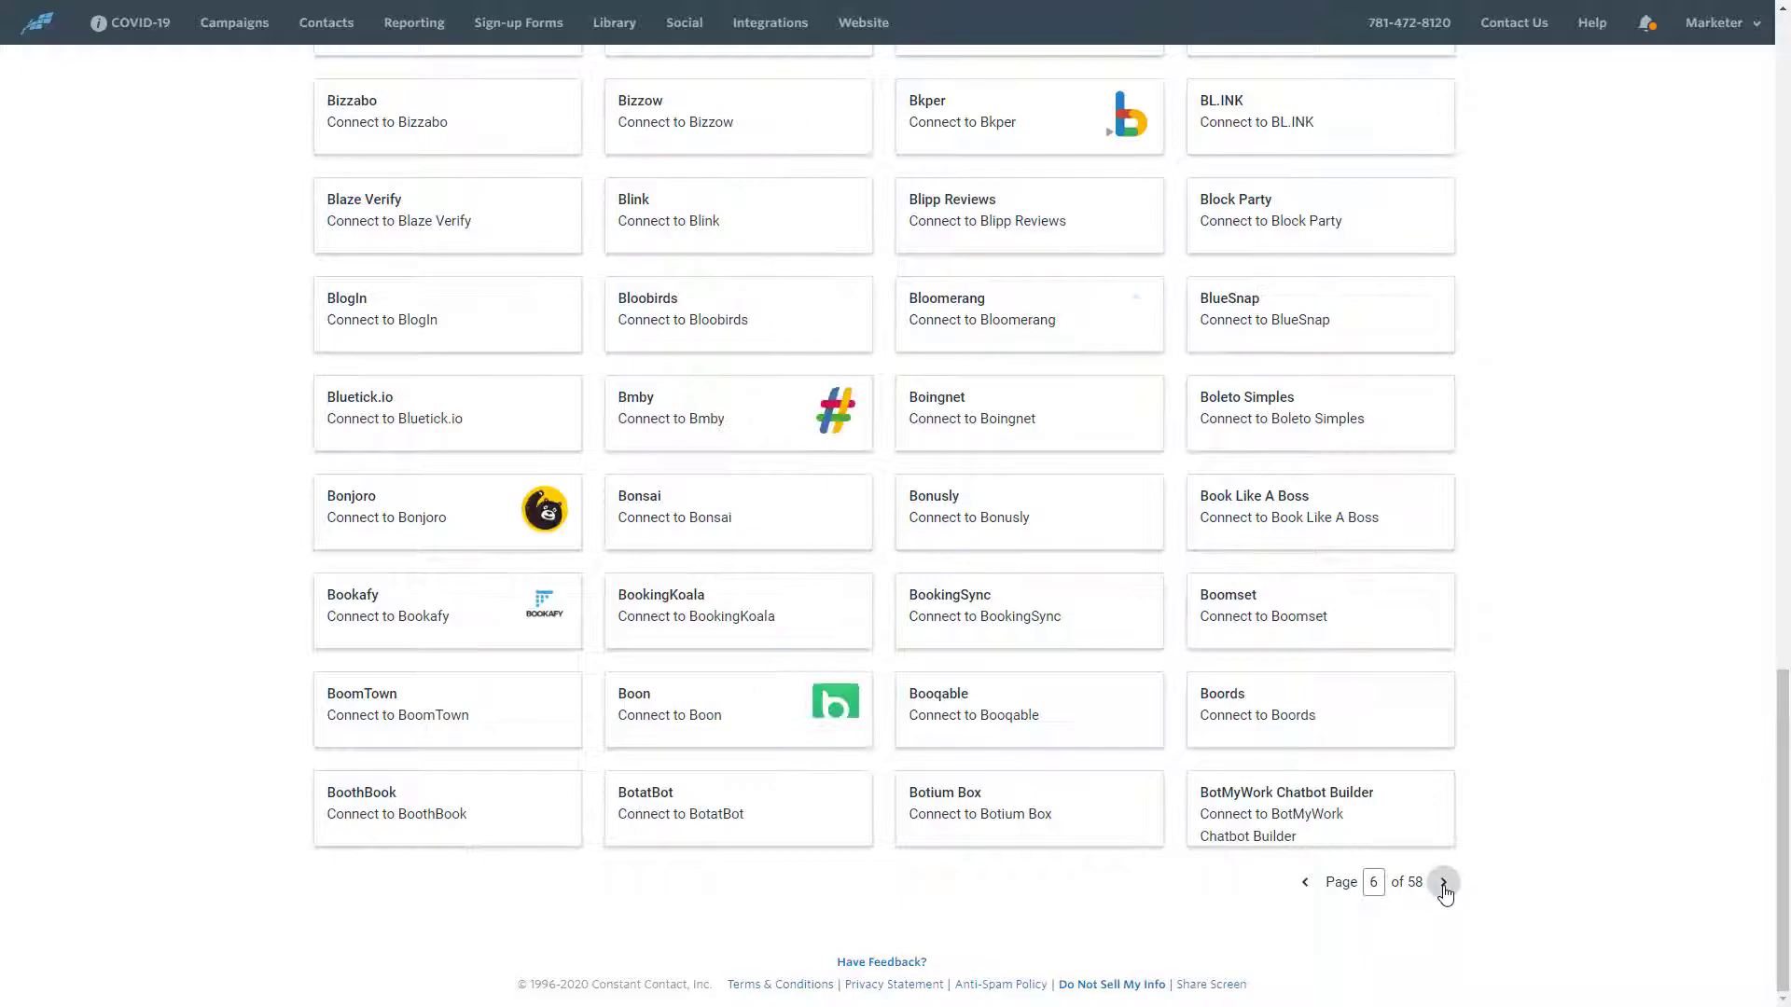
{"action": "left_click", "coordinate": [1446, 885]}
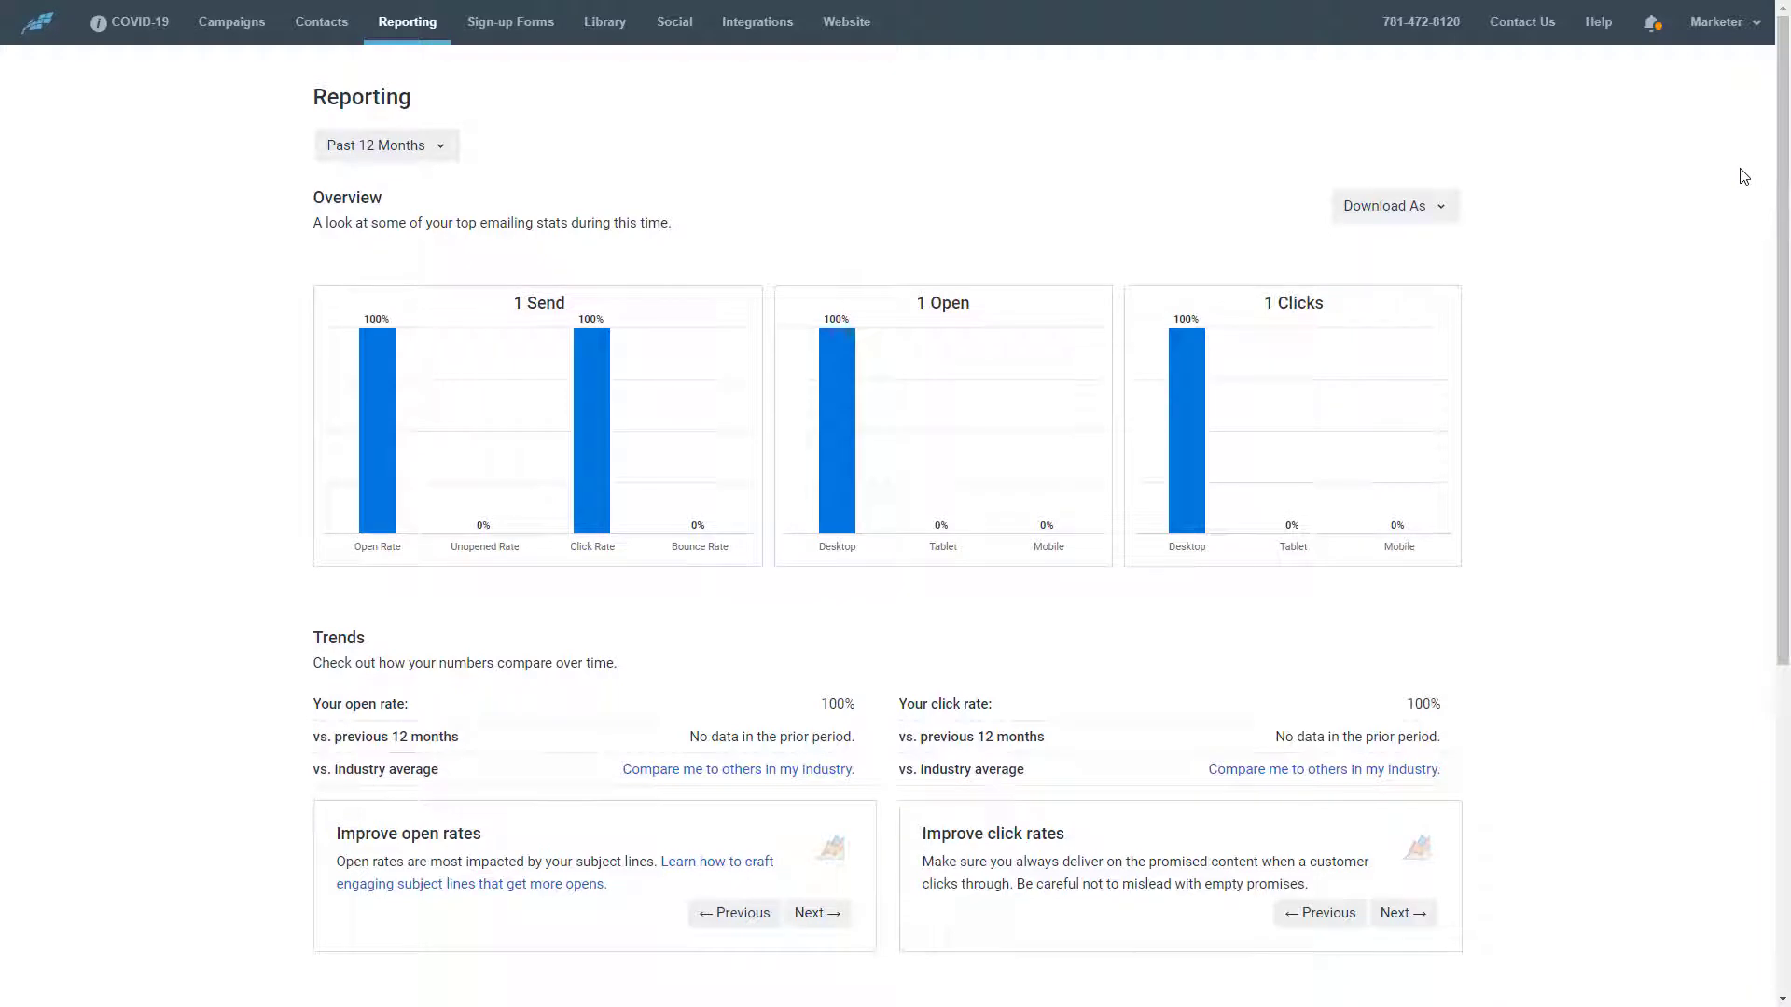
{"action": "scroll", "coordinate": [373, 258], "scroll_direction": "down", "scroll_amount": 1}
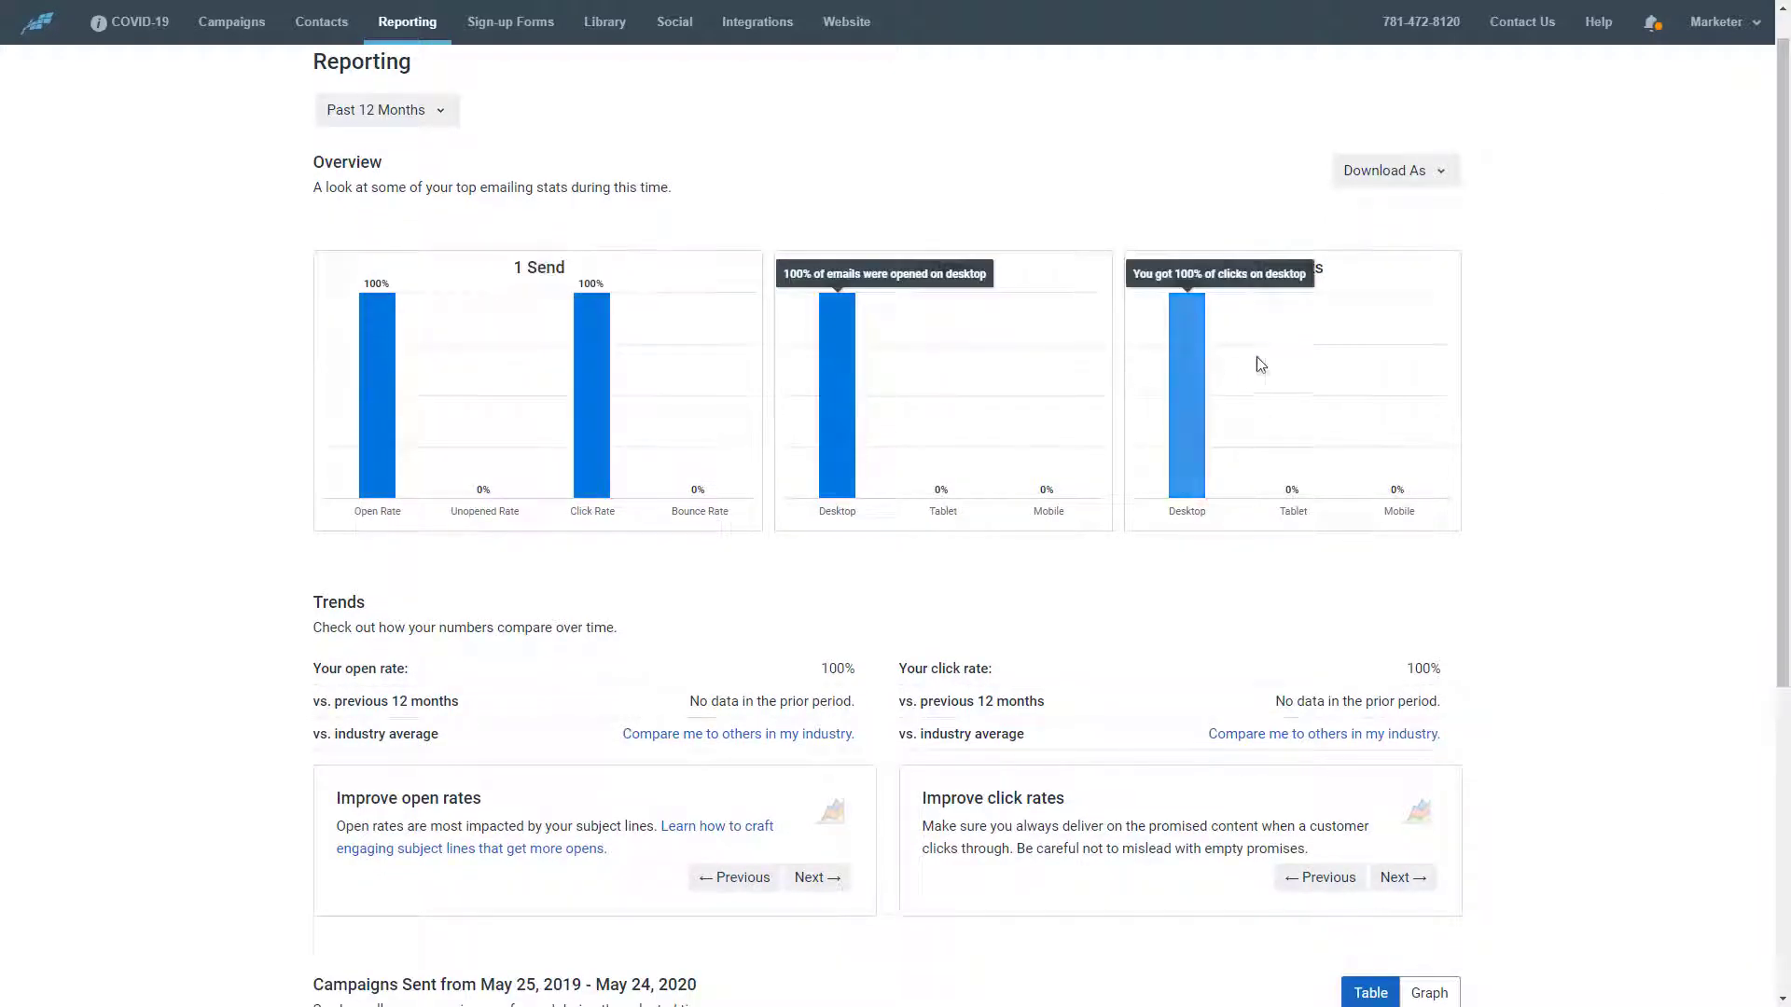
{"action": "scroll", "coordinate": [1240, 361], "scroll_direction": "down", "scroll_amount": 1}
{"action": "scroll", "coordinate": [1240, 360], "scroll_direction": "down", "scroll_amount": 2}
{"action": "scroll", "coordinate": [1105, 294], "scroll_direction": "down", "scroll_amount": 3}
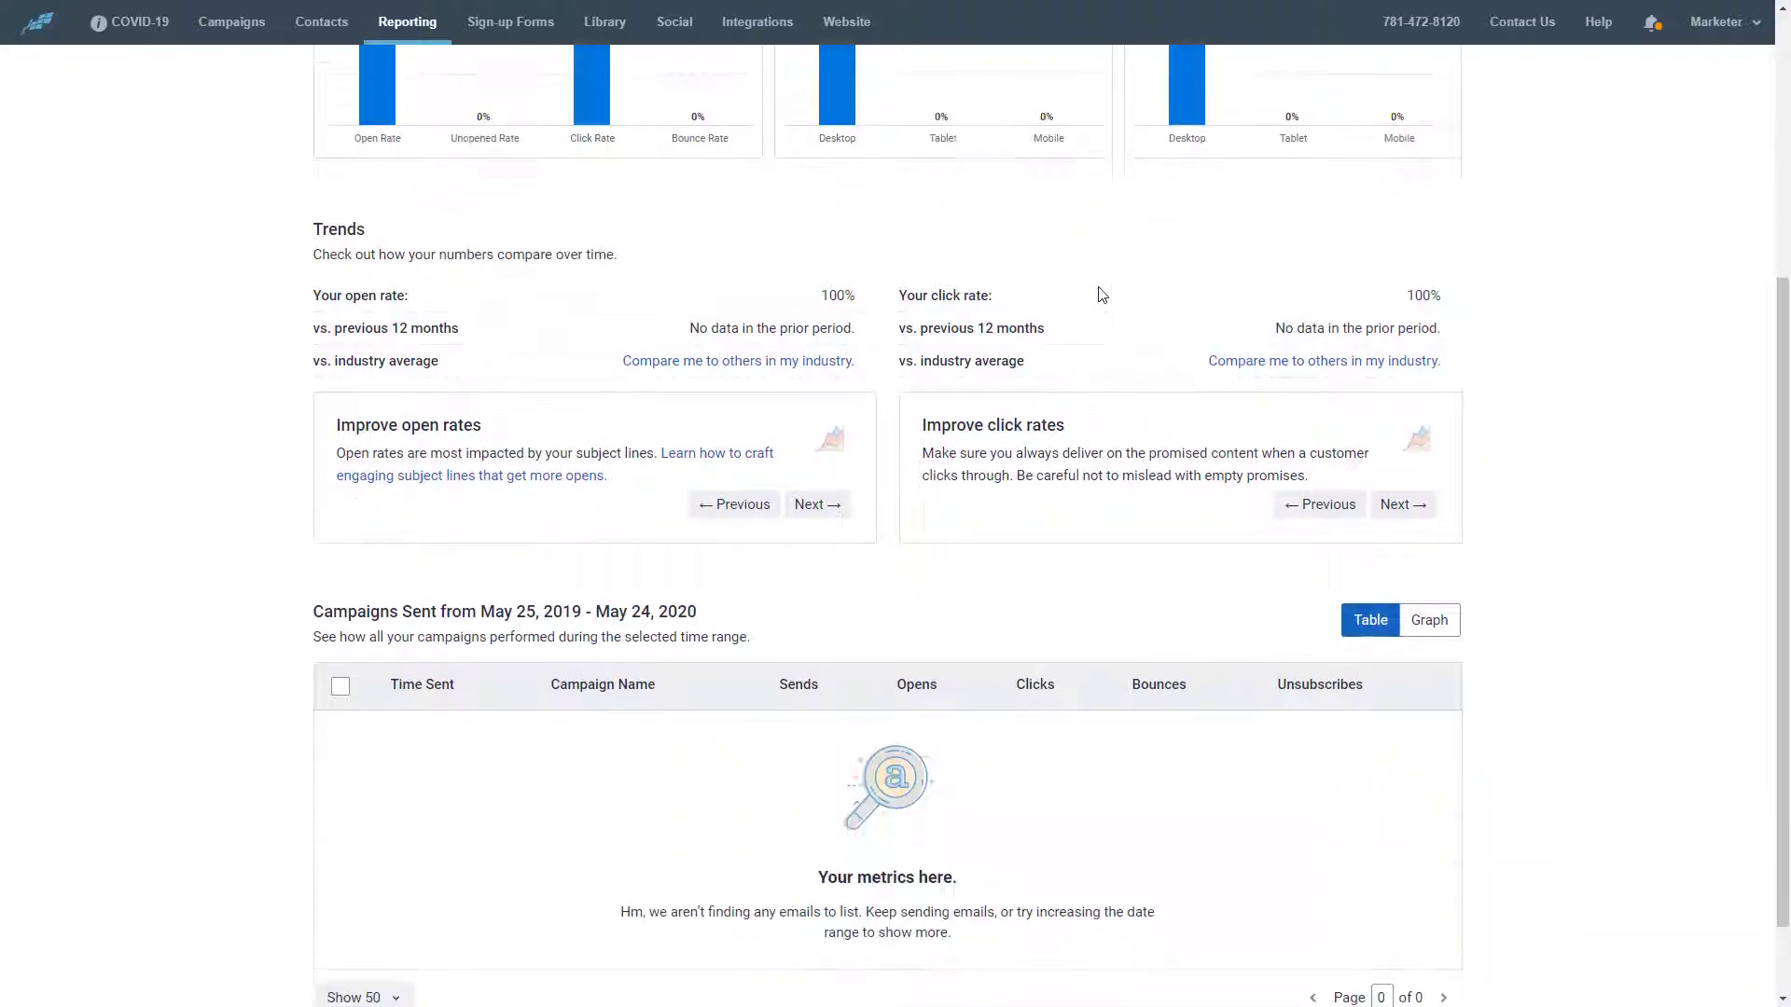
{"action": "scroll", "coordinate": [1100, 293], "scroll_direction": "down", "scroll_amount": 2}
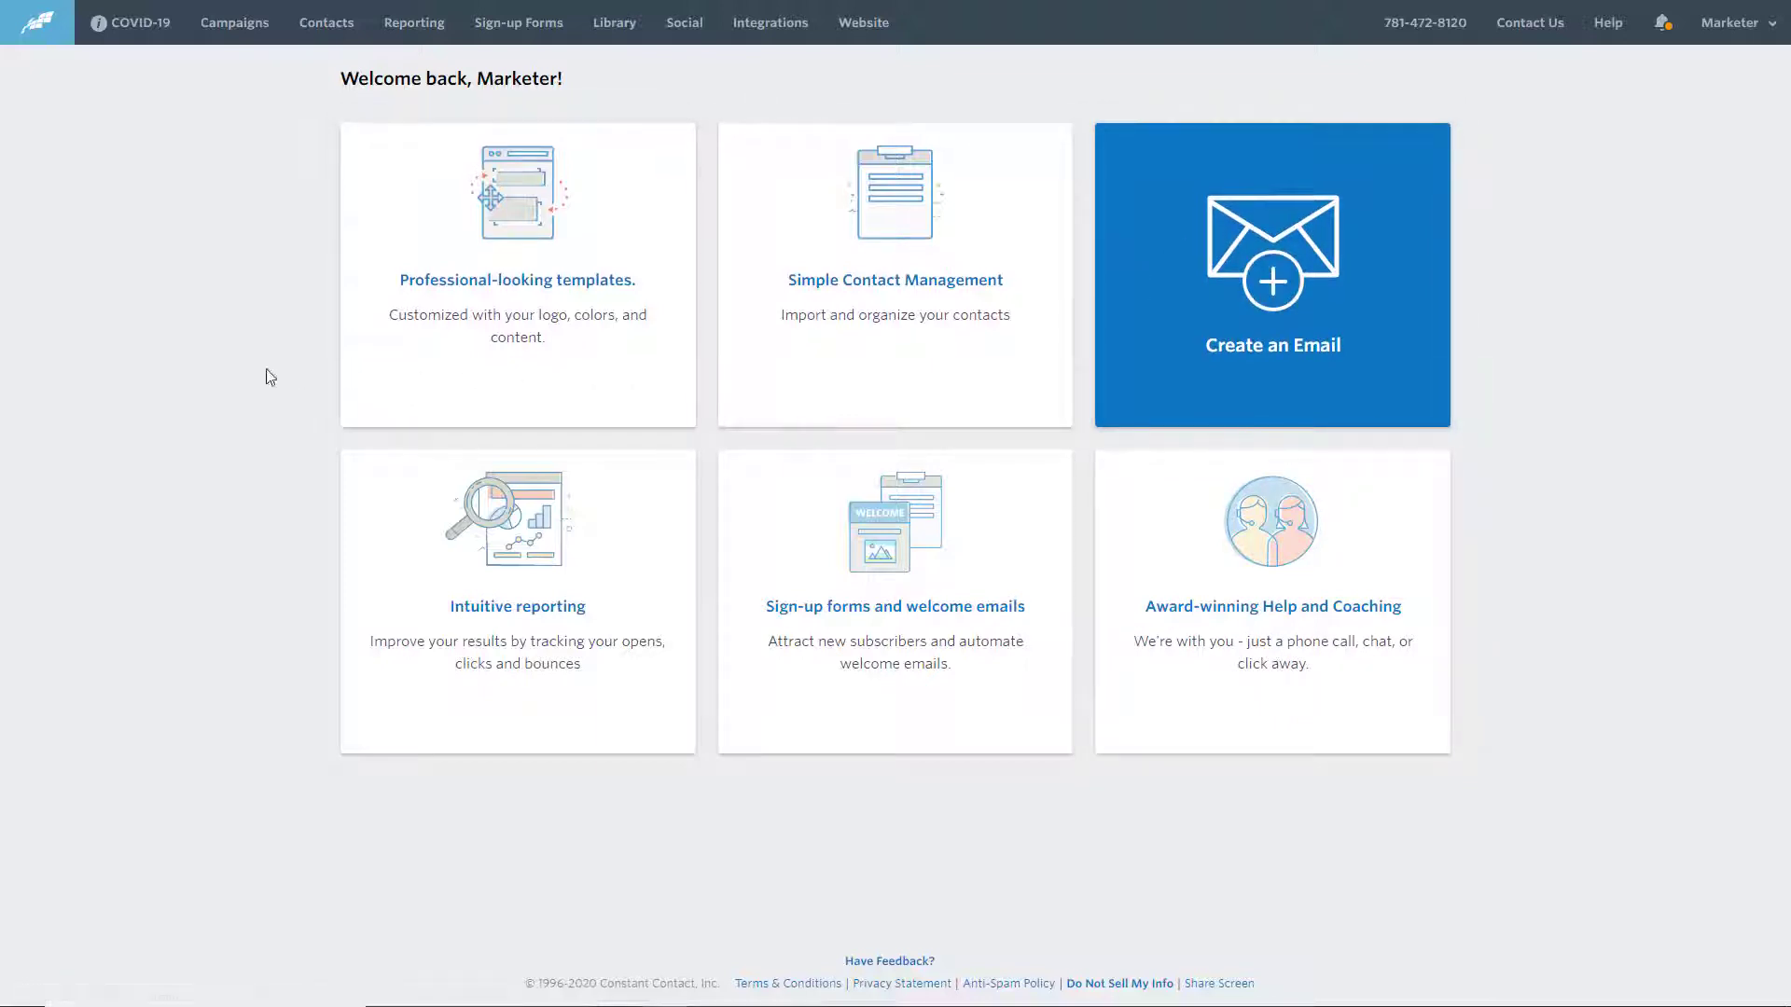
Create the email campaign 'Test email' dated 05/26/2020 and open it in the editor
{"action": "left_click", "coordinate": [234, 23]}
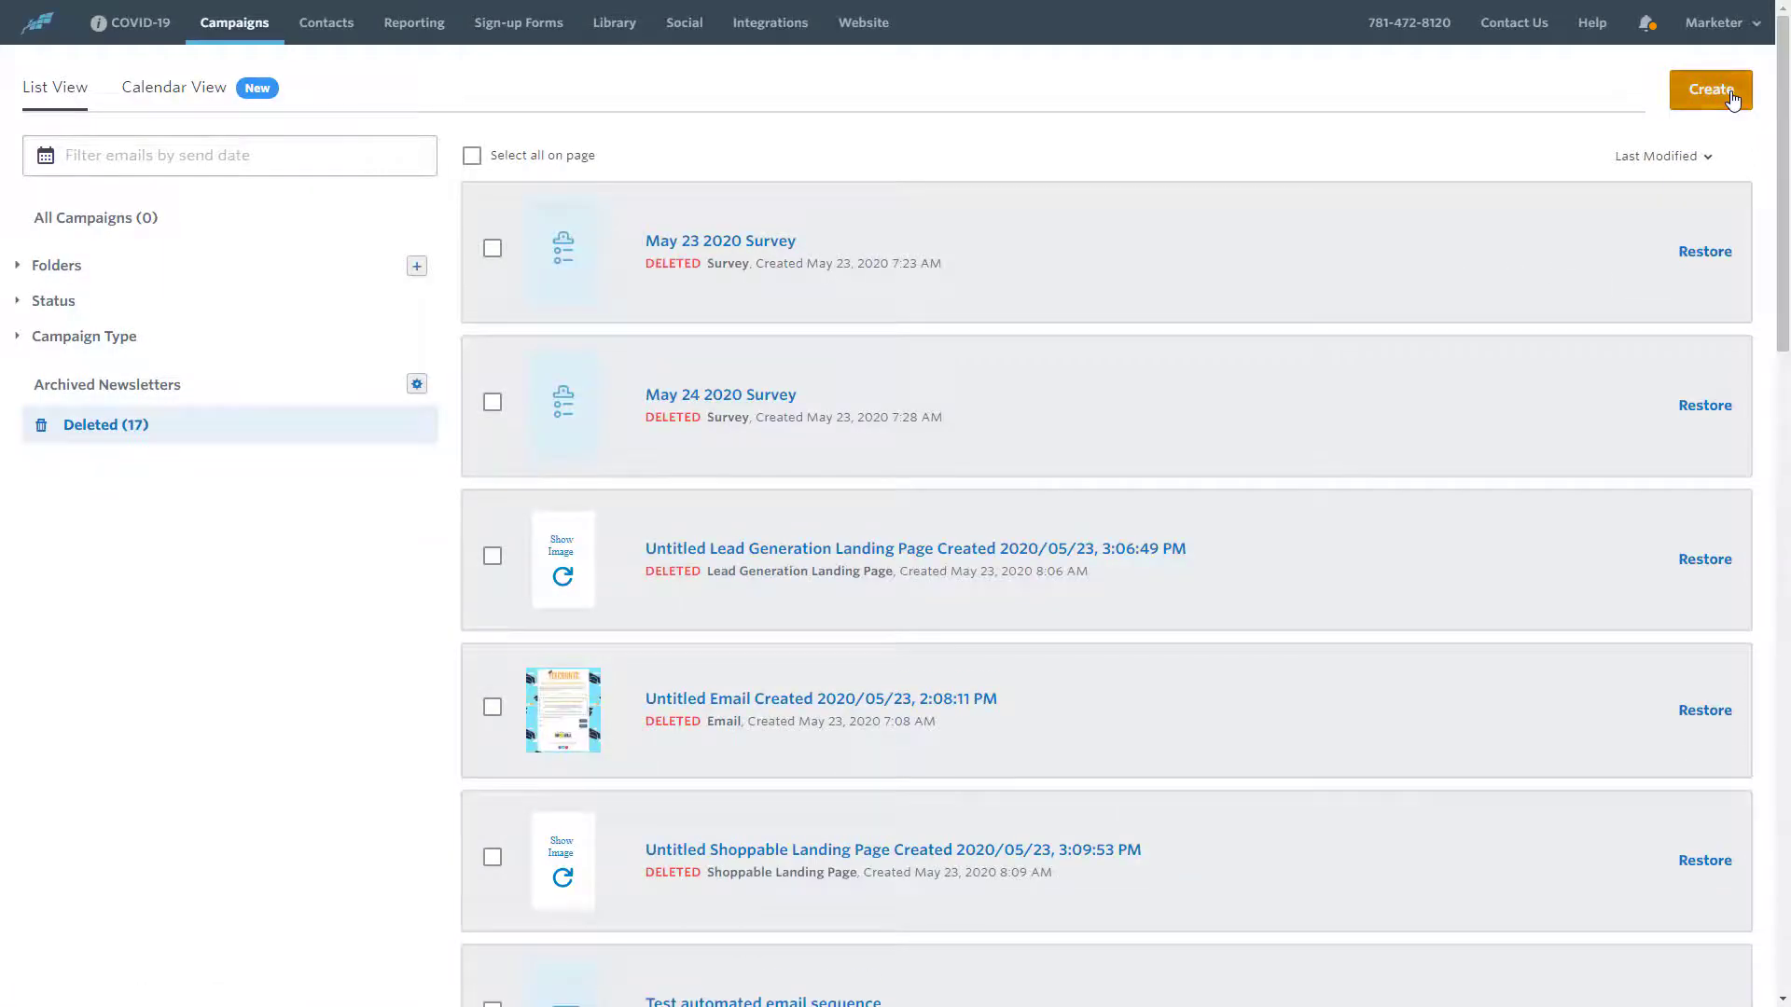
{"action": "left_click", "coordinate": [1729, 96]}
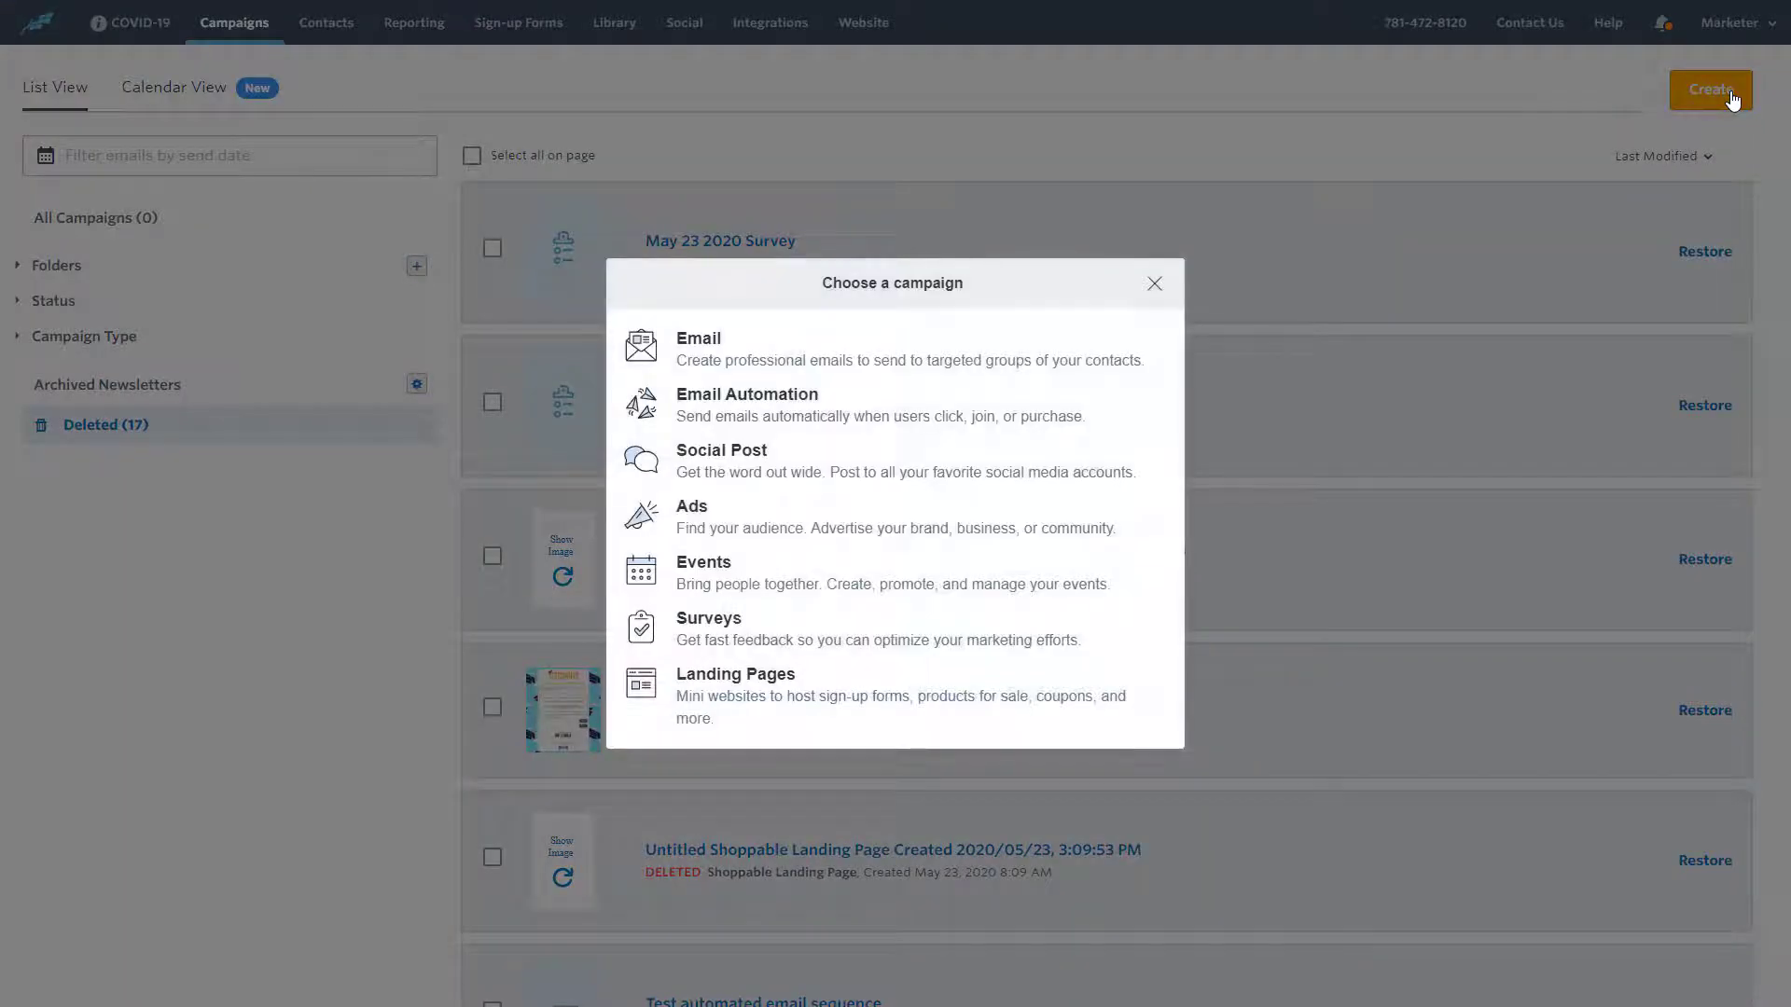
{"action": "left_click", "coordinate": [750, 362]}
{"action": "type", "text": "Test email"}
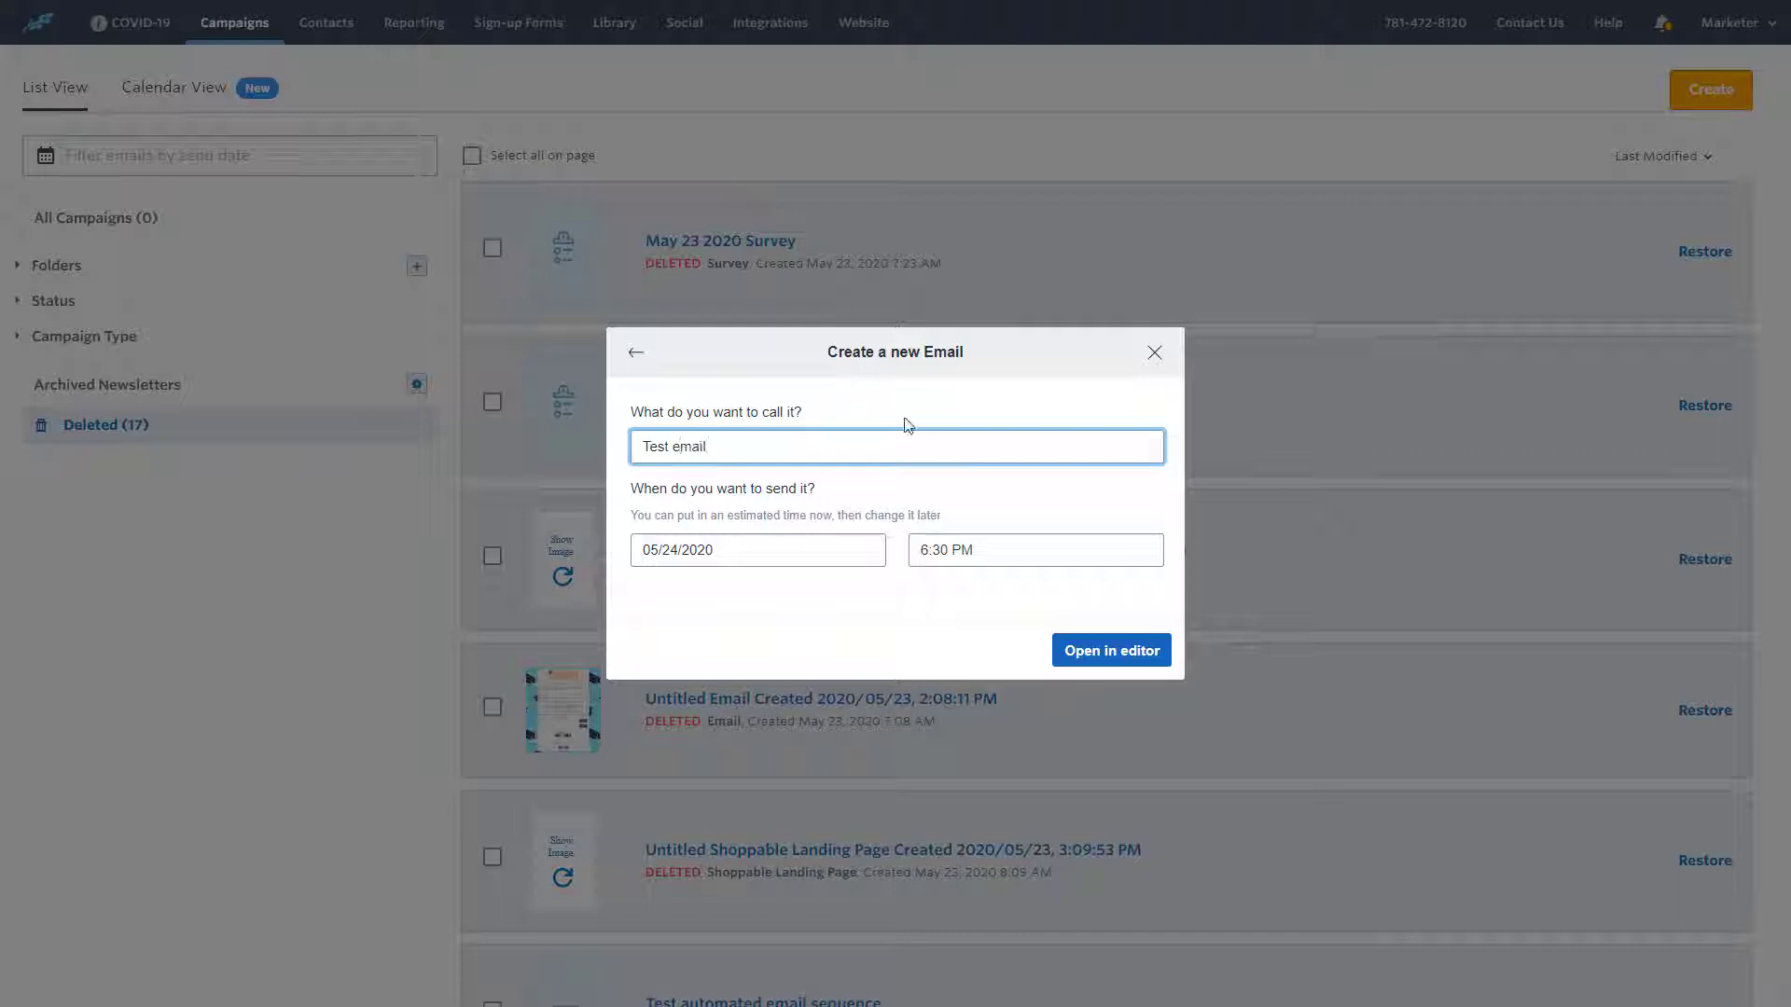
{"action": "left_click", "coordinate": [756, 548]}
{"action": "left_click", "coordinate": [747, 468]}
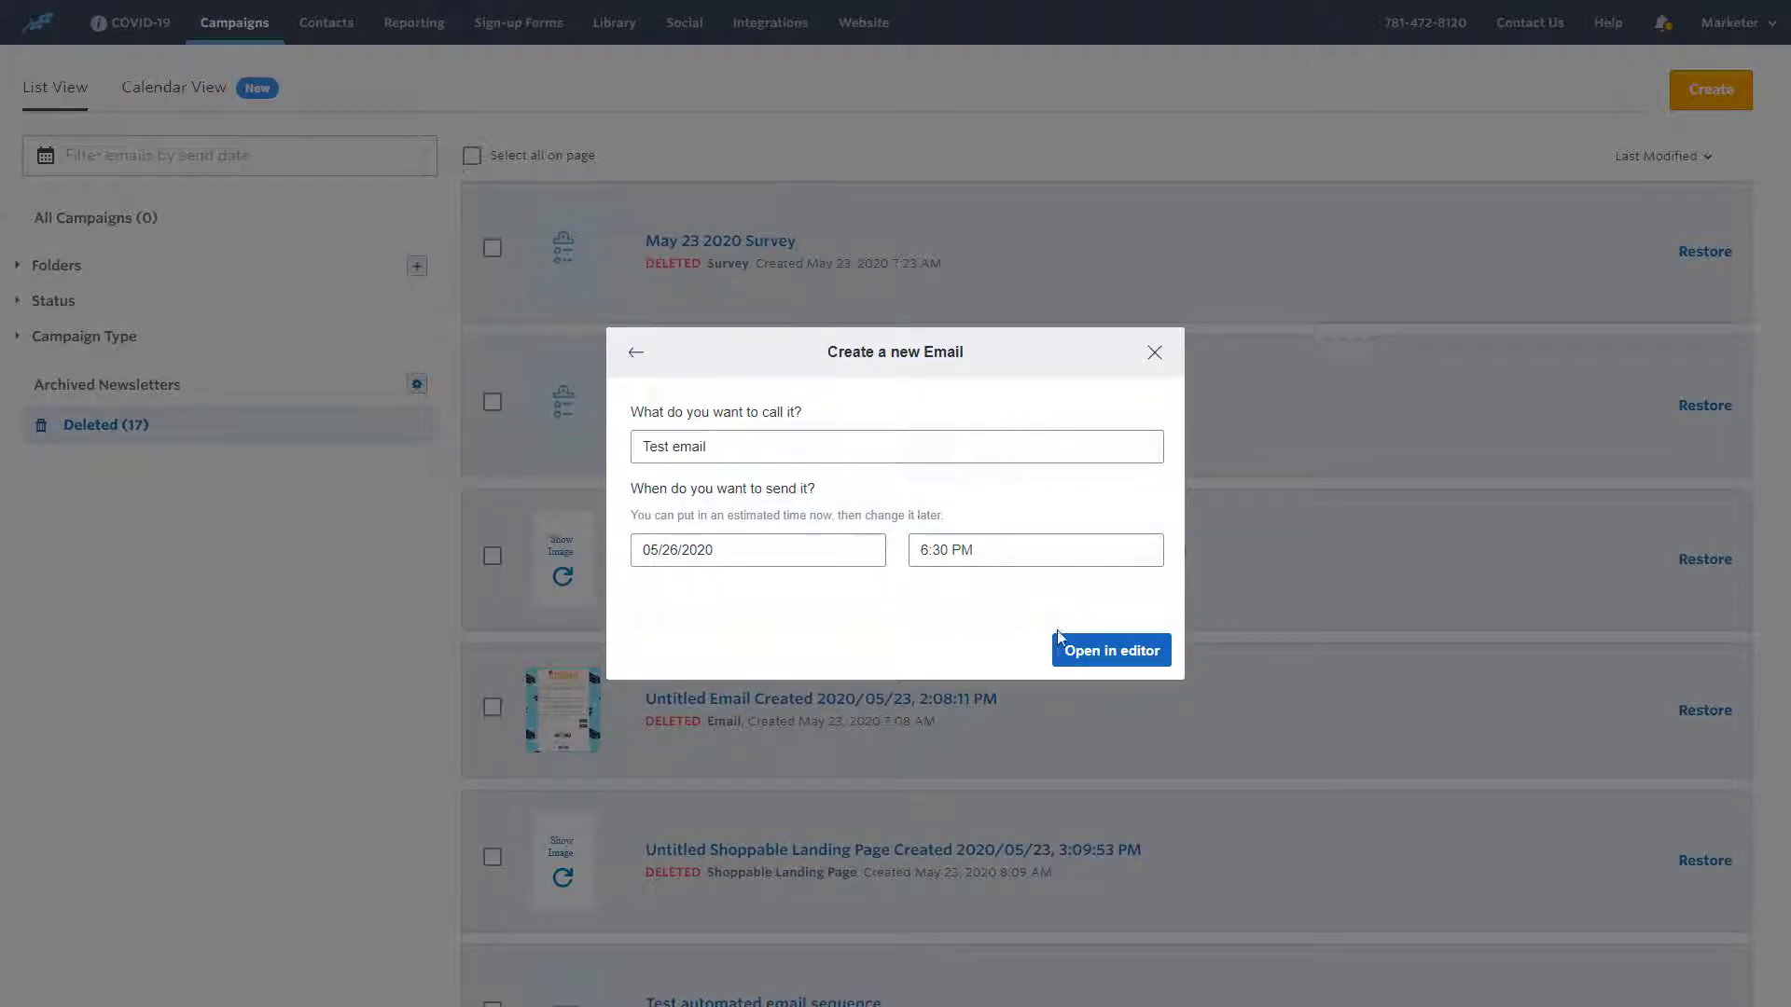
{"action": "left_click", "coordinate": [1094, 652]}
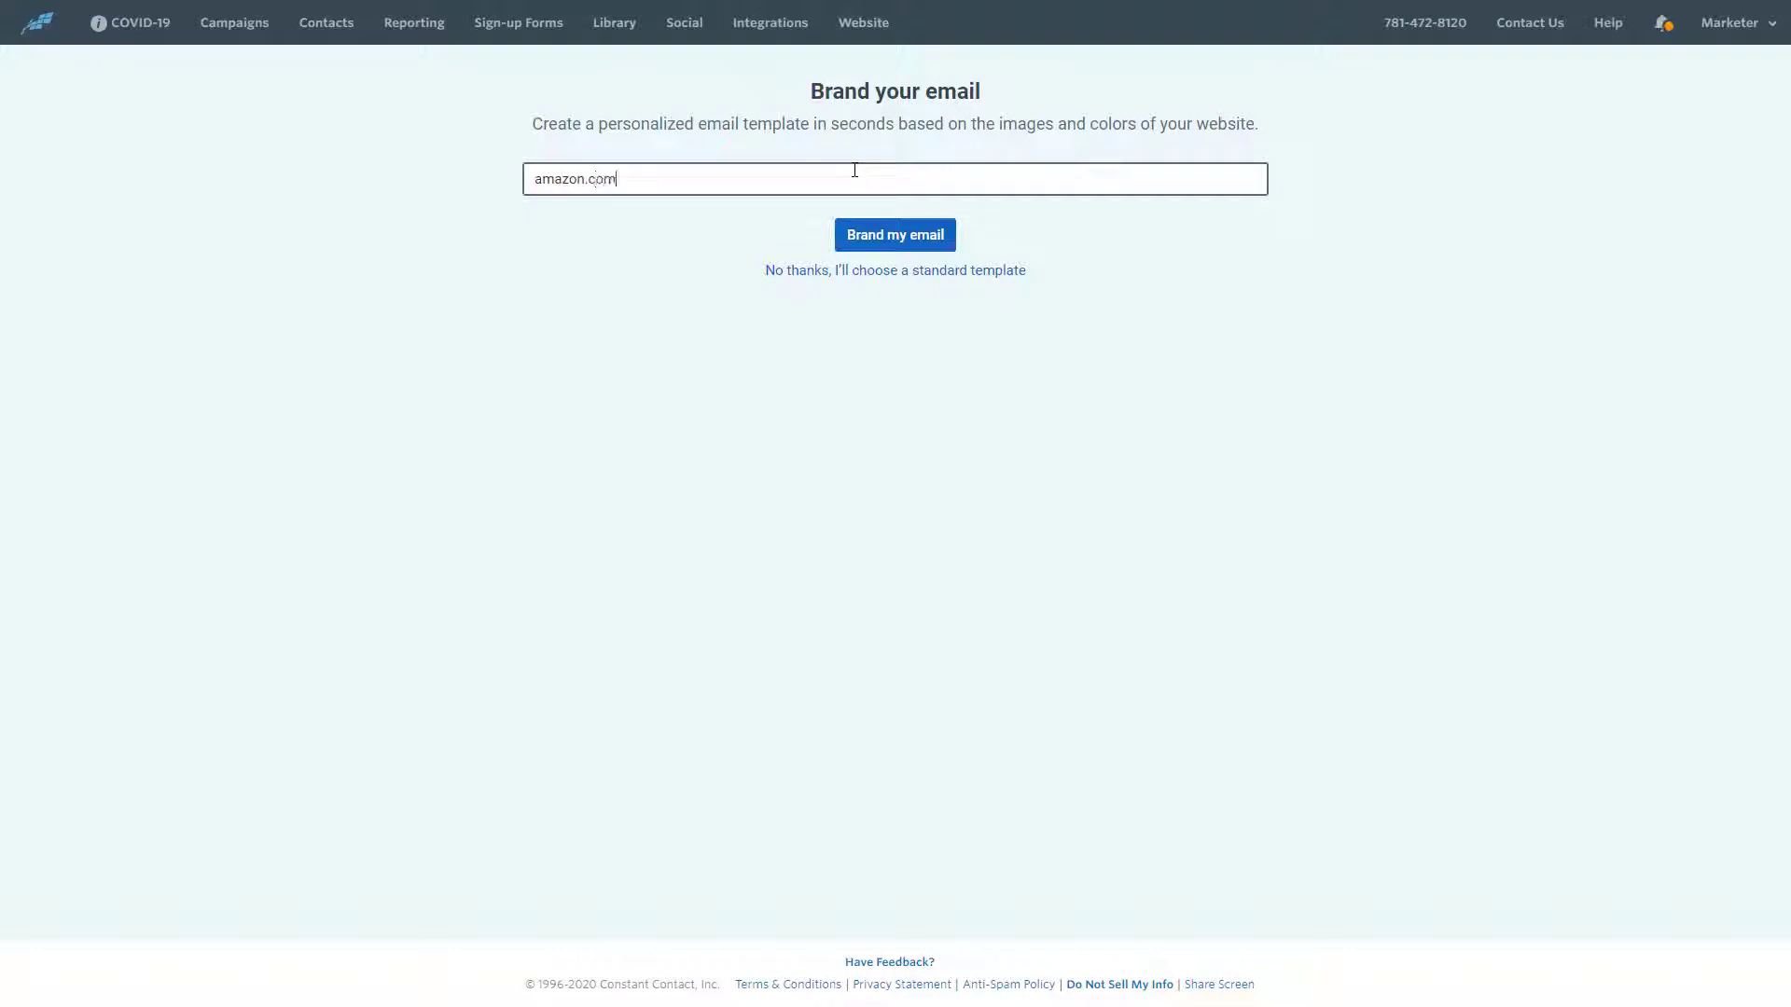
Generate a branded email template from amazon.com
{"action": "left_click", "coordinate": [888, 237]}
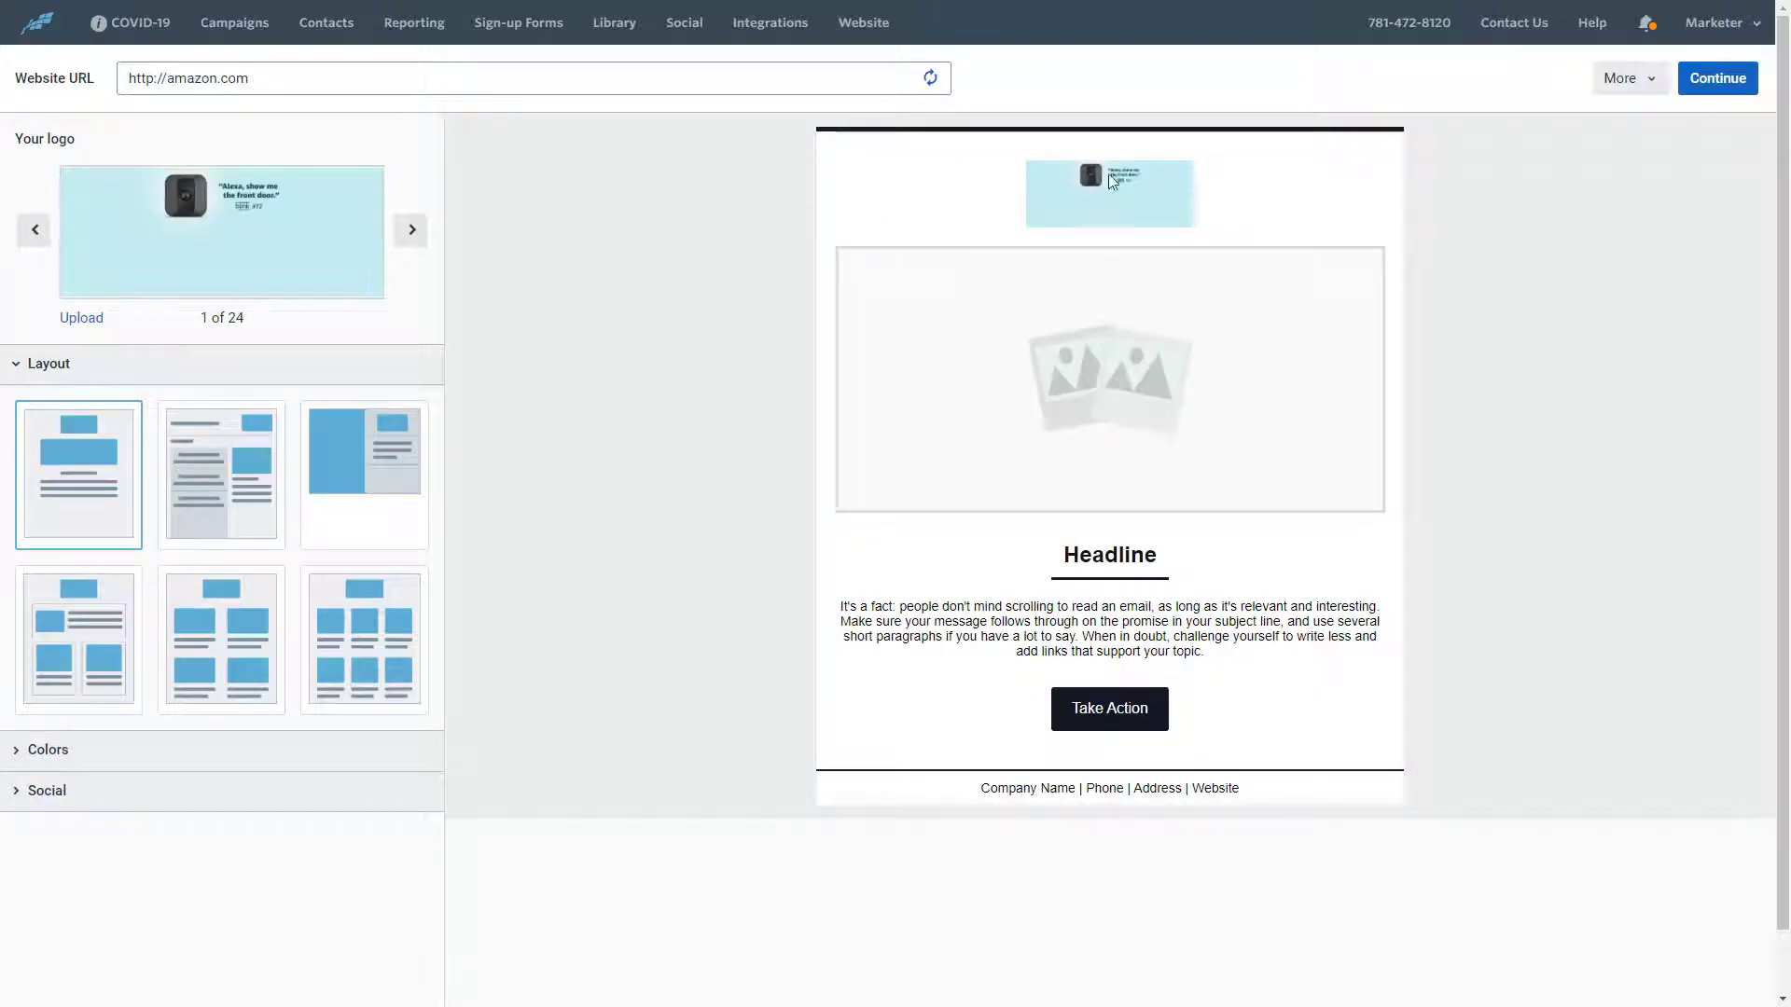
{"action": "scroll", "coordinate": [756, 449], "scroll_direction": "down", "scroll_amount": 1}
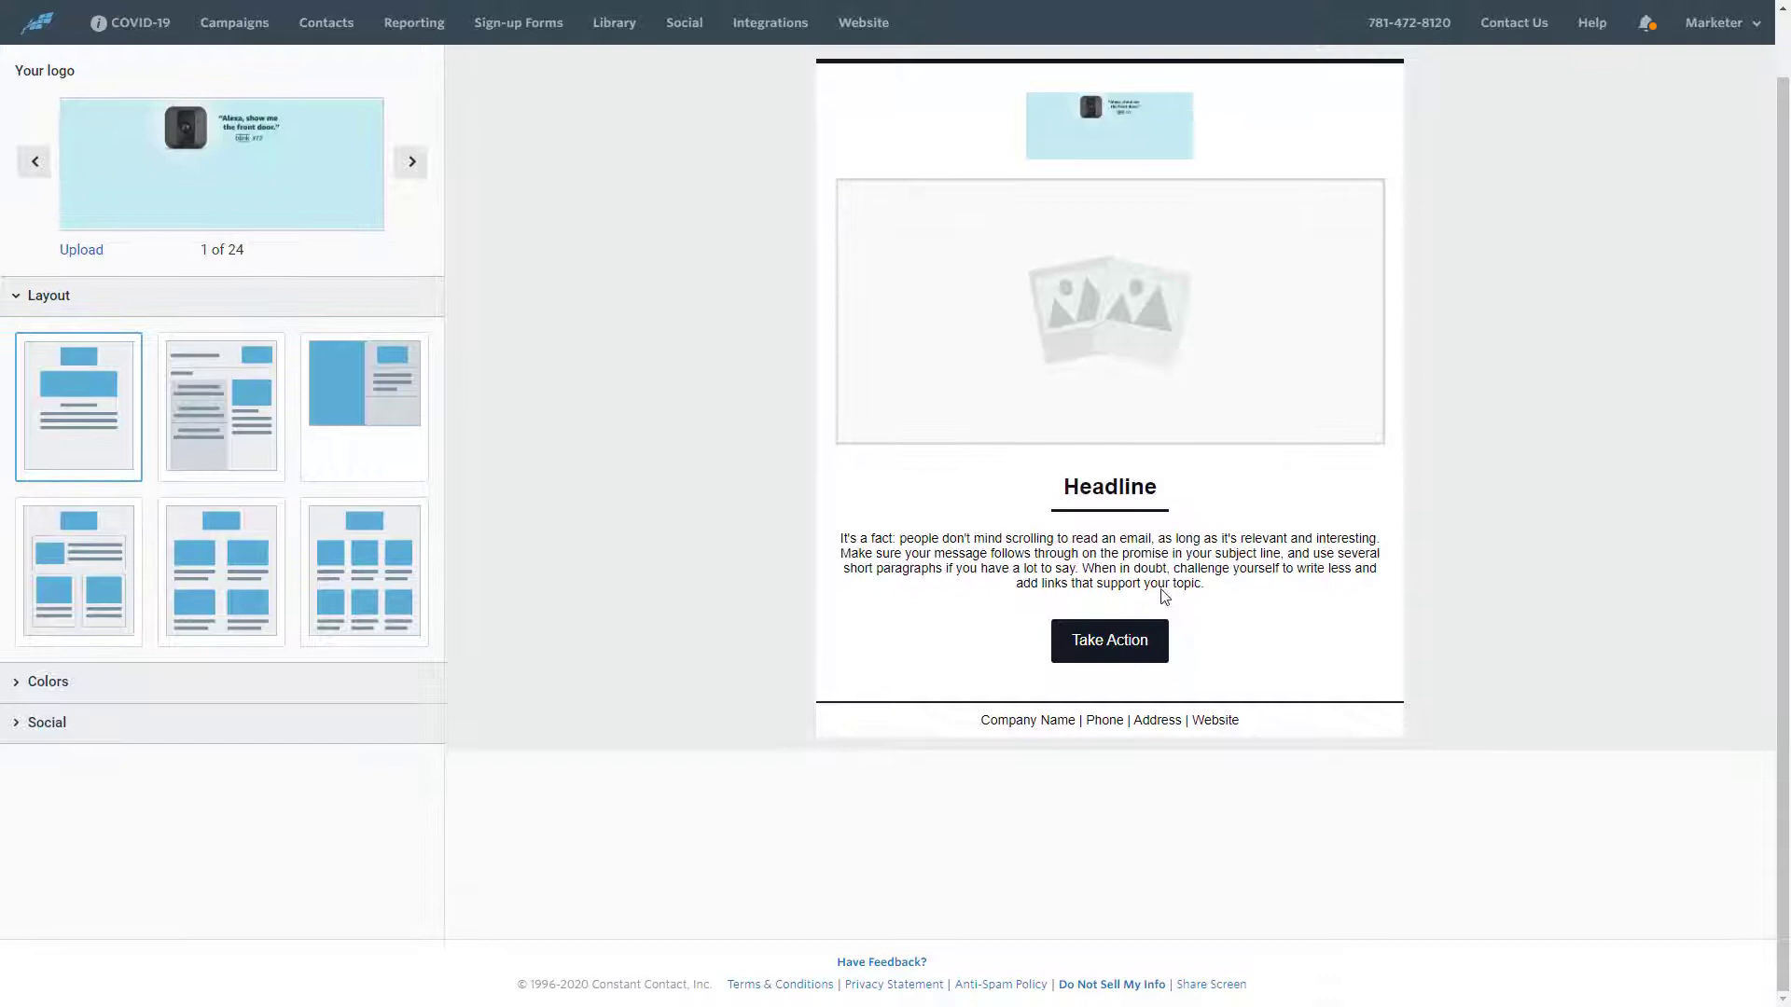
{"action": "scroll", "coordinate": [1161, 598], "scroll_direction": "up", "scroll_amount": 1}
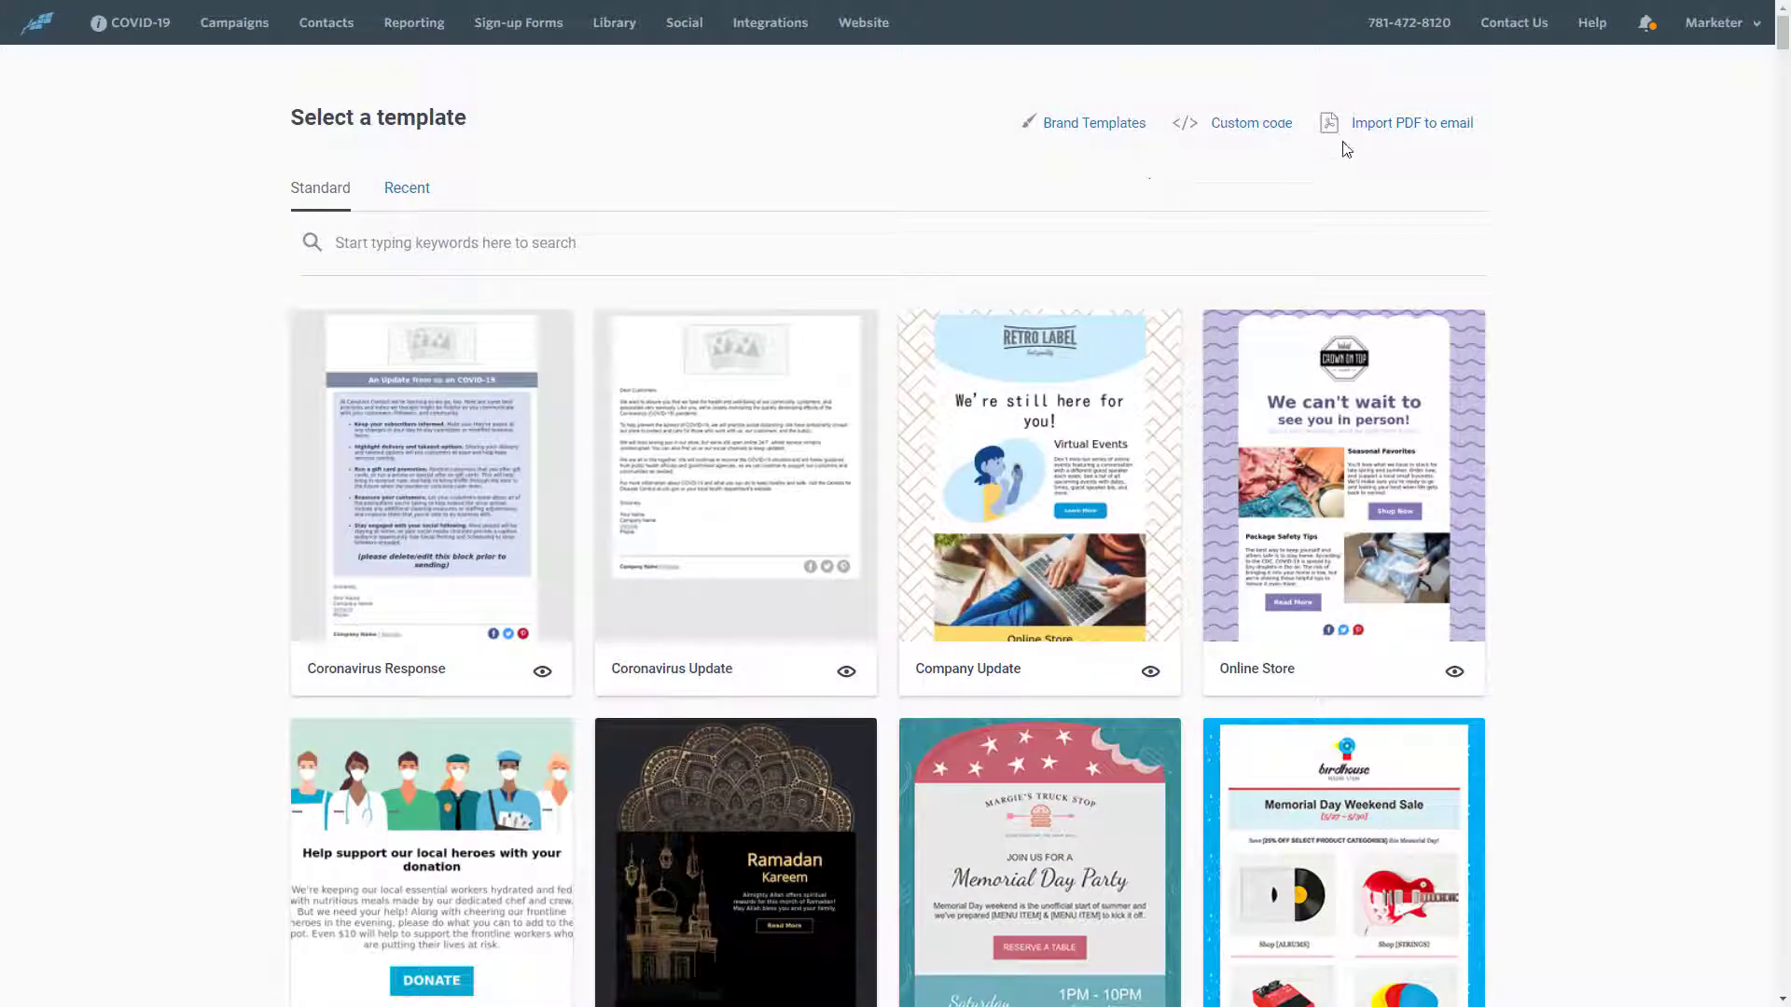
{"action": "scroll", "coordinate": [636, 574], "scroll_direction": "down", "scroll_amount": 4}
{"action": "scroll", "coordinate": [637, 573], "scroll_direction": "down", "scroll_amount": 5}
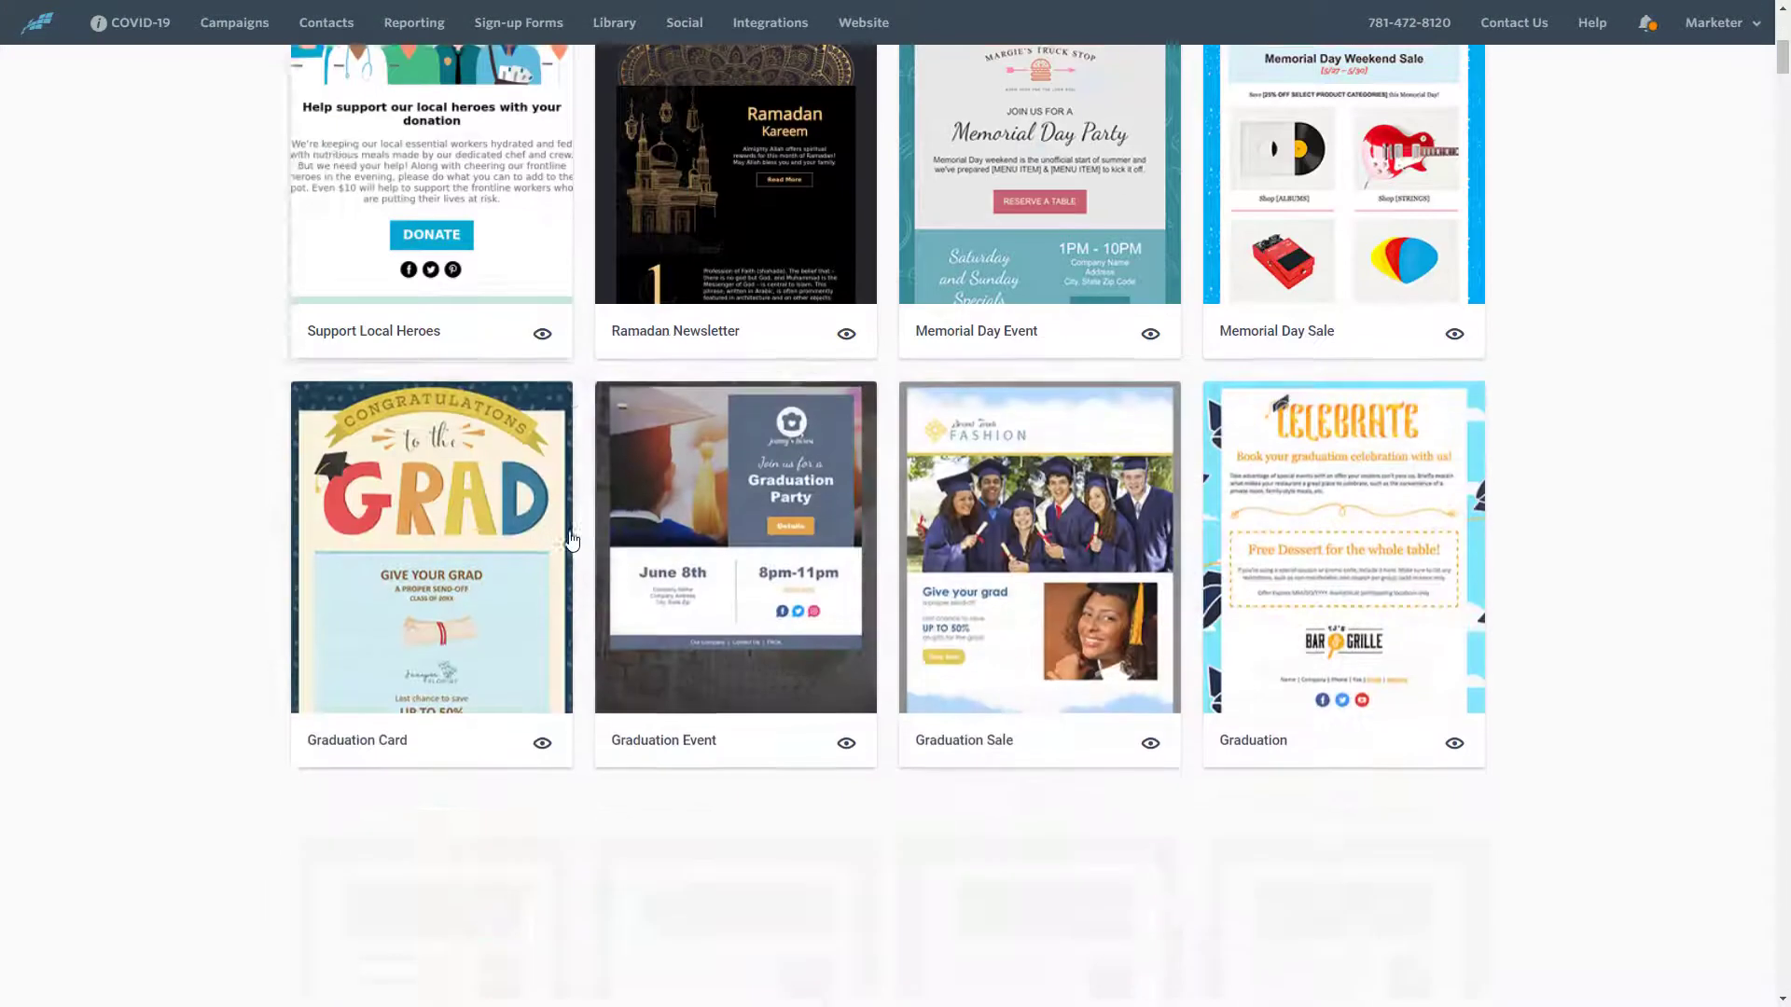
{"action": "scroll", "coordinate": [637, 574], "scroll_direction": "down", "scroll_amount": 4}
{"action": "scroll", "coordinate": [637, 575], "scroll_direction": "down", "scroll_amount": 5}
{"action": "scroll", "coordinate": [965, 476], "scroll_direction": "down", "scroll_amount": 3}
{"action": "scroll", "coordinate": [965, 476], "scroll_direction": "down", "scroll_amount": 4}
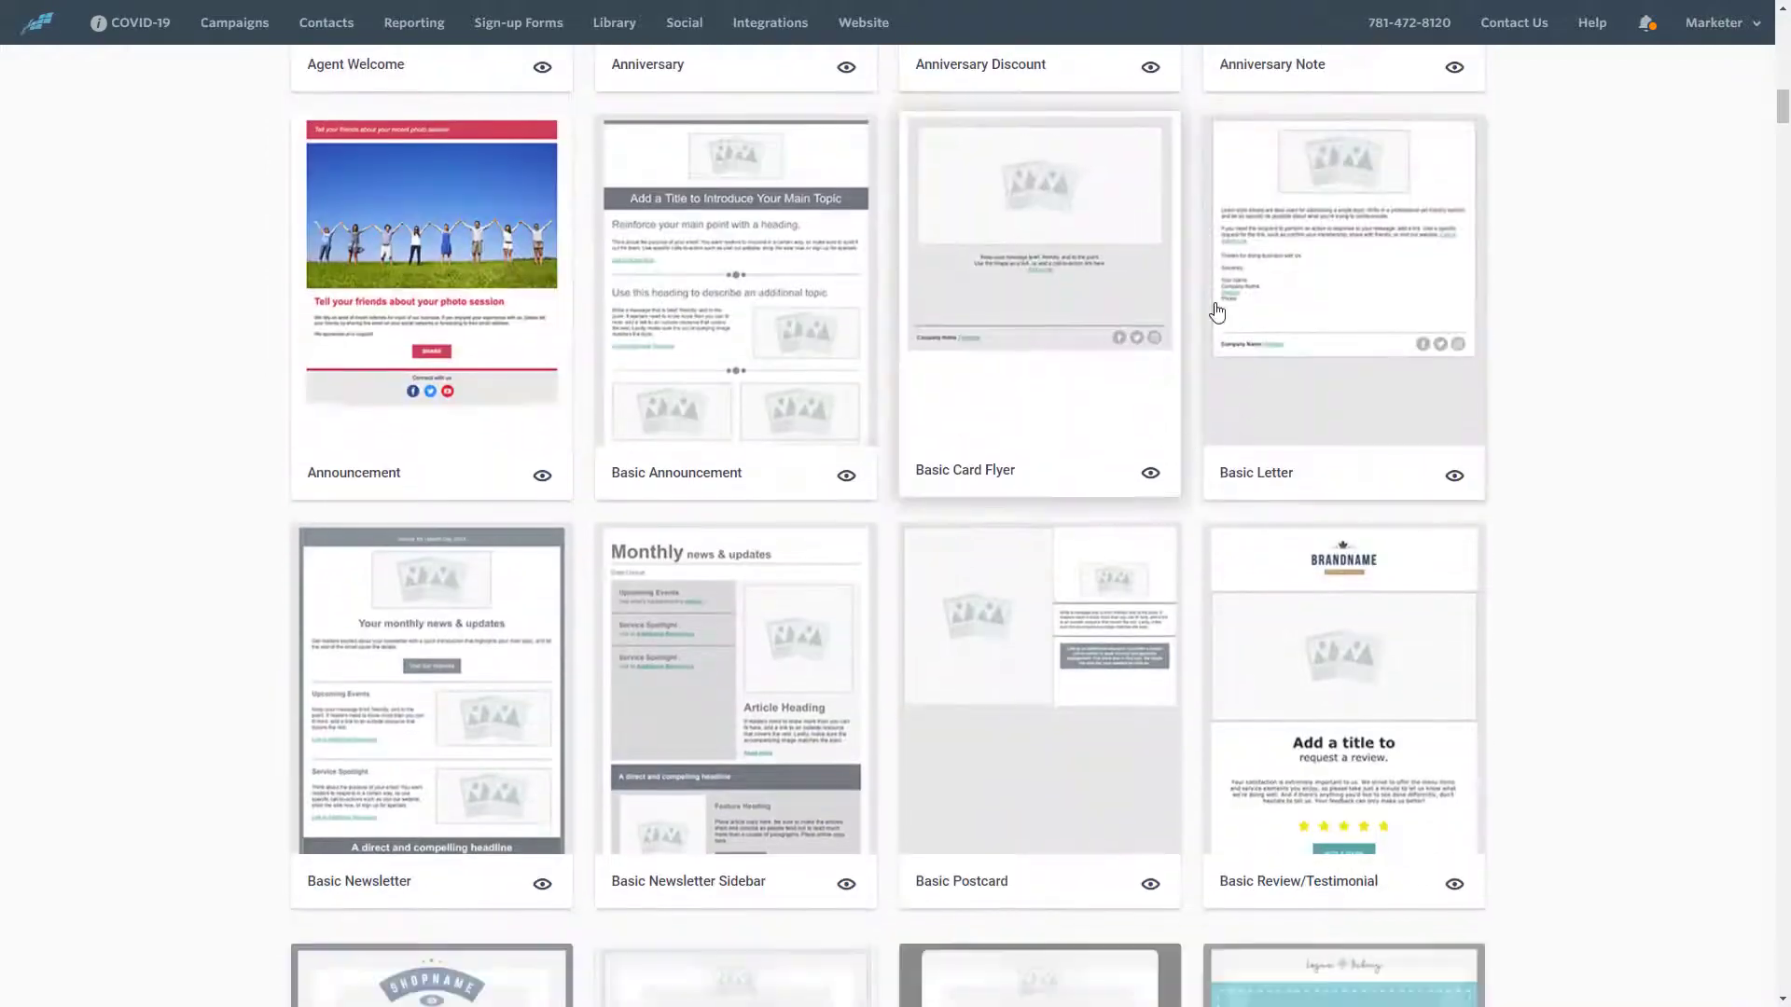
{"action": "scroll", "coordinate": [978, 490], "scroll_direction": "down", "scroll_amount": 3}
{"action": "scroll", "coordinate": [978, 490], "scroll_direction": "down", "scroll_amount": 2}
{"action": "scroll", "coordinate": [831, 426], "scroll_direction": "down", "scroll_amount": 3}
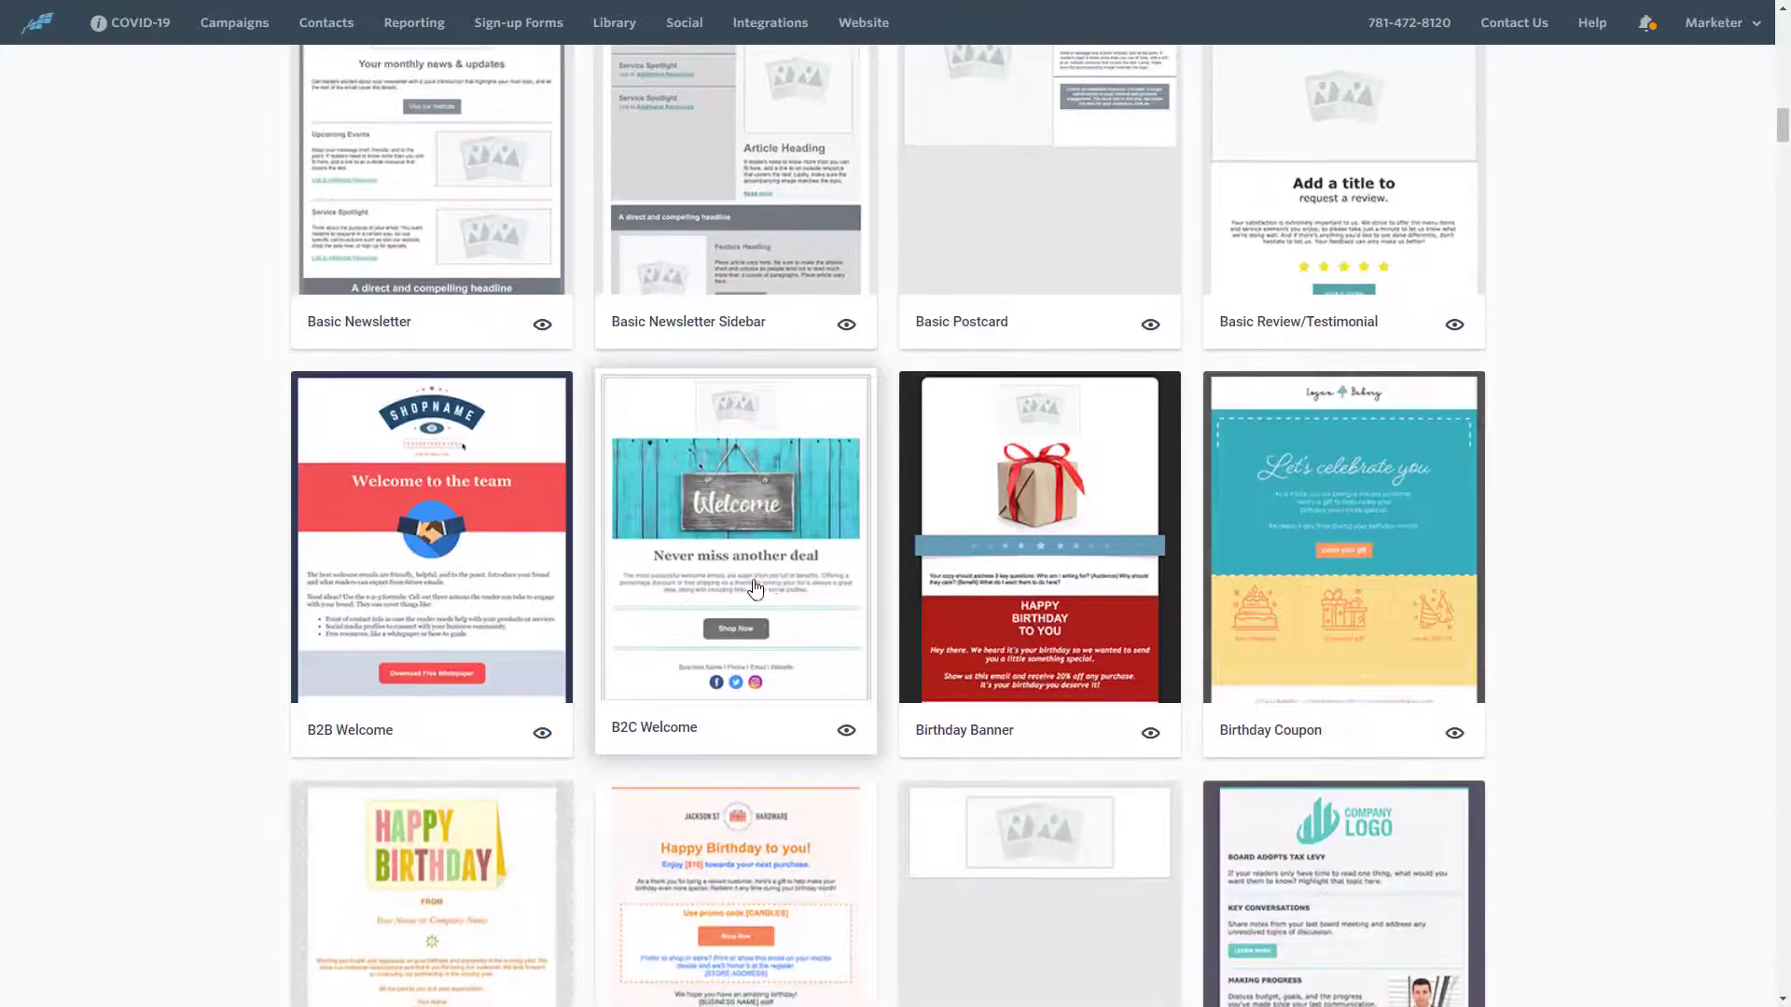
{"action": "scroll", "coordinate": [875, 626], "scroll_direction": "down", "scroll_amount": 3}
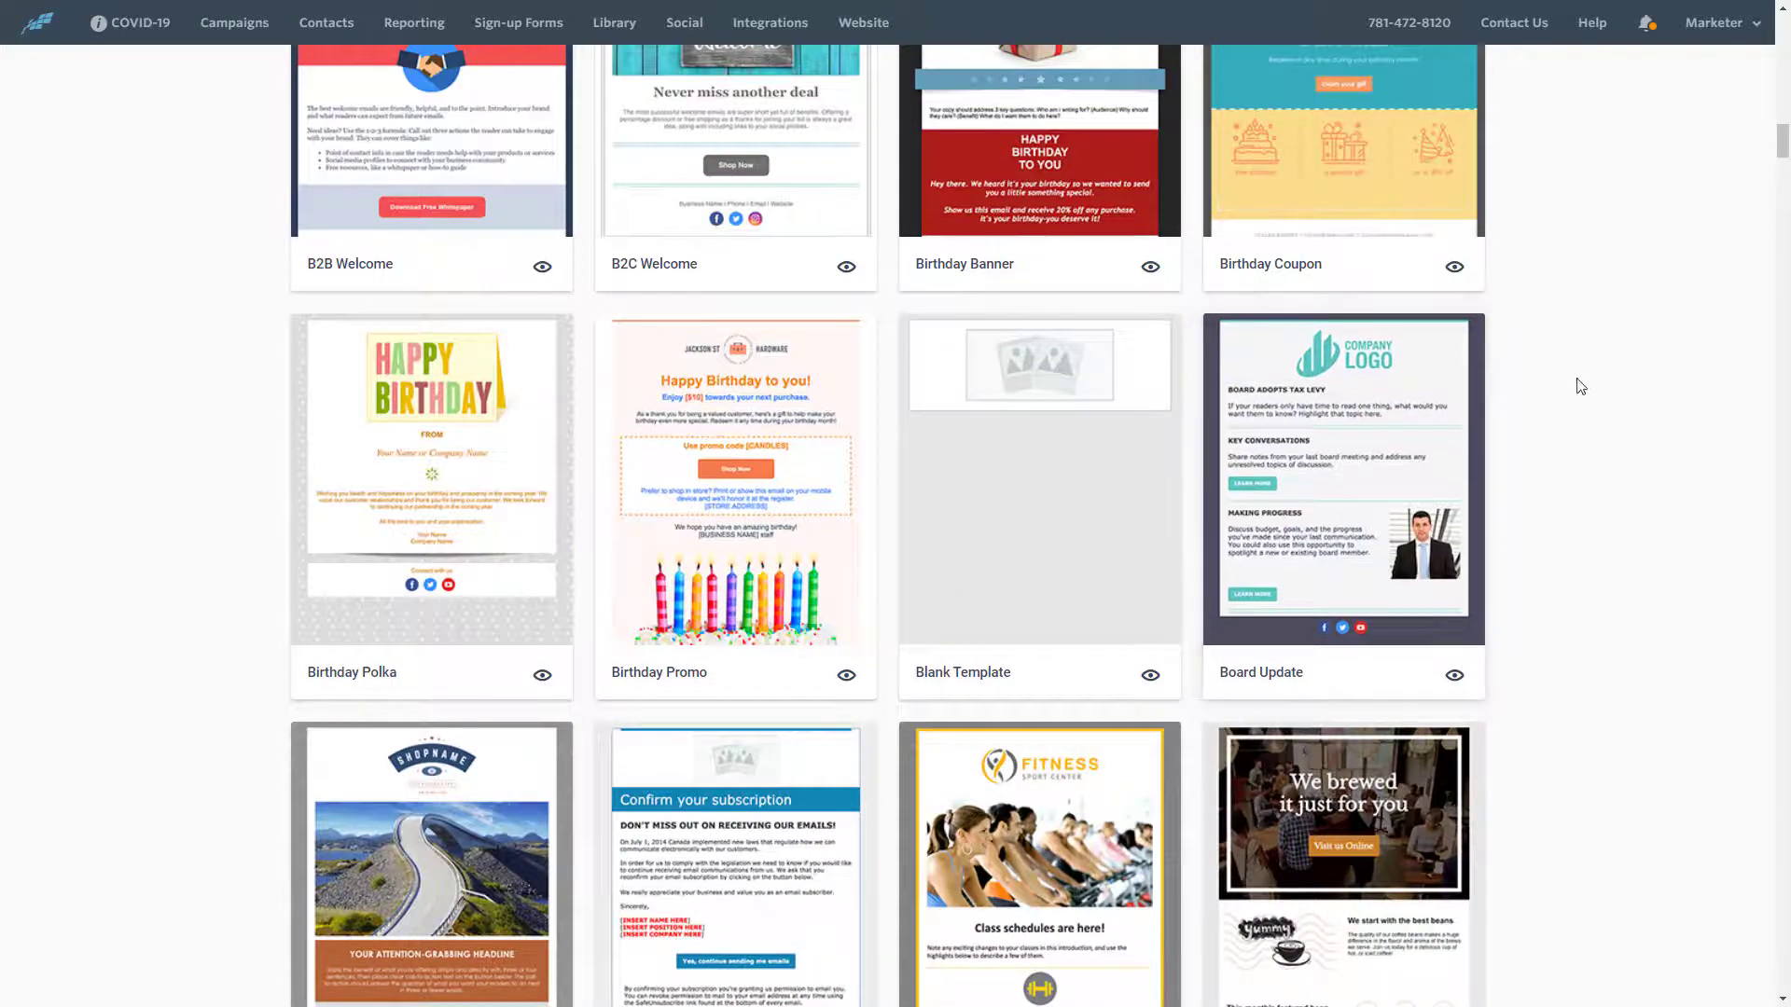
{"action": "scroll", "coordinate": [1574, 378], "scroll_direction": "up", "scroll_amount": 5}
{"action": "scroll", "coordinate": [1693, 308], "scroll_direction": "up", "scroll_amount": 5}
{"action": "scroll", "coordinate": [1693, 309], "scroll_direction": "up", "scroll_amount": 8}
{"action": "scroll", "coordinate": [1694, 308], "scroll_direction": "up", "scroll_amount": 5}
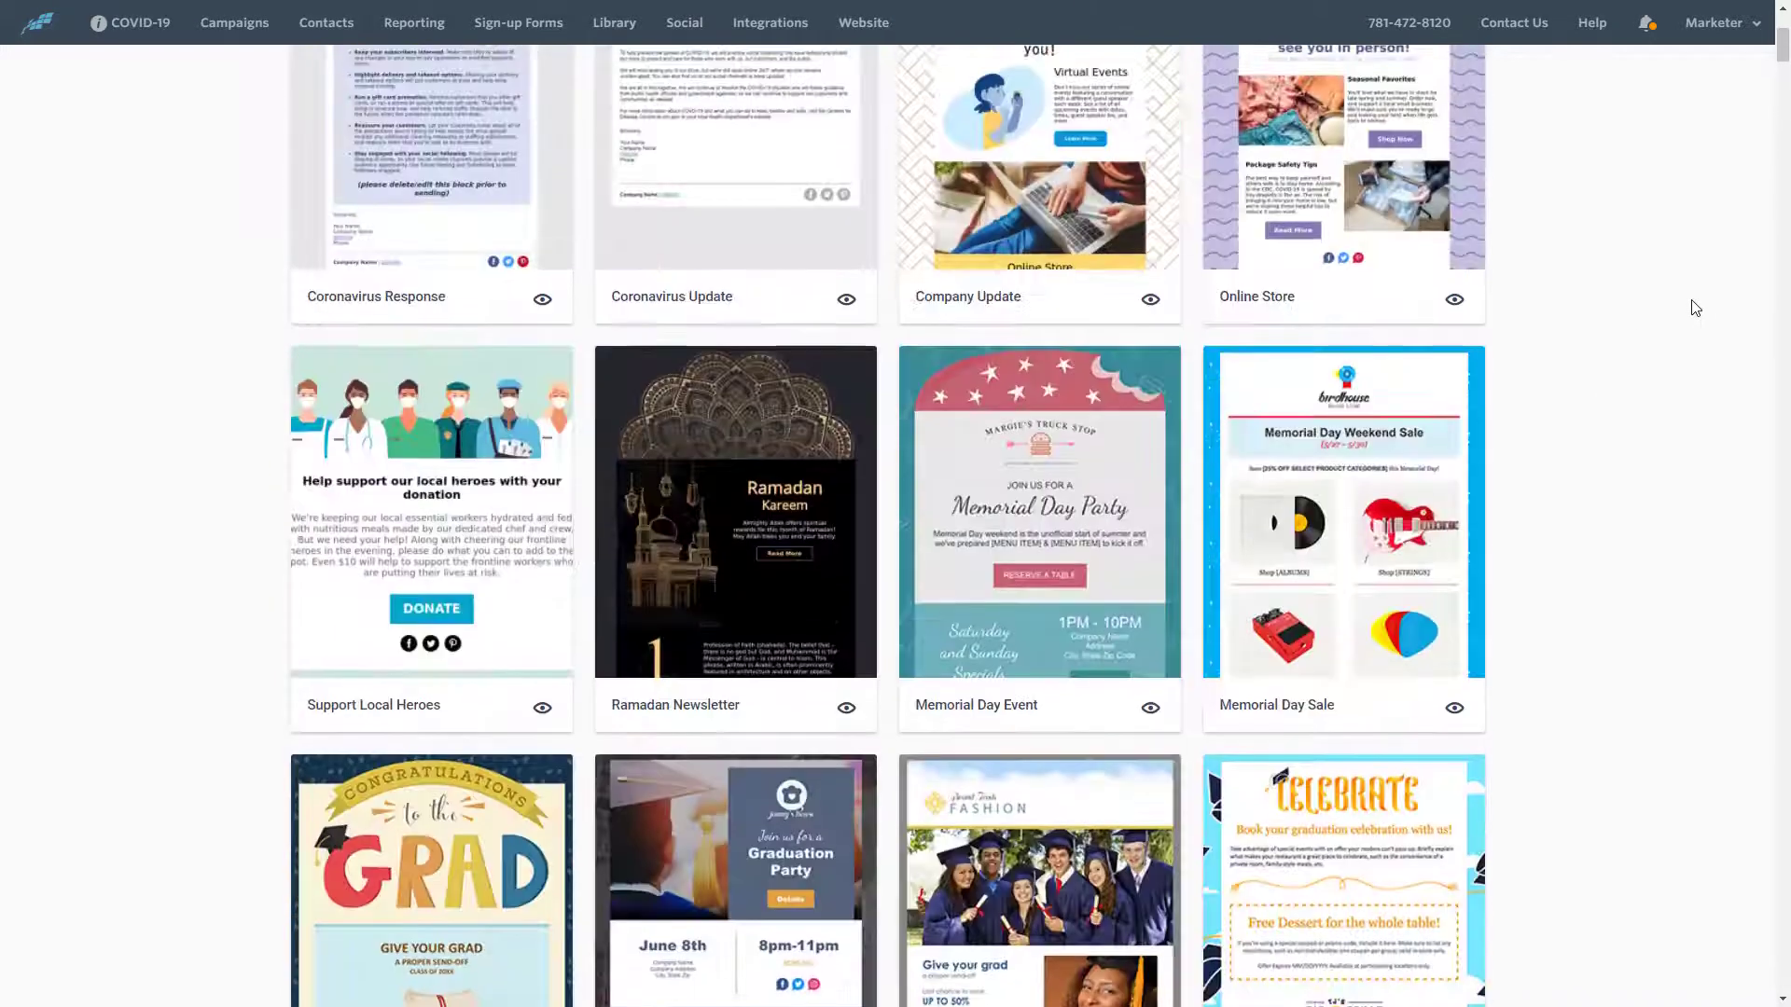
{"action": "scroll", "coordinate": [1693, 308], "scroll_direction": "up", "scroll_amount": 3}
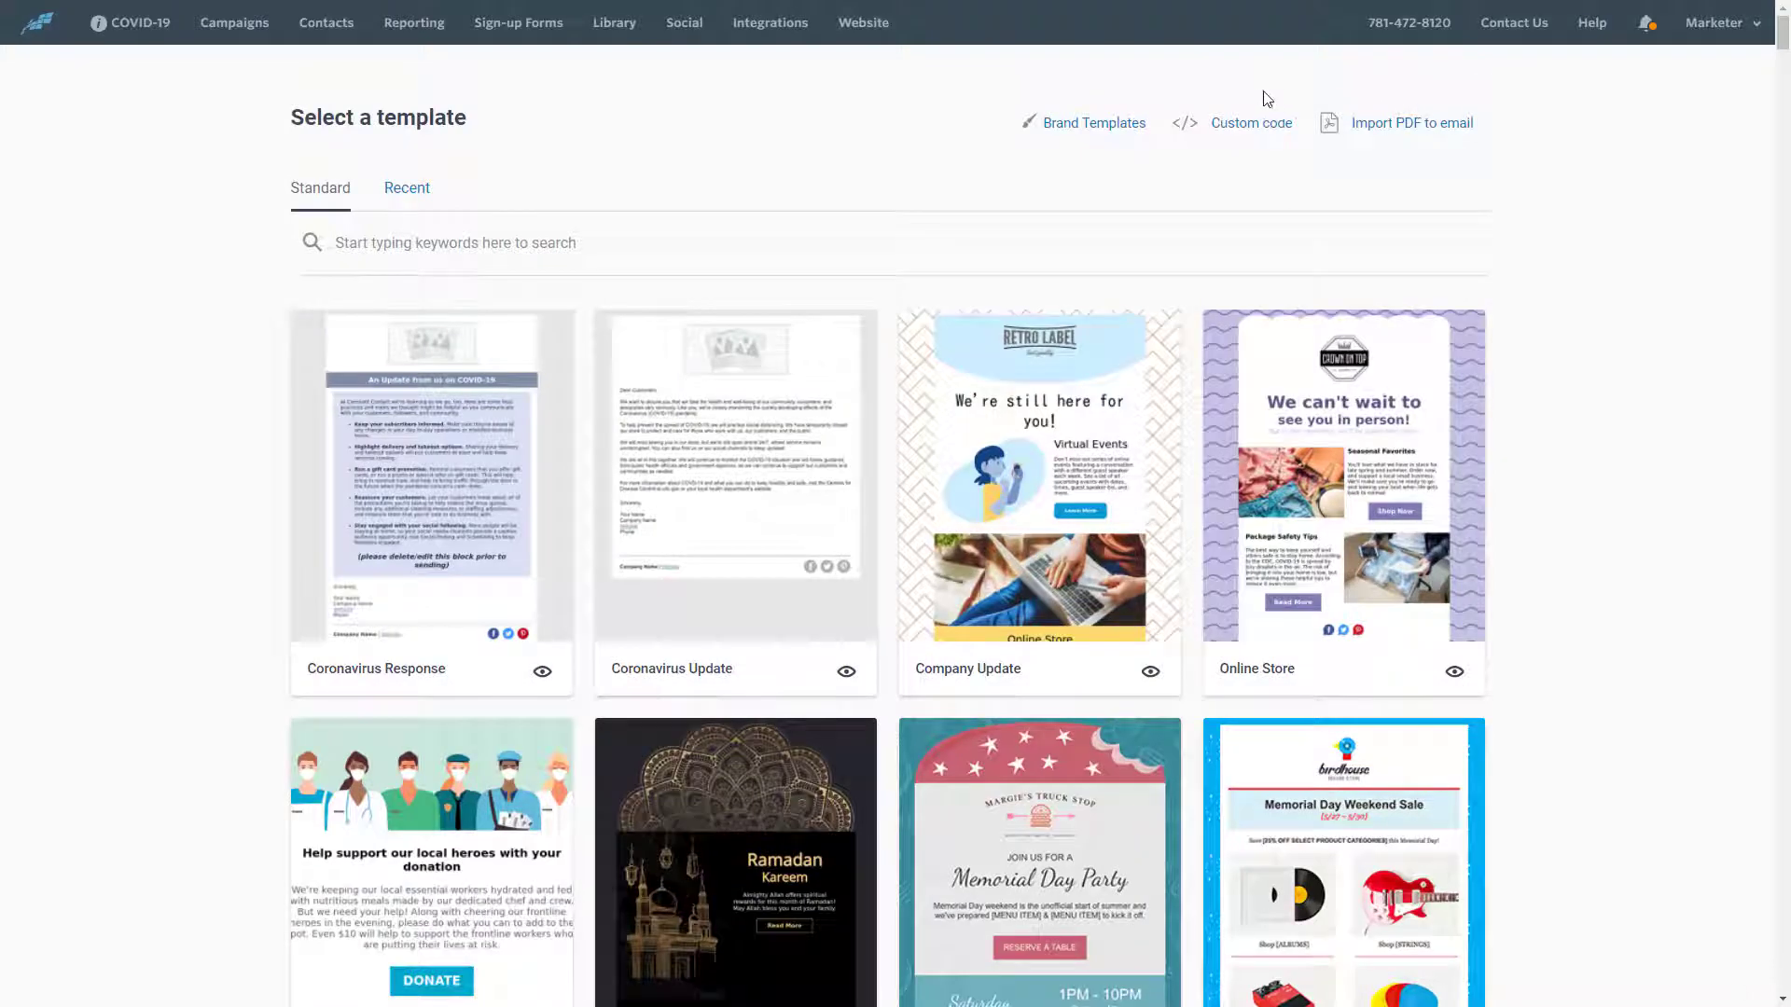
Switch to the custom code editor and start a new HTML line
{"action": "left_click", "coordinate": [1230, 126]}
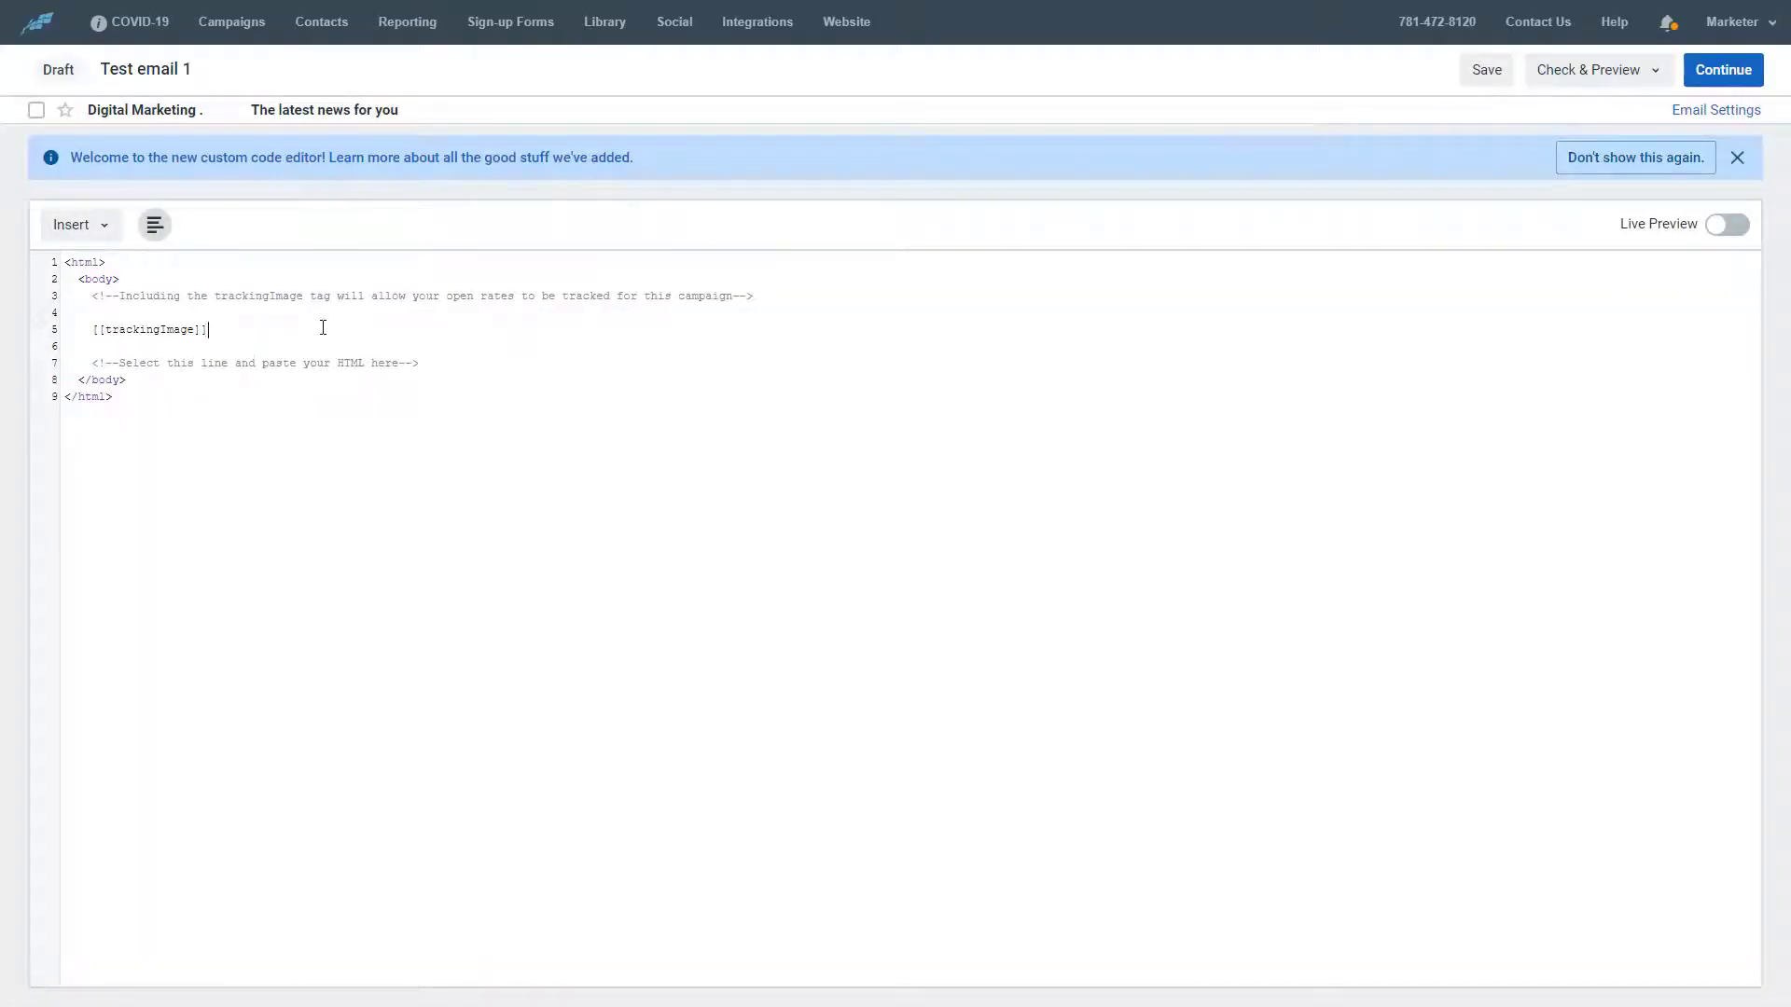
{"action": "key", "text": "Return"}
{"action": "type", "text": "<"}
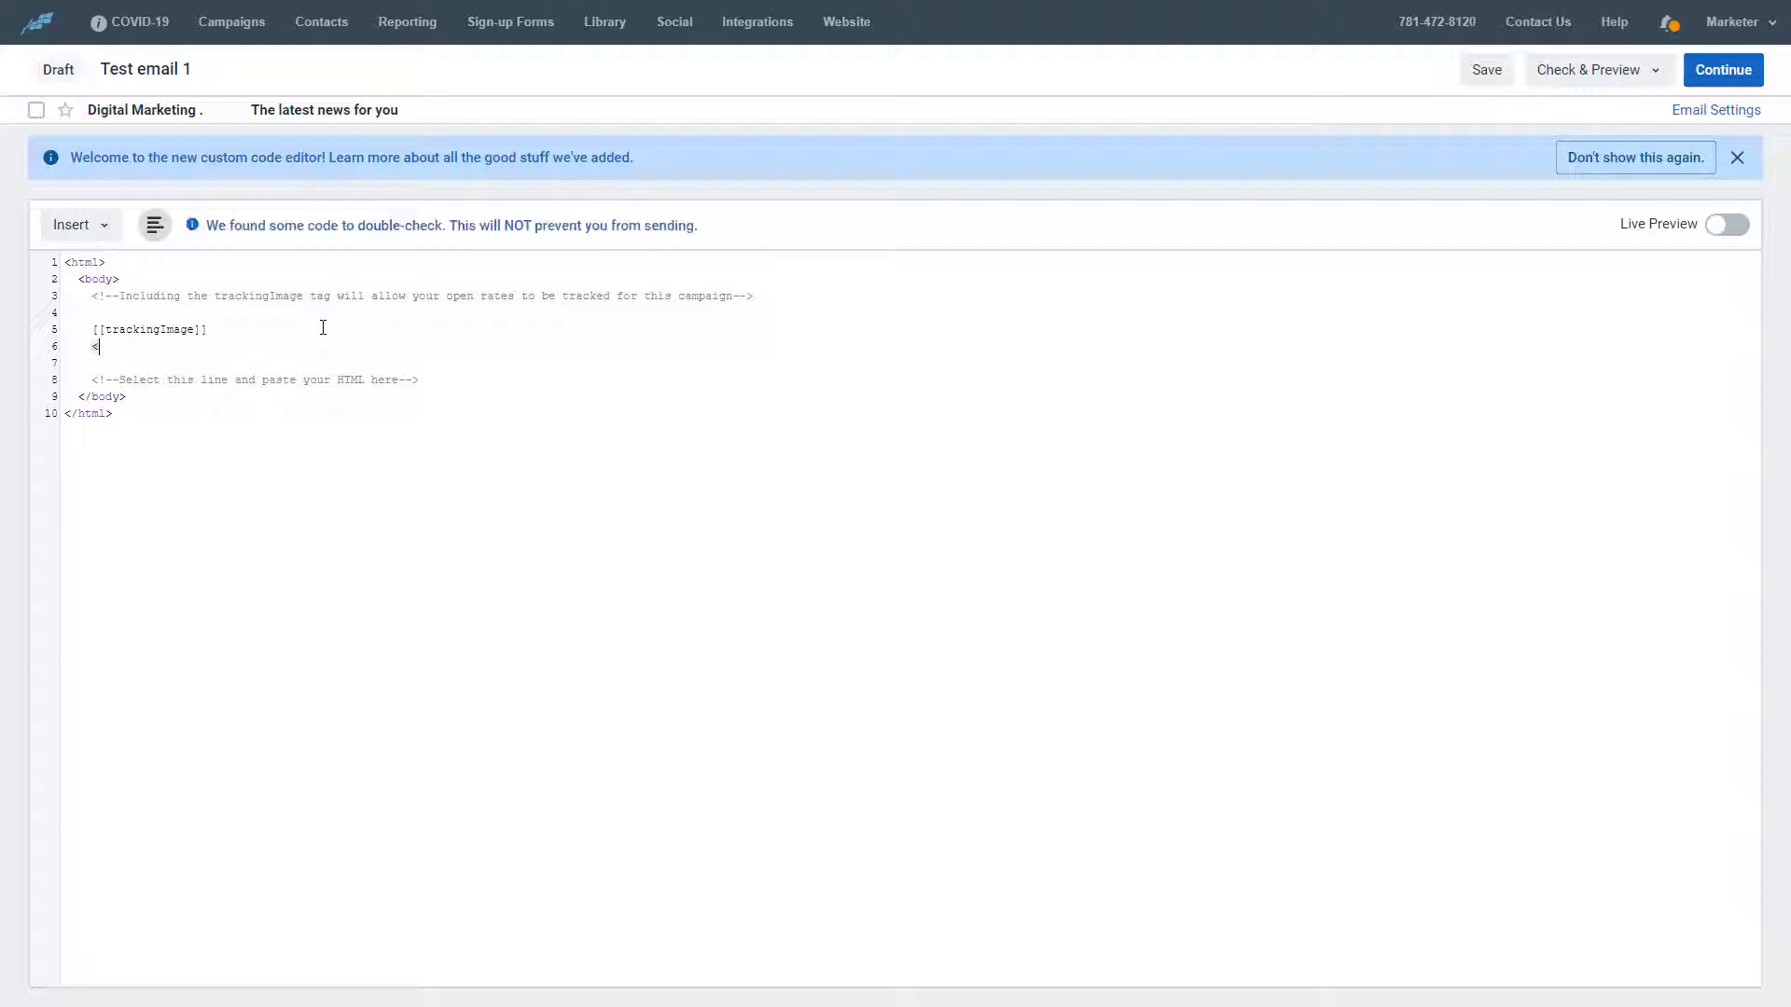
{"action": "type", "text": "div"}
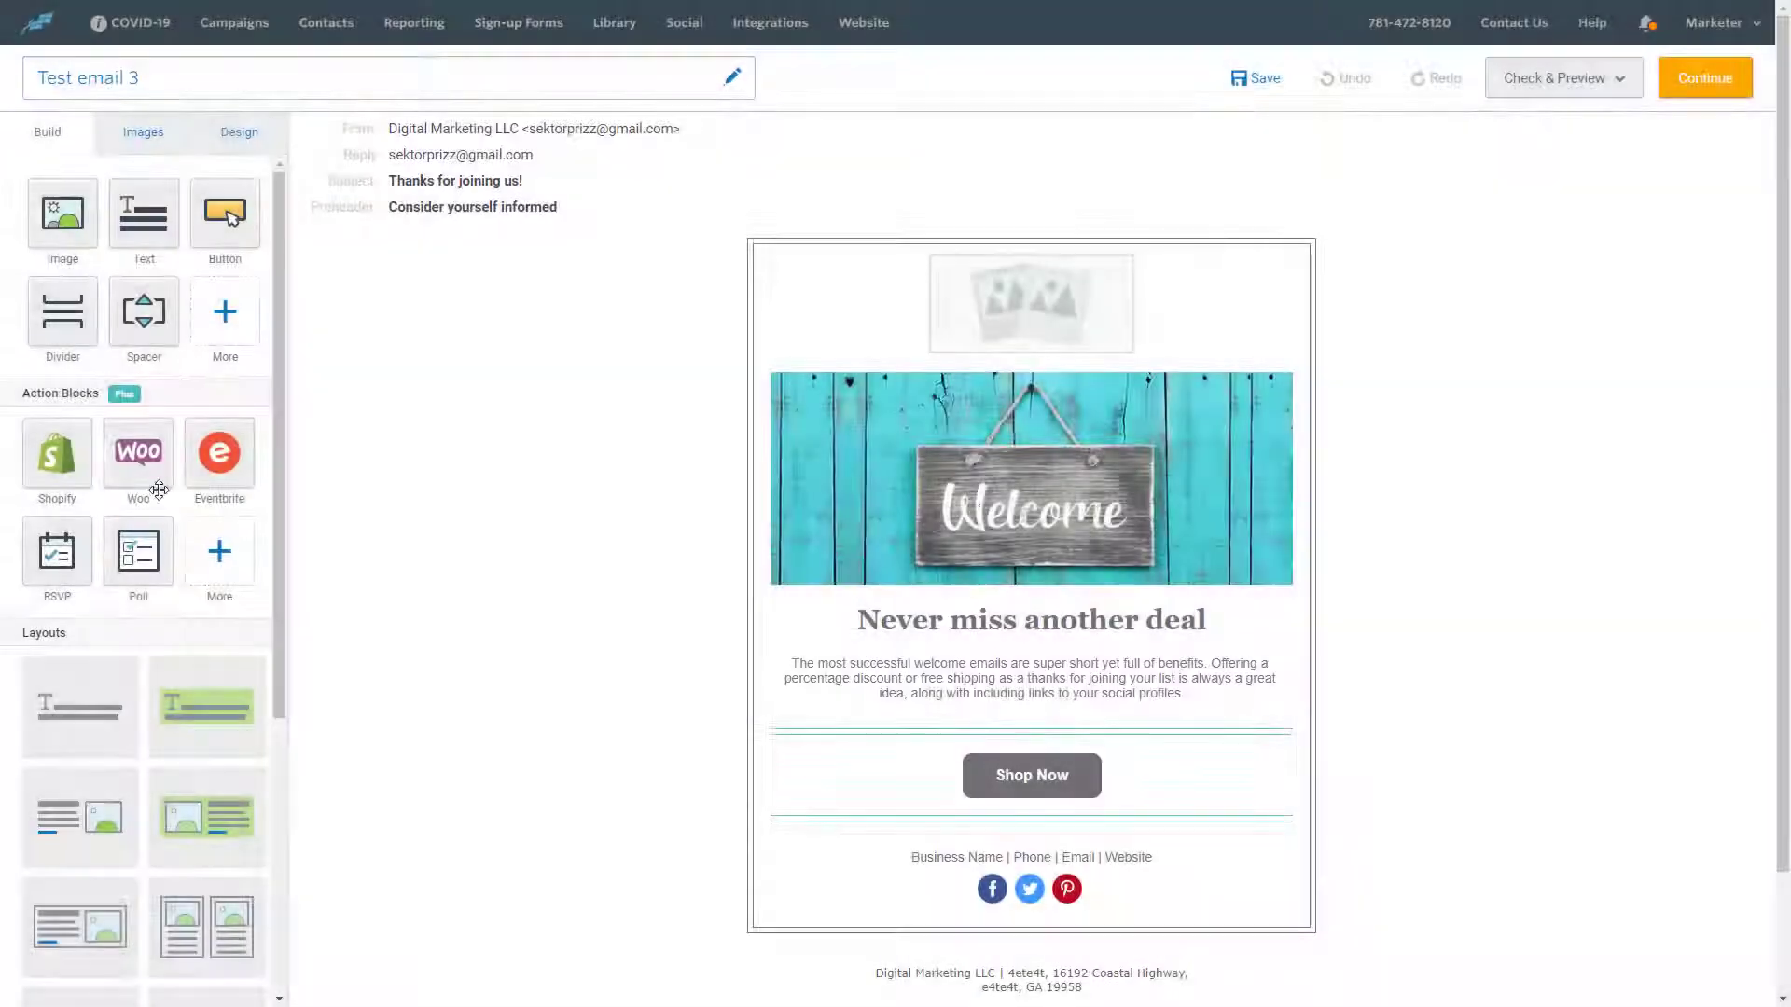
{"action": "scroll", "coordinate": [1035, 560], "scroll_direction": "down", "scroll_amount": 2}
{"action": "scroll", "coordinate": [1036, 560], "scroll_direction": "down", "scroll_amount": 1}
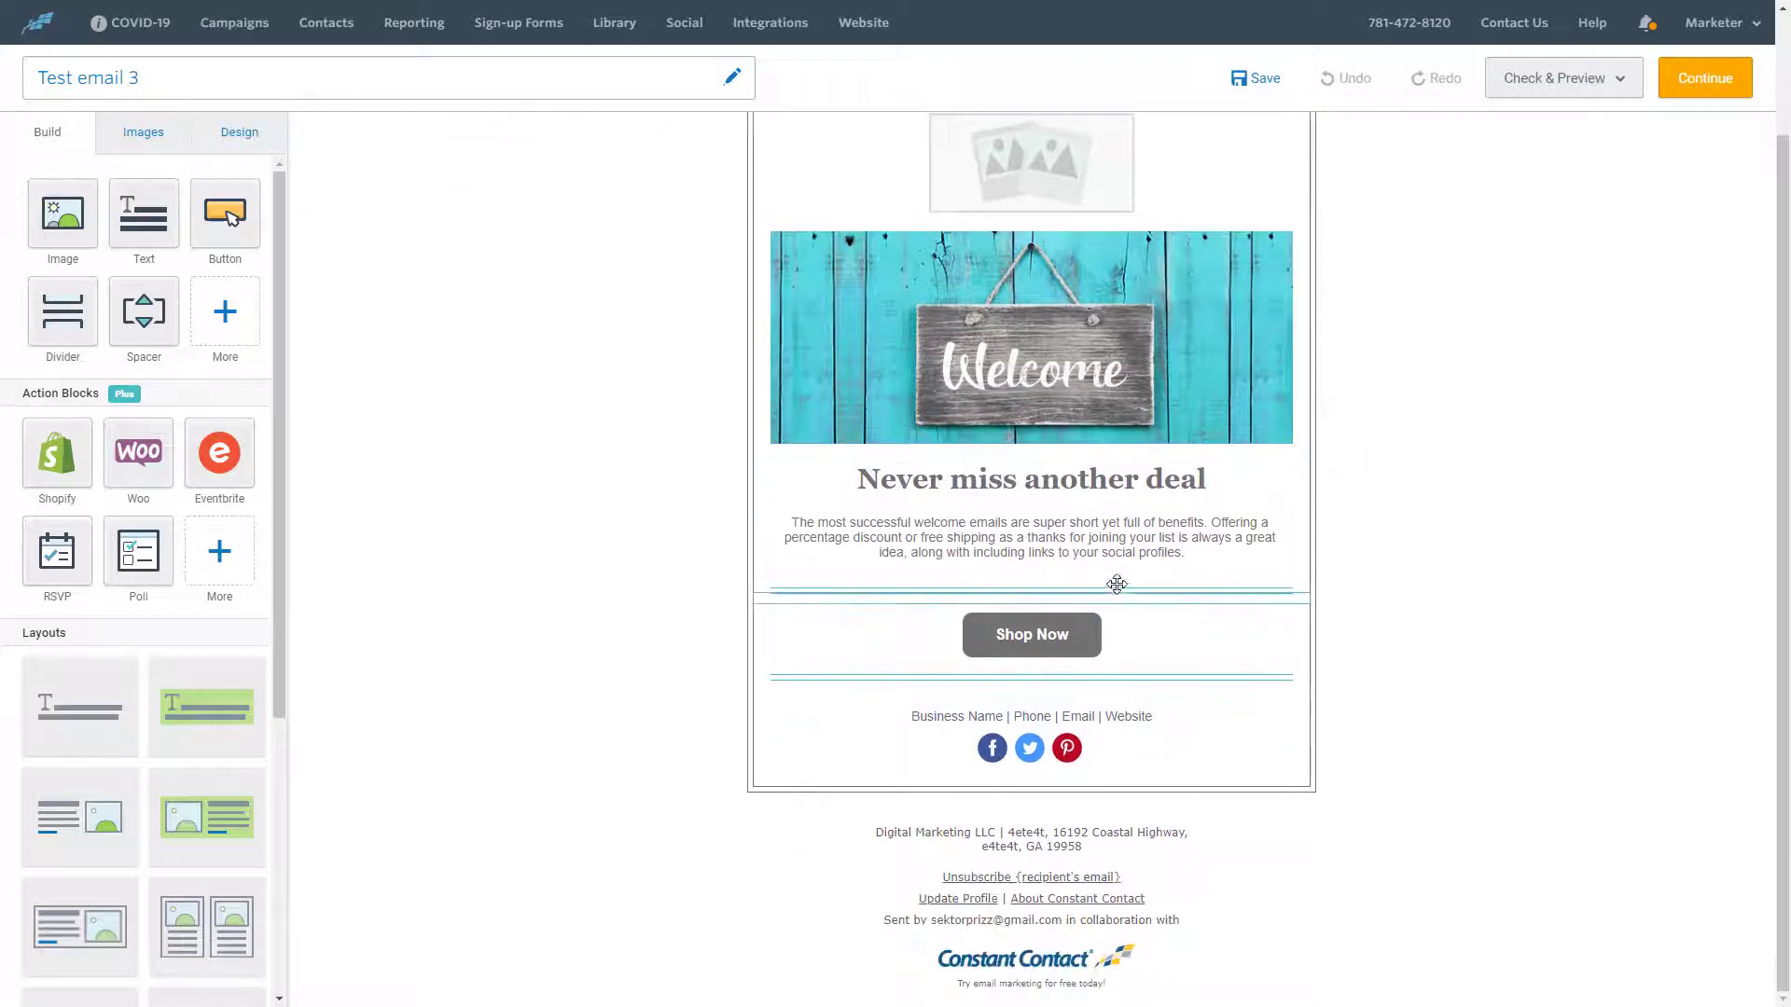
Select the divider, Welcome image and paragraph blocks to show their toolbars
{"action": "left_click", "coordinate": [1119, 588]}
{"action": "left_click", "coordinate": [1047, 432]}
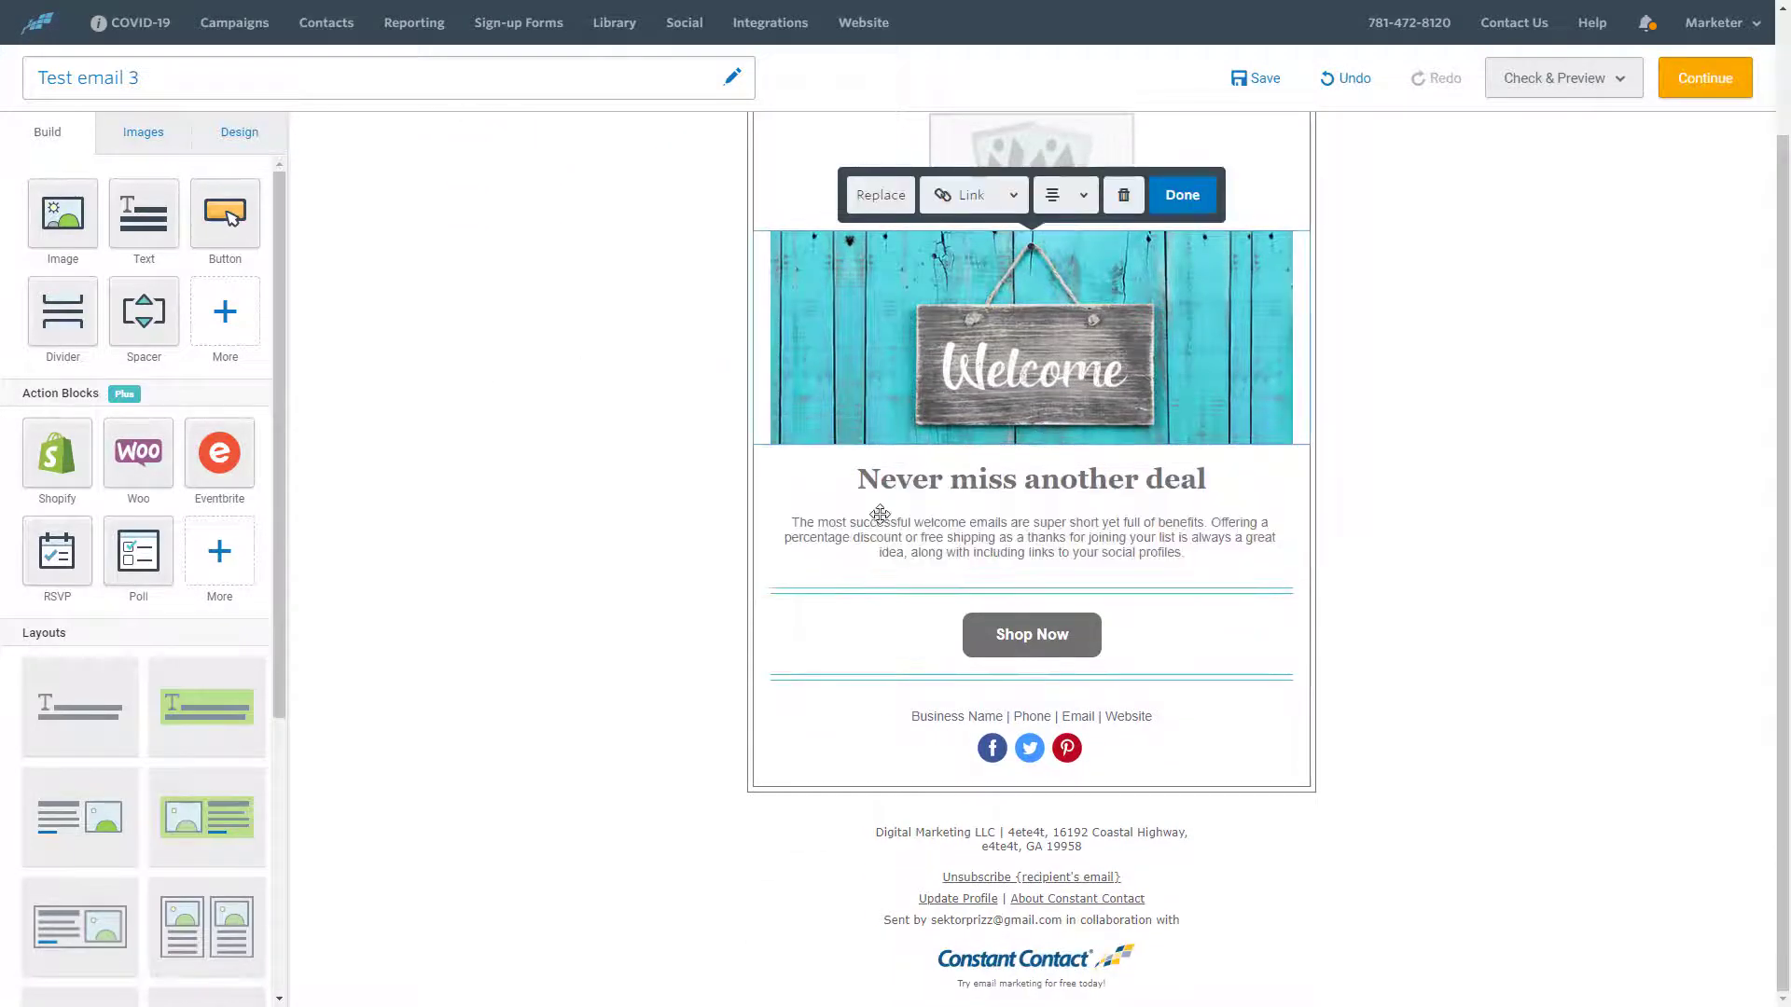
{"action": "left_click", "coordinate": [906, 532]}
{"action": "left_click", "coordinate": [56, 232]}
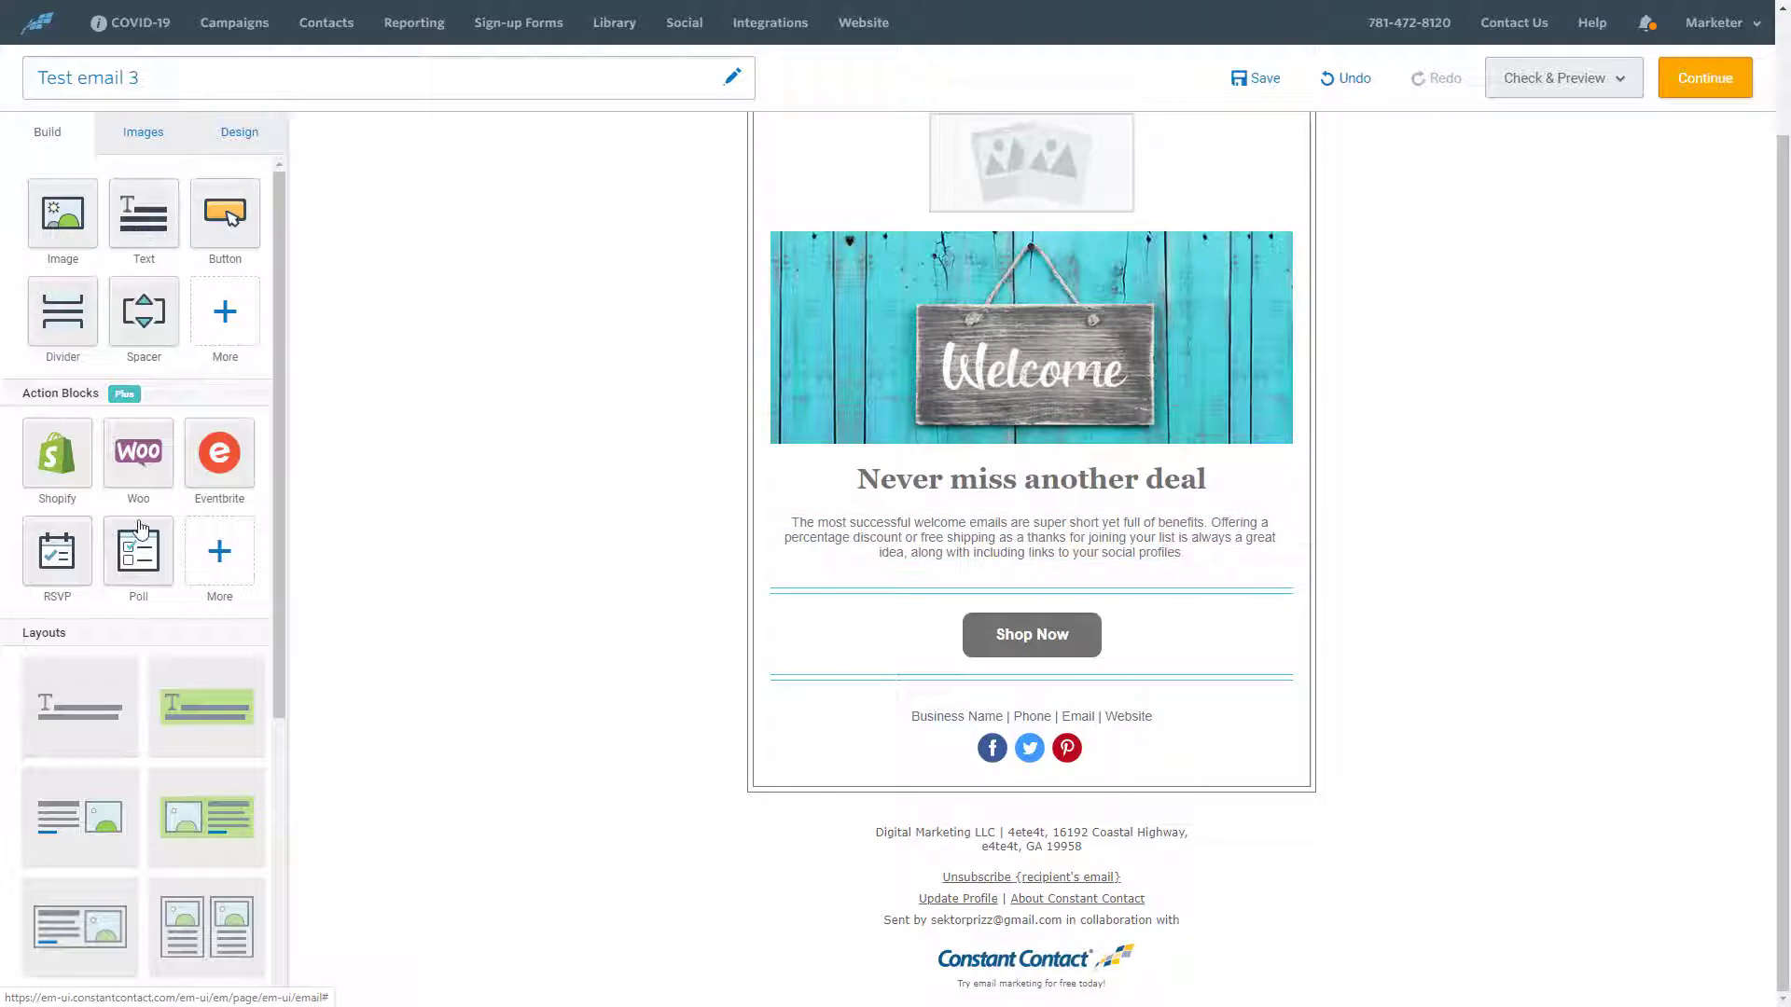
{"action": "scroll", "coordinate": [75, 673], "scroll_direction": "down", "scroll_amount": 3}
{"action": "scroll", "coordinate": [82, 358], "scroll_direction": "up", "scroll_amount": 3}
{"action": "scroll", "coordinate": [51, 724], "scroll_direction": "down", "scroll_amount": 2}
{"action": "left_click_drag", "start_coordinate": [80, 826], "coordinate": [902, 675]}
Try the block's dynamic content settings, then cancel them
{"action": "left_click", "coordinate": [1331, 699]}
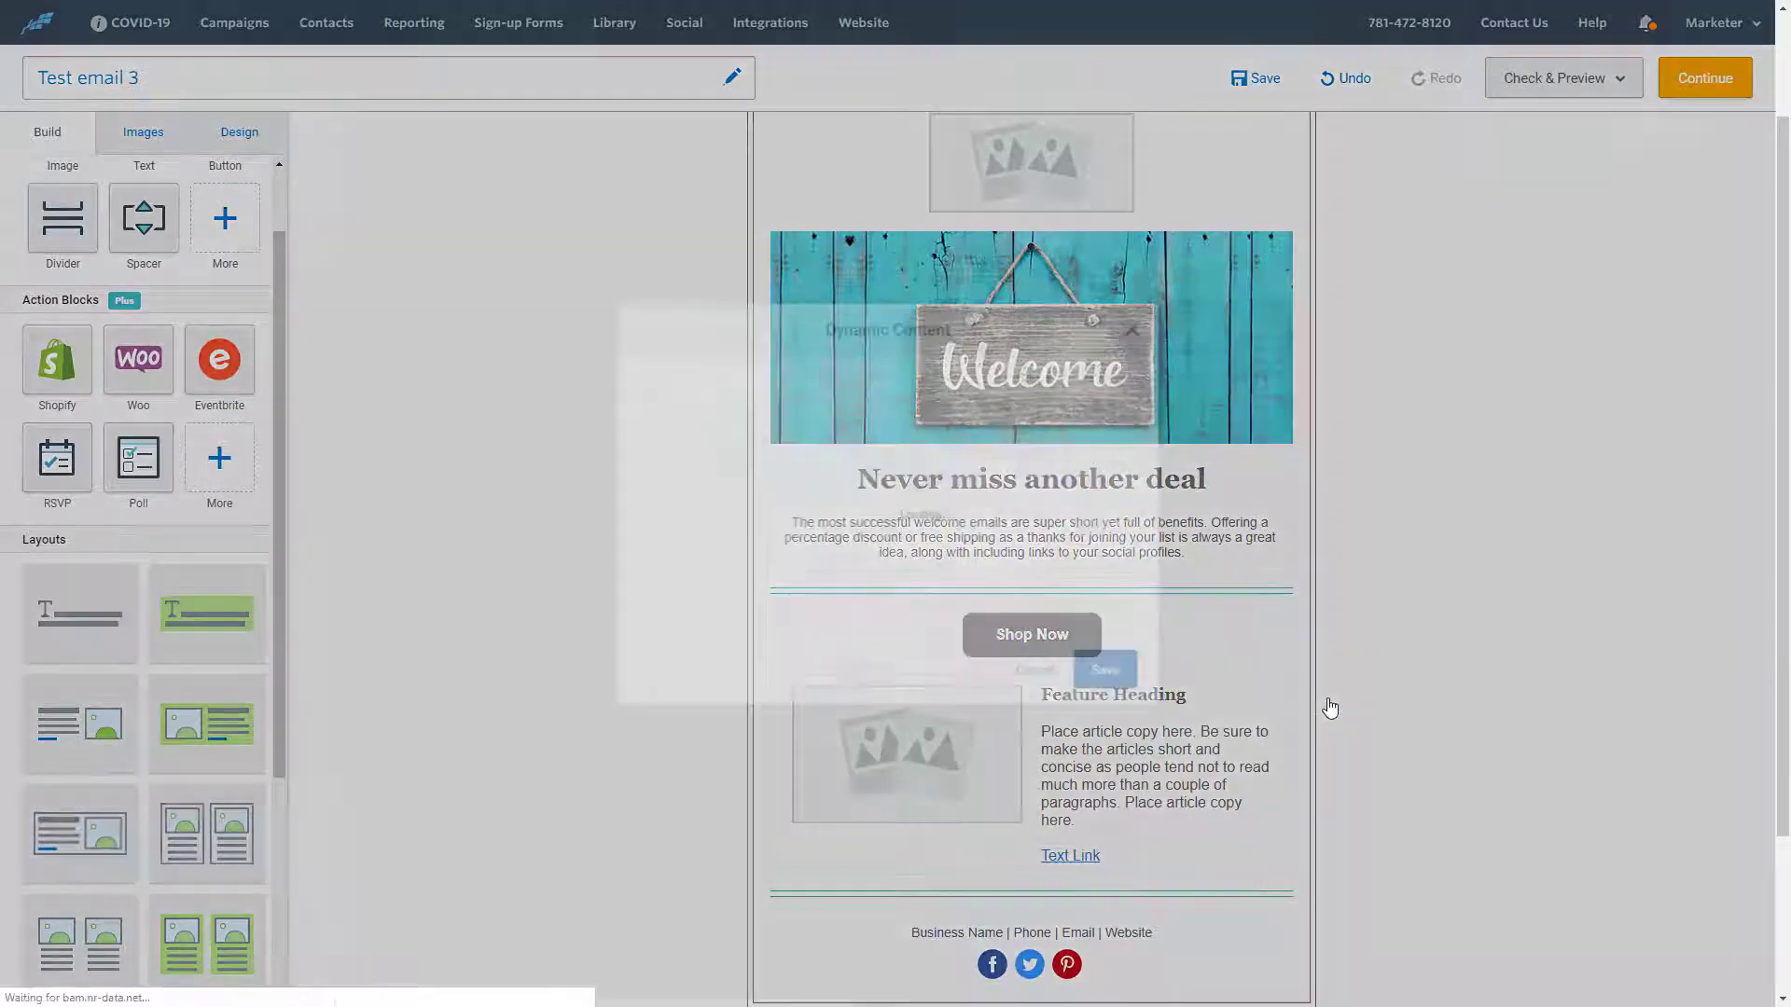
{"action": "left_click", "coordinate": [1113, 476]}
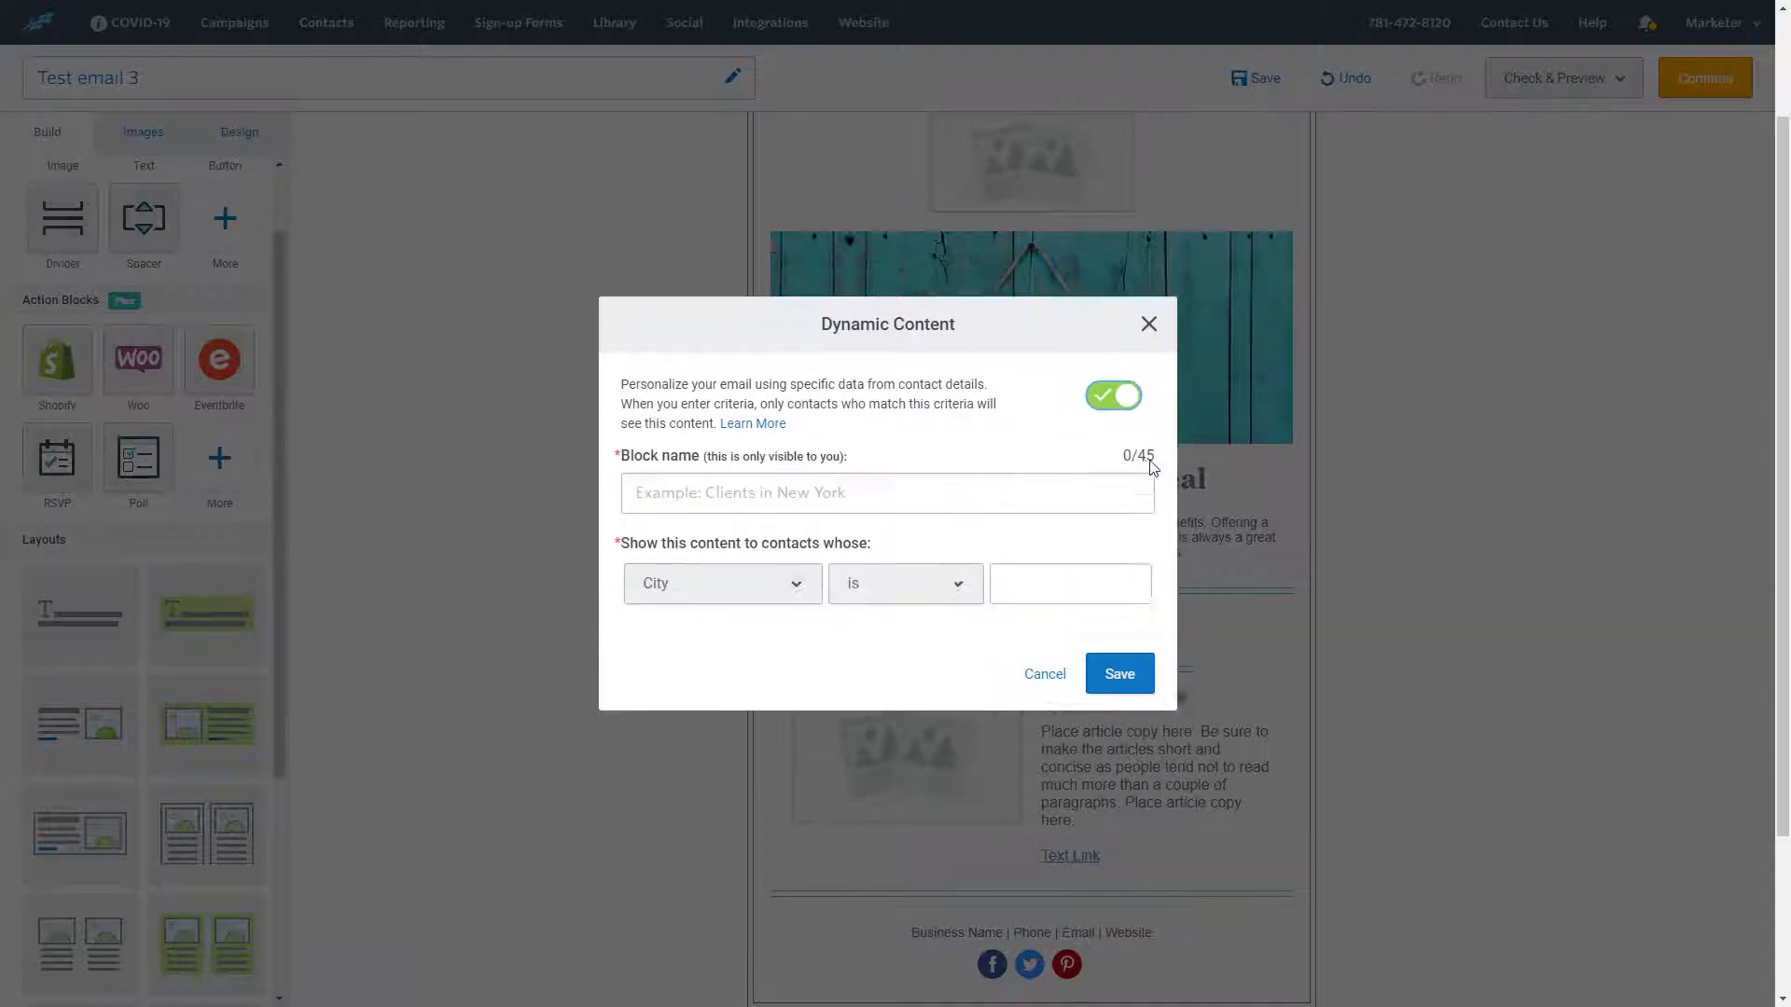
{"action": "left_click", "coordinate": [766, 476]}
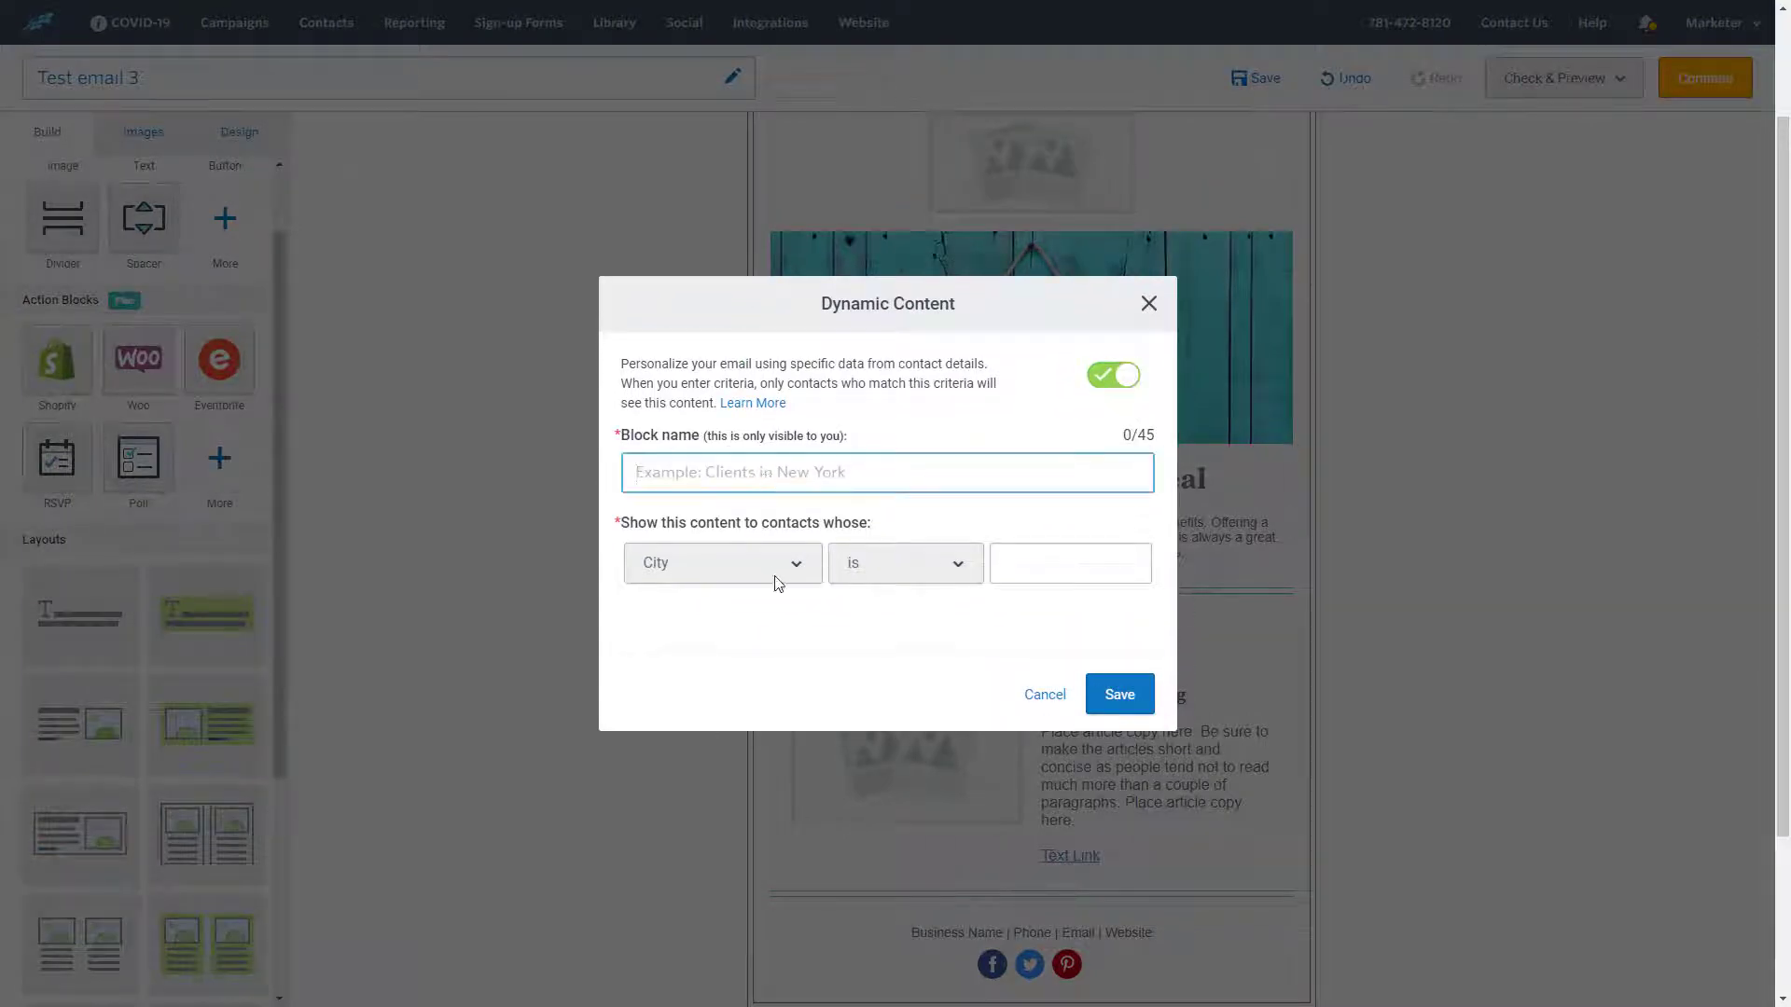
{"action": "left_click", "coordinate": [1040, 694]}
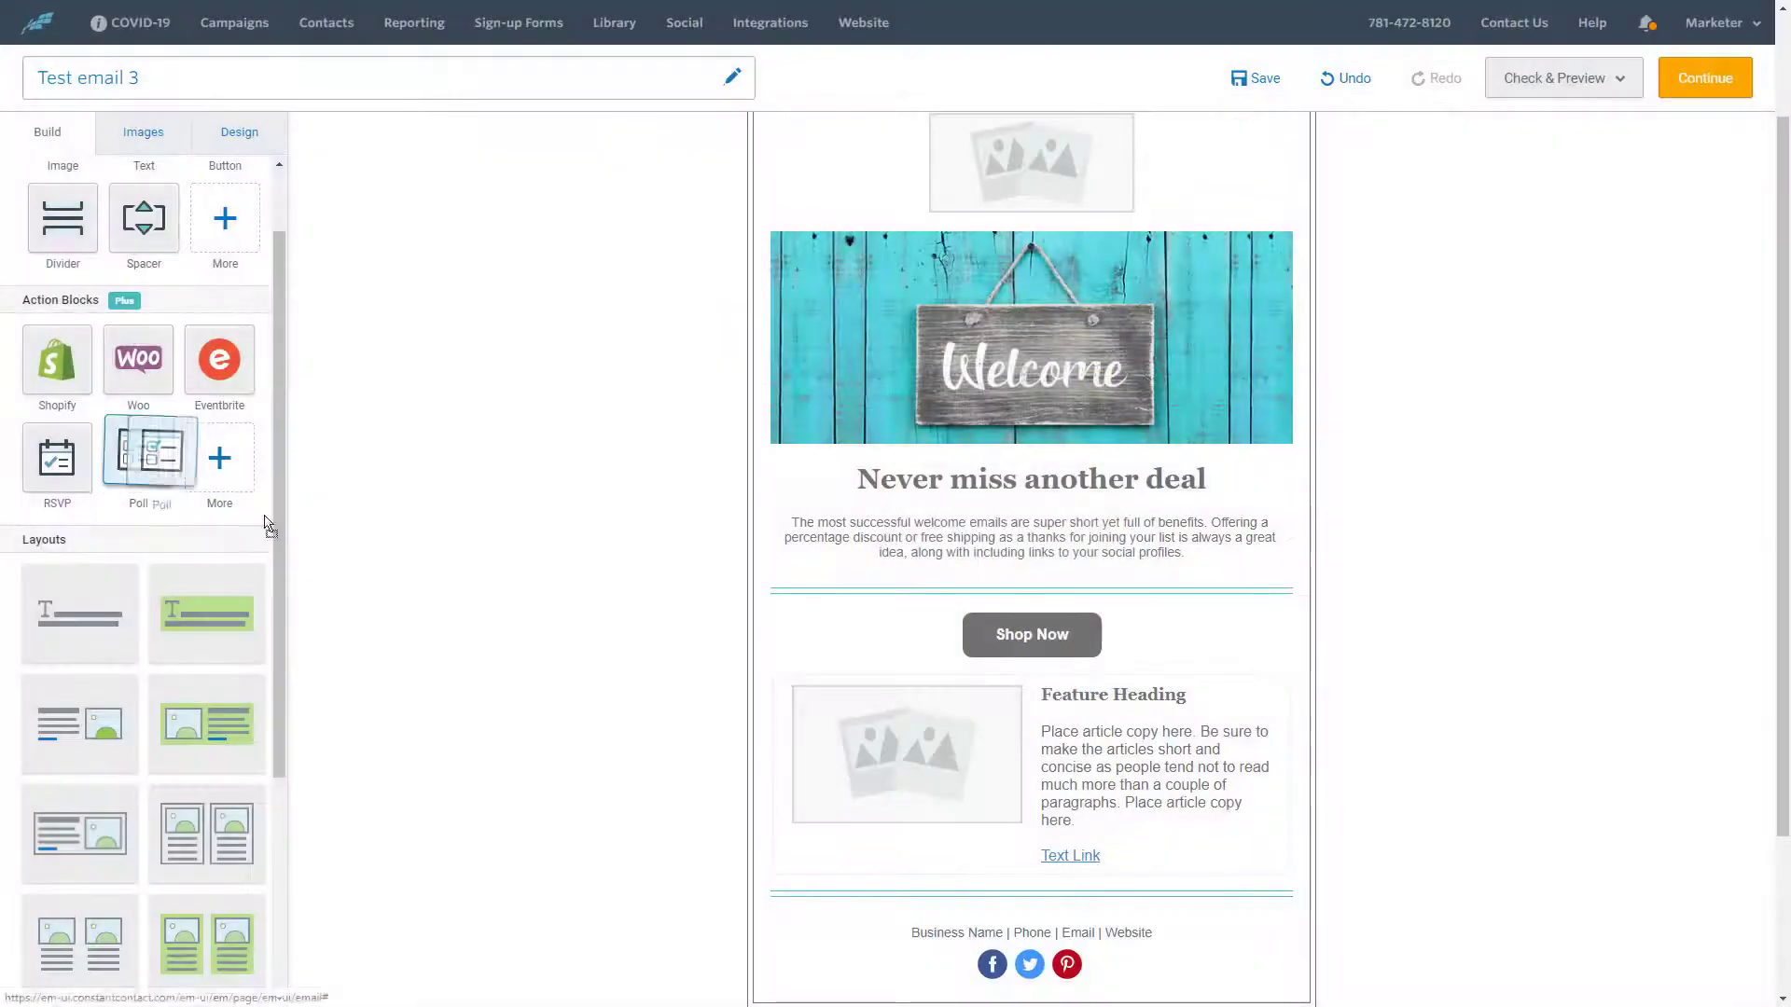
Drag Poll, RSVP, WooCommerce, Shopify and Eventbrite blocks into the email
{"action": "mouse_move", "coordinate": [138, 463]}
{"action": "left_mouse_down"}
{"action": "mouse_move", "coordinate": [887, 877]}
{"action": "mouse_move", "coordinate": [923, 644]}
{"action": "left_mouse_up"}
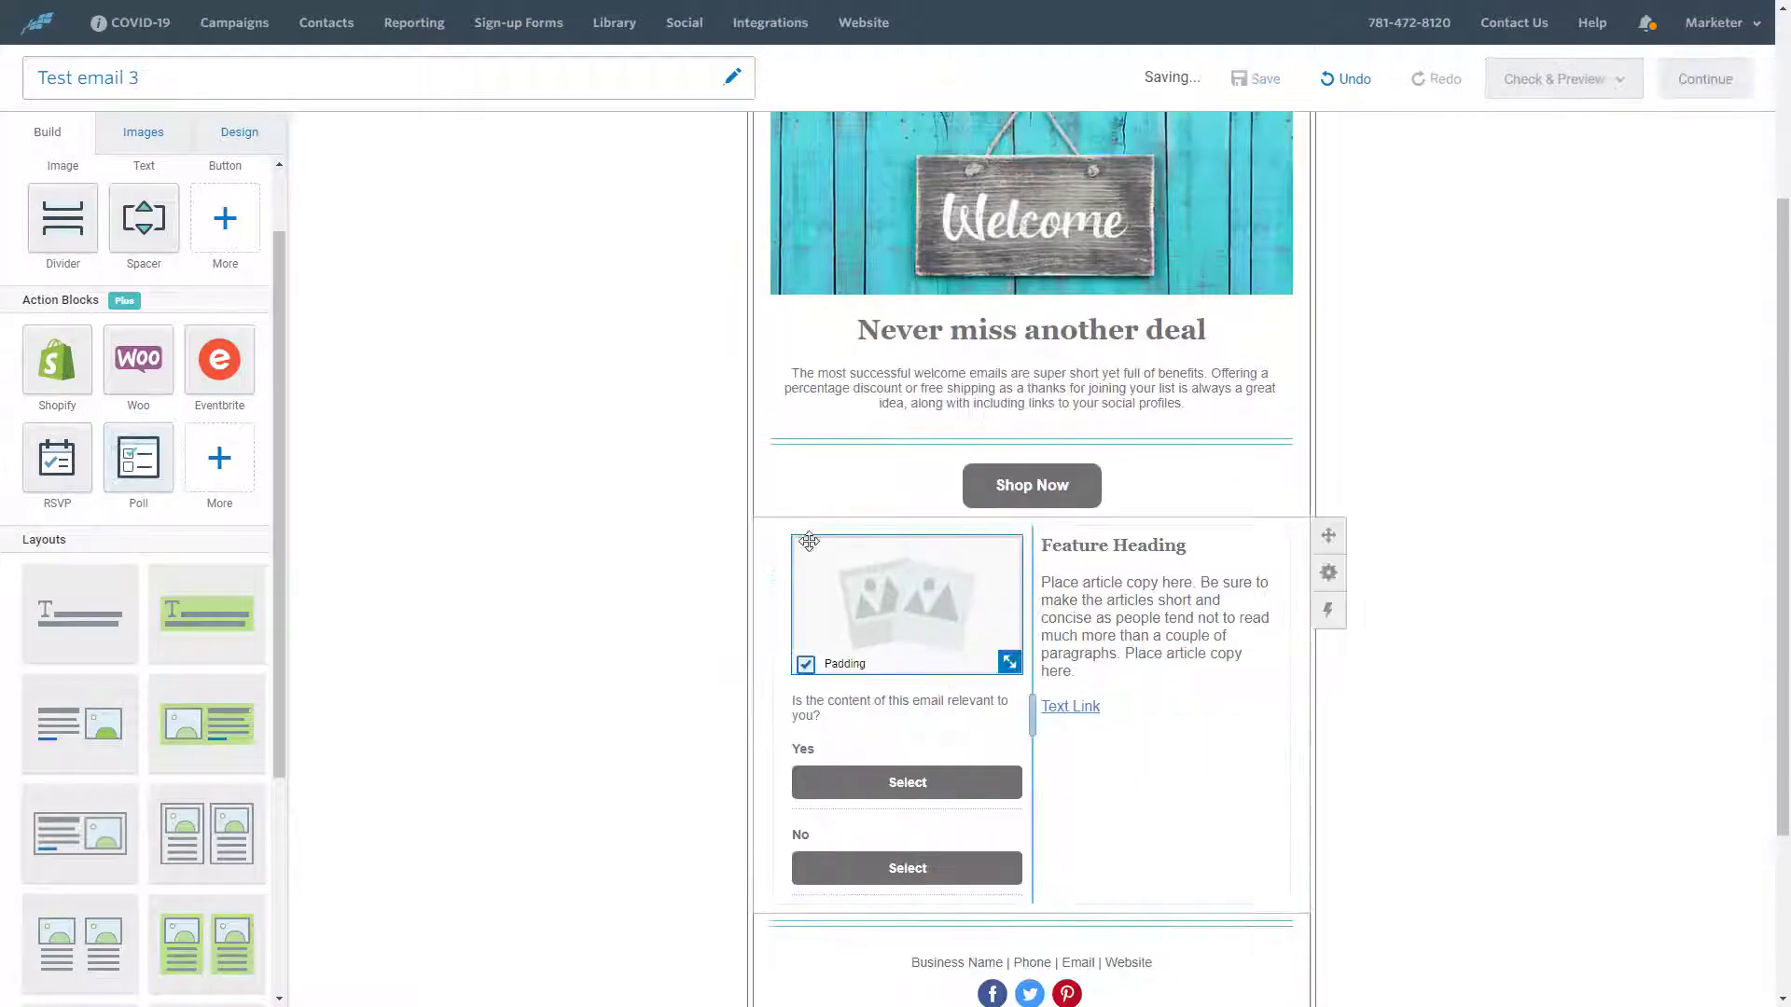
{"action": "mouse_move", "coordinate": [56, 462]}
{"action": "left_mouse_down"}
{"action": "mouse_move", "coordinate": [937, 717]}
{"action": "mouse_move", "coordinate": [1019, 700]}
{"action": "left_mouse_up"}
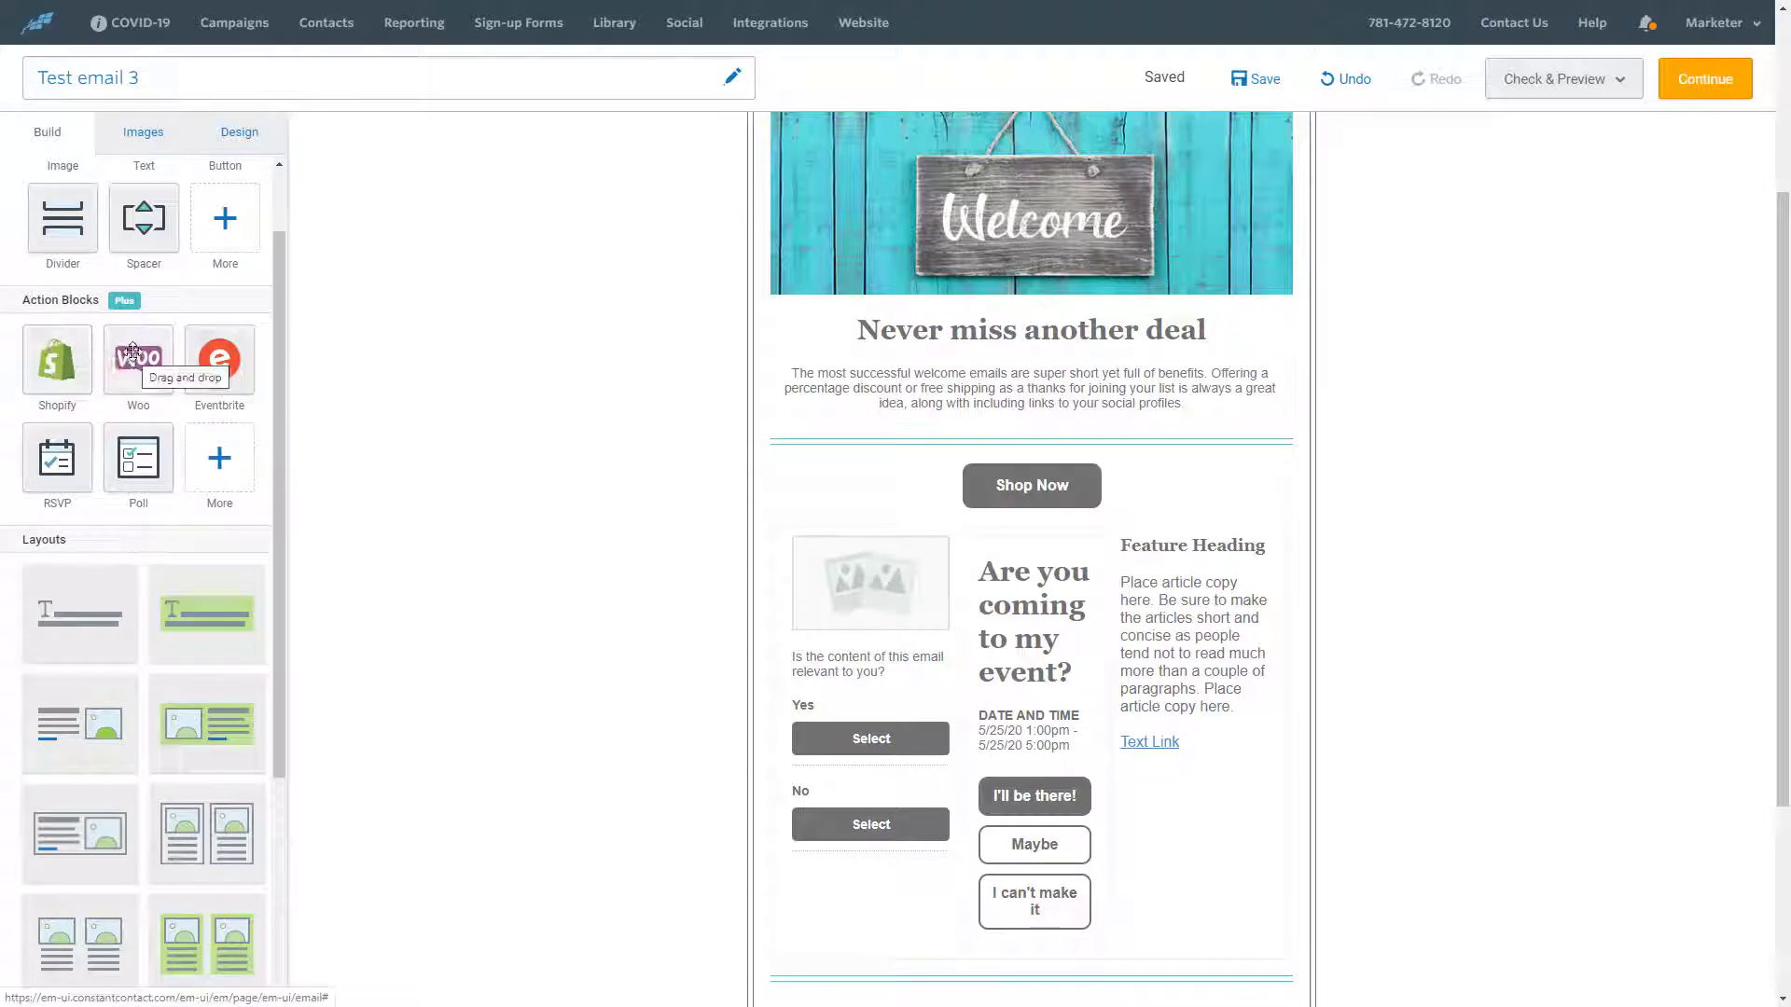
{"action": "left_click_drag", "start_coordinate": [137, 358], "coordinate": [1181, 738]}
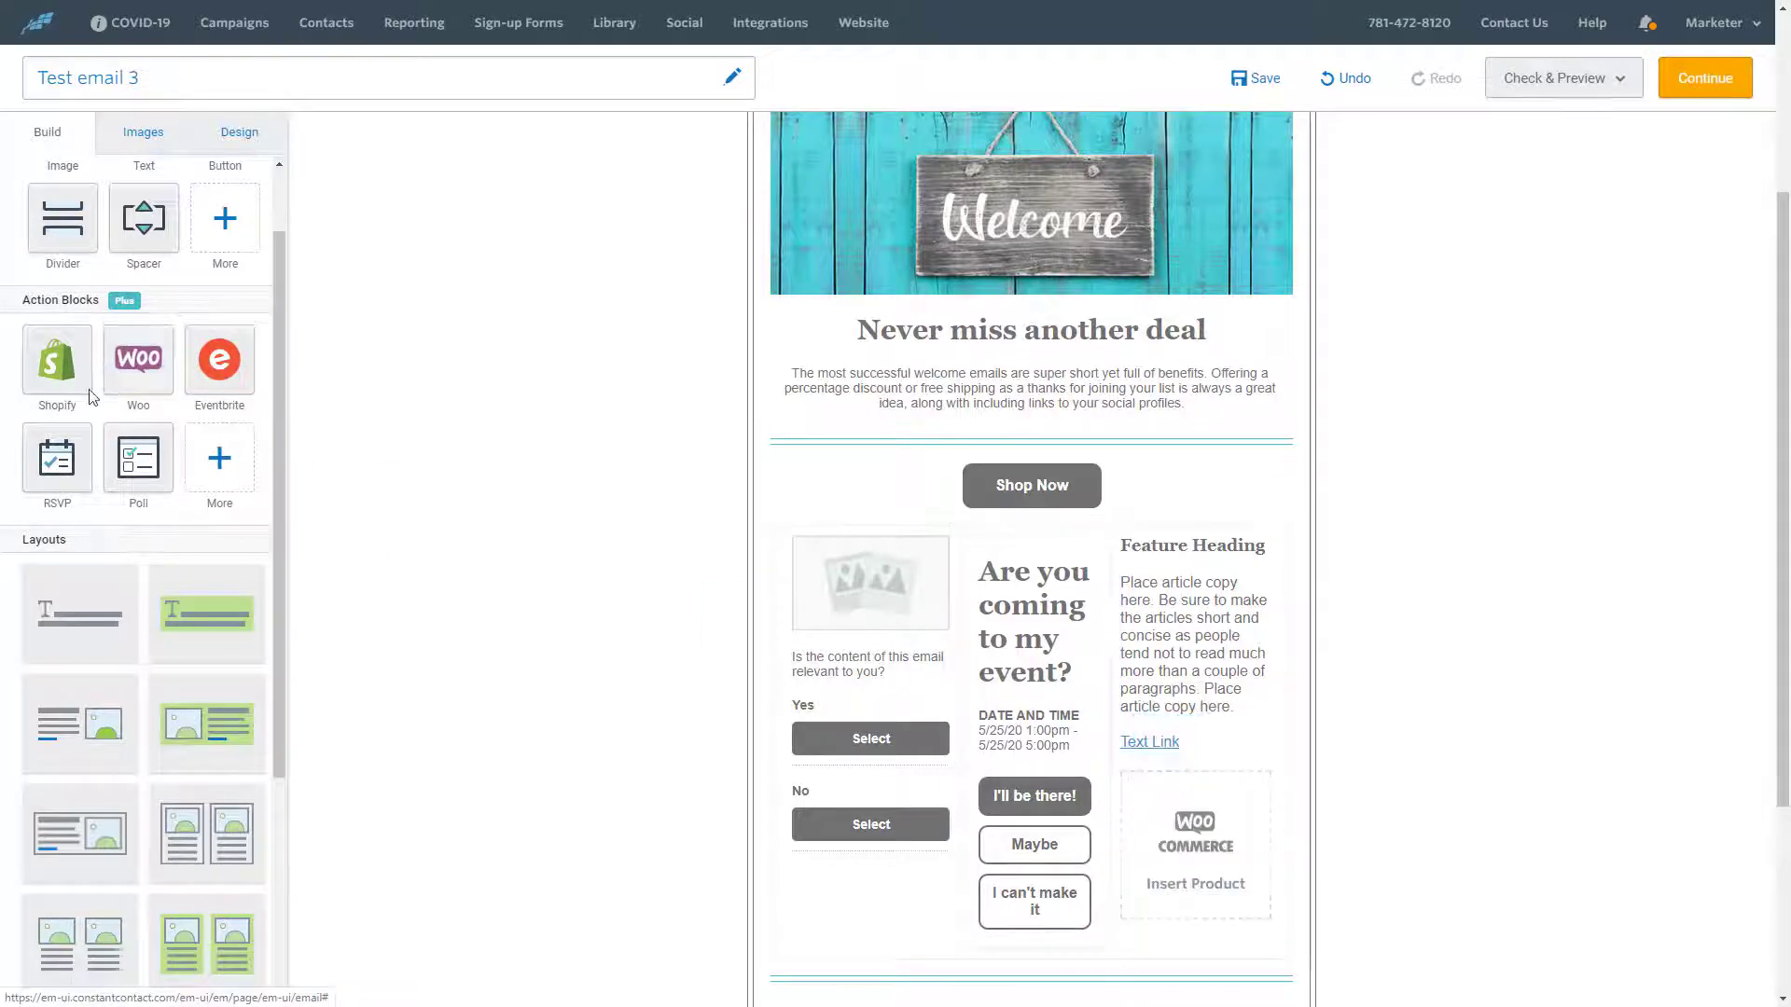
{"action": "mouse_move", "coordinate": [56, 359]}
{"action": "left_mouse_down"}
{"action": "mouse_move", "coordinate": [1070, 533]}
{"action": "mouse_move", "coordinate": [1073, 489]}
{"action": "left_mouse_up"}
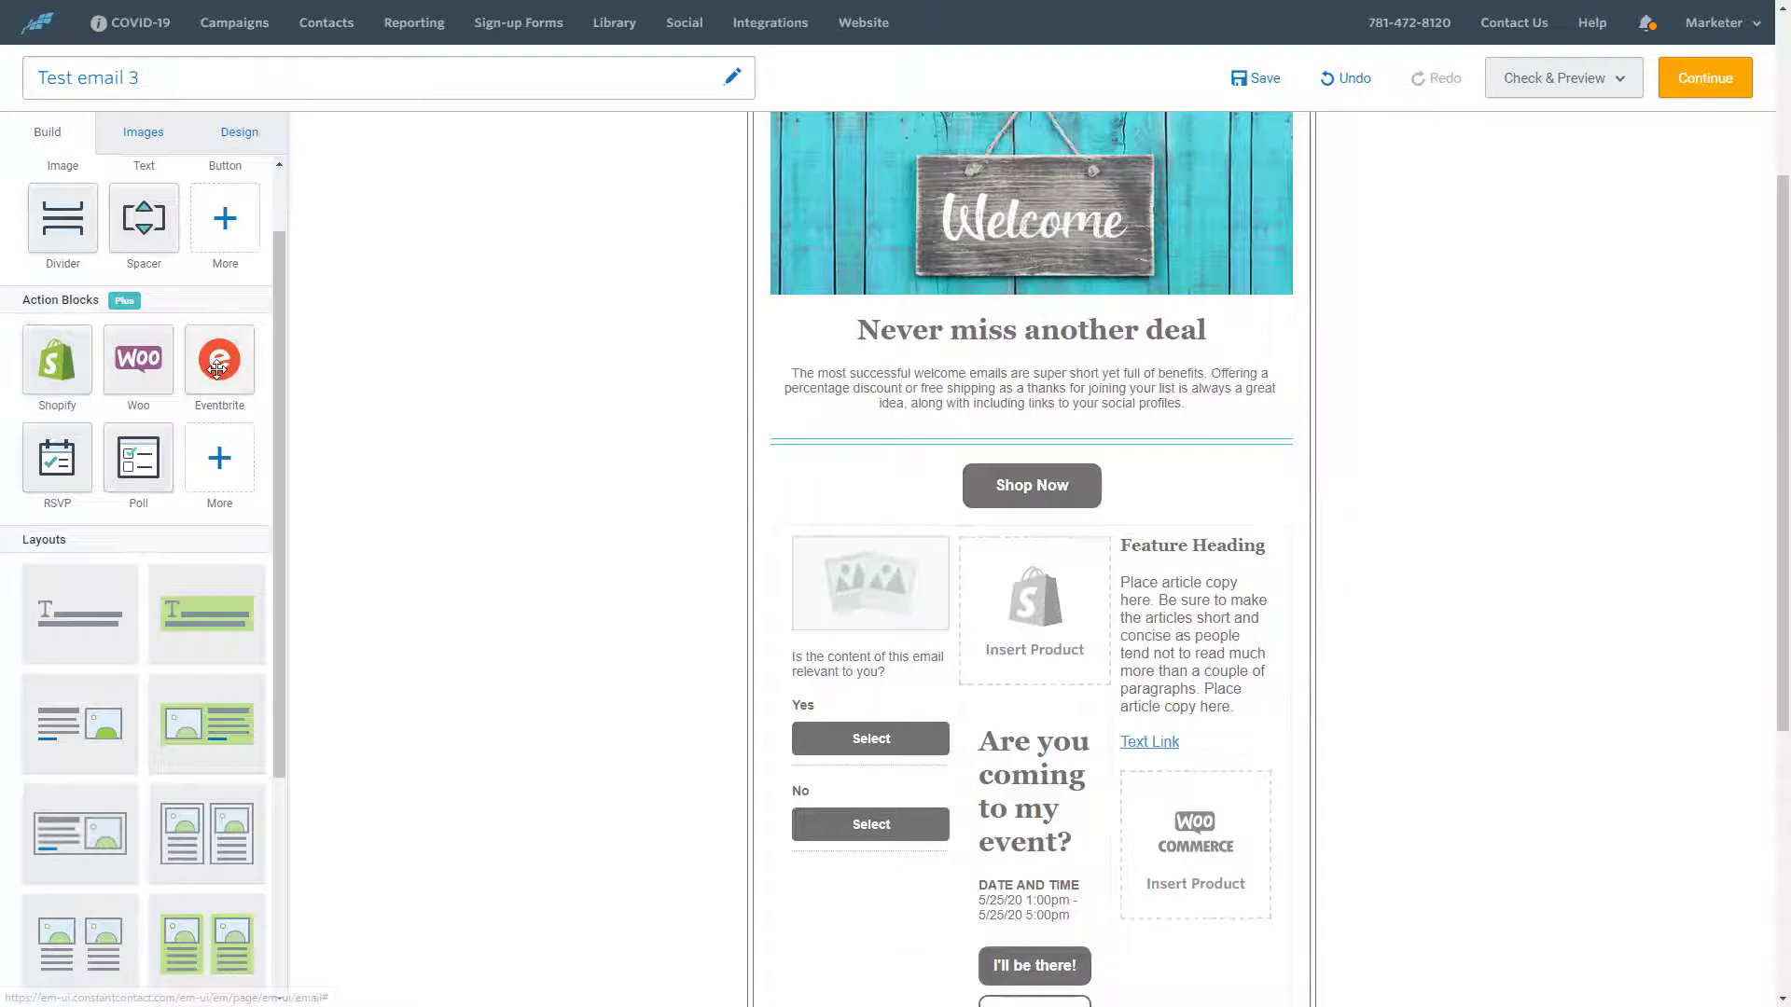
{"action": "left_click_drag", "start_coordinate": [219, 359], "coordinate": [1056, 419]}
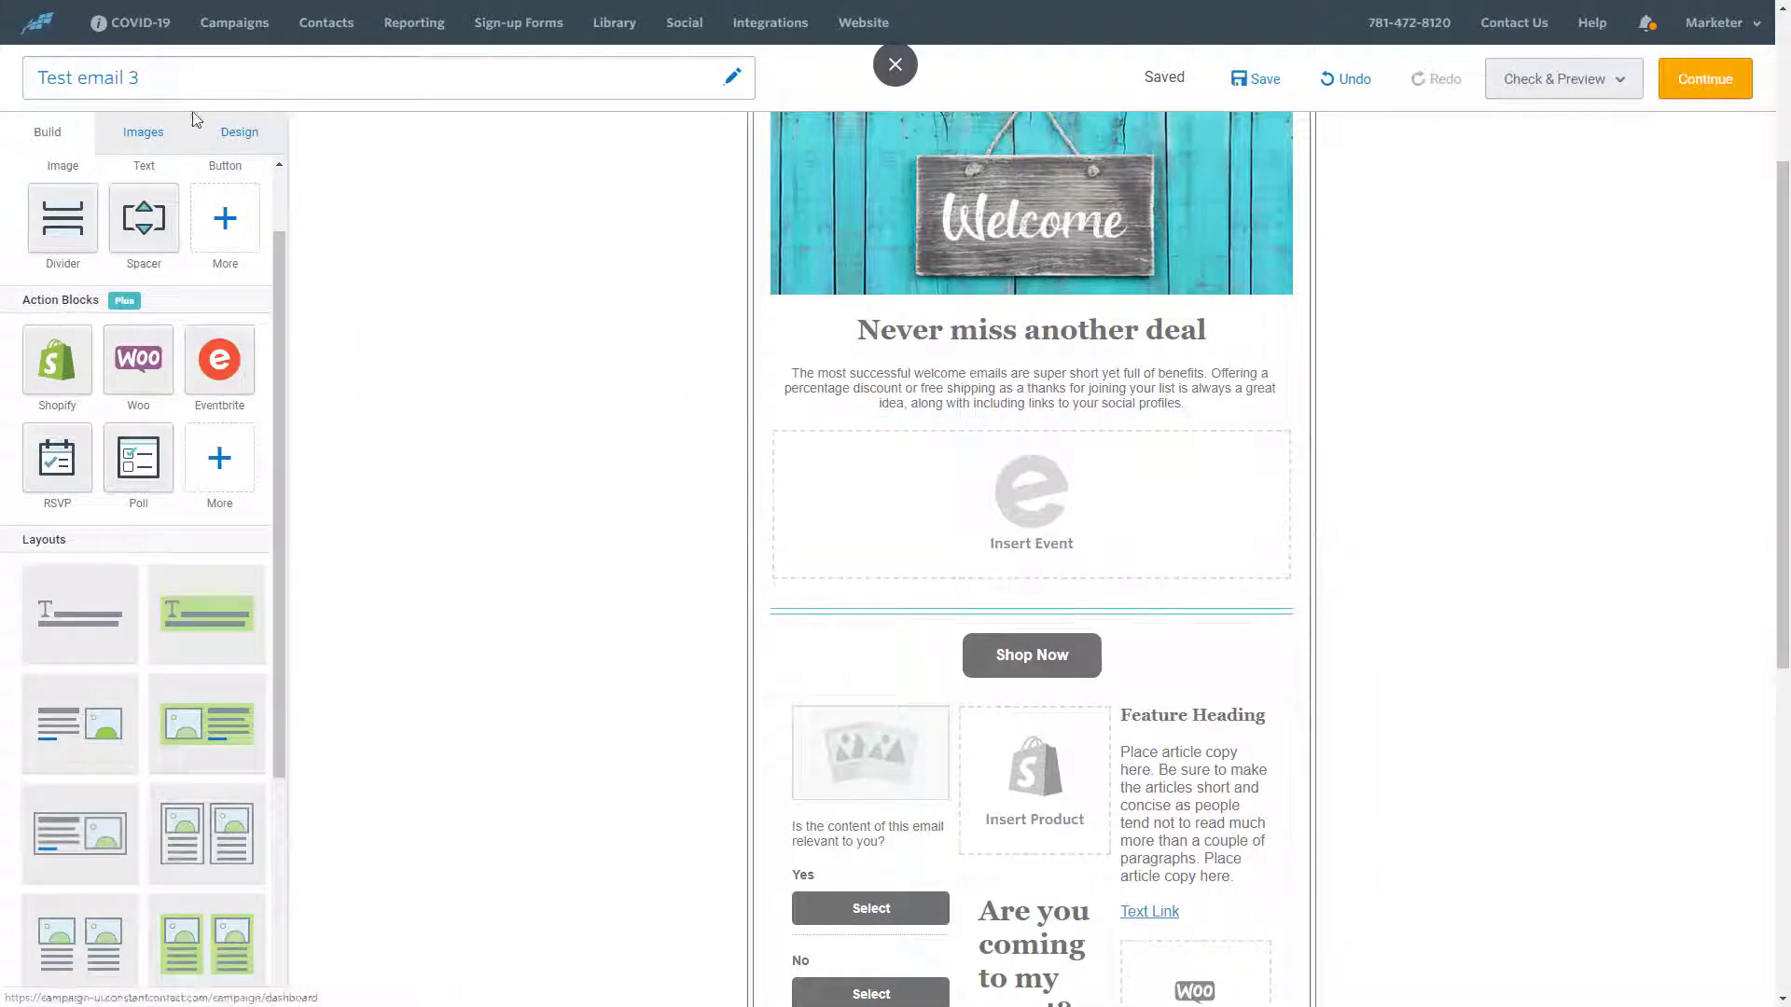
Recolour the body text and set its font to Lobster Two
{"action": "left_click", "coordinate": [238, 132]}
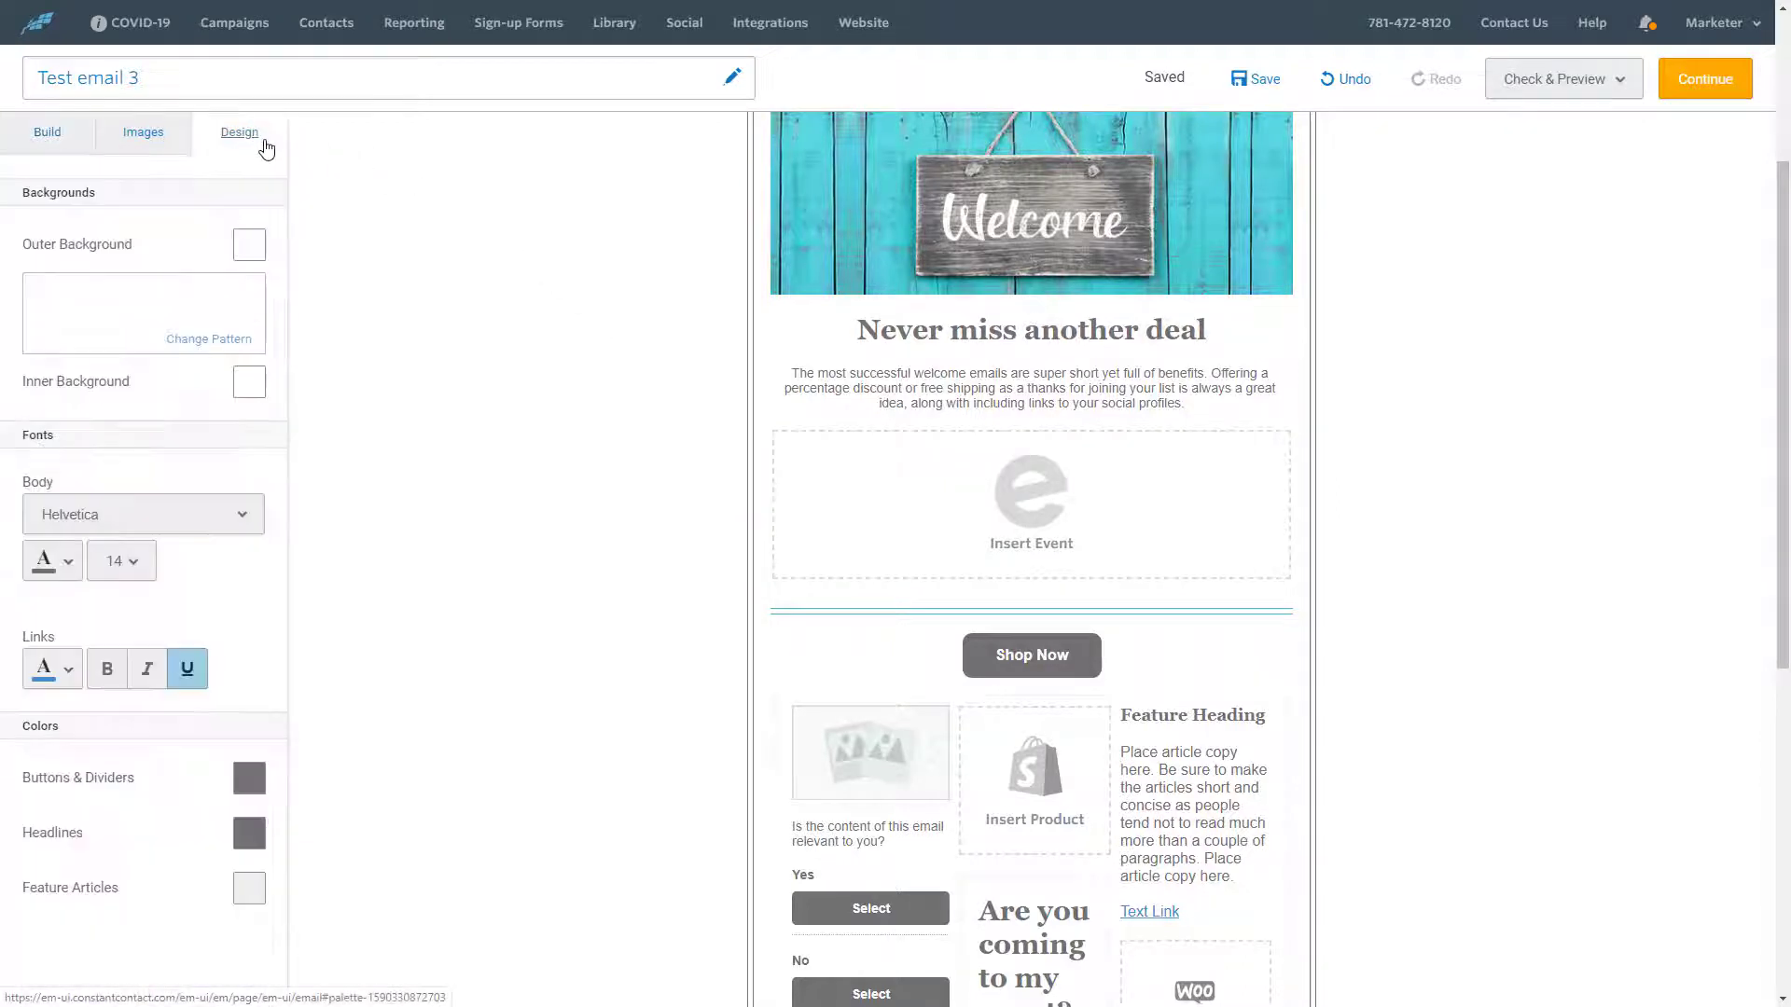
{"action": "left_click", "coordinate": [53, 559]}
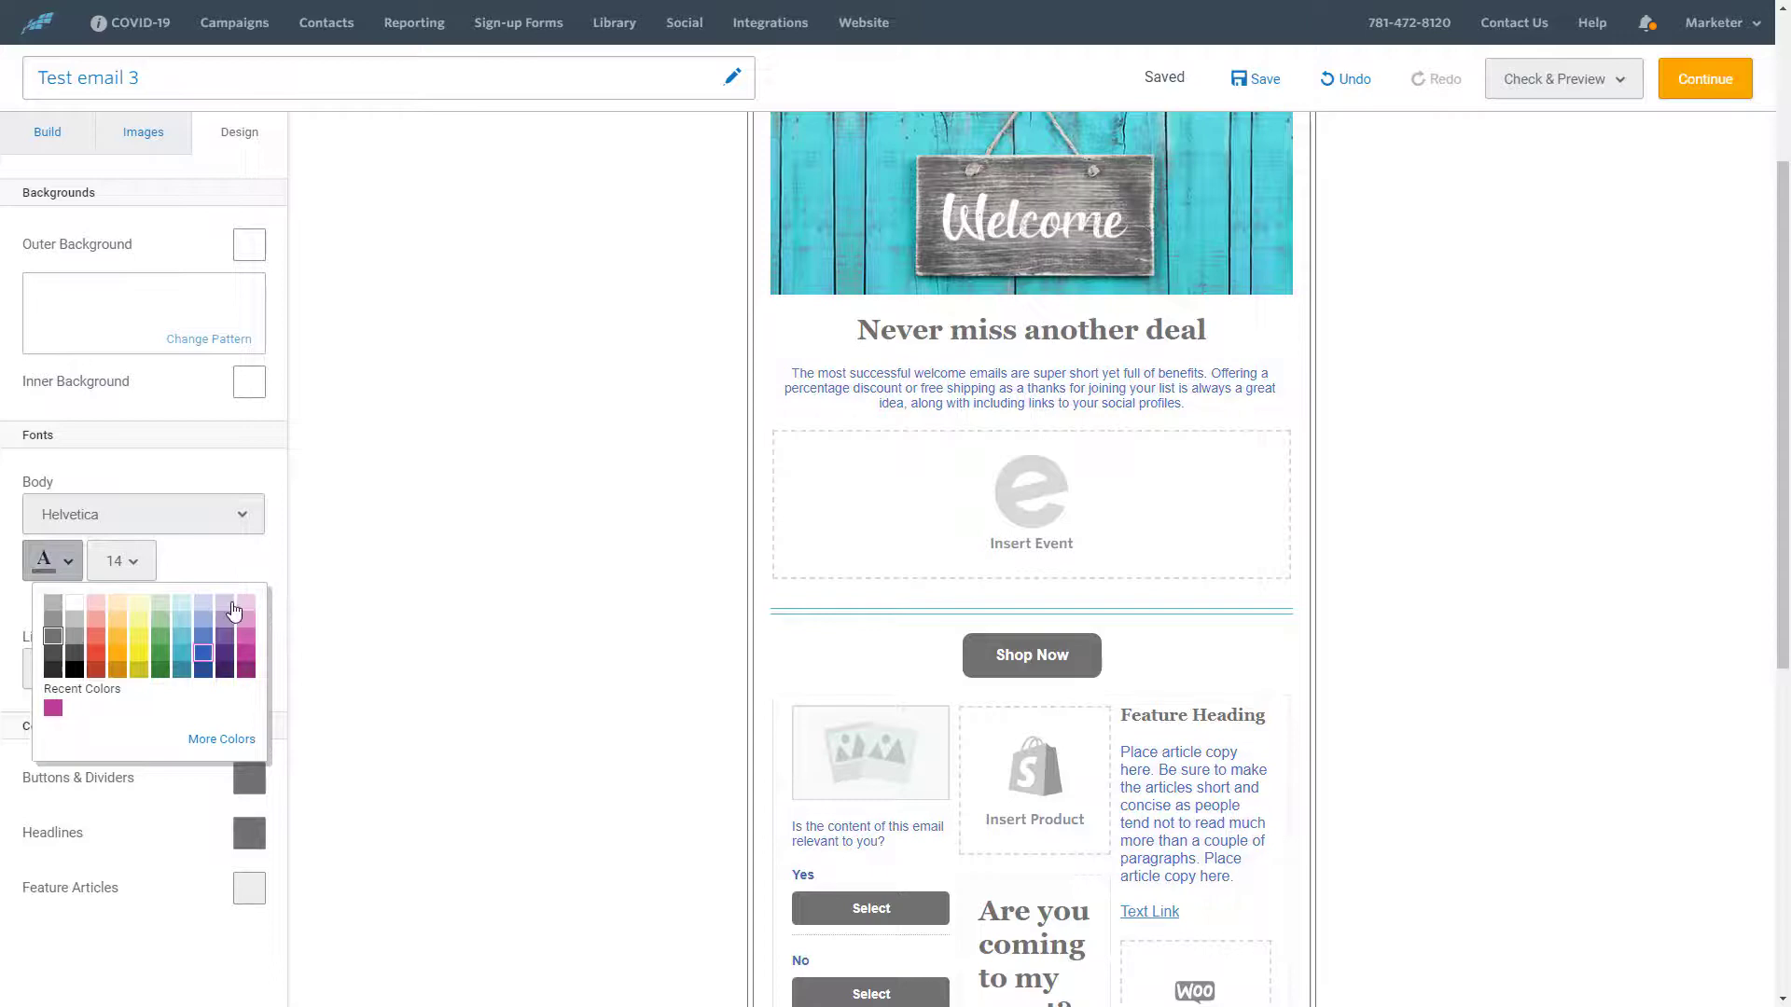
{"action": "left_click", "coordinate": [173, 651]}
{"action": "left_click", "coordinate": [217, 514]}
{"action": "left_click", "coordinate": [84, 599]}
{"action": "left_click", "coordinate": [143, 514]}
{"action": "scroll", "coordinate": [126, 659], "scroll_direction": "down", "scroll_amount": 3}
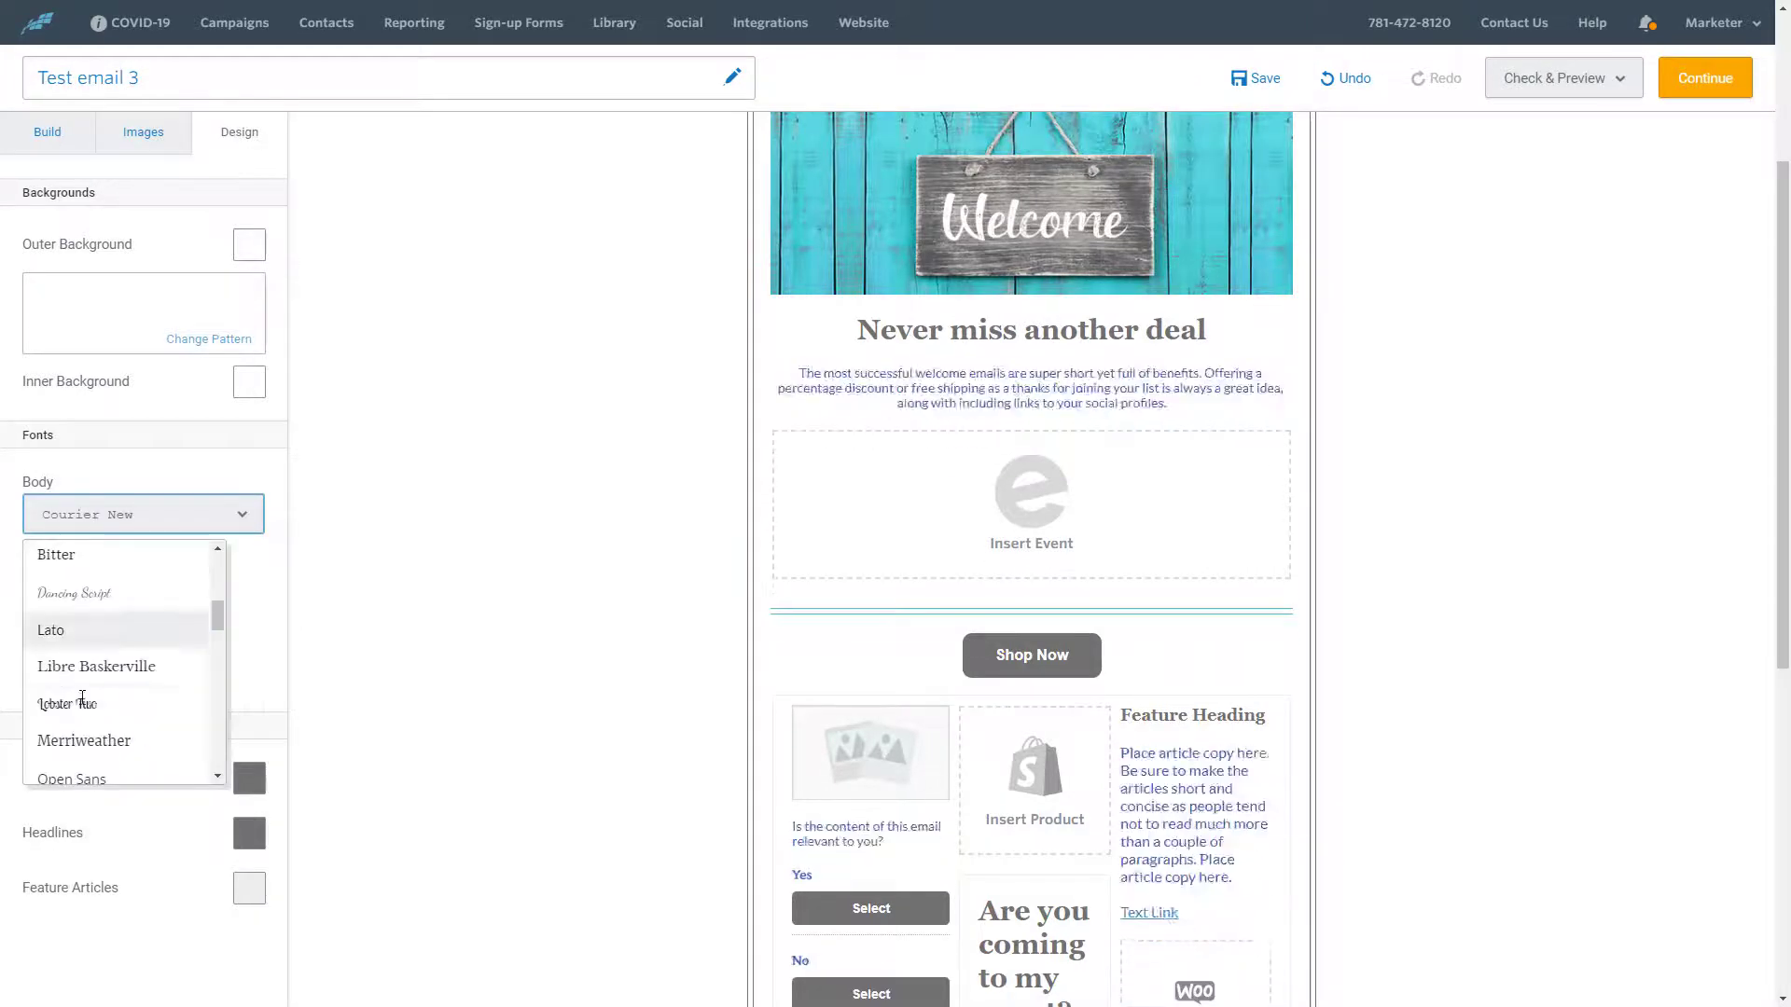
Make buttons and dividers green and feature articles dark purple, then continue to sending
{"action": "left_click", "coordinate": [84, 657]}
{"action": "left_click", "coordinate": [249, 779]}
{"action": "left_click", "coordinate": [84, 854]}
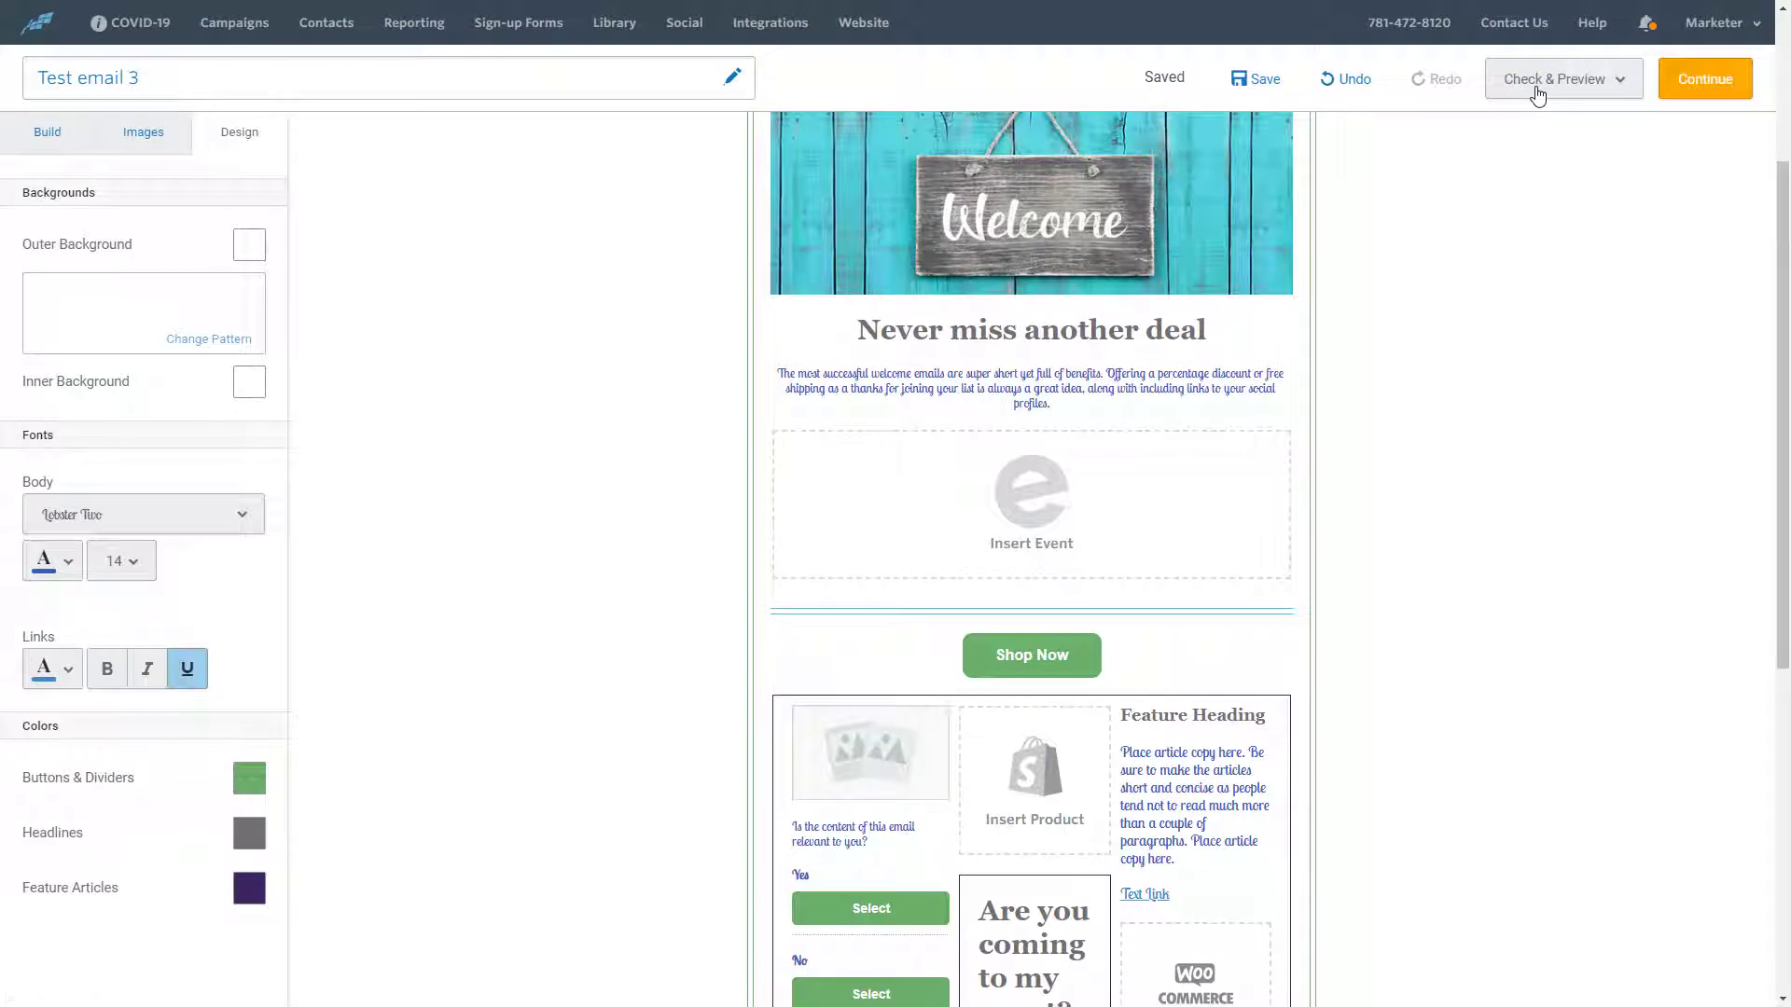
{"action": "left_click", "coordinate": [1540, 84]}
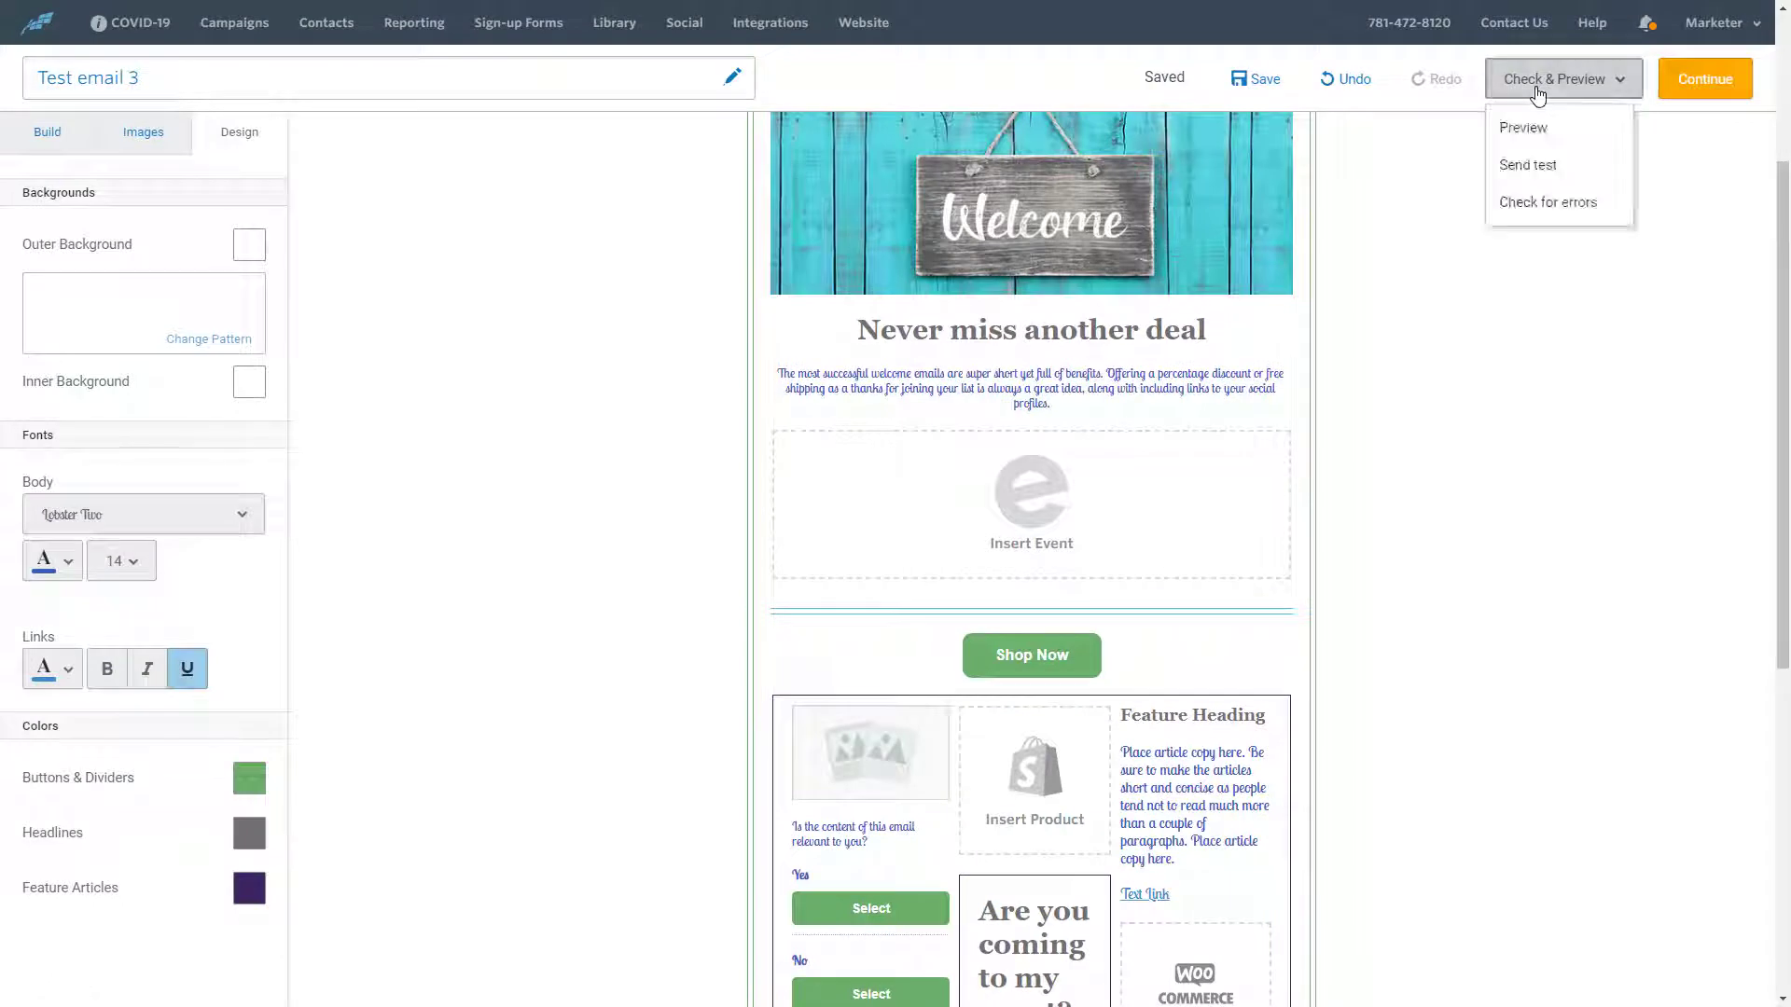
{"action": "left_click", "coordinate": [1704, 81]}
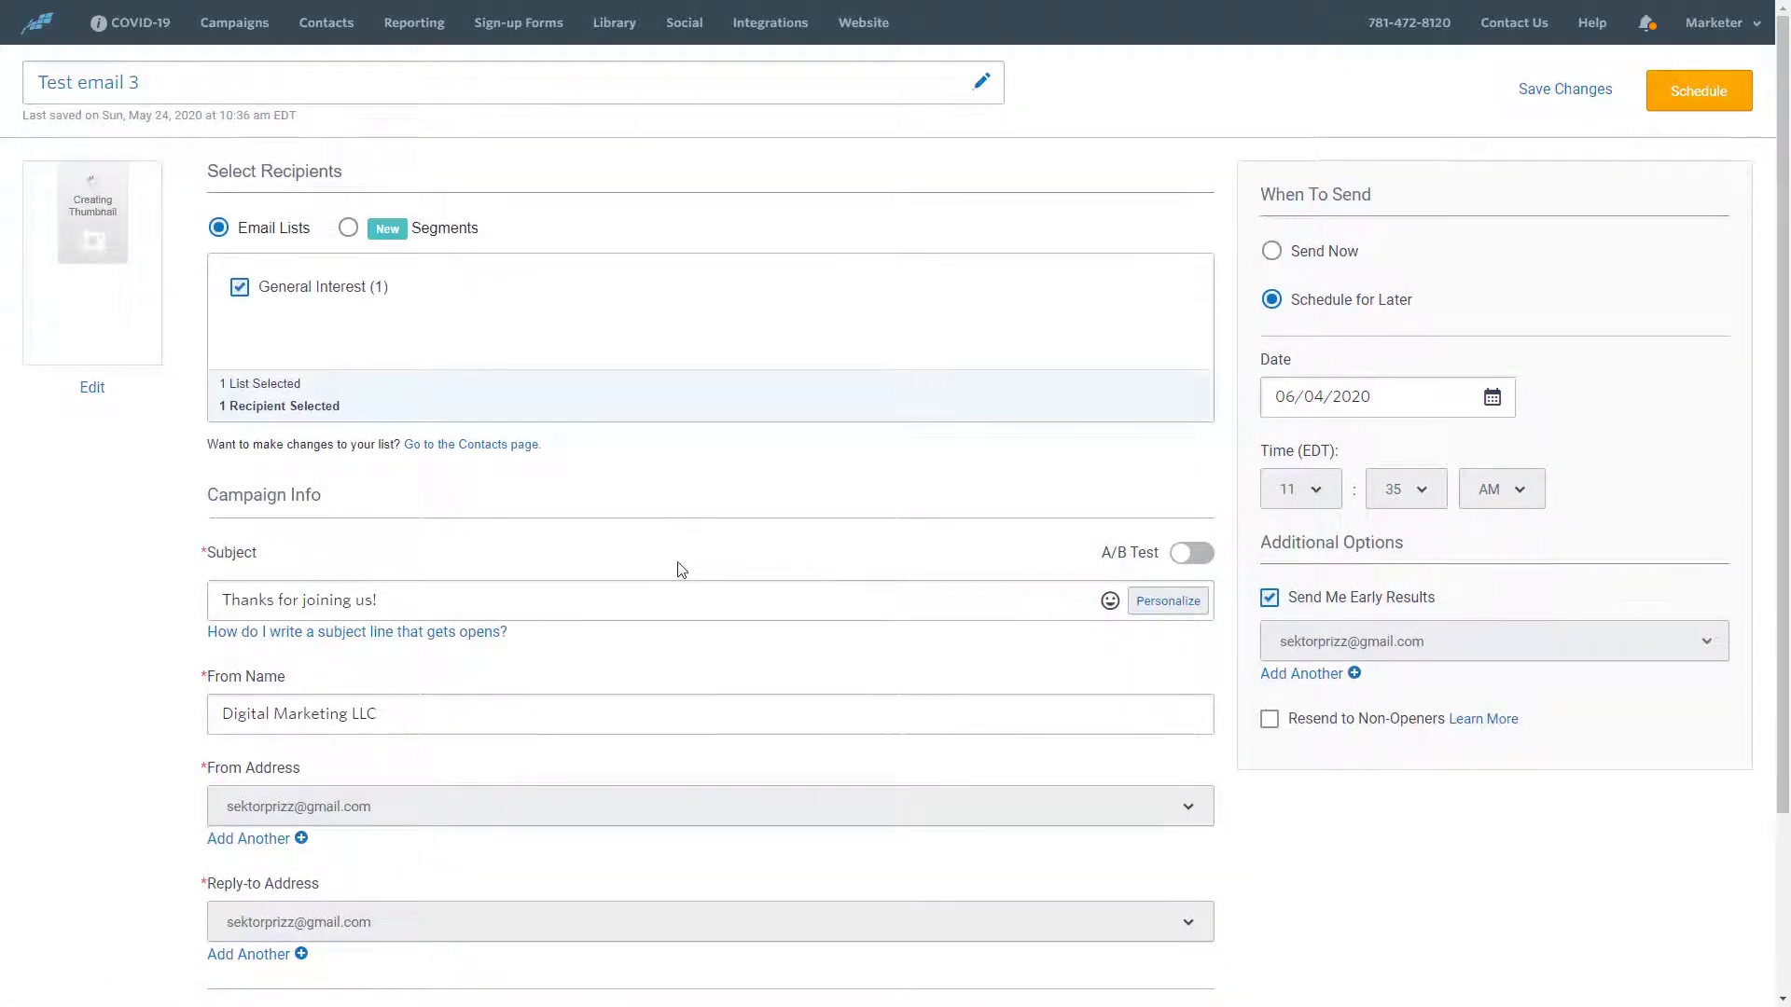
{"action": "scroll", "coordinate": [560, 489], "scroll_direction": "down", "scroll_amount": 3}
{"action": "scroll", "coordinate": [434, 449], "scroll_direction": "down", "scroll_amount": 2}
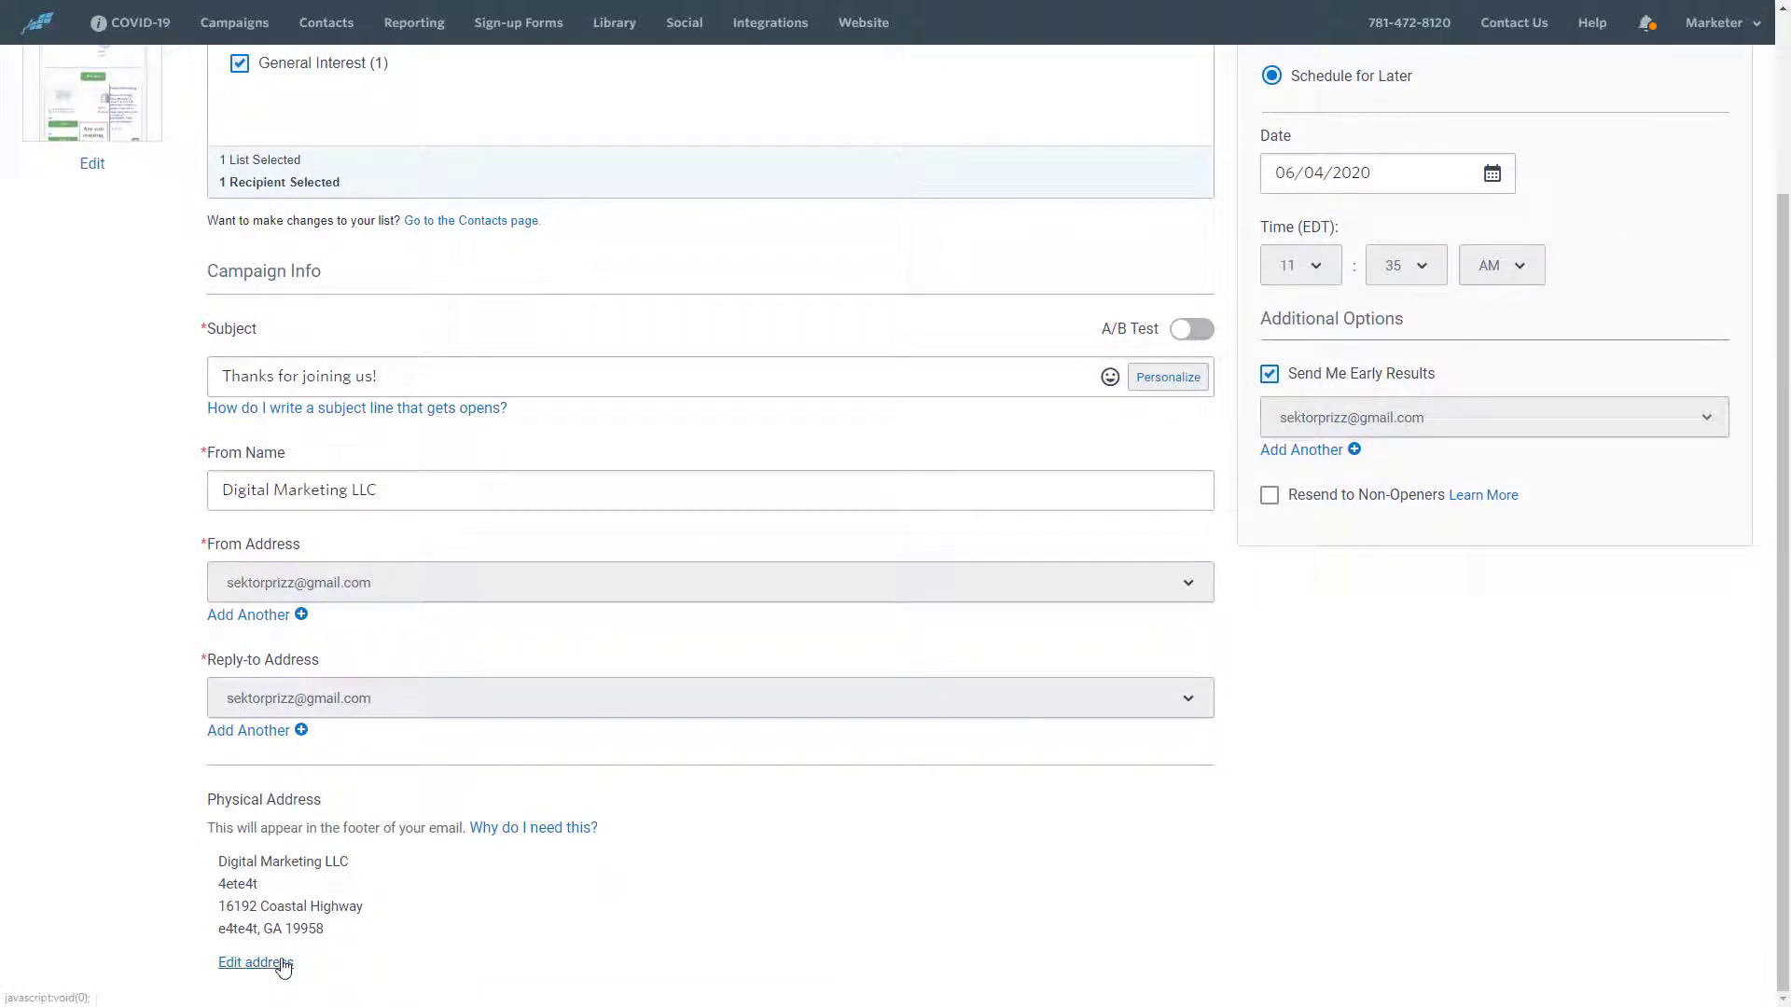
{"action": "scroll", "coordinate": [421, 560], "scroll_direction": "up", "scroll_amount": 5}
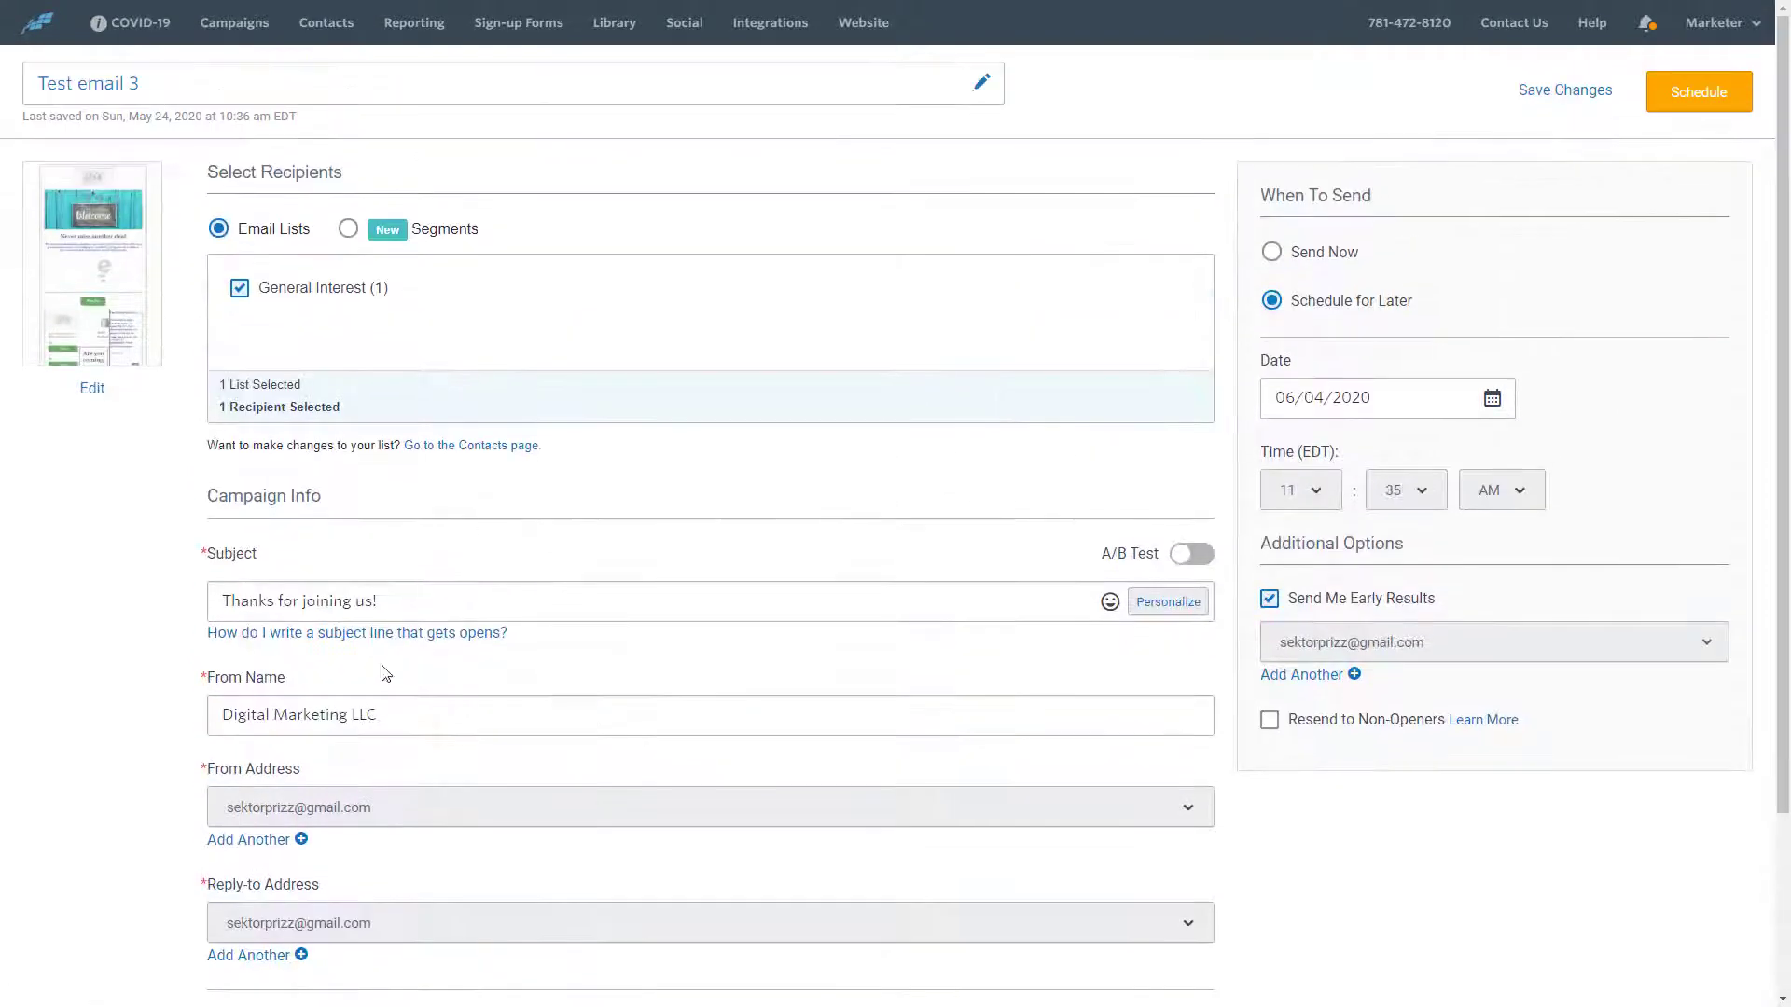
Explore subject line personalisation and emoji options without changing them
{"action": "left_click", "coordinate": [388, 600]}
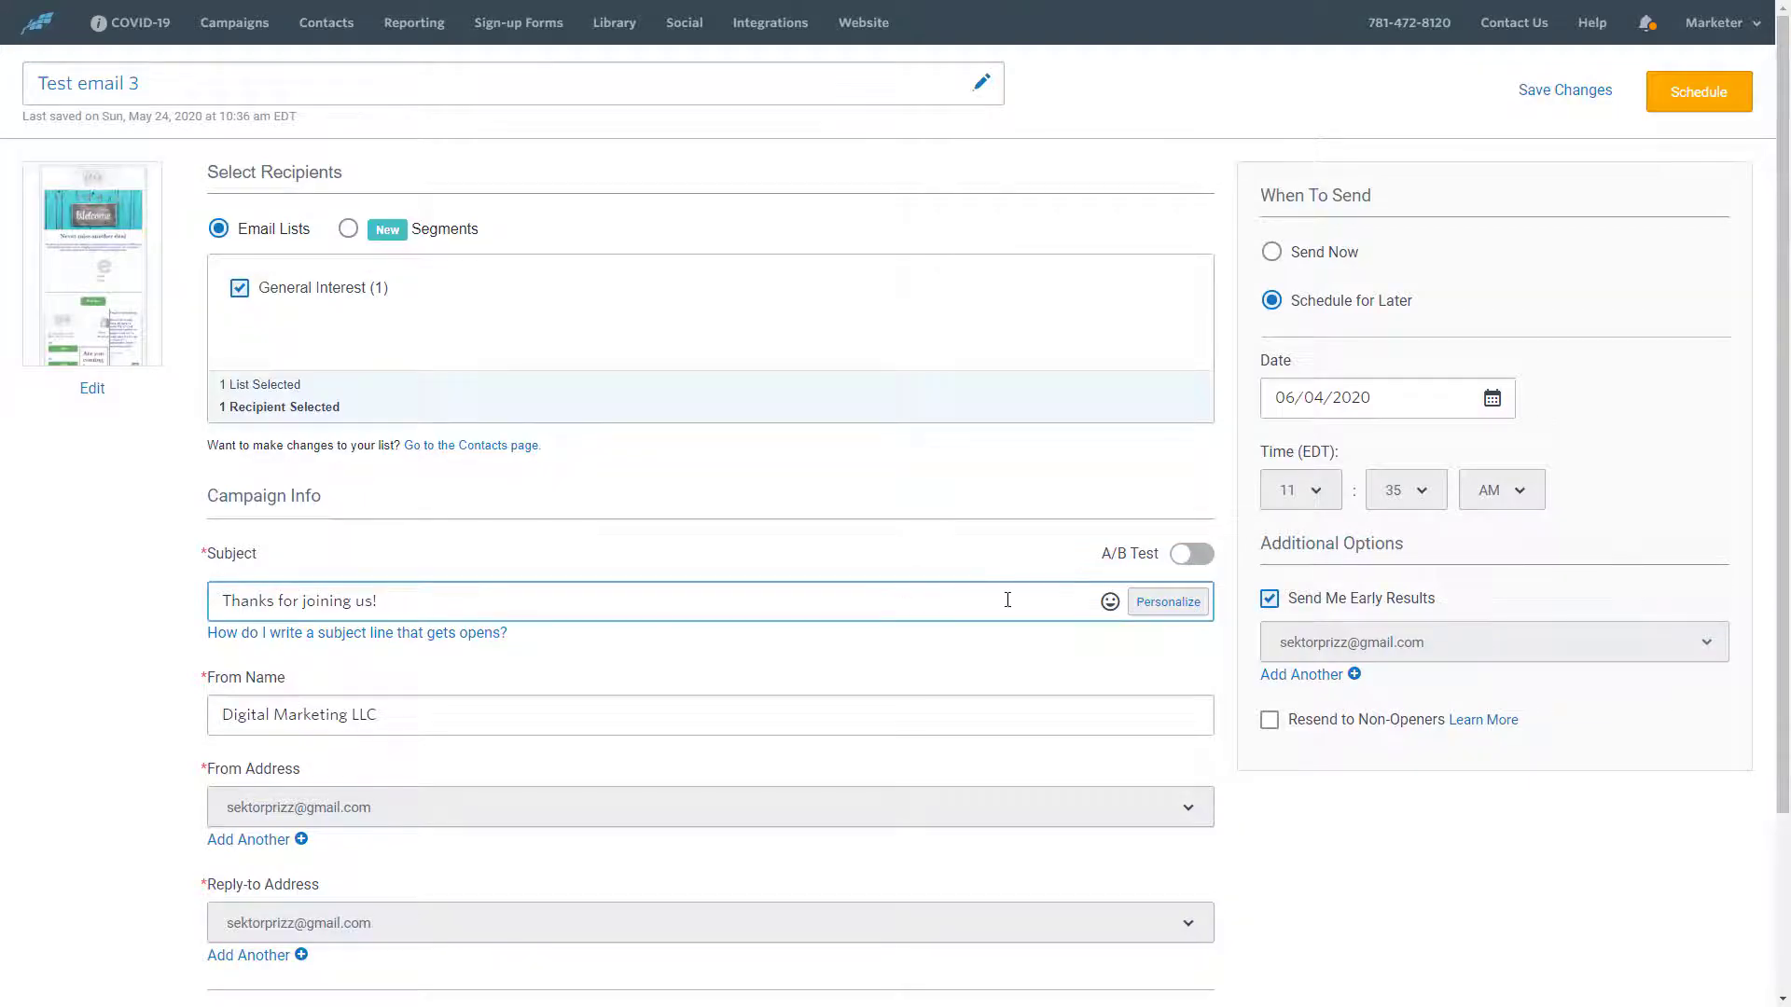
{"action": "left_click", "coordinate": [1166, 603]}
{"action": "left_click", "coordinate": [804, 475]}
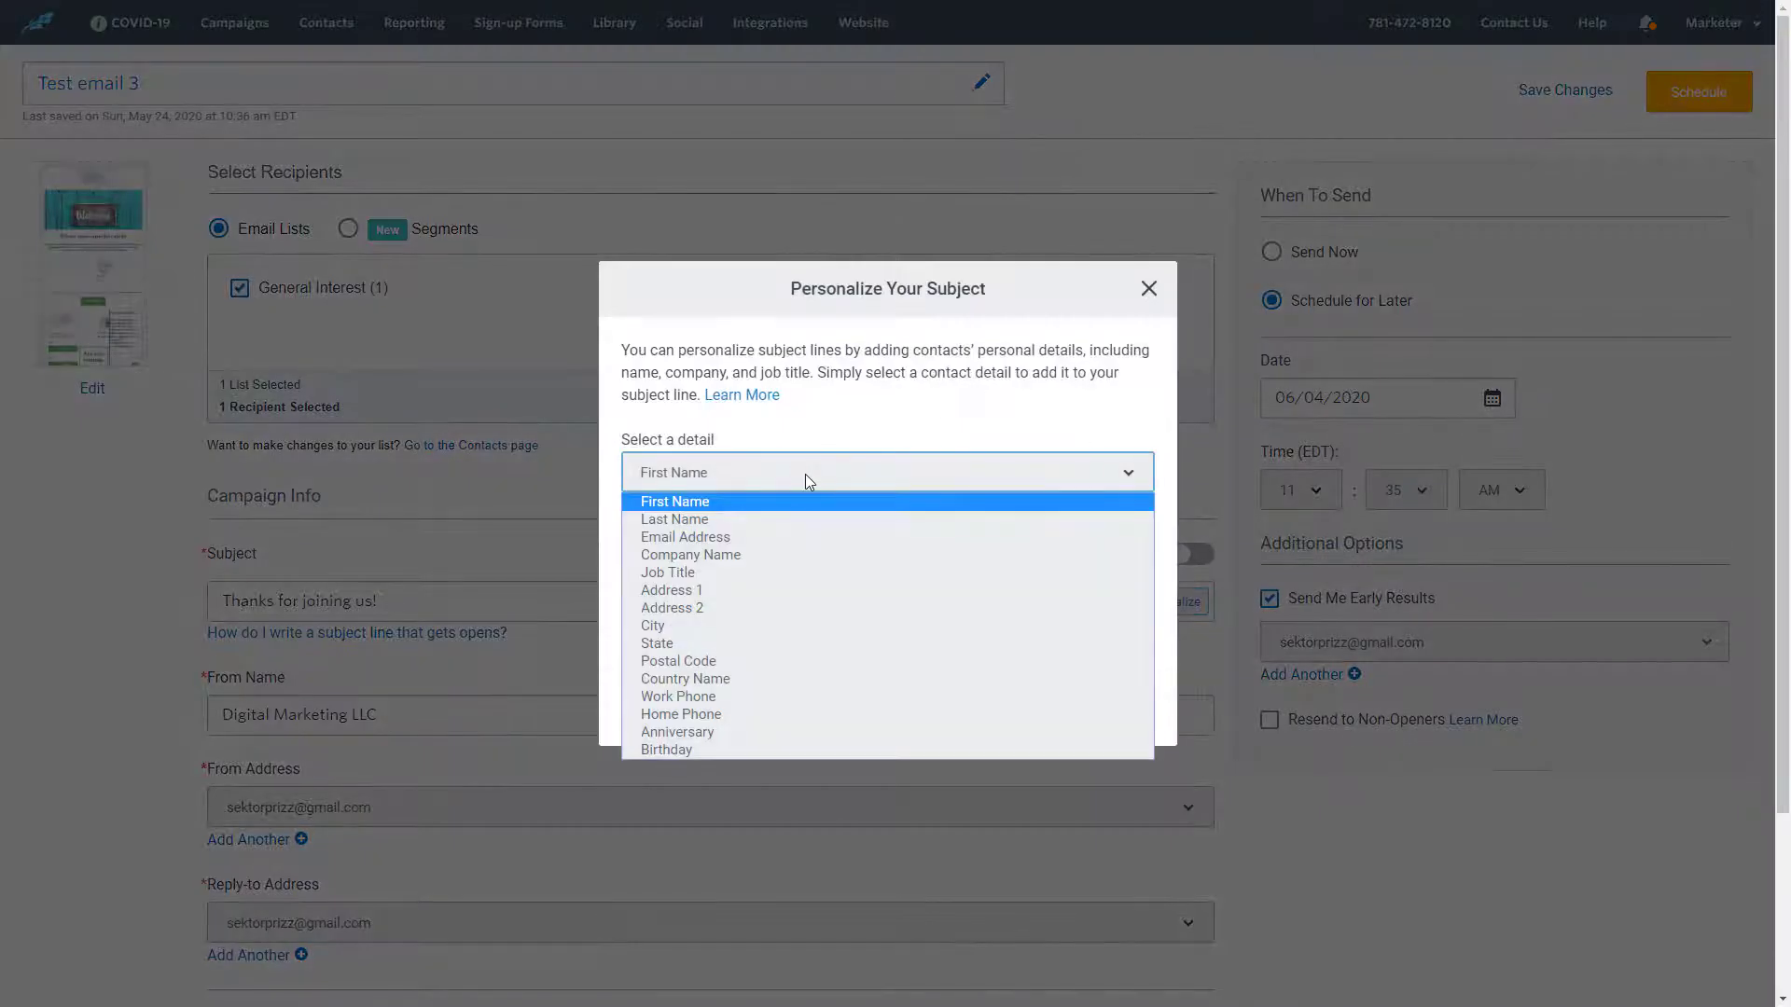
{"action": "left_click", "coordinate": [1041, 709]}
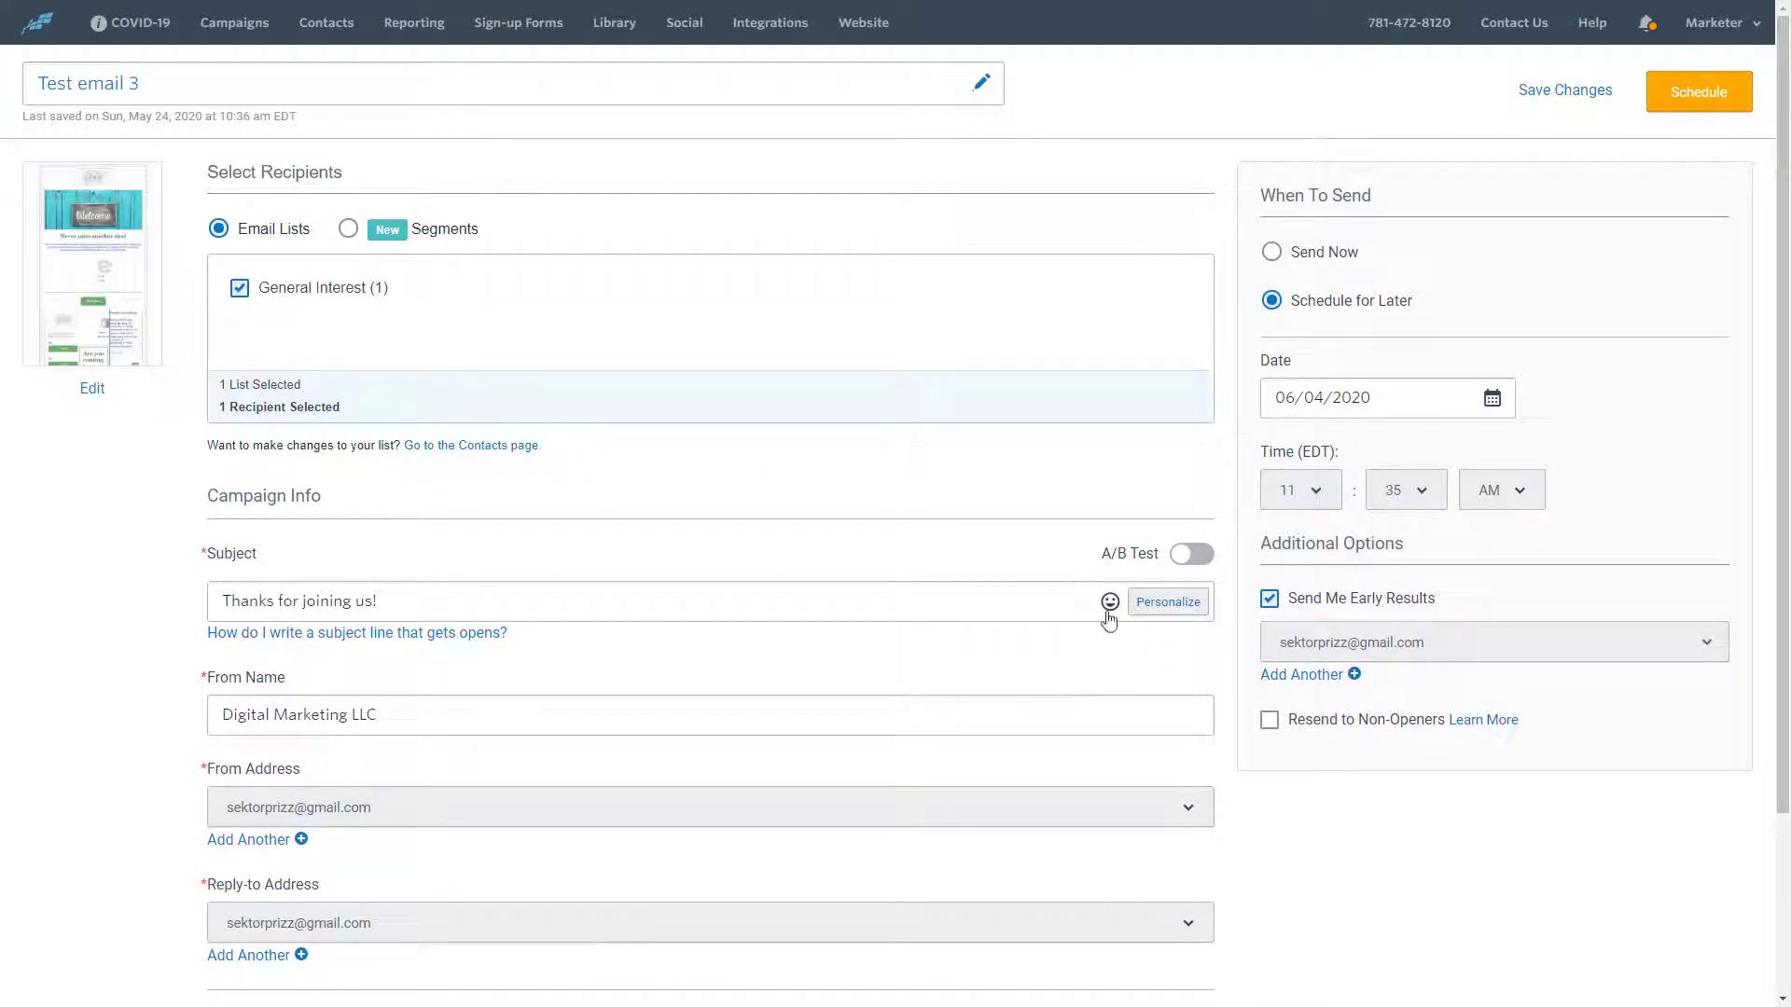
{"action": "left_click", "coordinate": [1110, 602]}
{"action": "left_click", "coordinate": [1110, 602]}
Toggle recipients to segments and back to lists, then Send Now back to Schedule for Later
{"action": "left_click", "coordinate": [349, 228]}
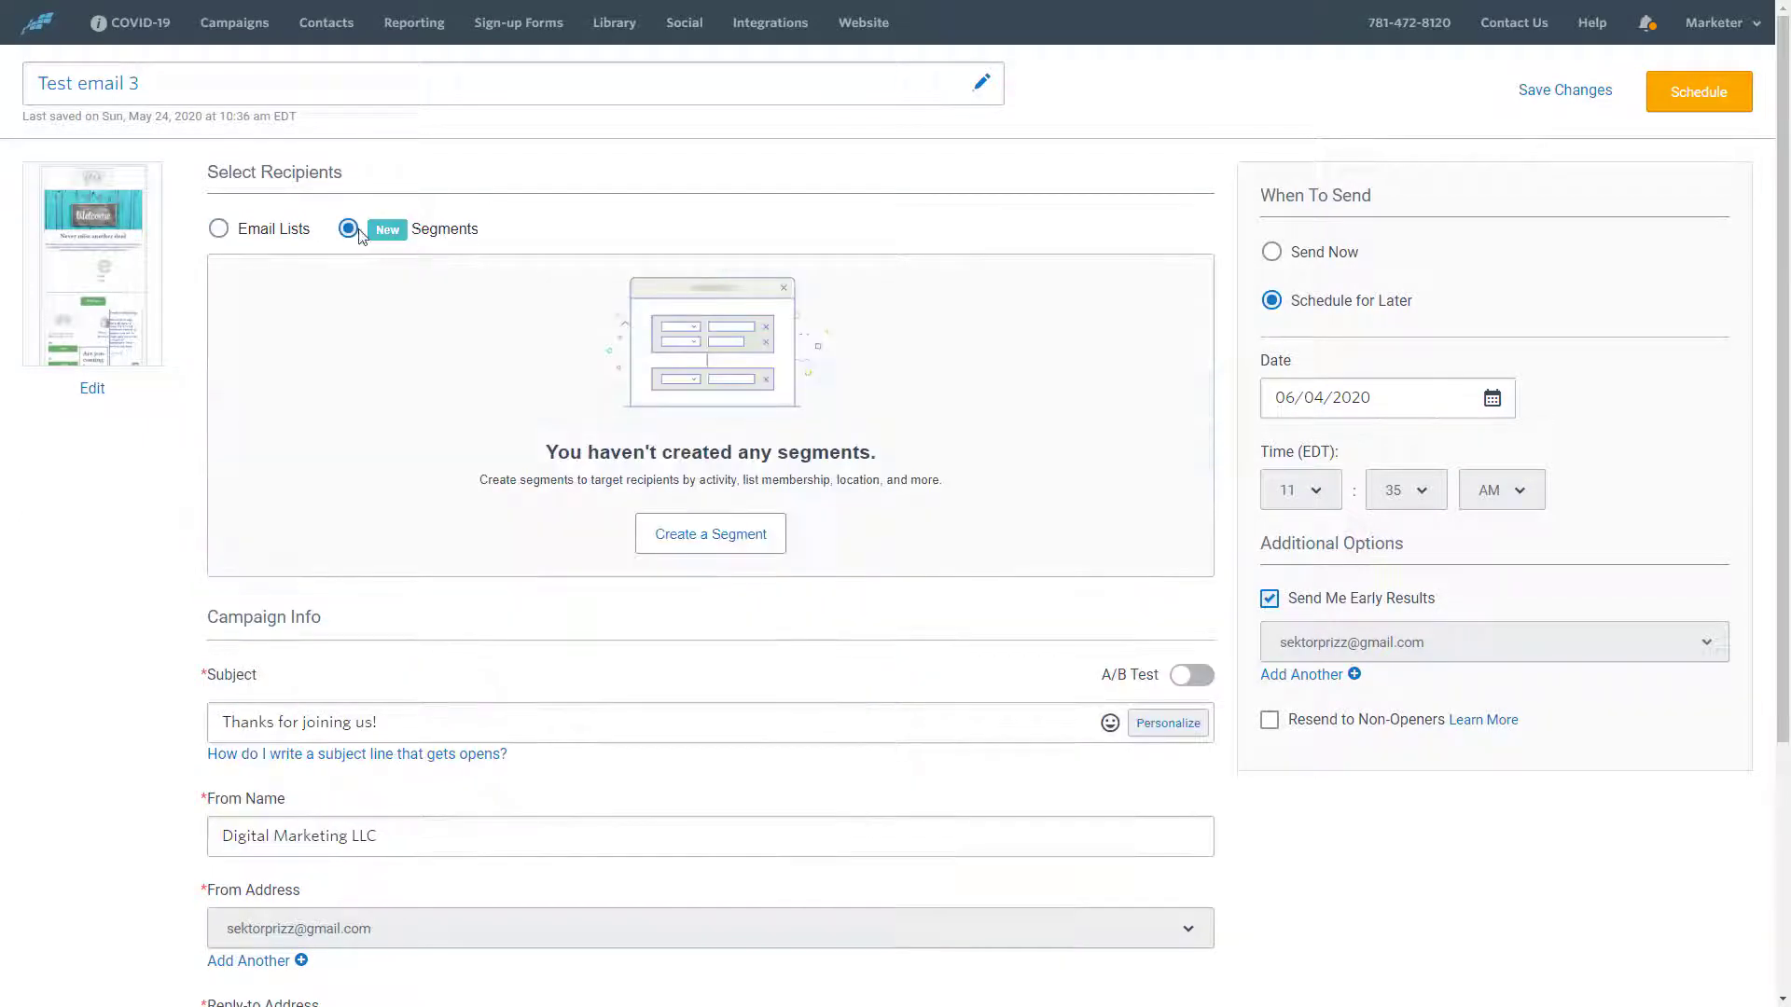
{"action": "left_click", "coordinate": [220, 229]}
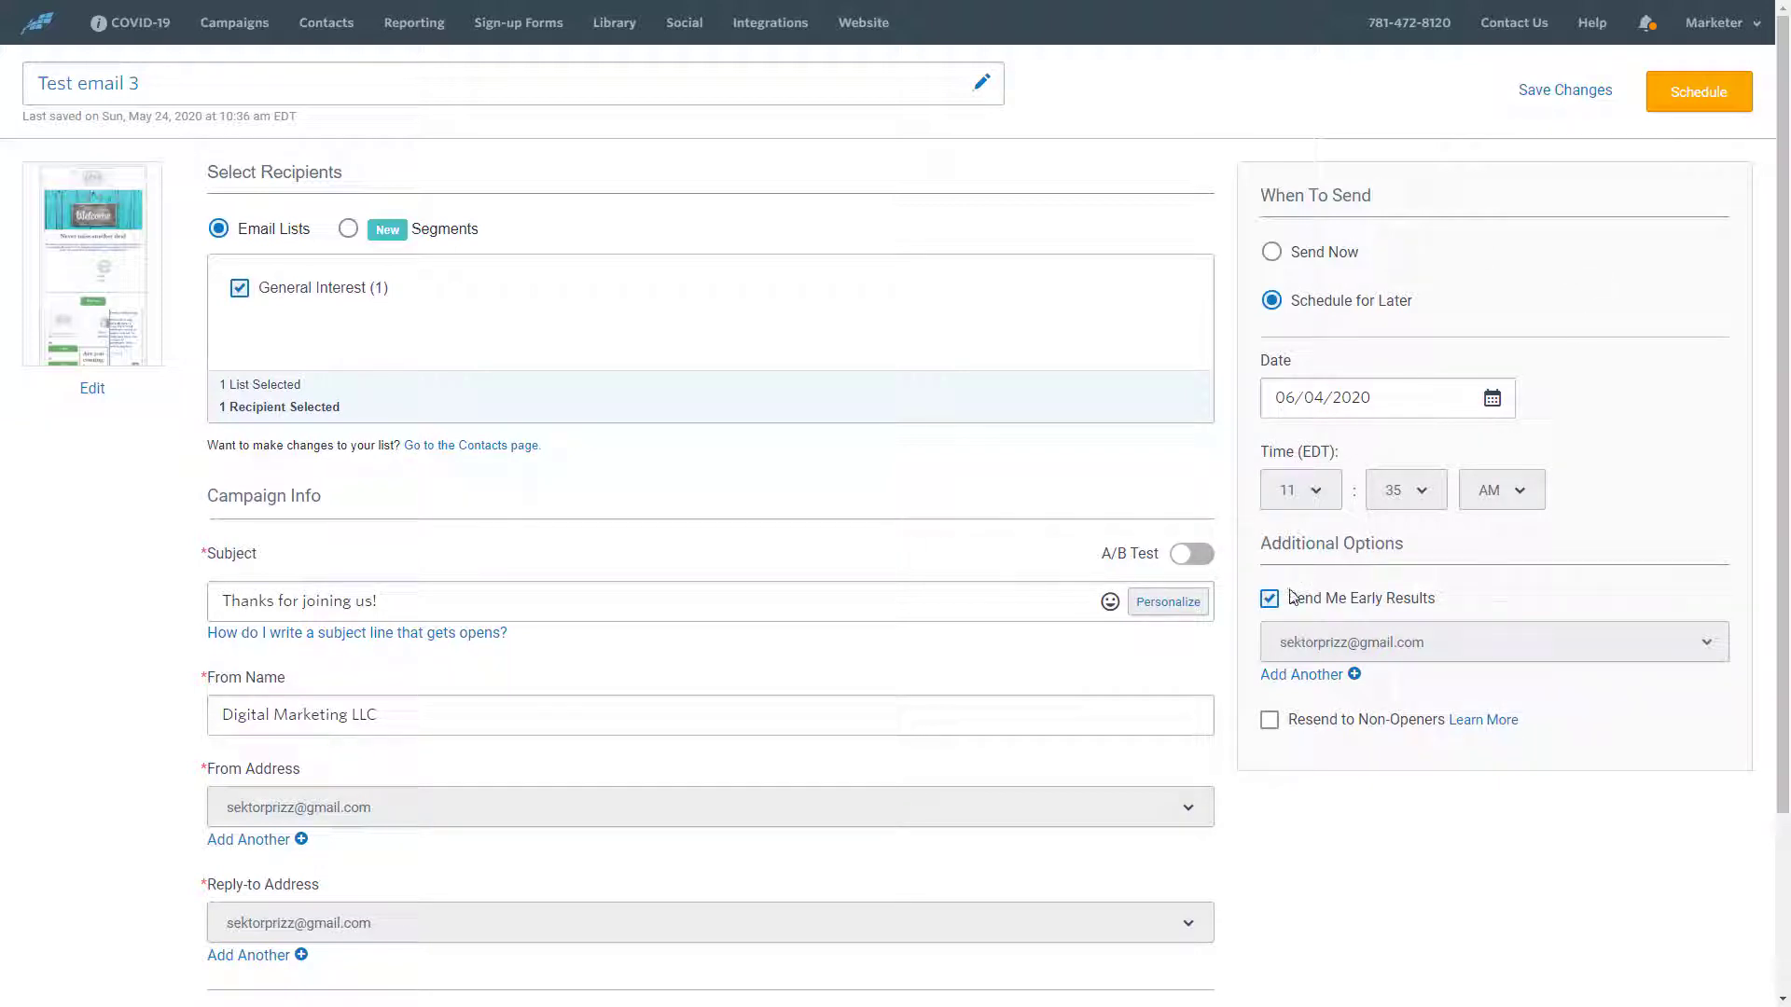
{"action": "left_click", "coordinate": [1344, 256]}
{"action": "left_click", "coordinate": [1337, 301]}
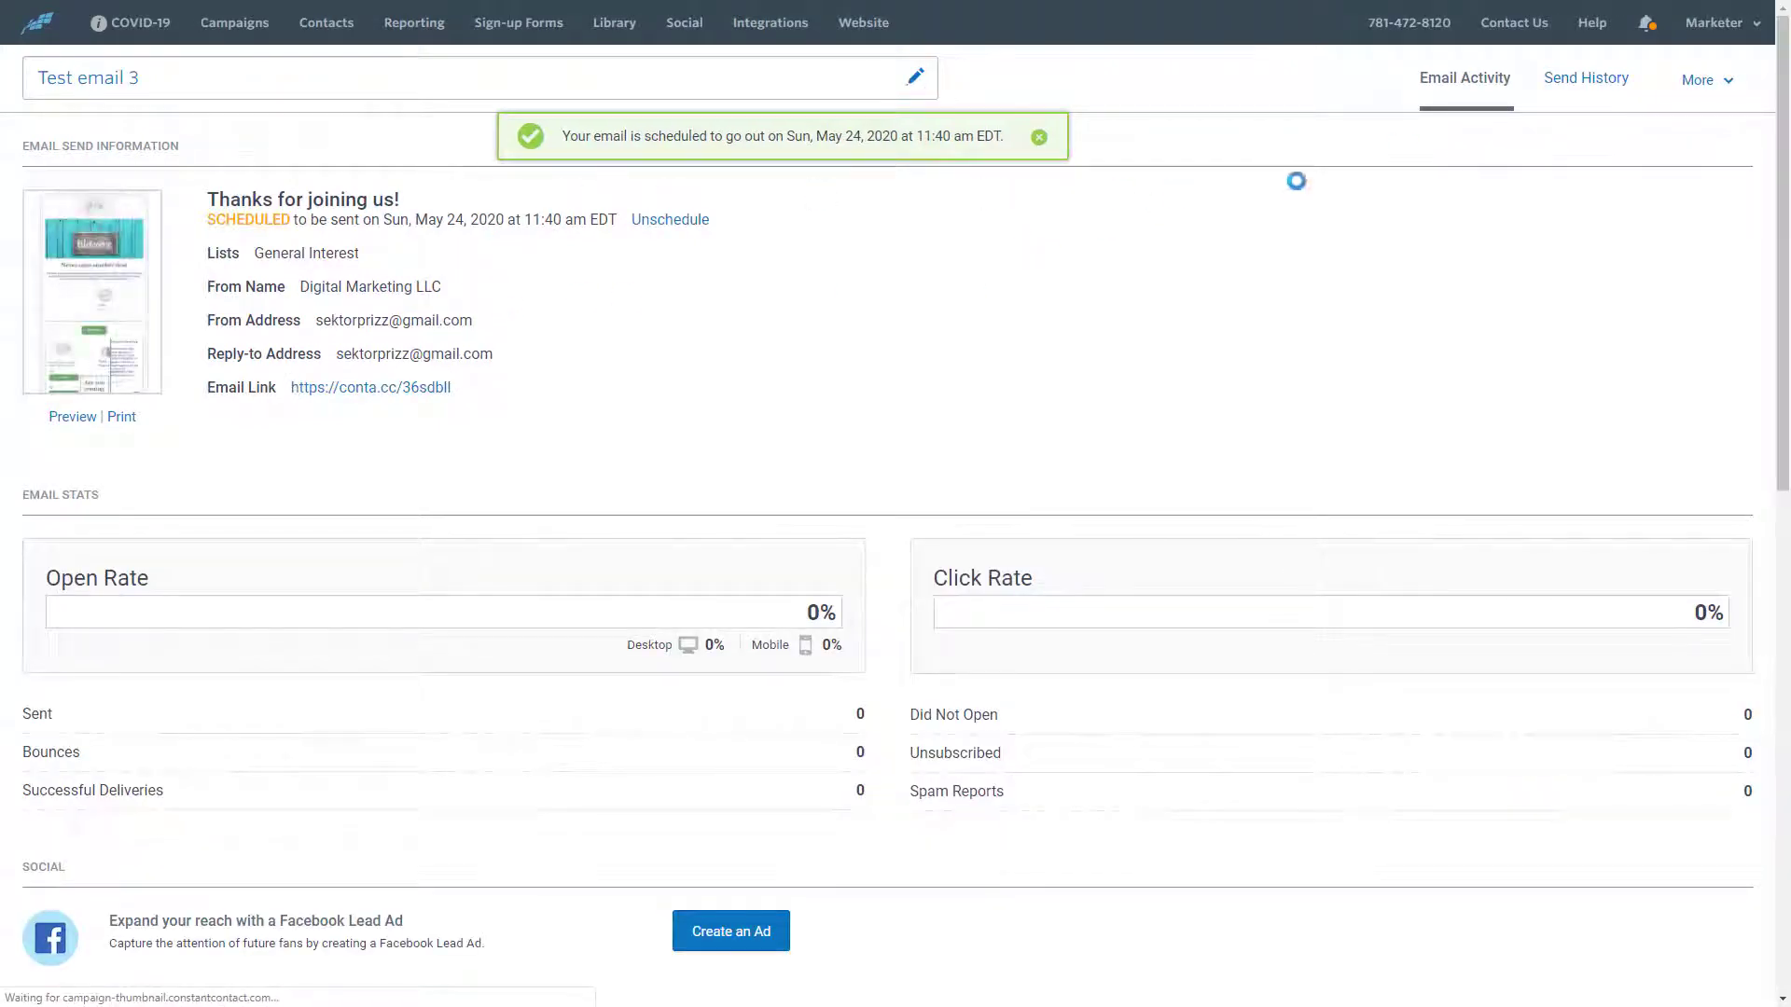
View Test email 3's send history, then return to the campaigns list
{"action": "left_click", "coordinate": [1586, 78]}
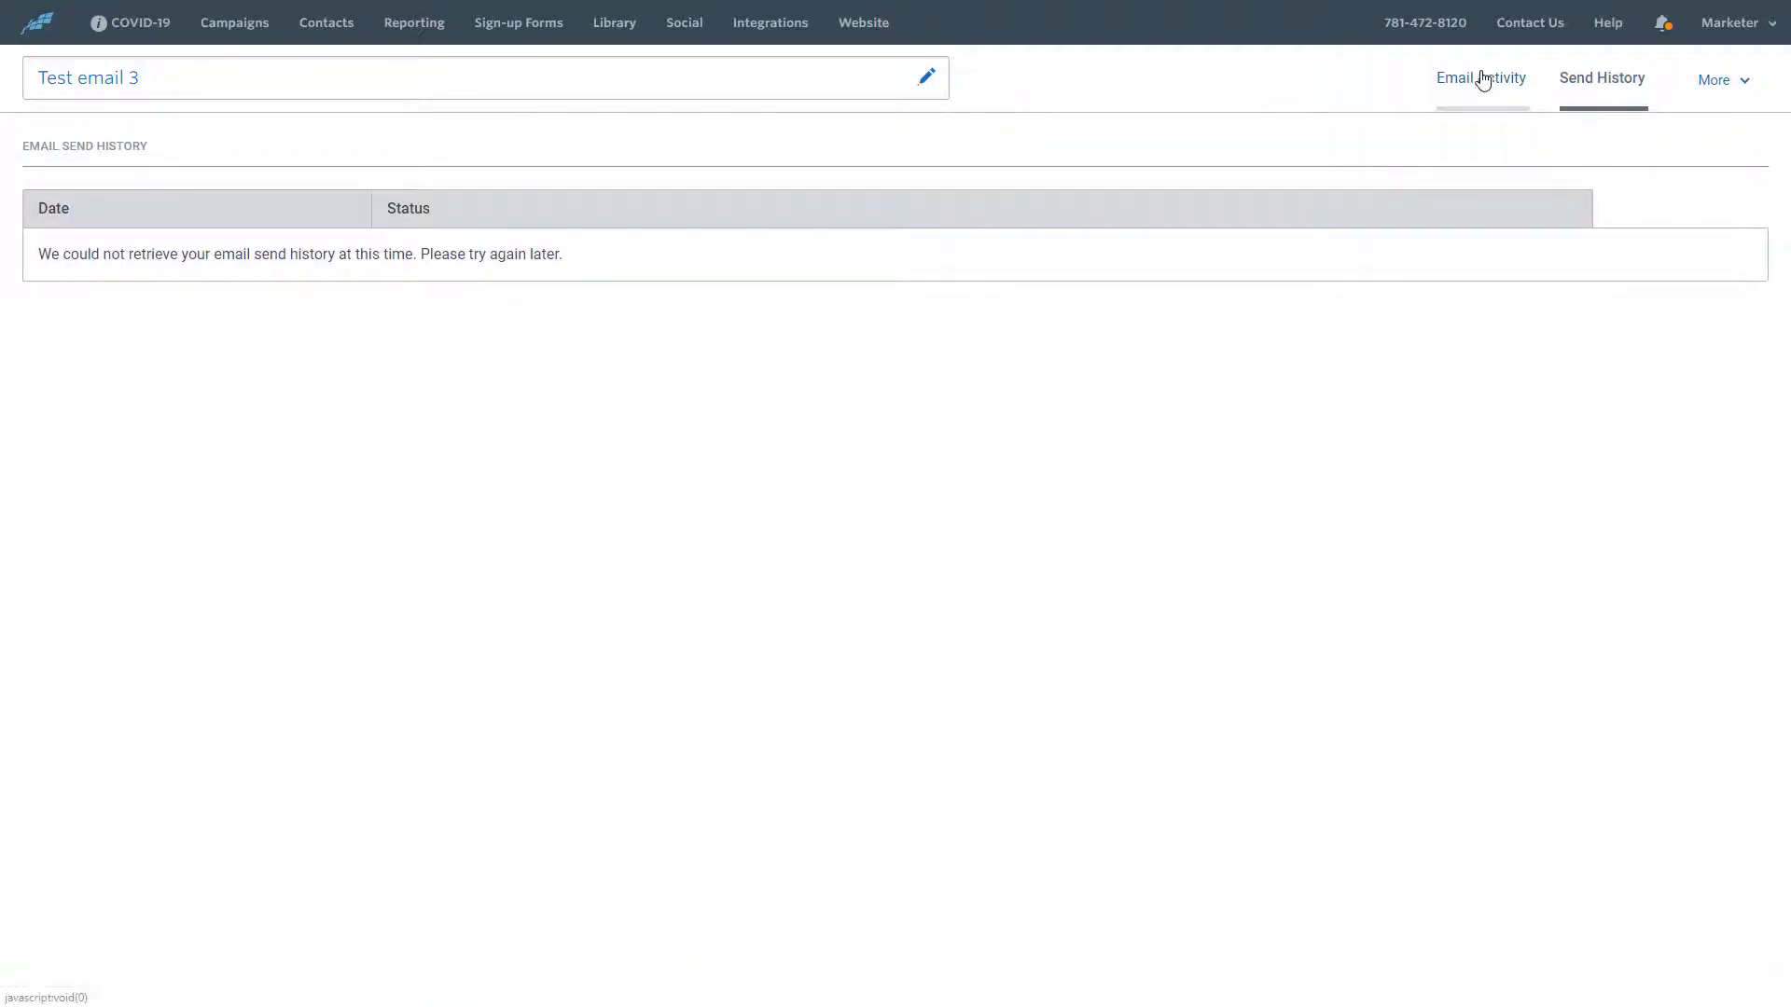
{"action": "left_click", "coordinate": [220, 38]}
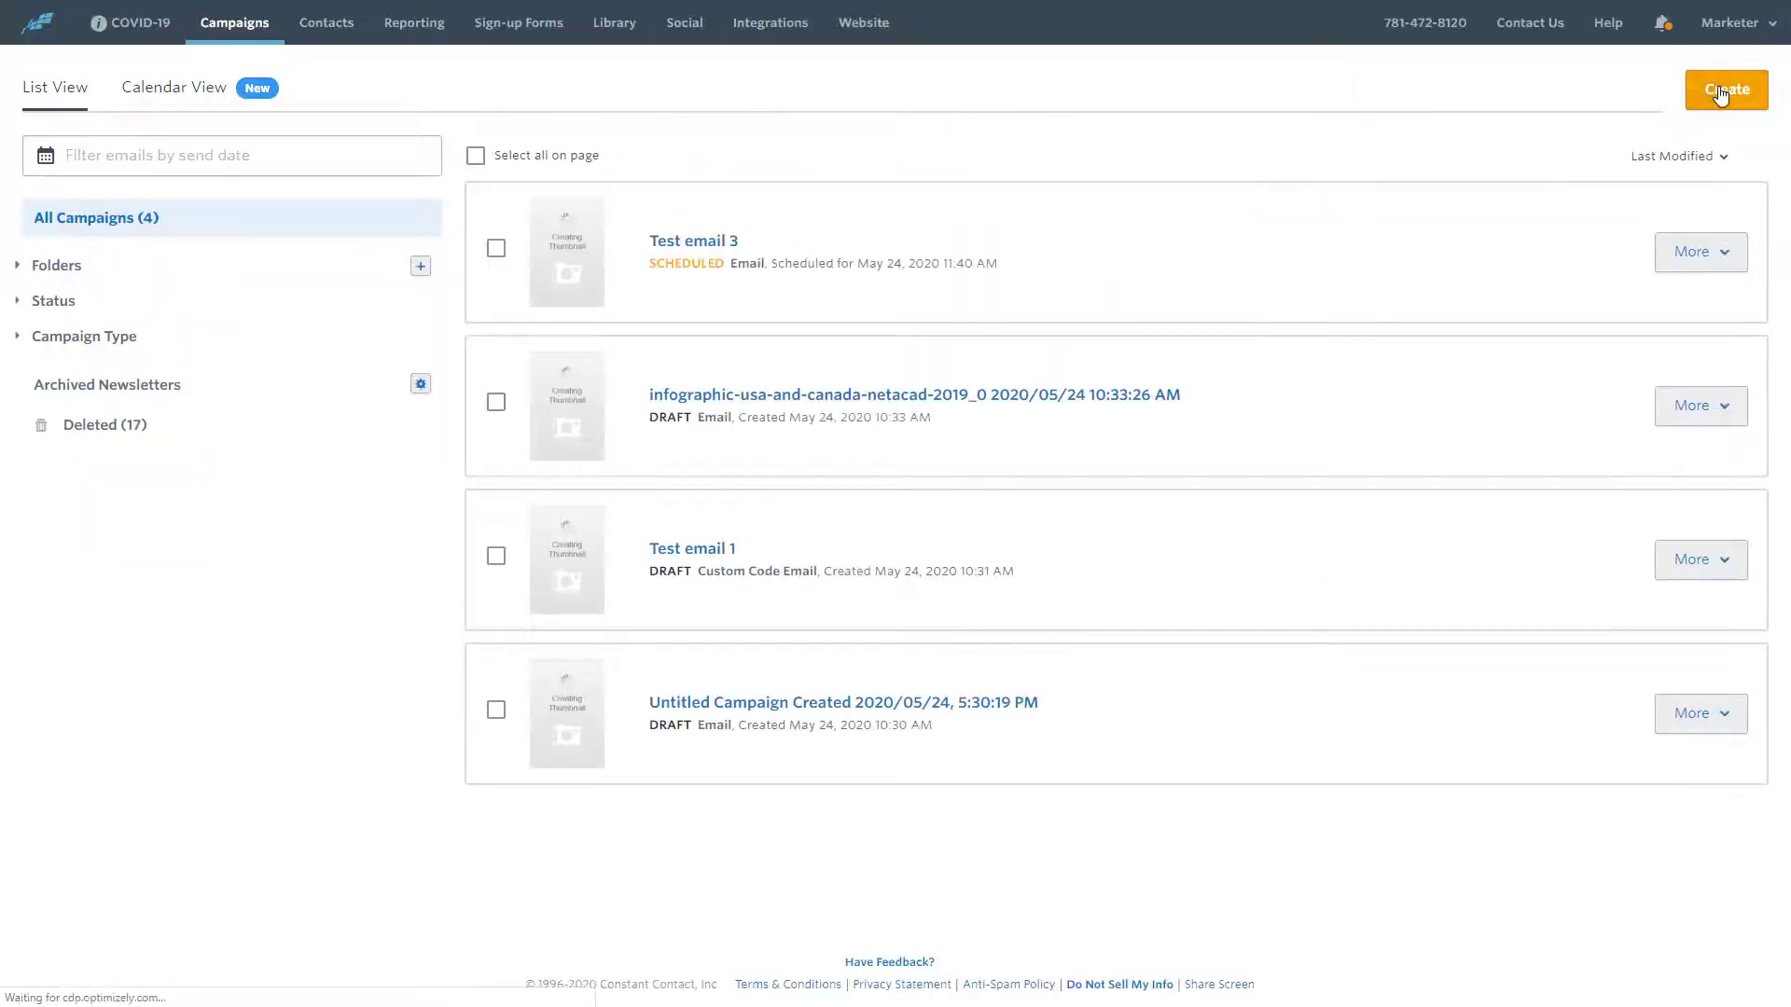
Create a new survey named 'Test surver' and continue to the templates
{"action": "left_click", "coordinate": [1721, 93]}
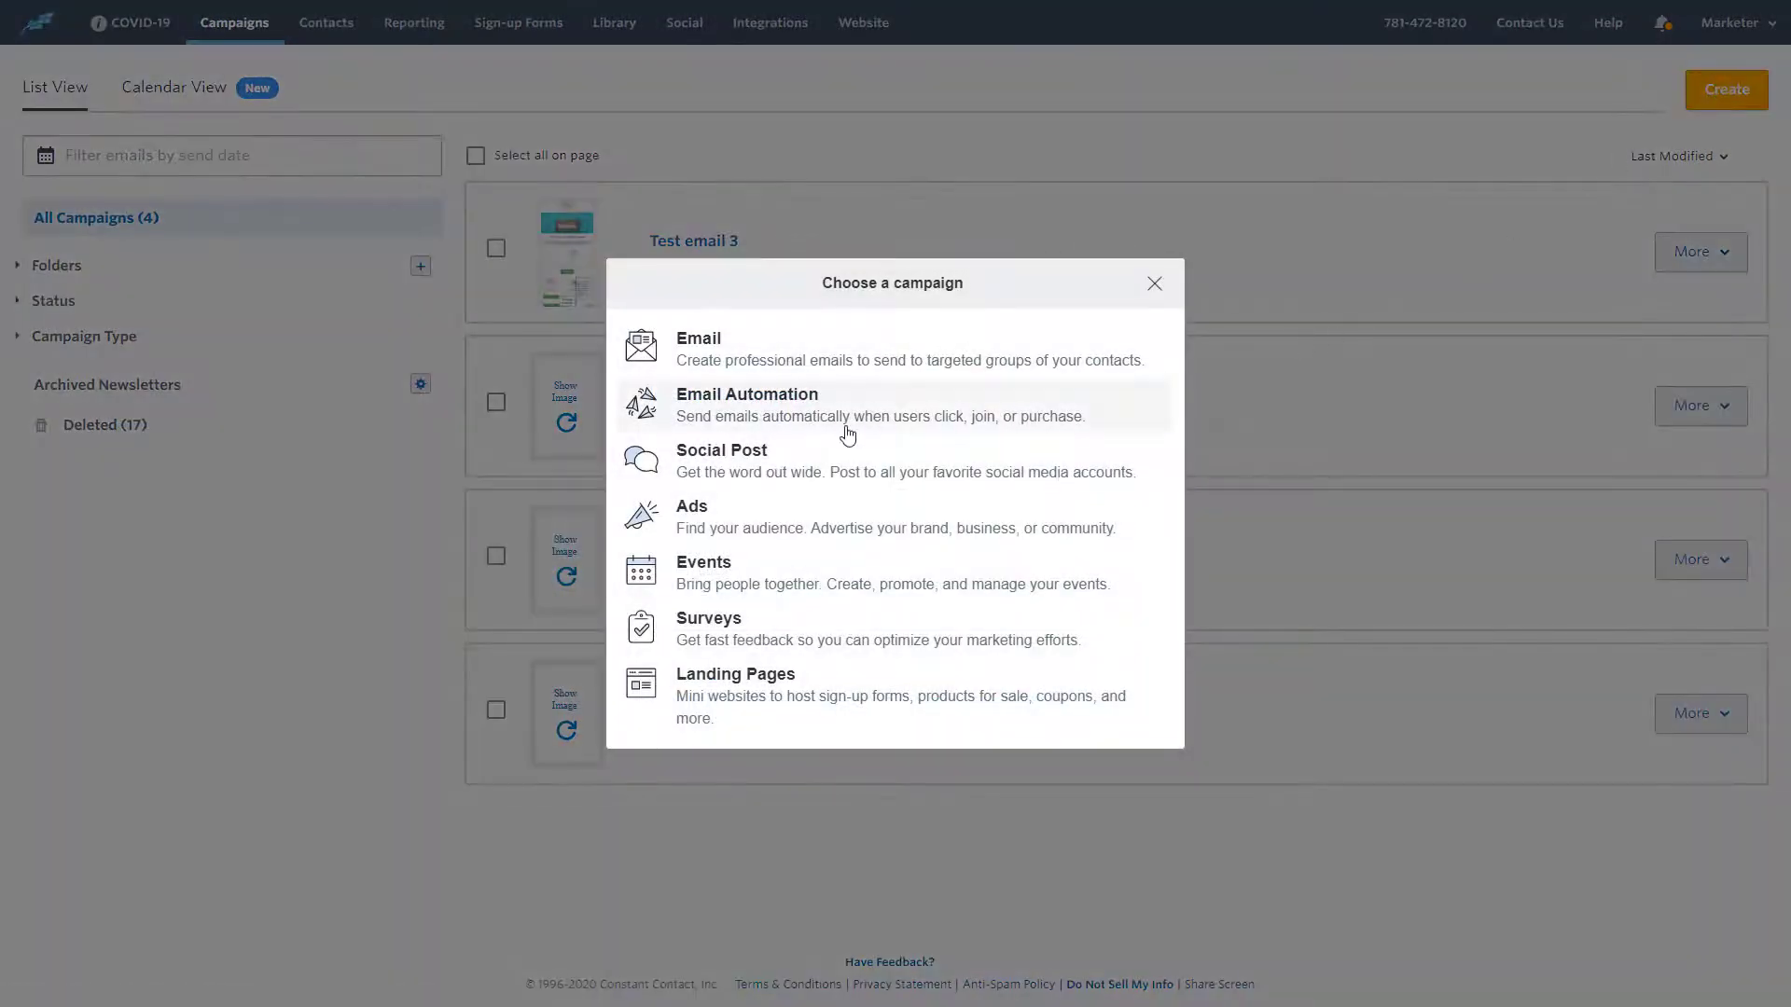
{"action": "left_click", "coordinate": [745, 636]}
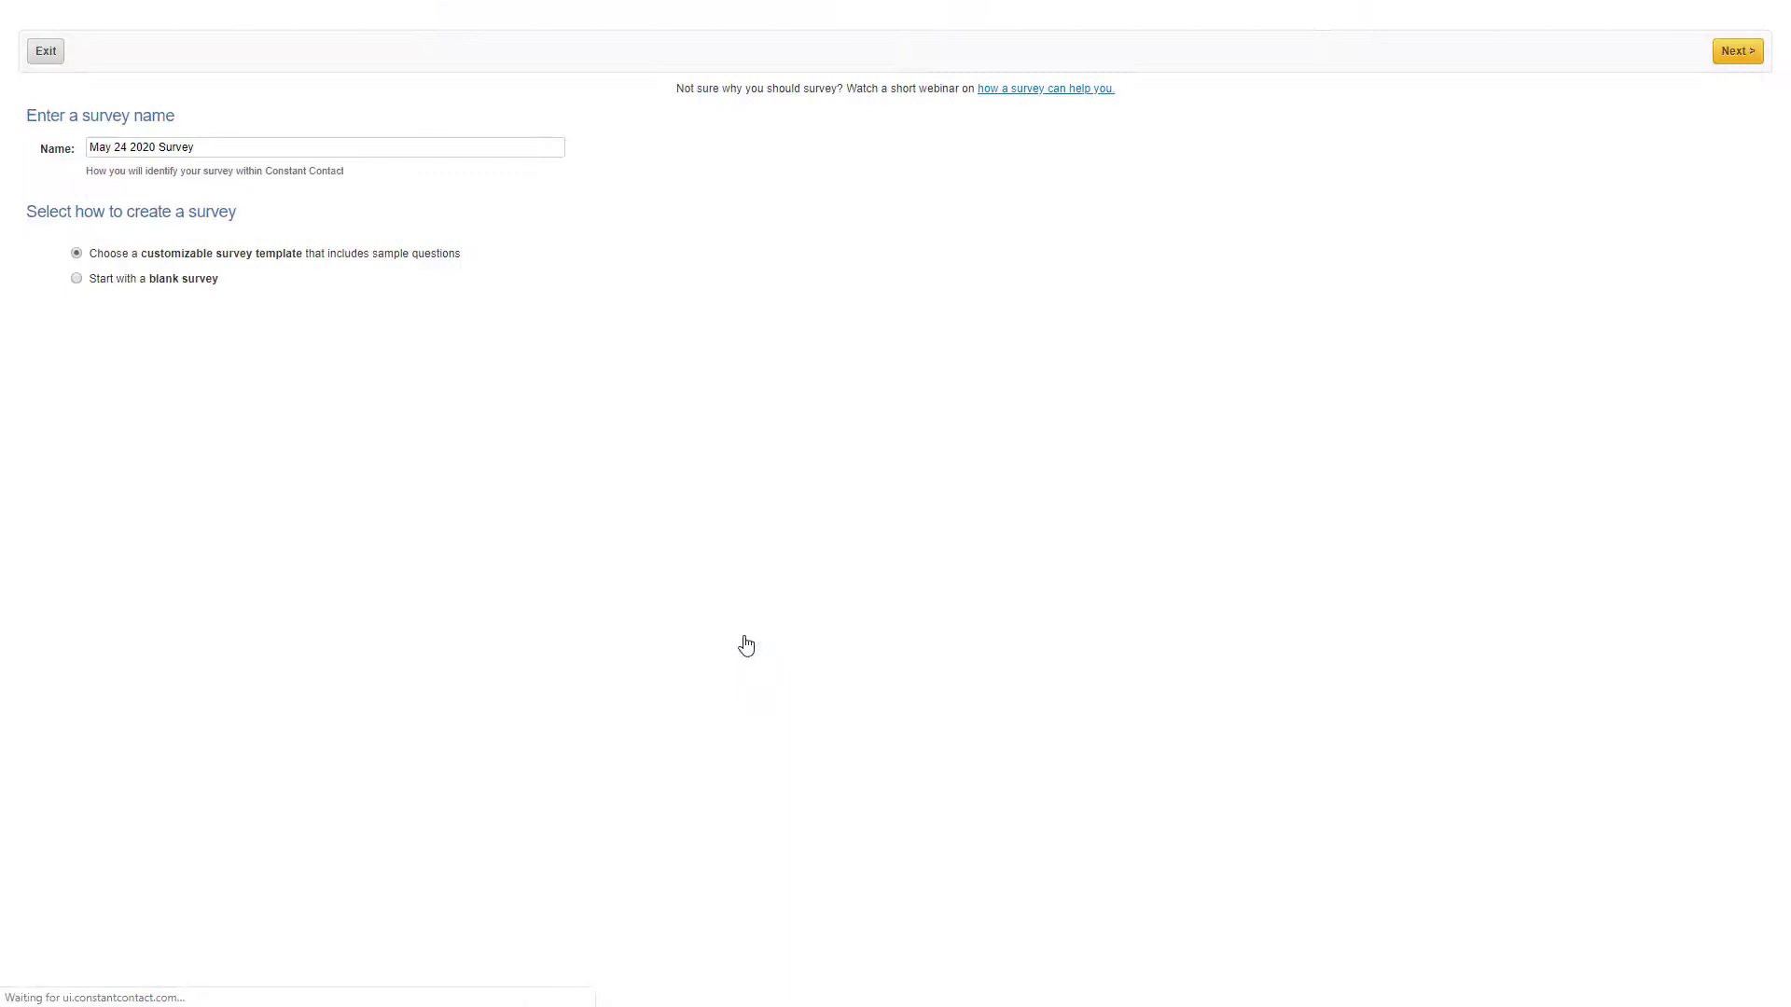
{"action": "left_click", "coordinate": [211, 191]}
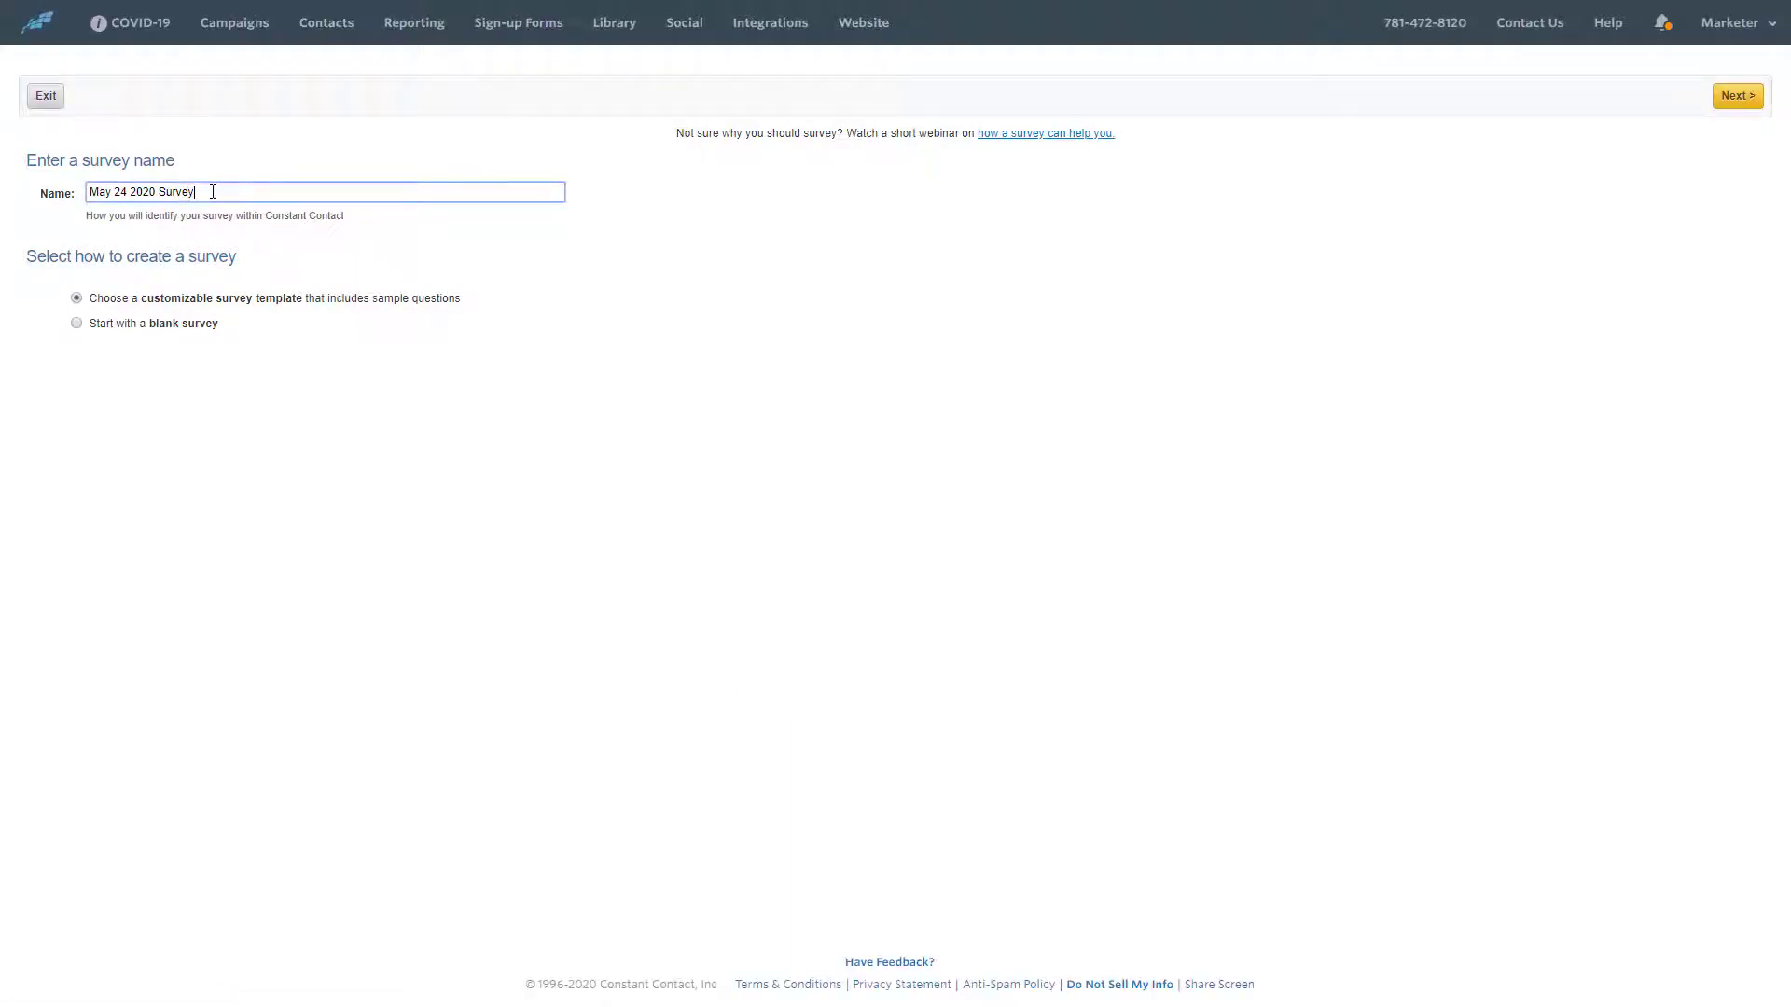
{"action": "left_click_drag", "start_coordinate": [212, 192], "coordinate": [12, 186]}
{"action": "type", "text": "Test surver"}
{"action": "left_click", "coordinate": [1736, 95]}
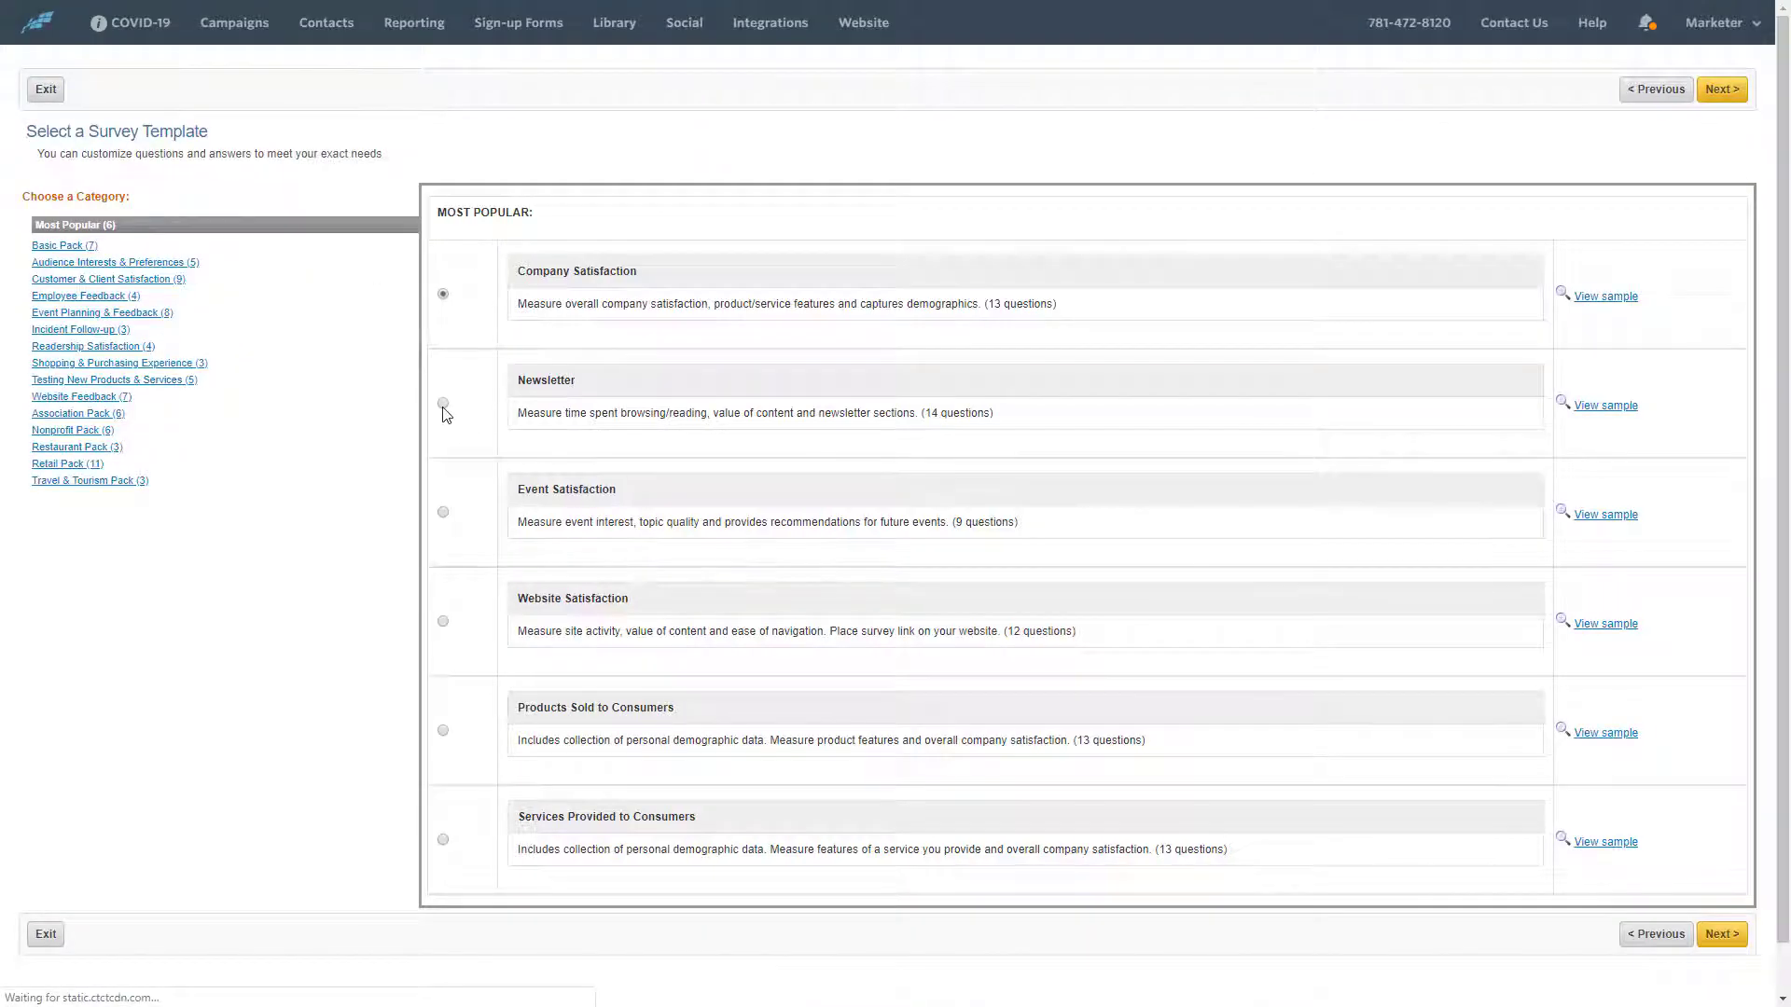
Choose the Event Satisfaction survey template
{"action": "left_click", "coordinate": [442, 404]}
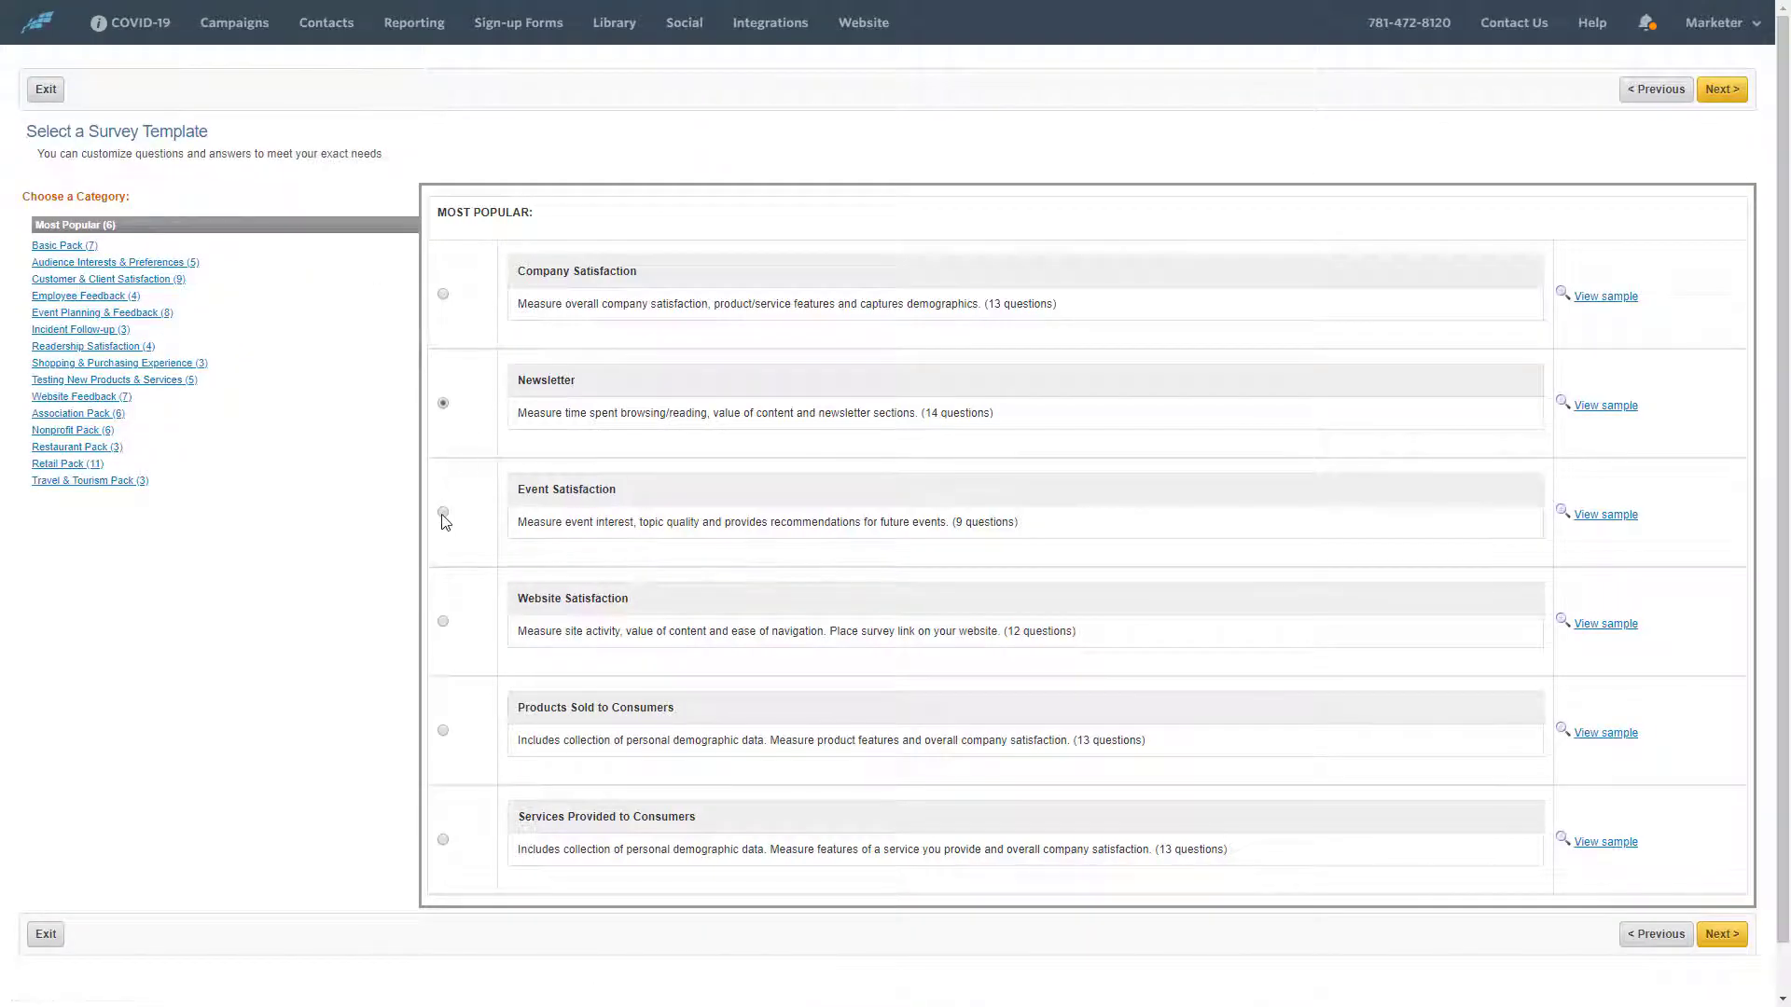
{"action": "left_click", "coordinate": [442, 514]}
{"action": "left_click", "coordinate": [1723, 87]}
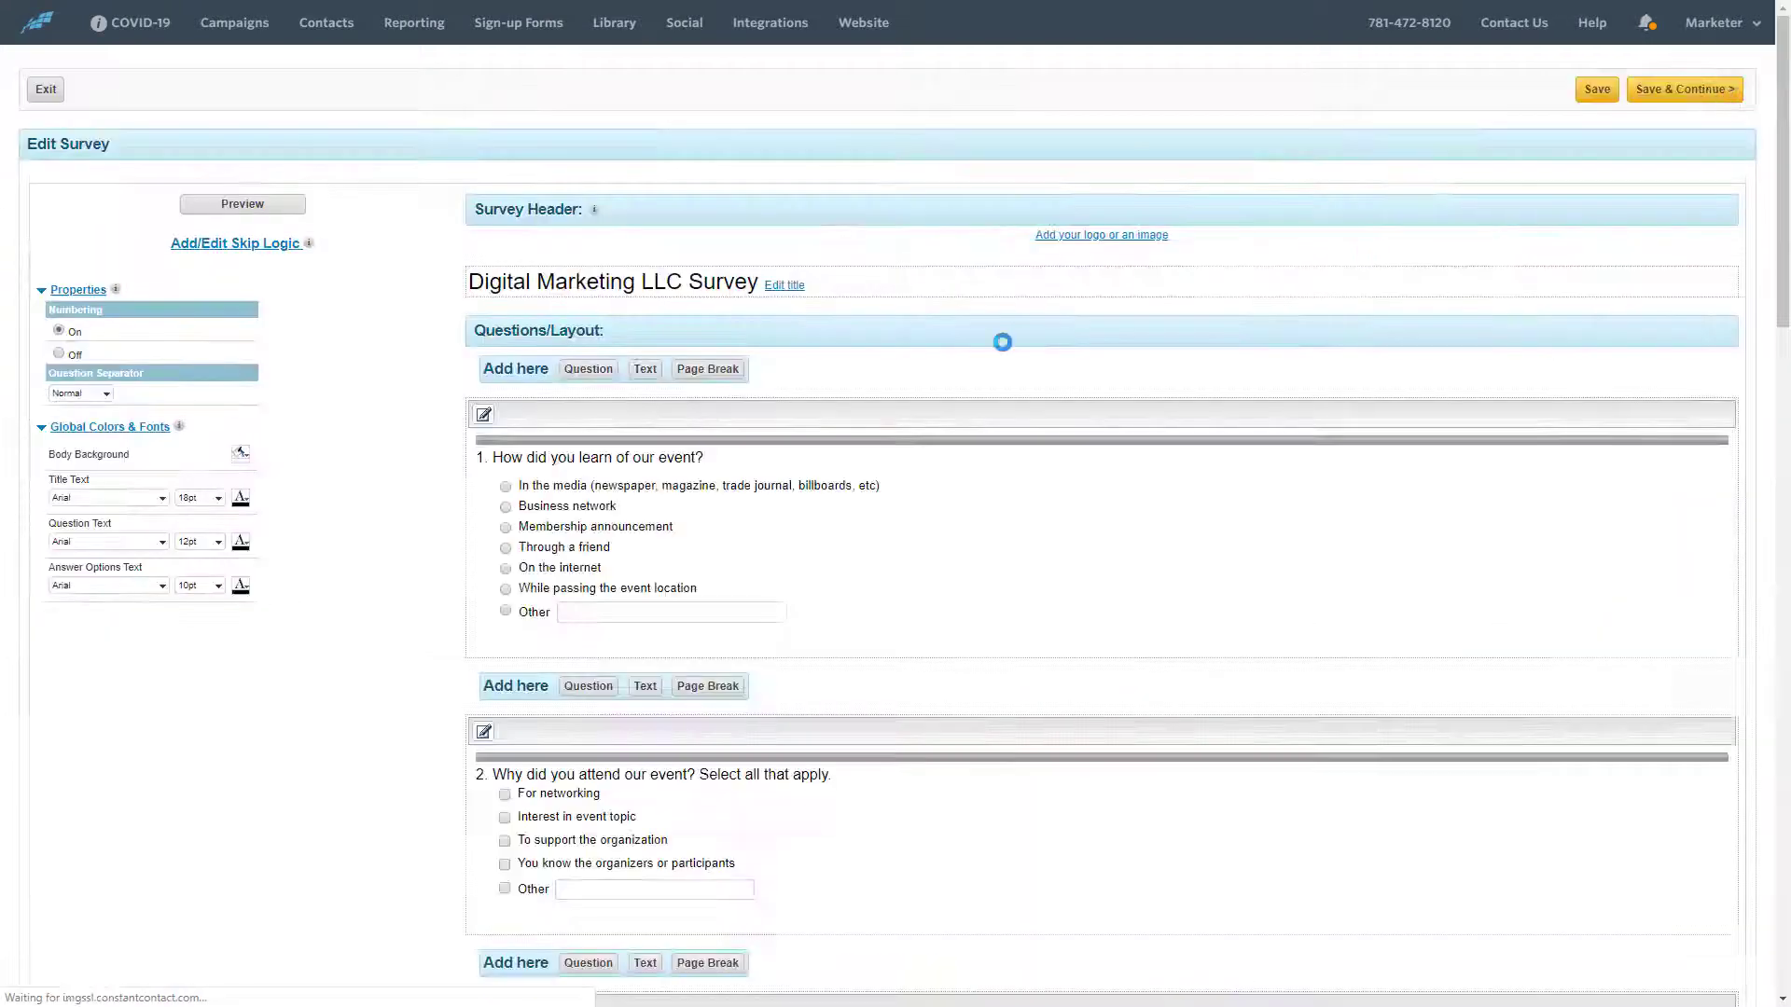
{"action": "scroll", "coordinate": [1002, 343], "scroll_direction": "down", "scroll_amount": 2}
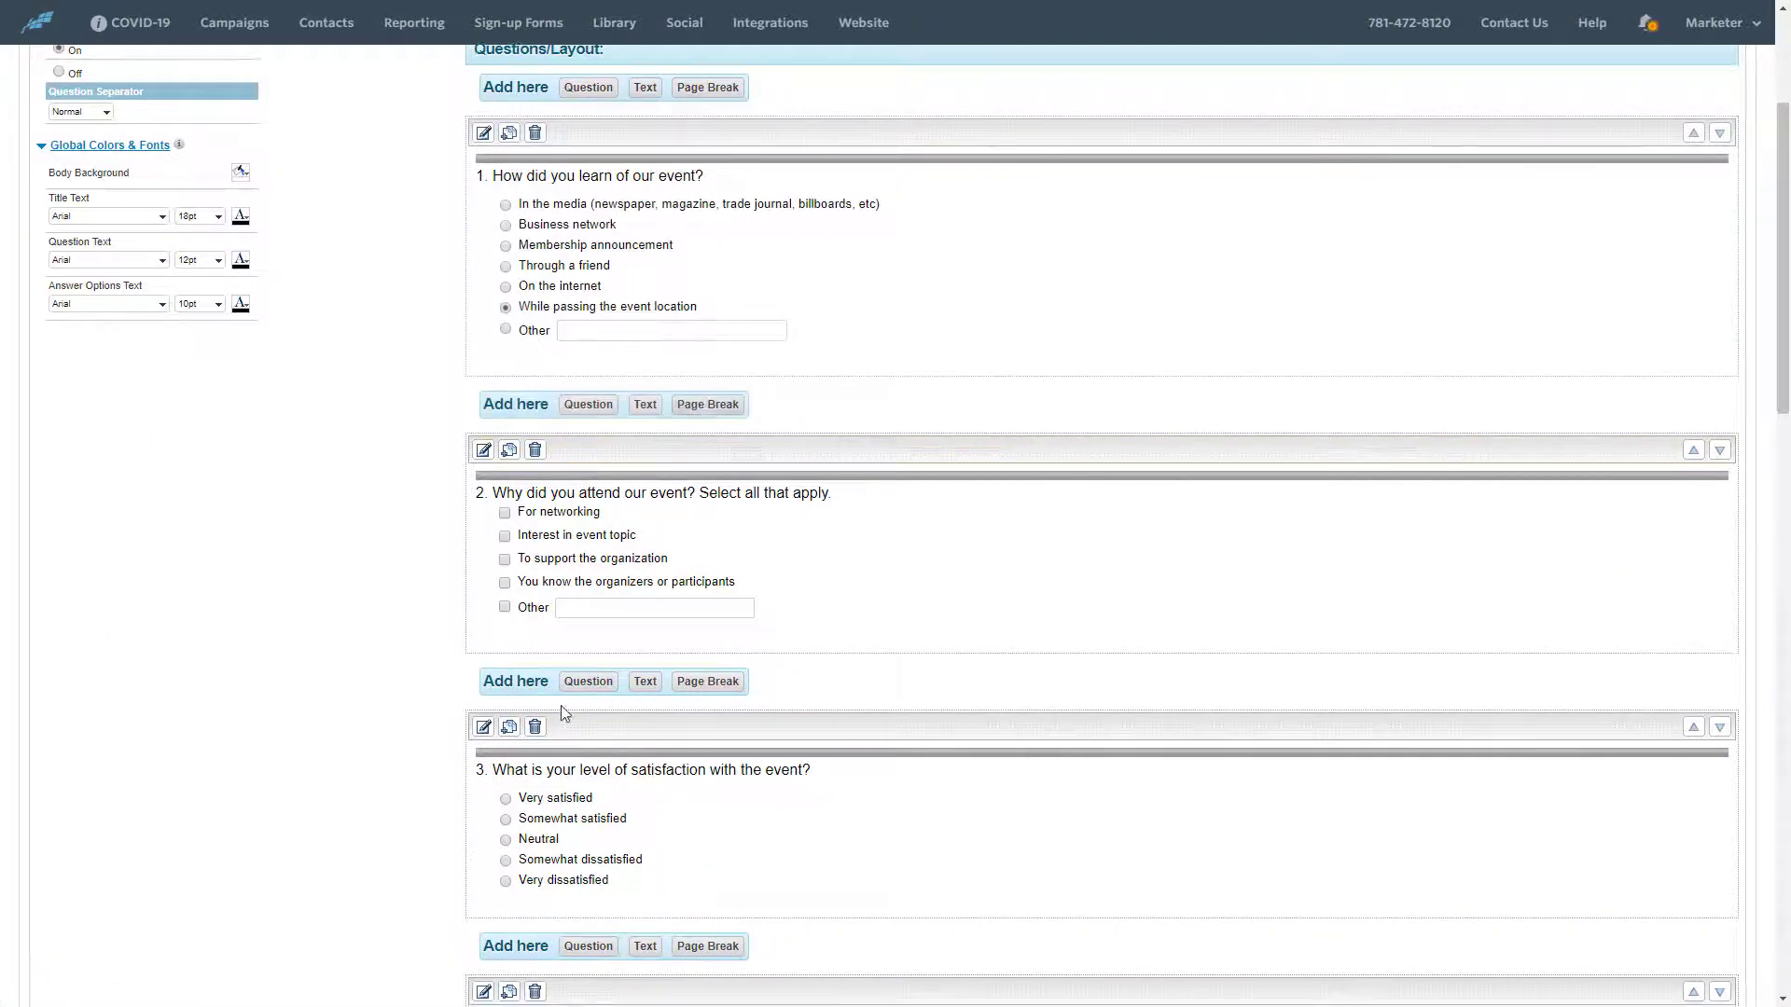
{"action": "scroll", "coordinate": [563, 560], "scroll_direction": "down", "scroll_amount": 2}
Delete question 3 from the survey and save the questions
{"action": "left_click", "coordinate": [536, 728]}
{"action": "left_click", "coordinate": [985, 89]}
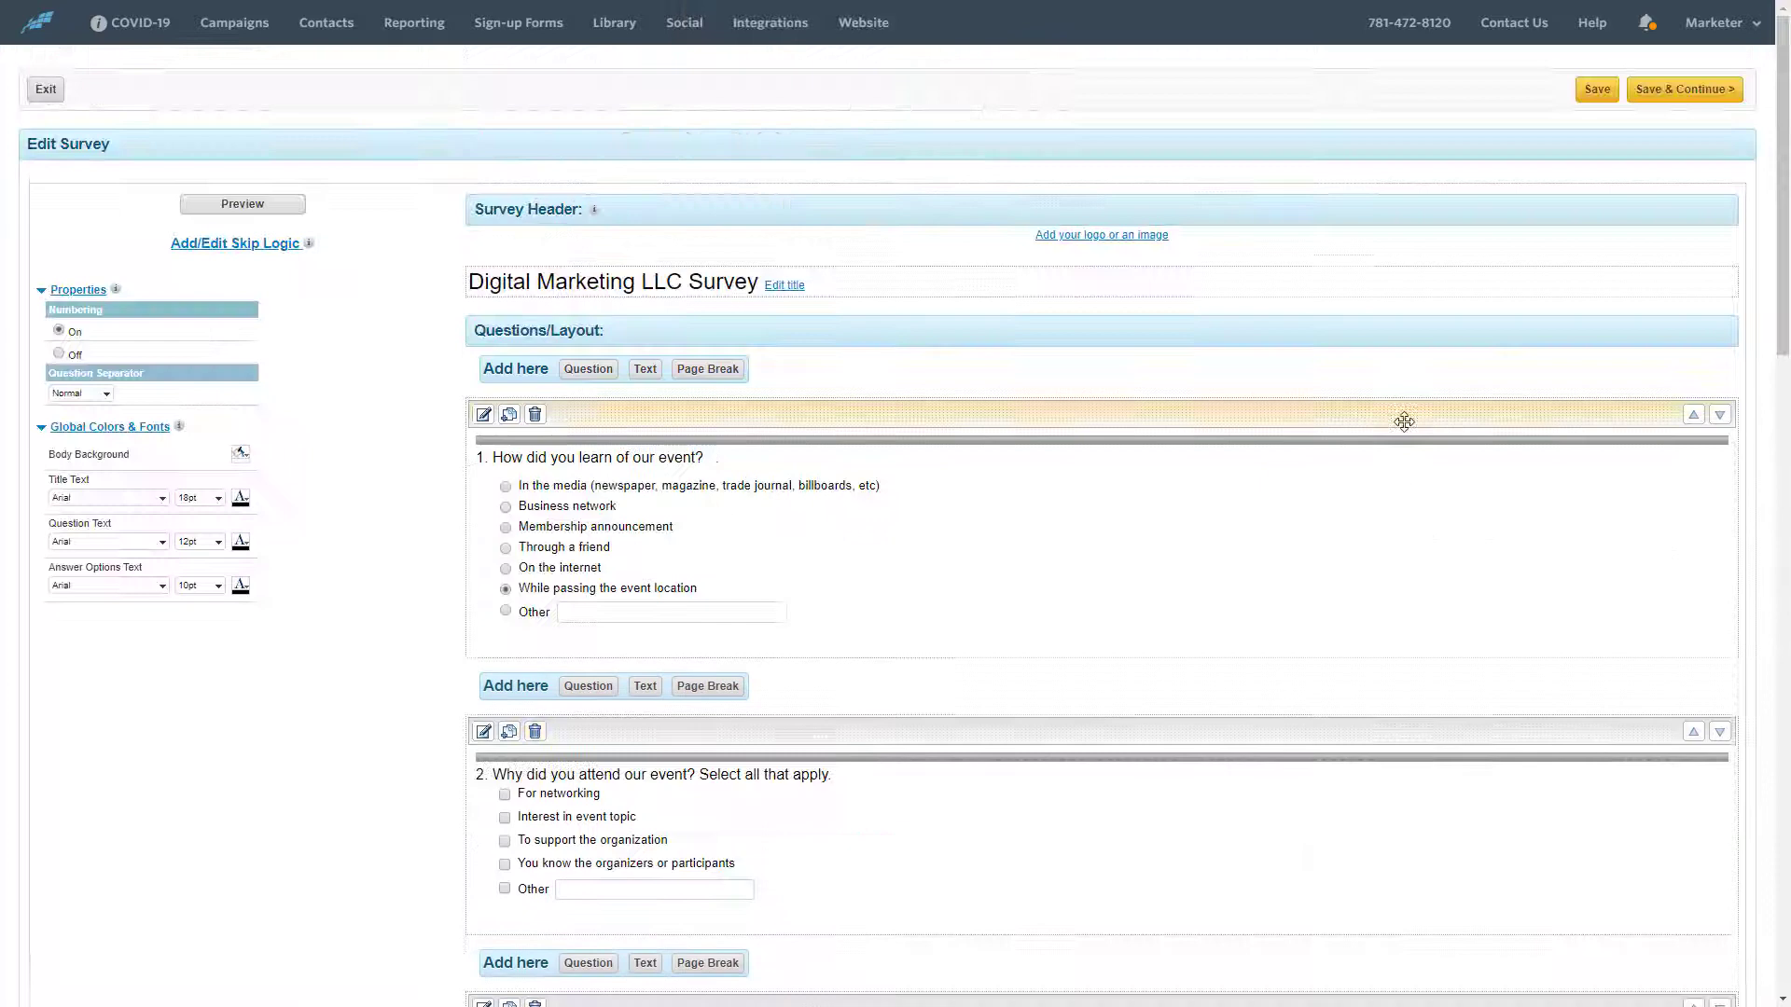
{"action": "left_click", "coordinate": [1685, 89]}
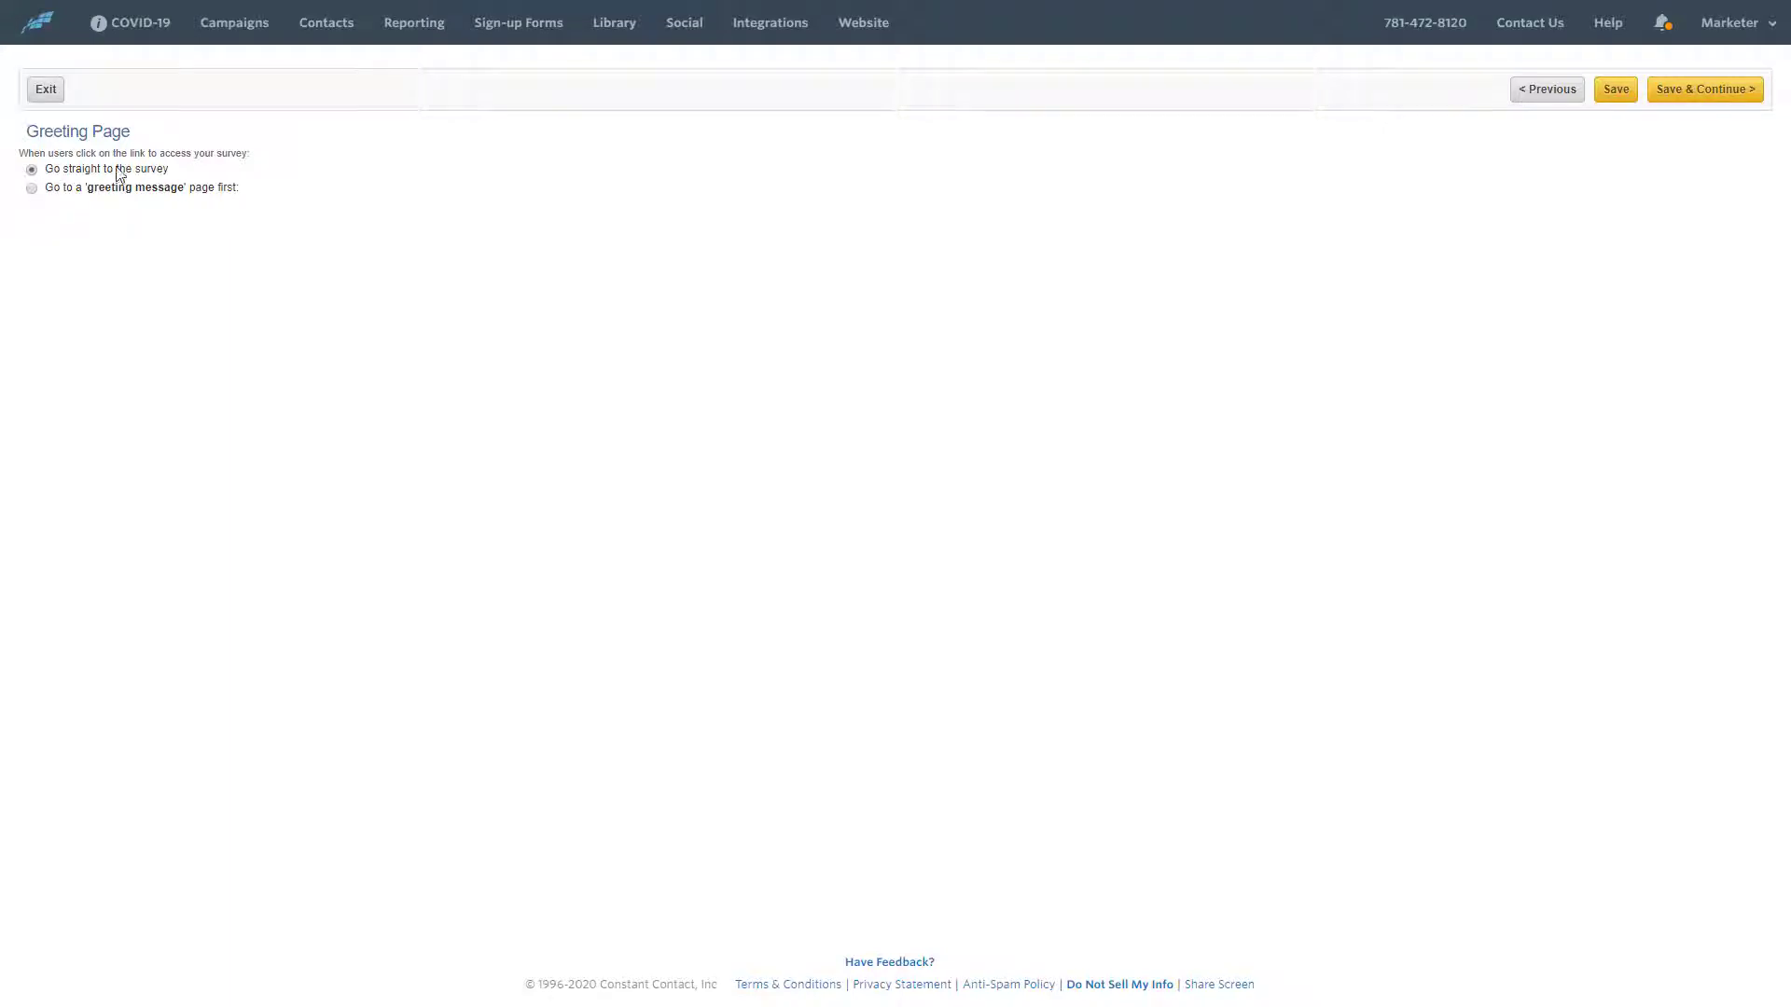
Start the closing message with 'This is it.' in Times New Roman and save
{"action": "left_click", "coordinate": [1710, 89]}
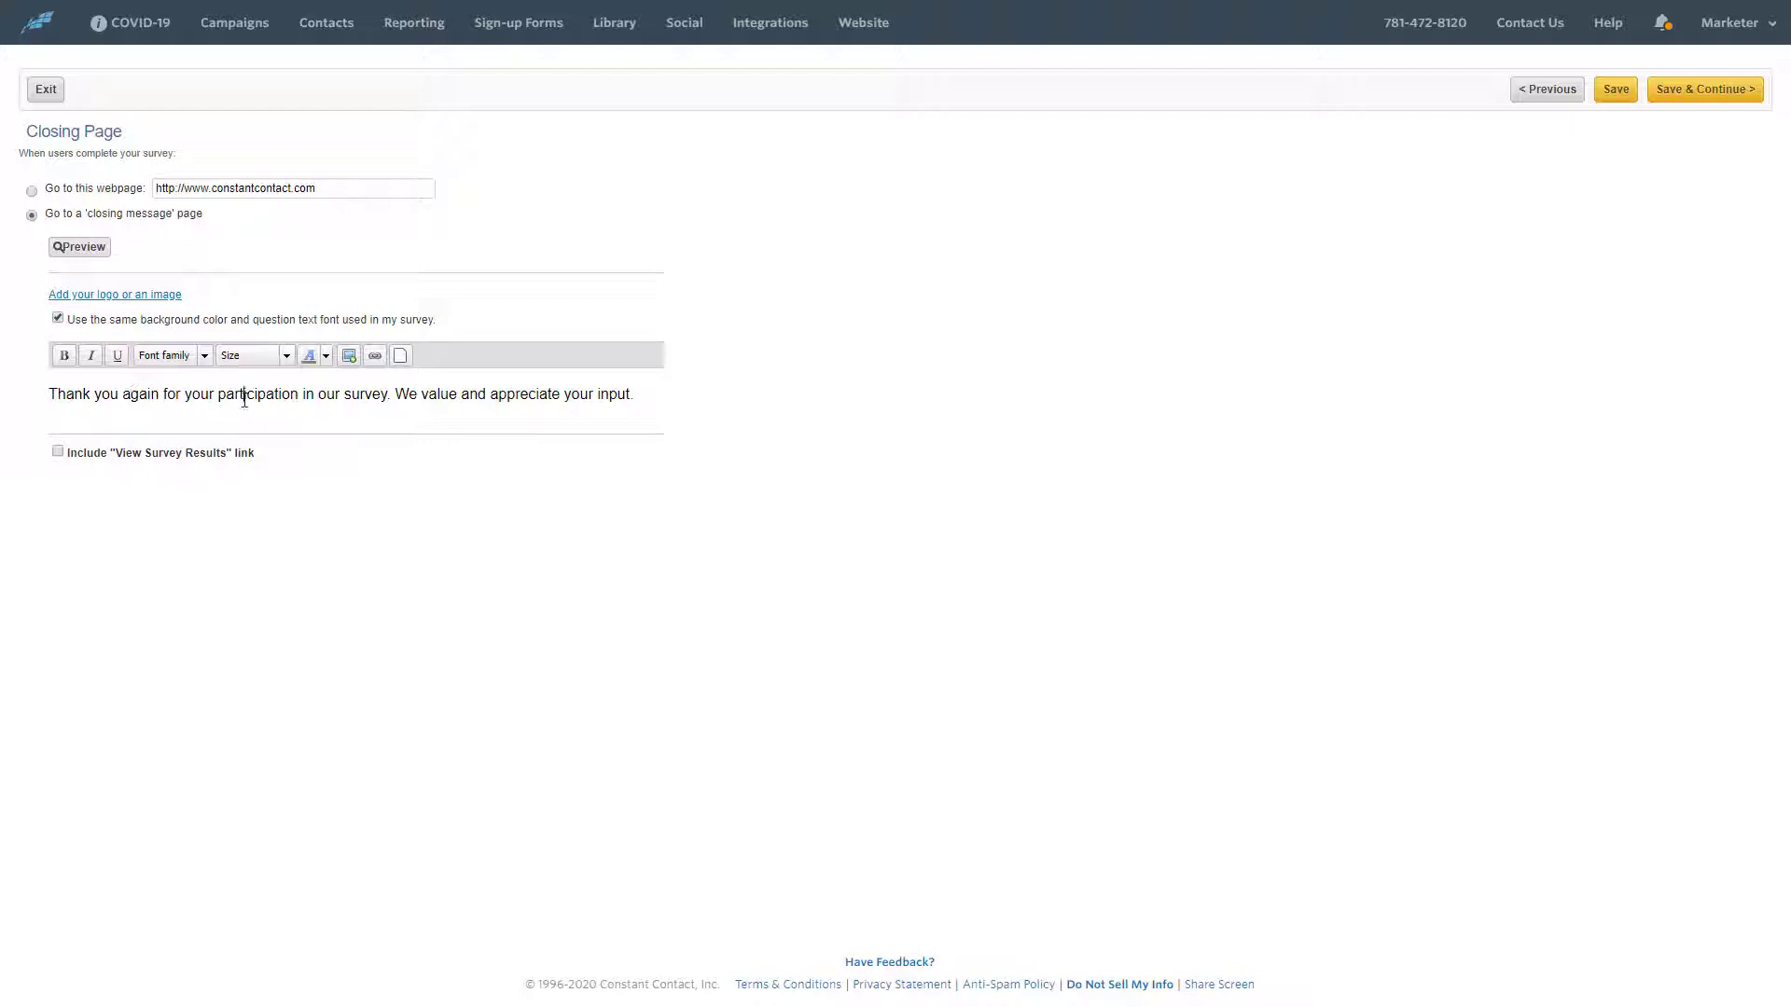
{"action": "type", "text": "This is "}
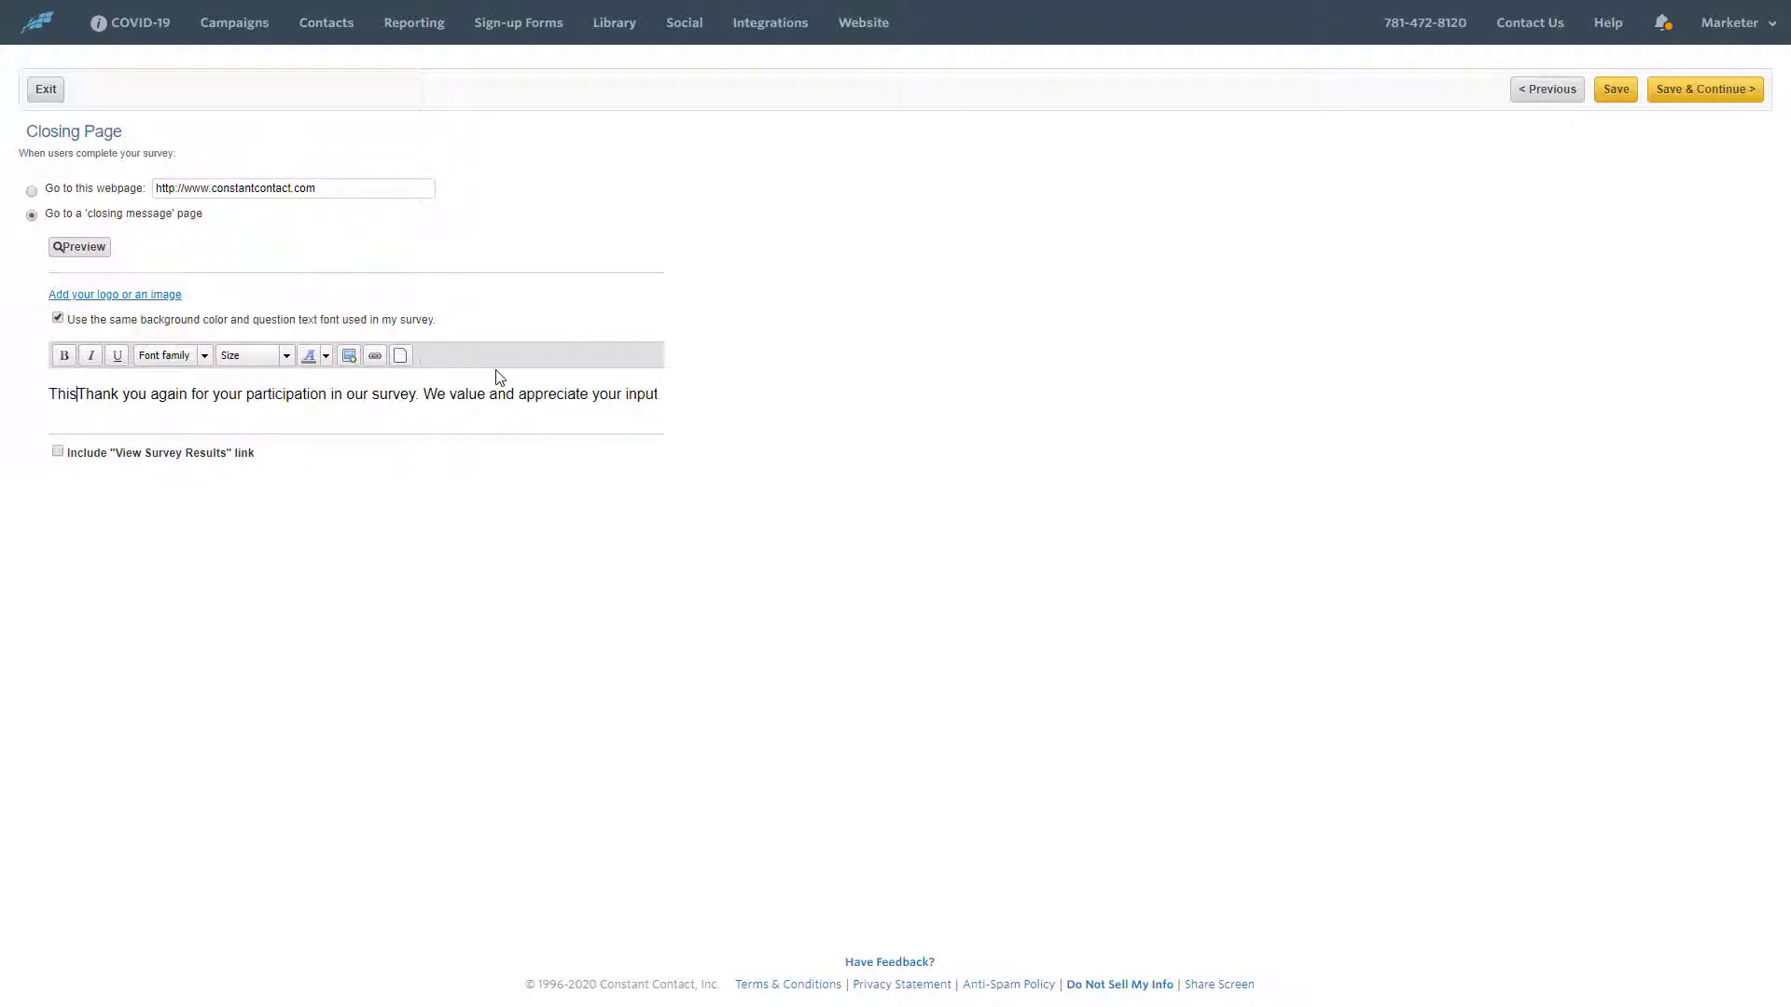
{"action": "type", "text": "t."}
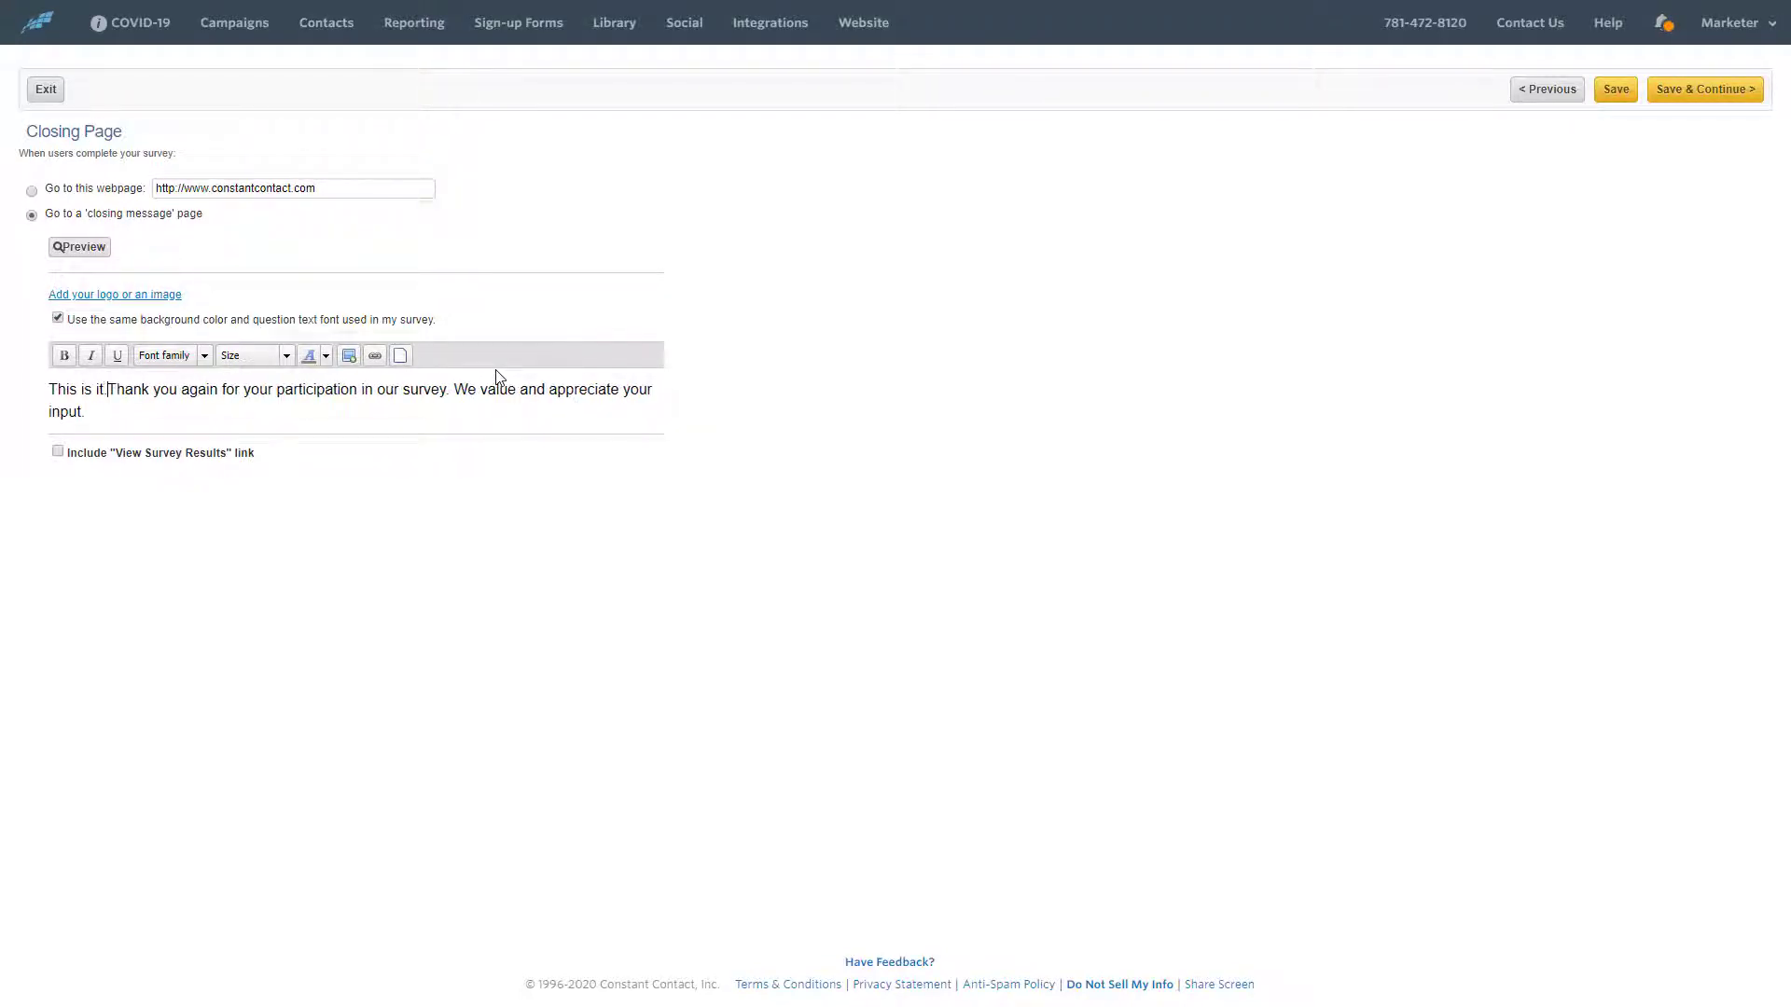
{"action": "key", "text": "ctrl+a"}
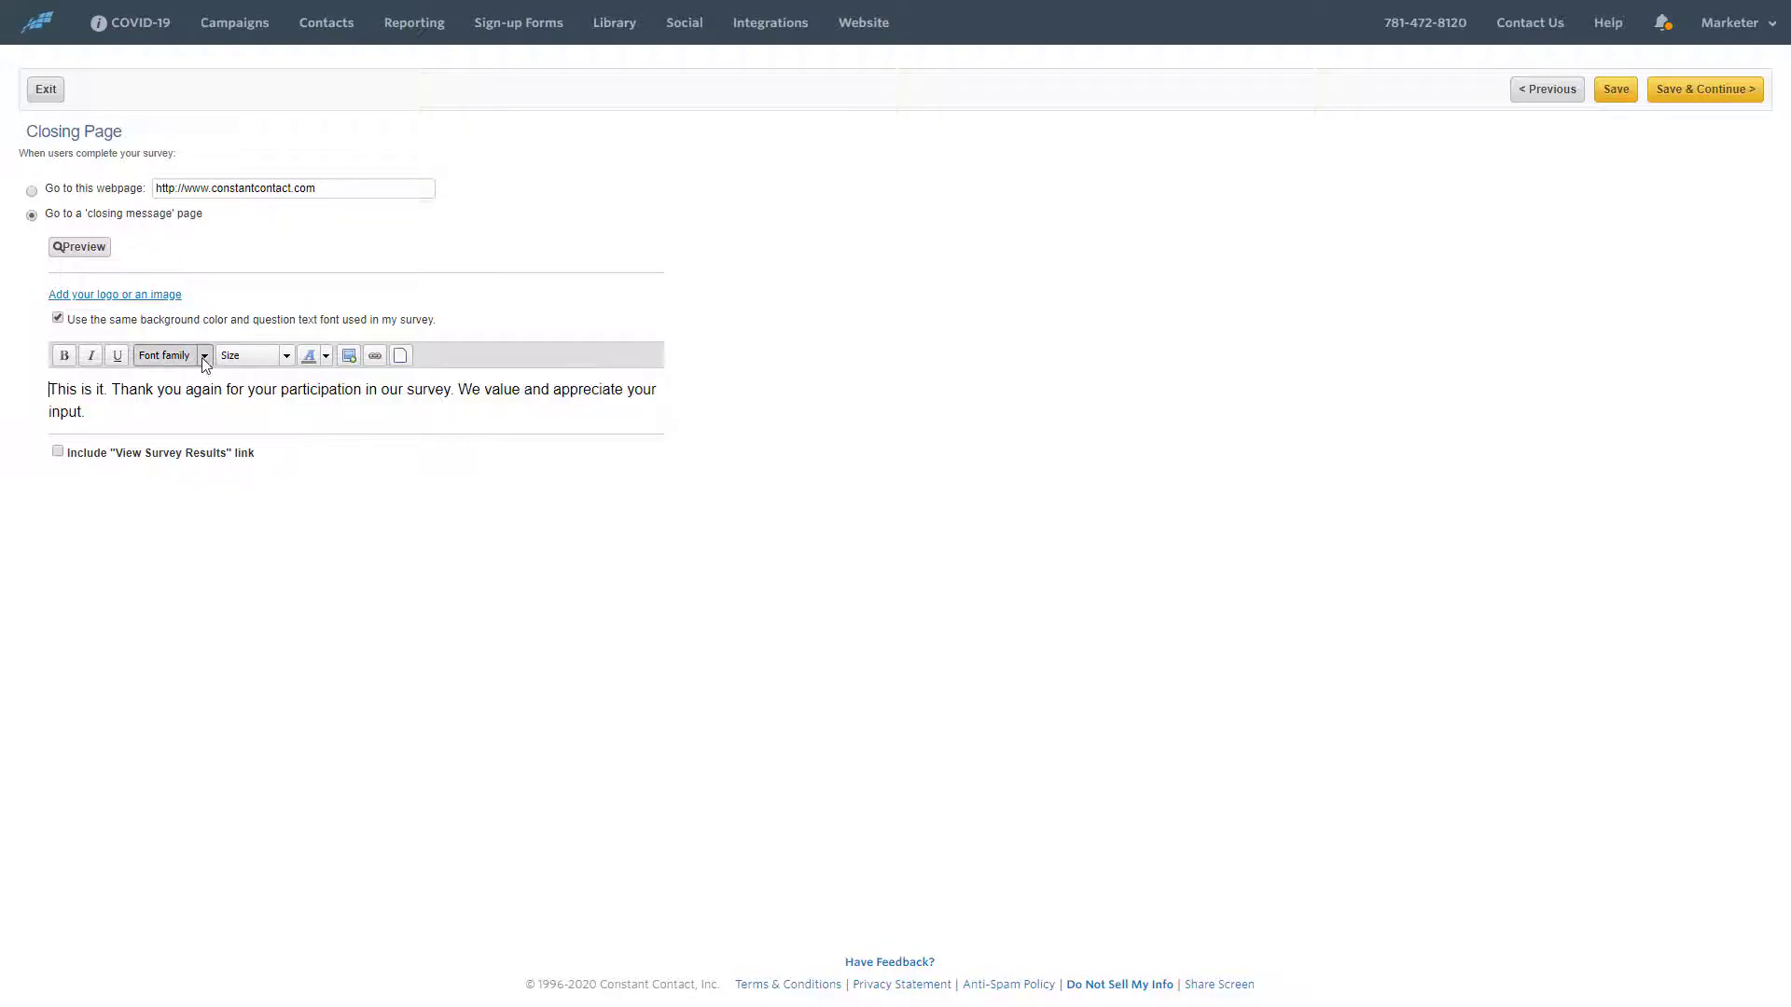
{"action": "left_click", "coordinate": [203, 356]}
{"action": "left_click", "coordinate": [180, 509]}
{"action": "left_click", "coordinate": [202, 355]}
{"action": "left_click", "coordinate": [180, 515]}
{"action": "left_click", "coordinate": [1700, 93]}
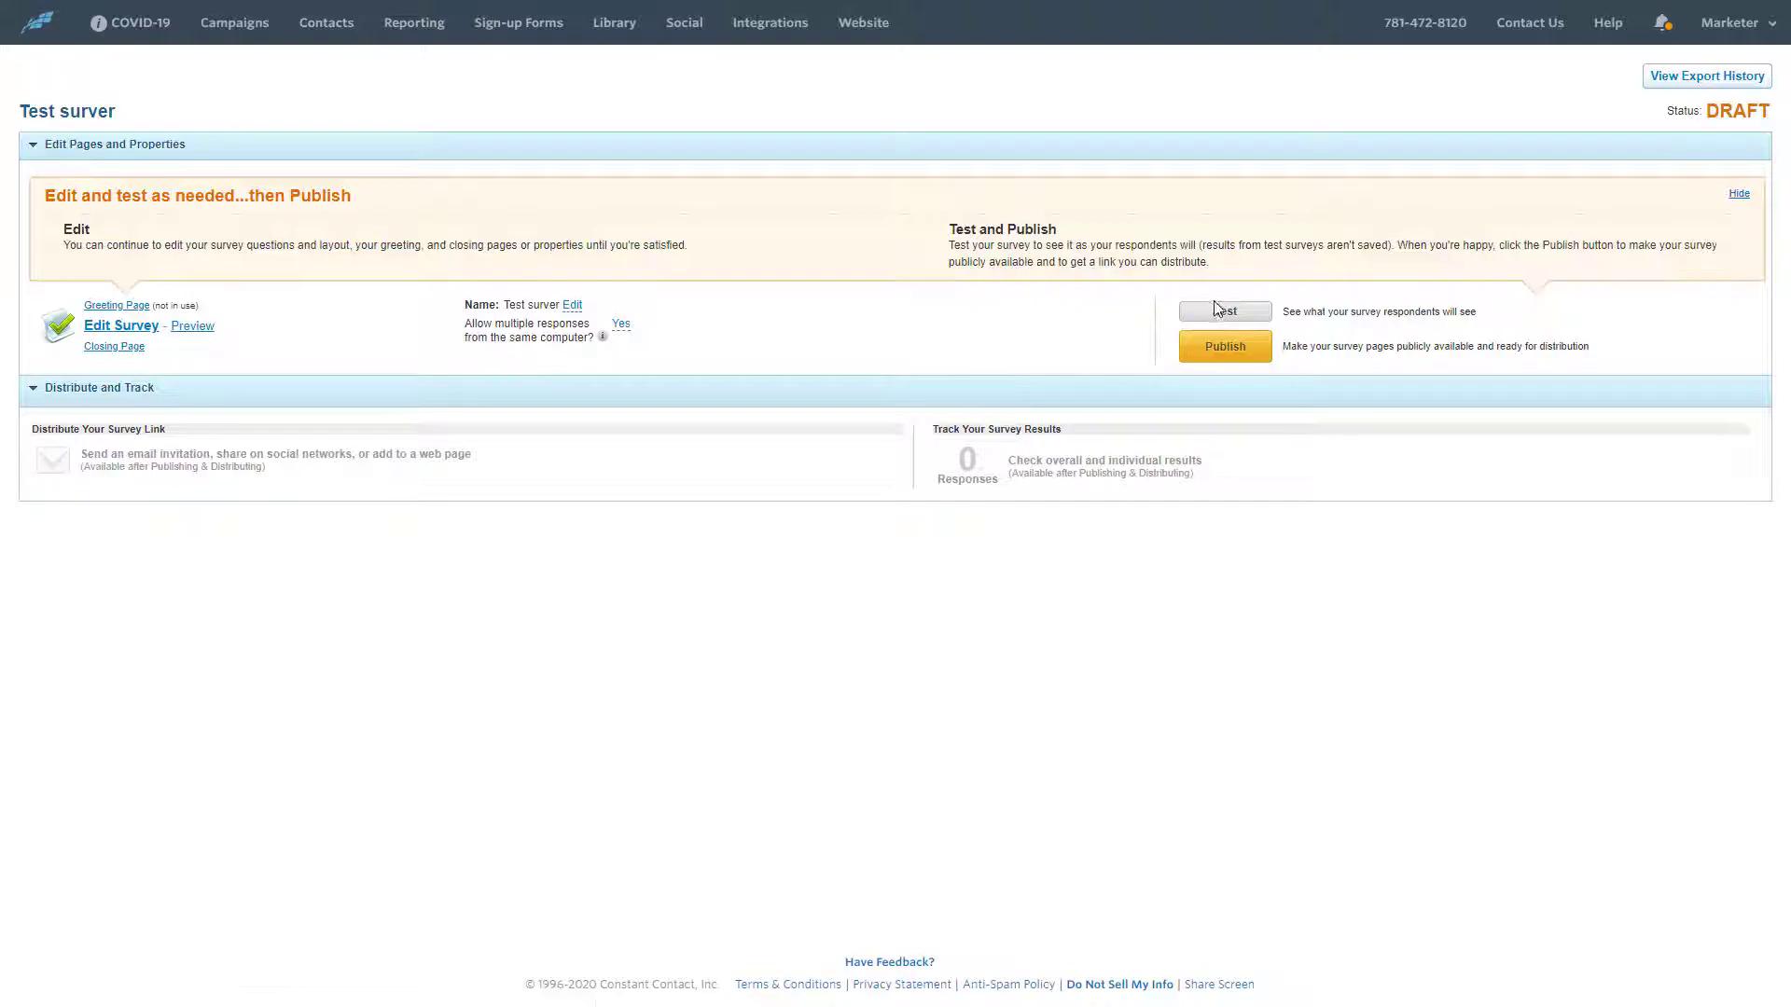
Publish the Test surver survey pages and select its public link
{"action": "left_click", "coordinate": [1226, 312]}
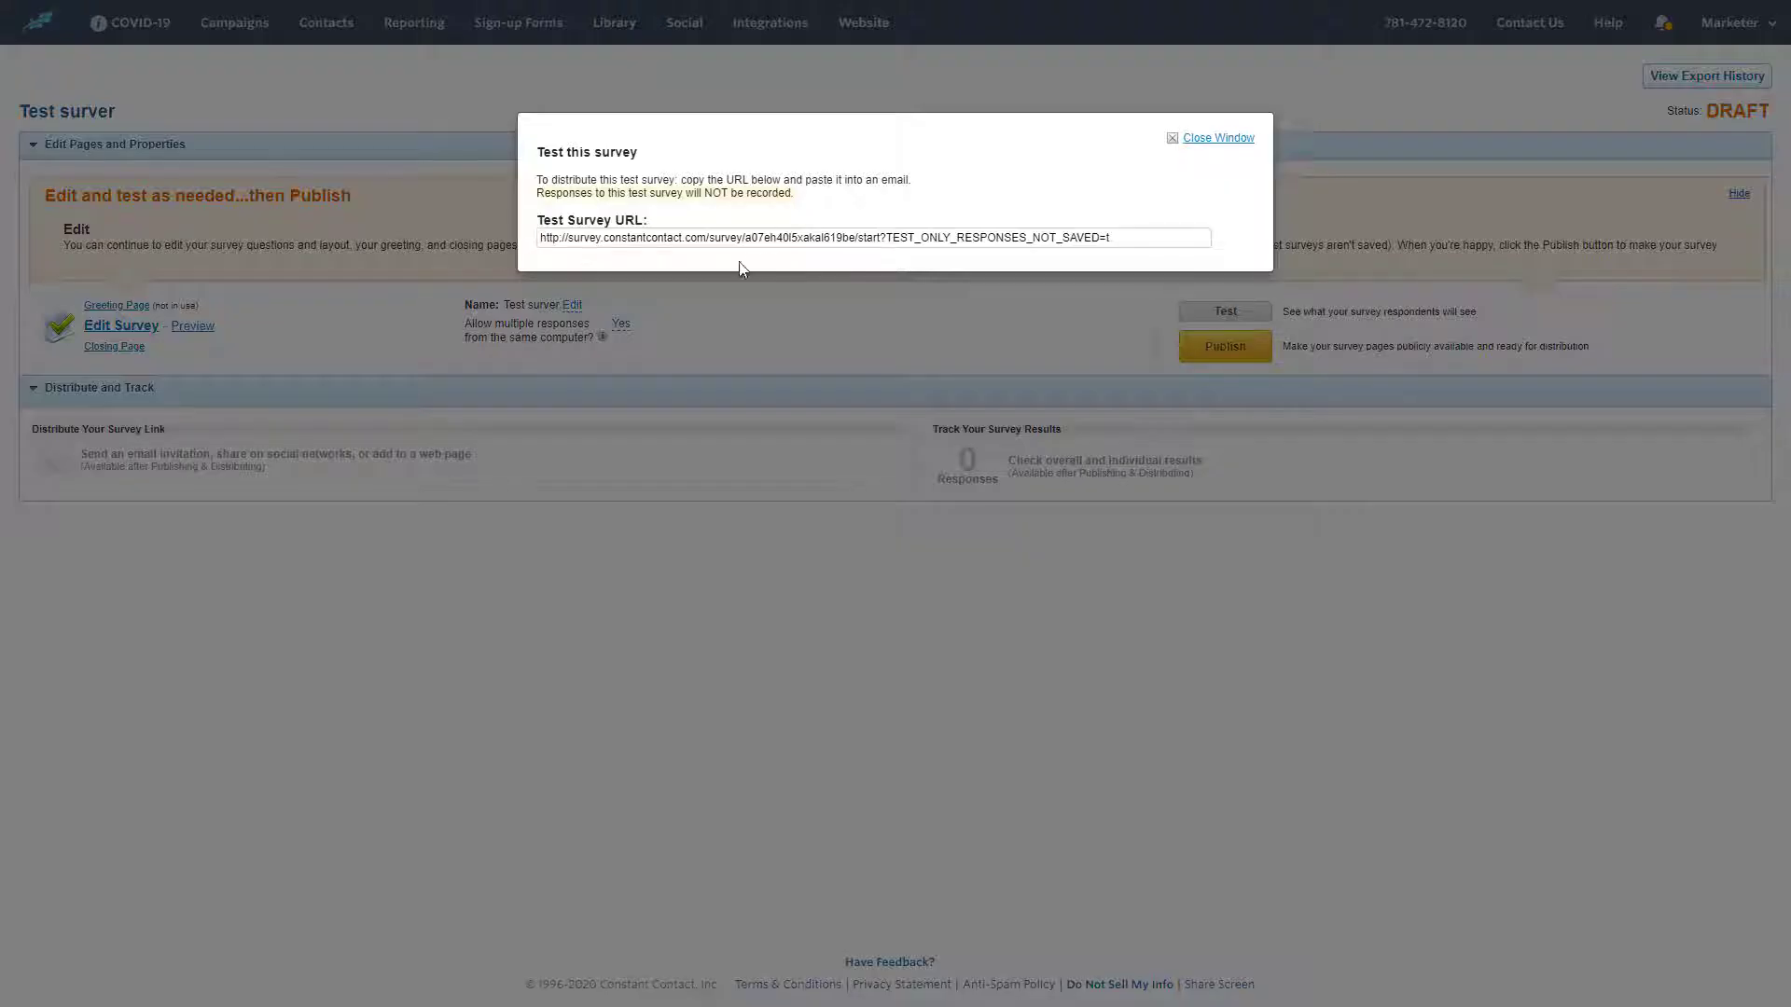
{"action": "left_click", "coordinate": [1221, 142]}
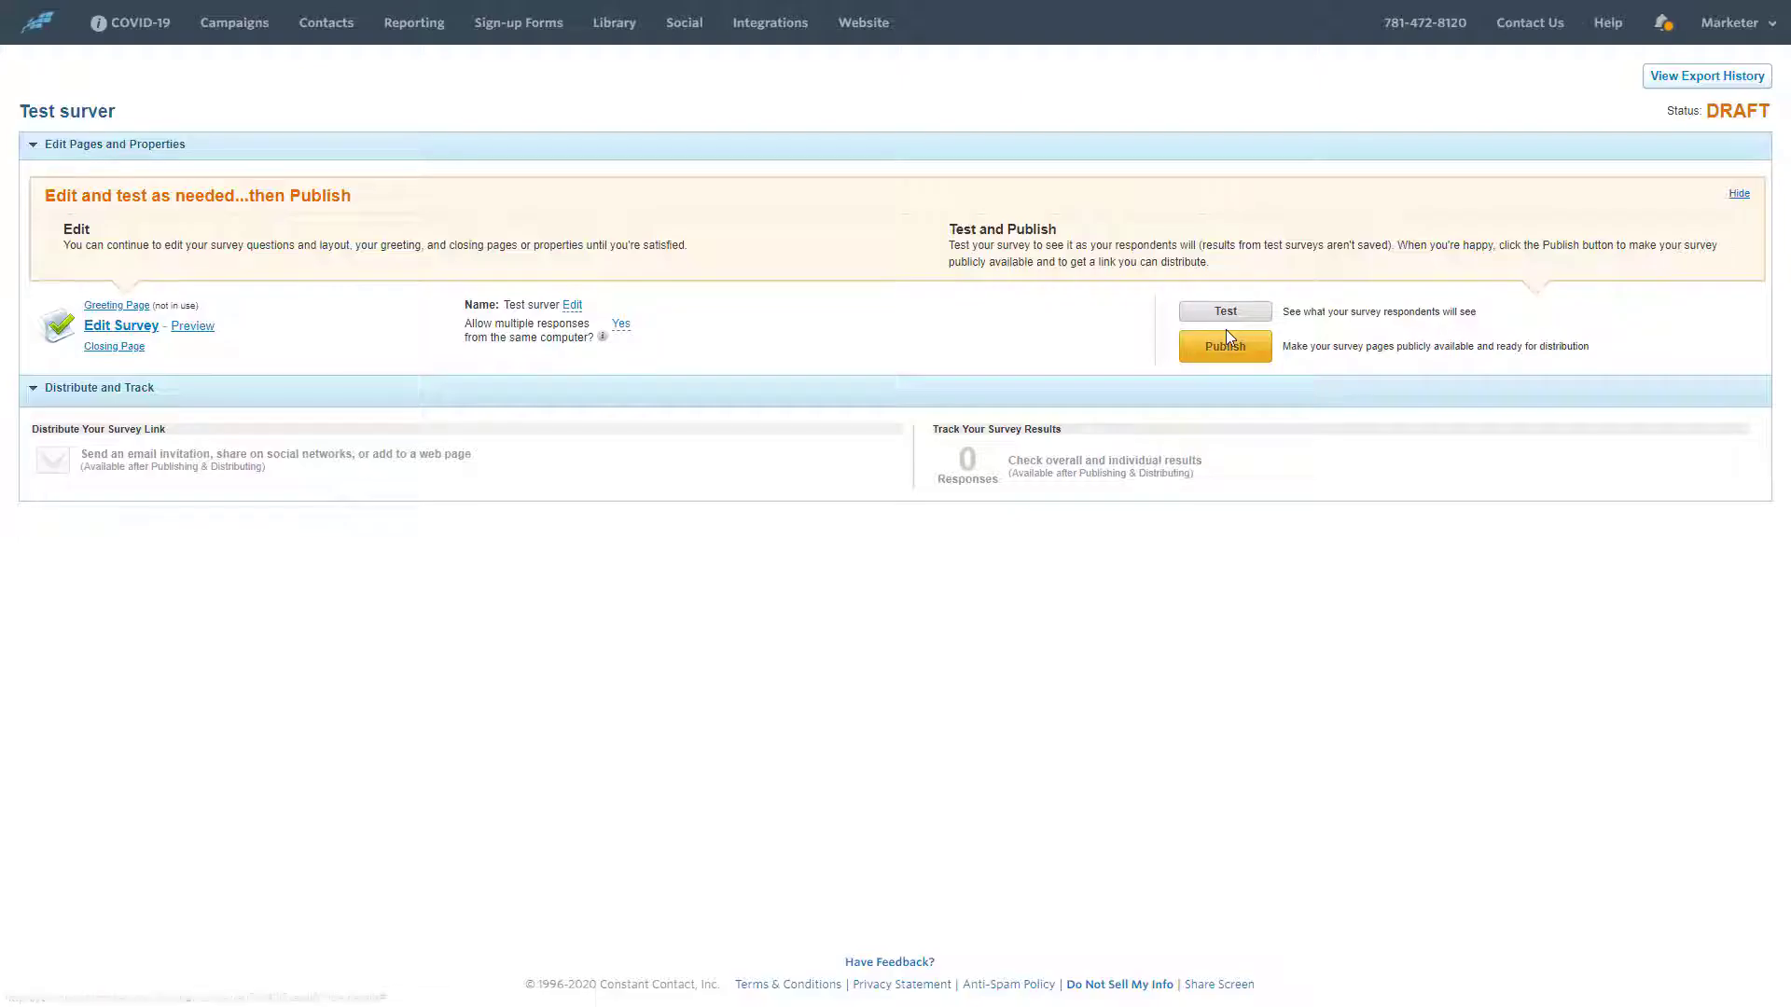
{"action": "left_click", "coordinate": [1227, 346]}
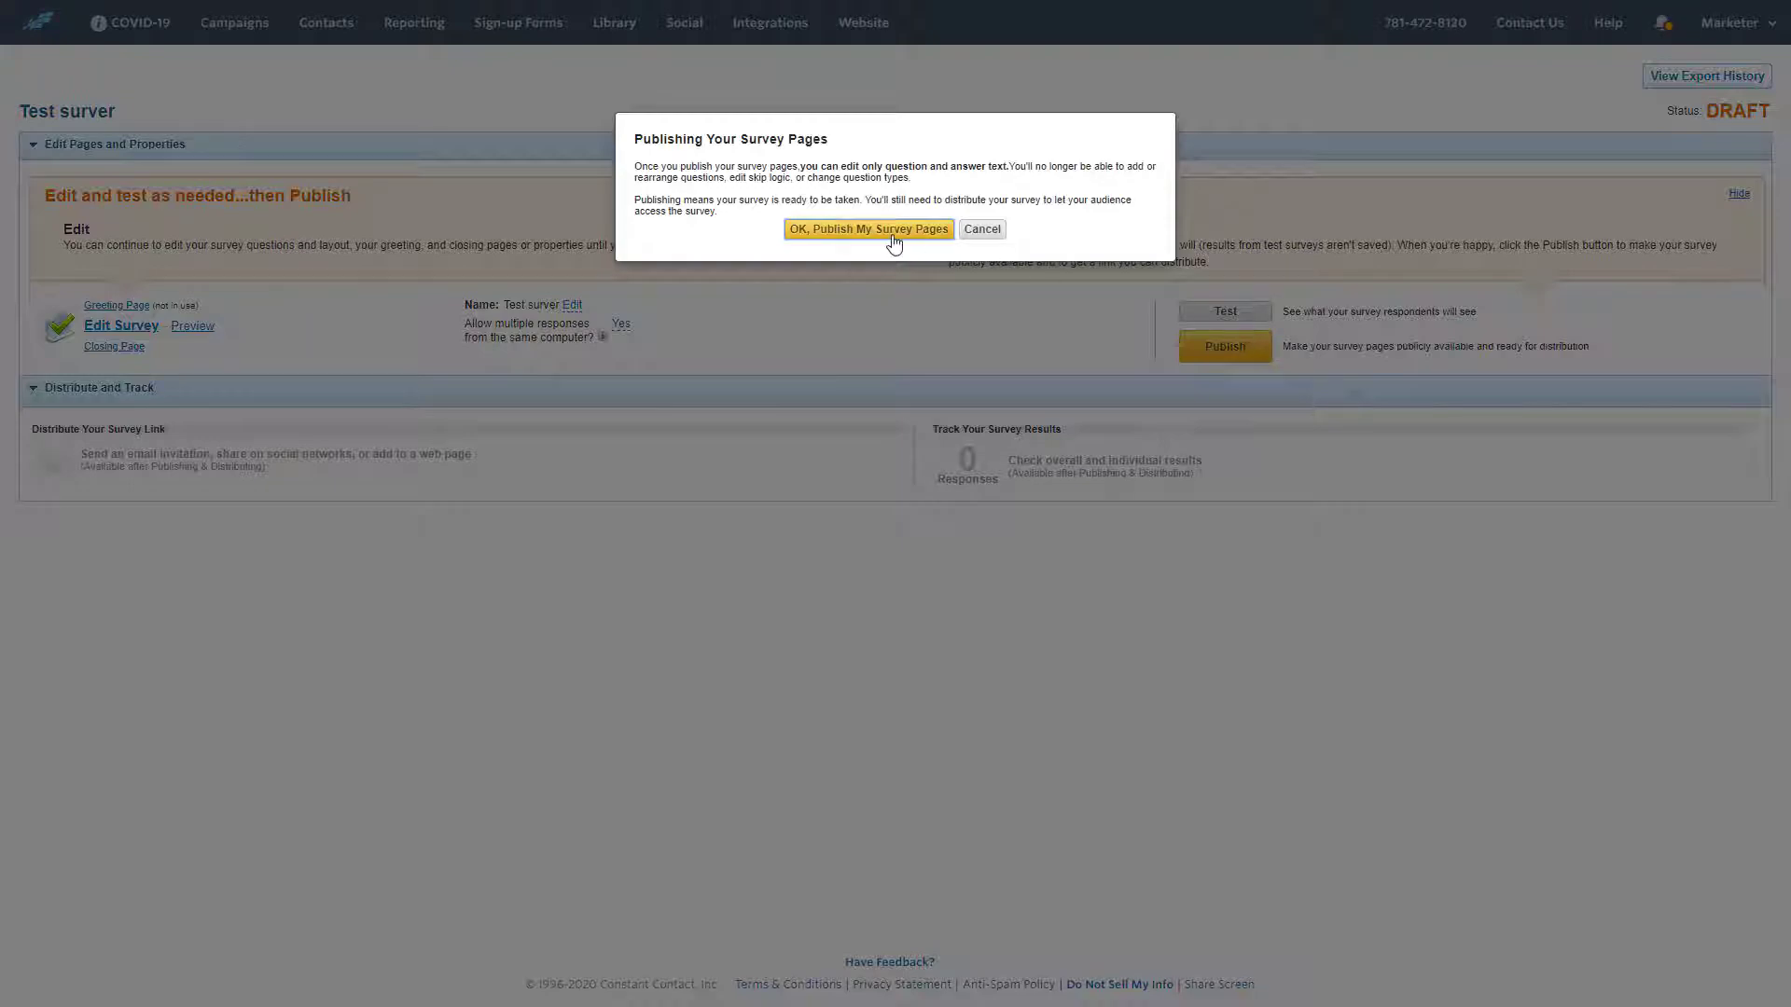
{"action": "left_click", "coordinate": [867, 229]}
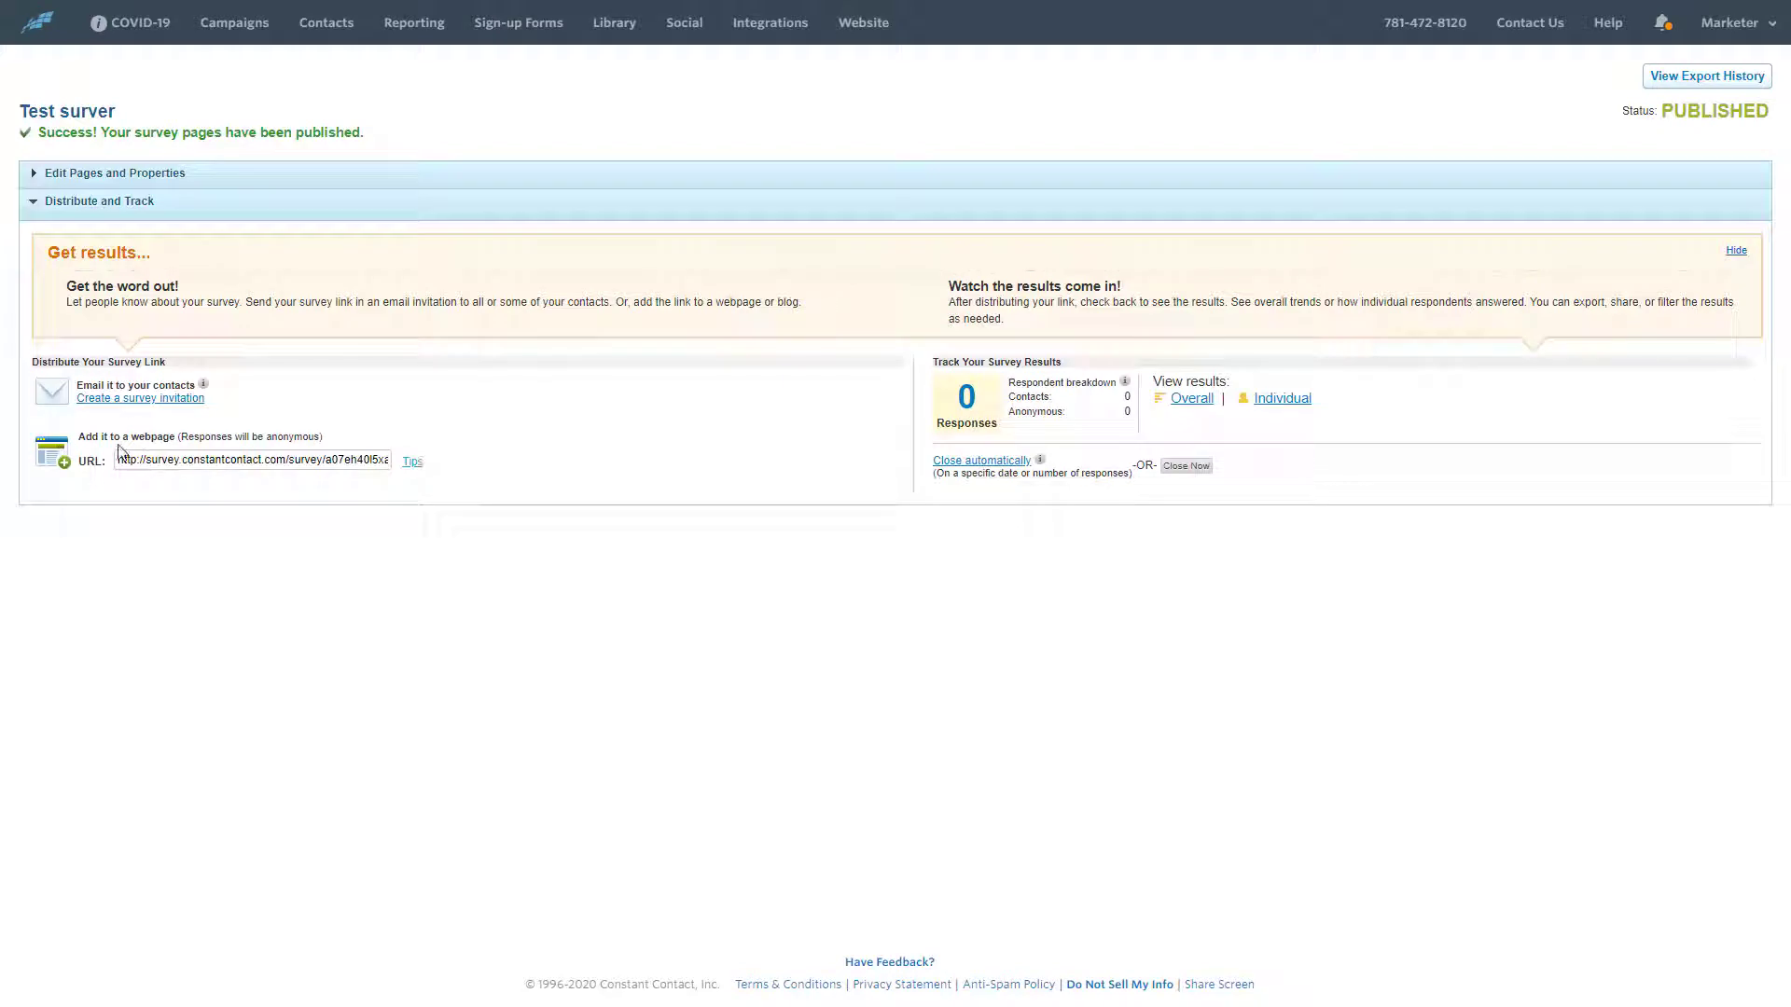
{"action": "left_click_drag", "start_coordinate": [151, 461], "coordinate": [436, 461]}
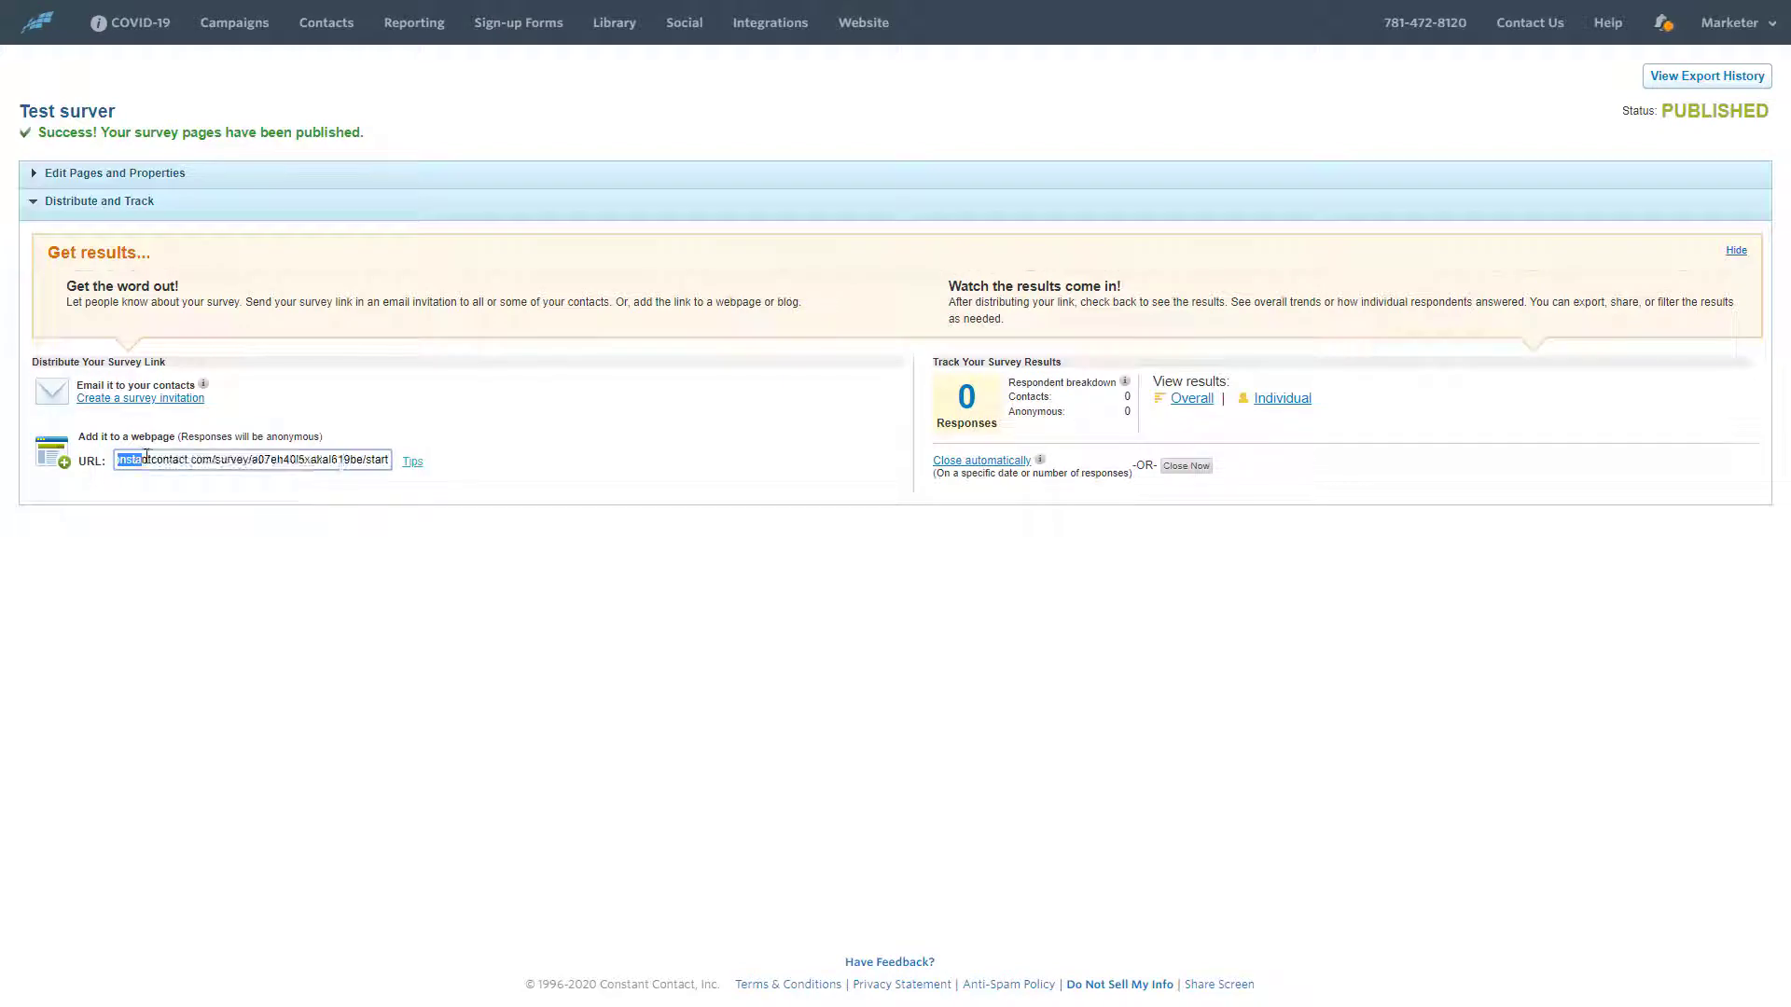
{"action": "left_click", "coordinate": [442, 391]}
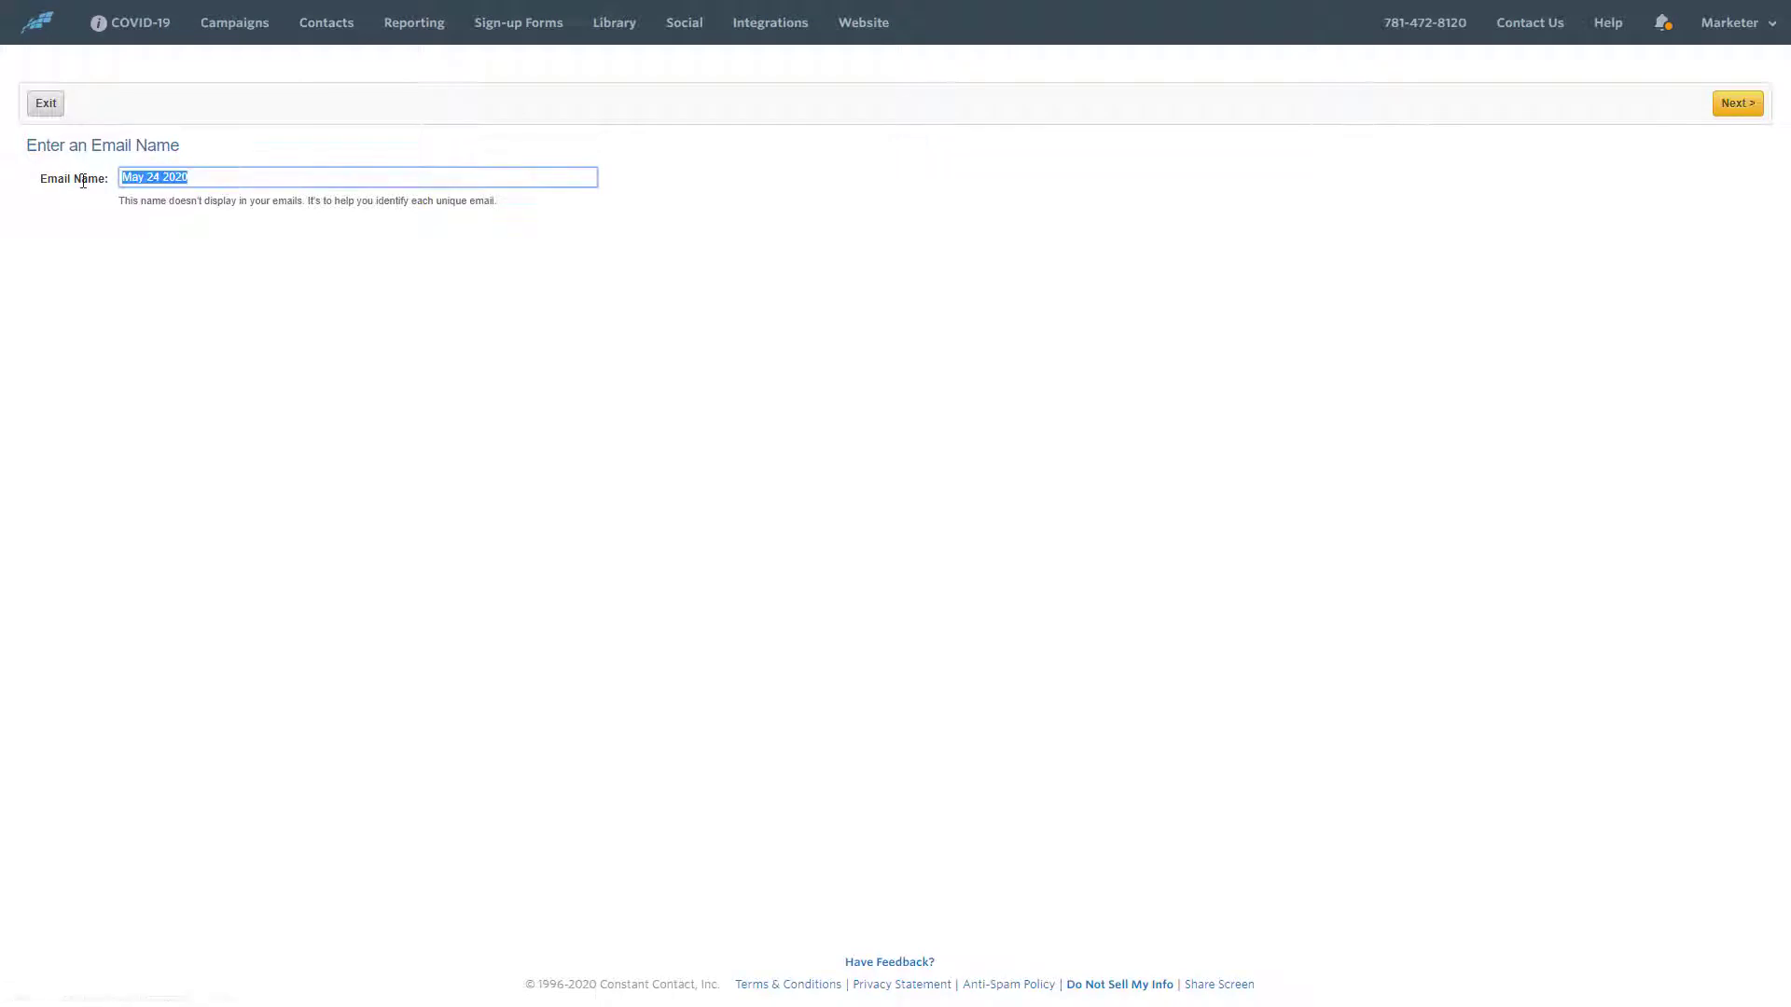
{"action": "type", "text": "Surve"}
{"action": "type", "text": "y Invitation"}
Accept the invitation email name and pass through its message and design steps
{"action": "key", "text": "Return"}
{"action": "left_click", "coordinate": [378, 277]}
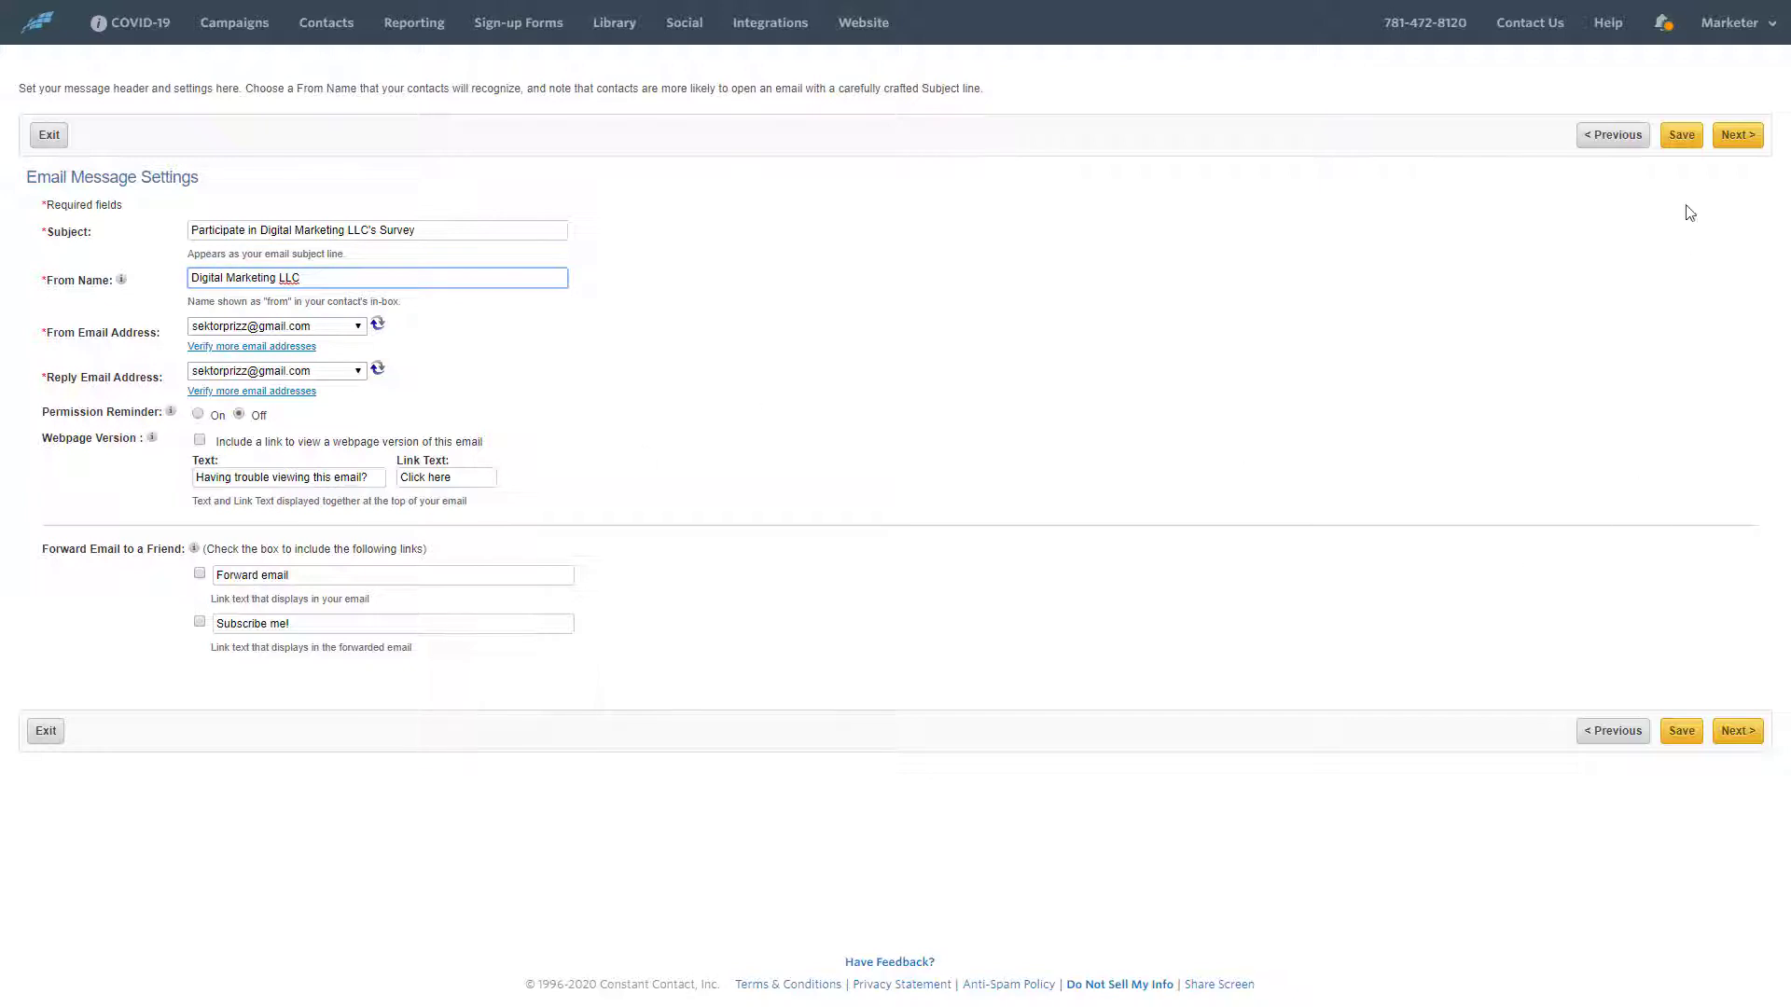
{"action": "left_click", "coordinate": [1736, 134]}
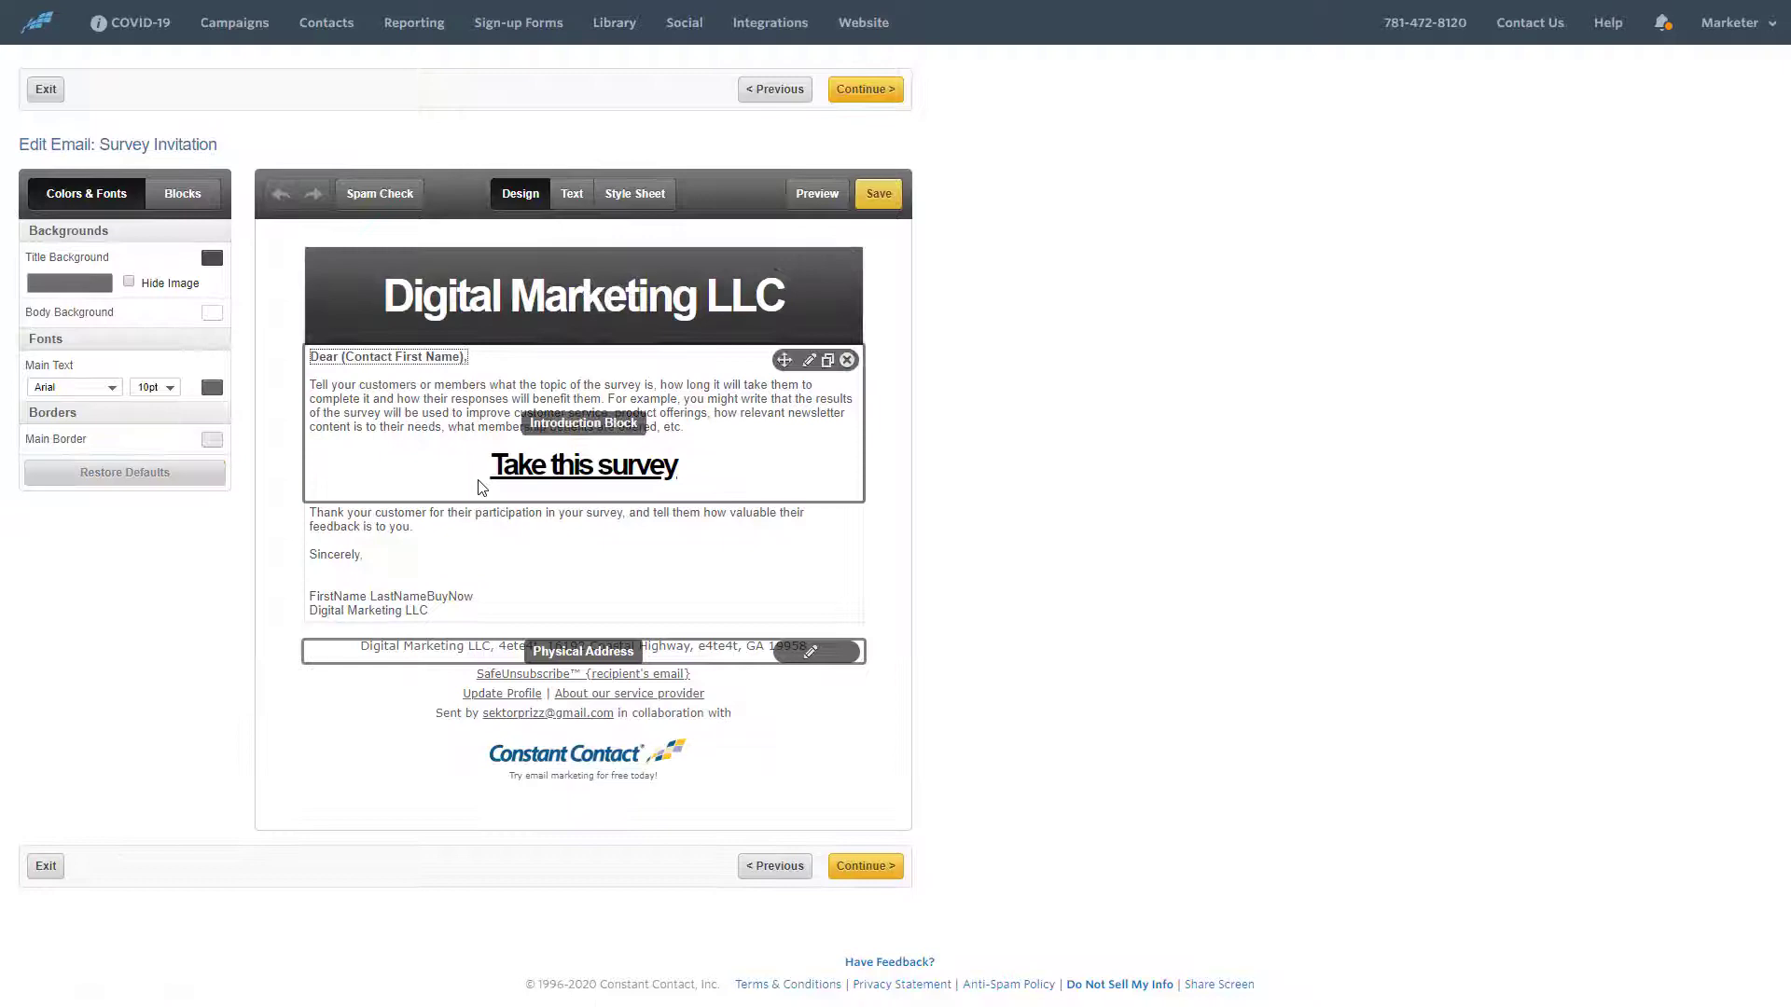
{"action": "left_click", "coordinate": [427, 588]}
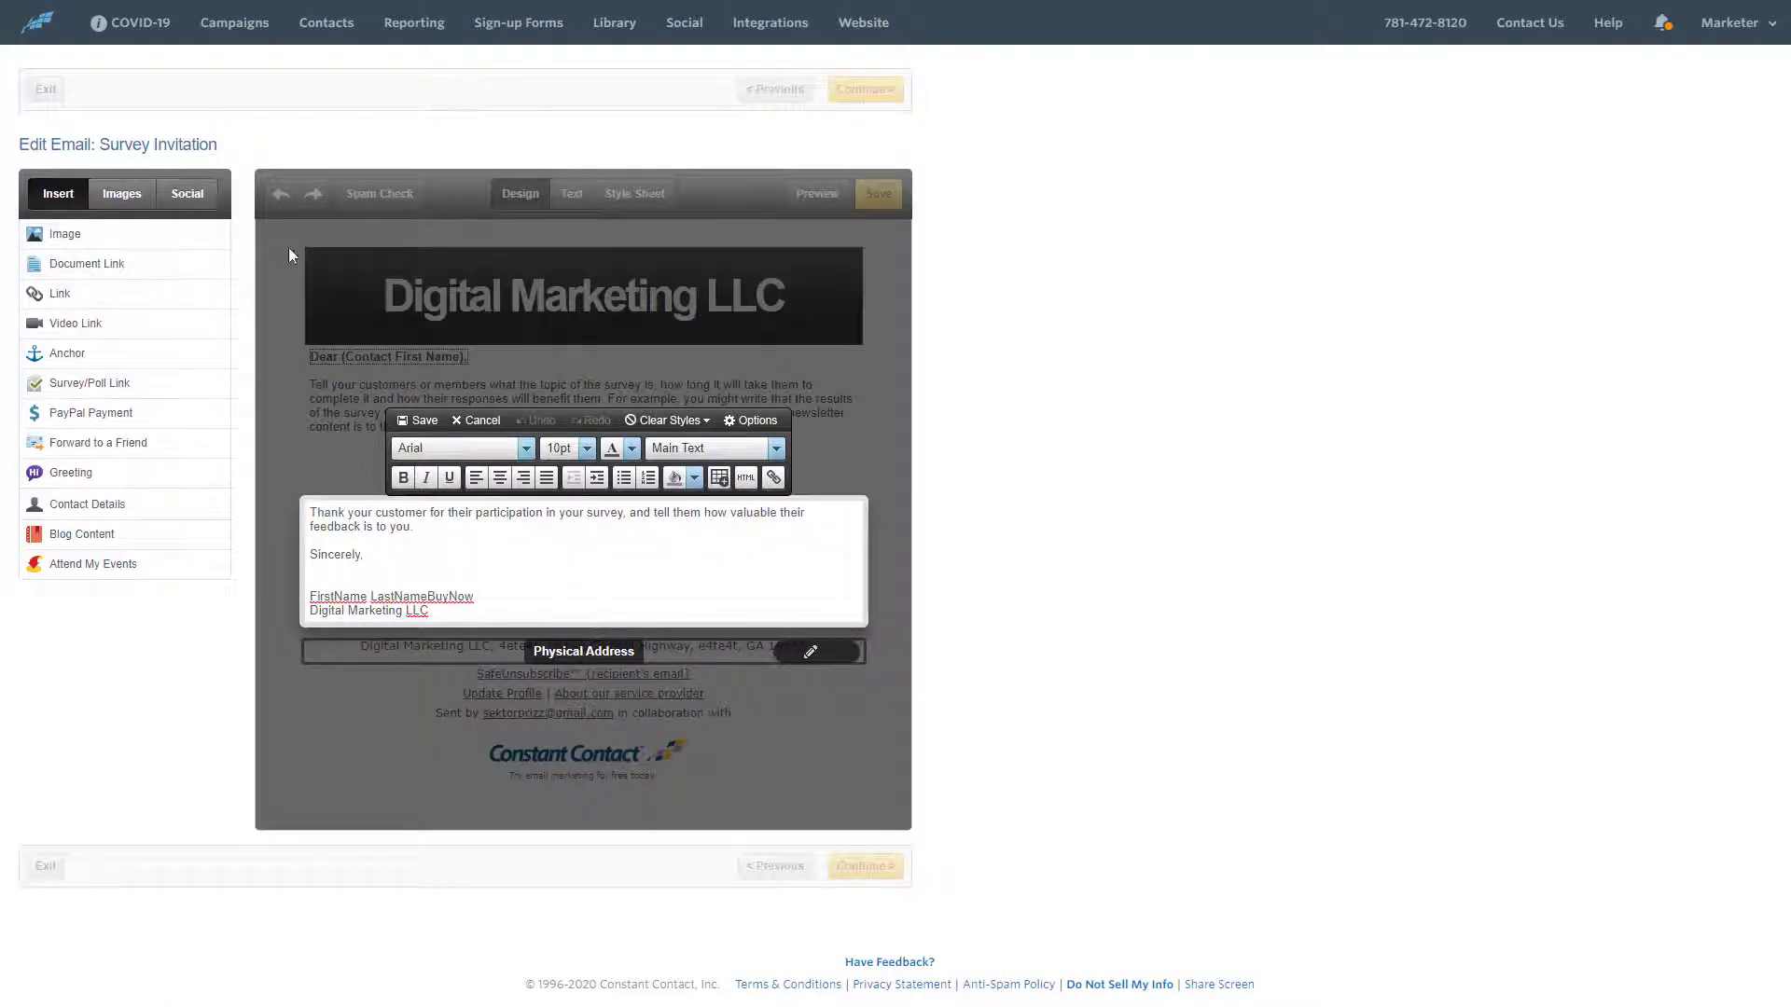
{"action": "left_click", "coordinate": [420, 420]}
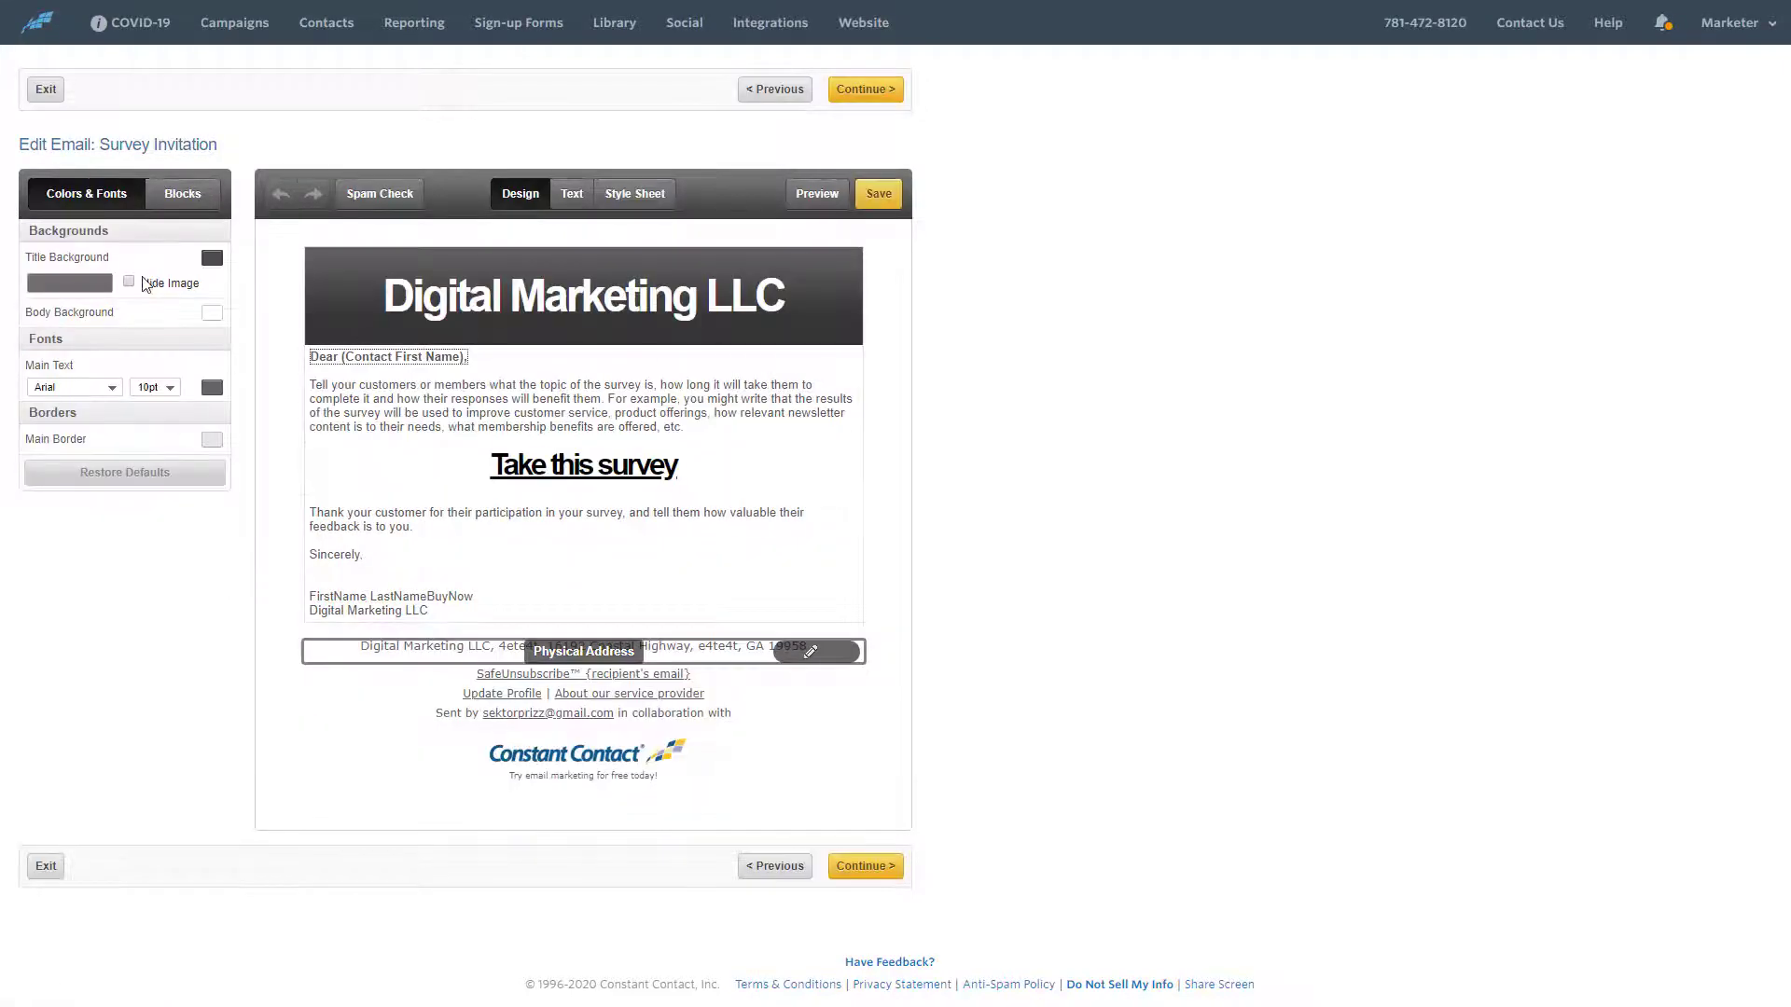
Keep the General Interest recipient list and finish with the email as Draft
{"action": "left_click", "coordinate": [865, 864]}
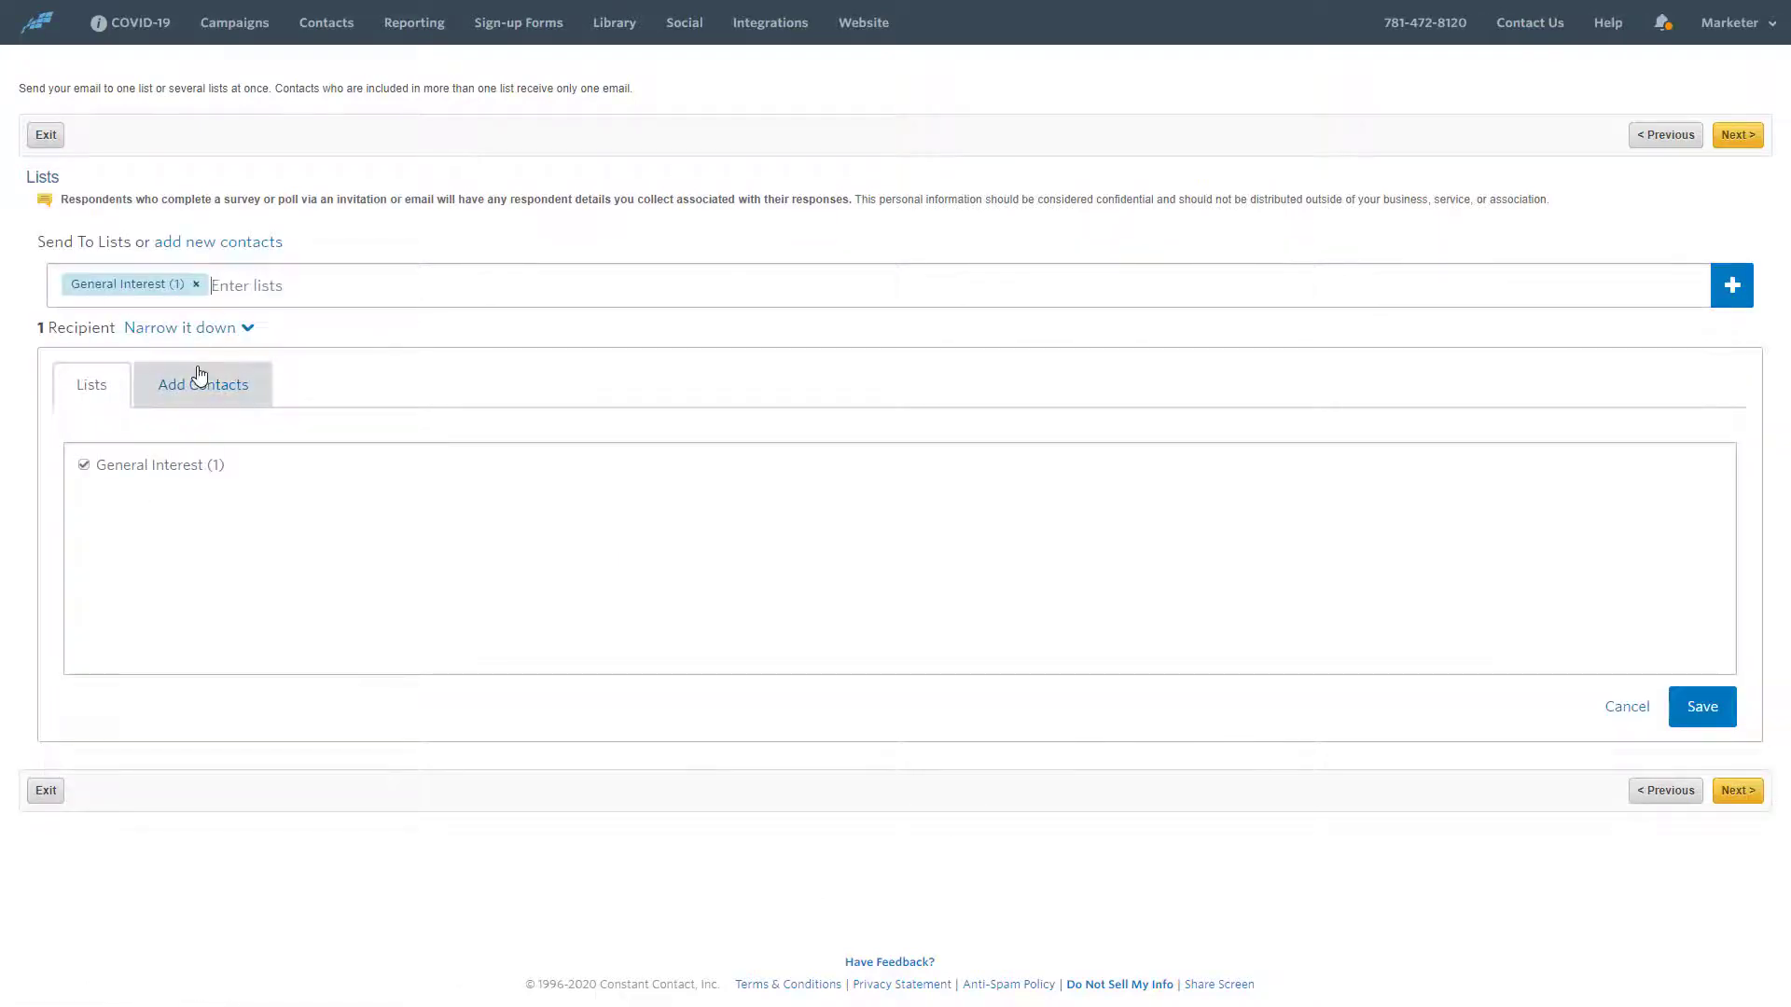
{"action": "left_click", "coordinate": [203, 384]}
{"action": "left_click", "coordinate": [91, 384]}
{"action": "left_click", "coordinate": [1739, 136]}
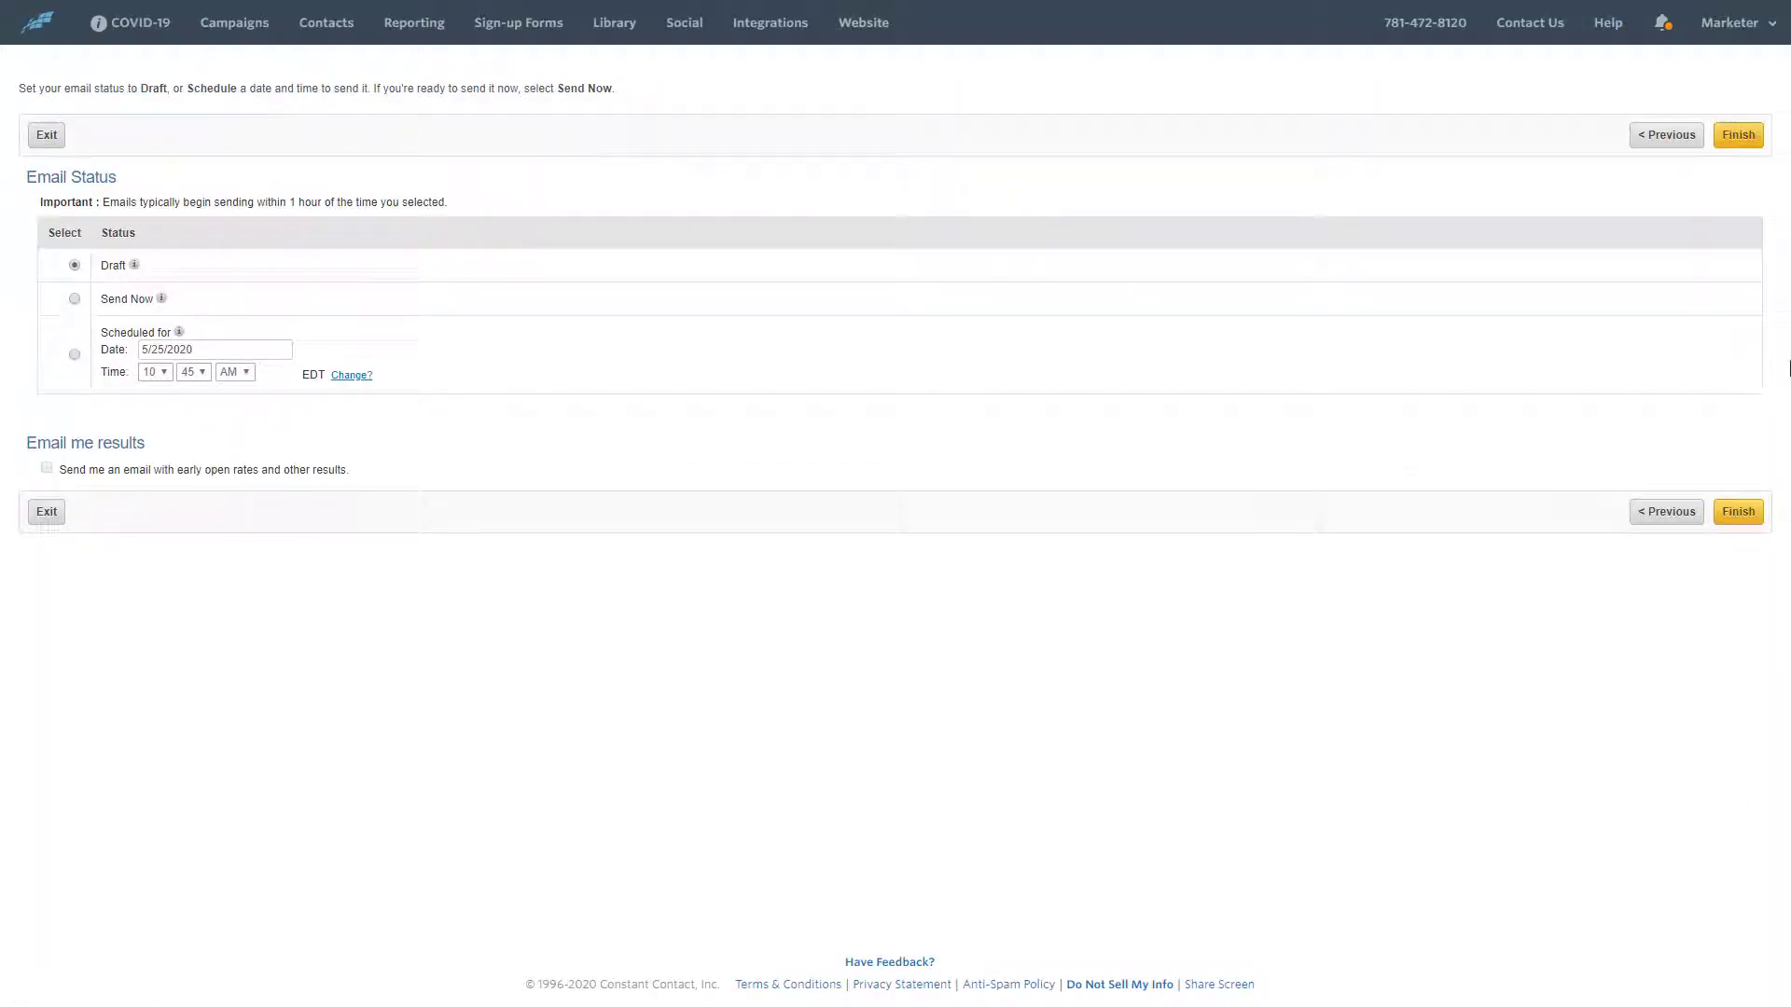
{"action": "left_click", "coordinate": [1737, 512]}
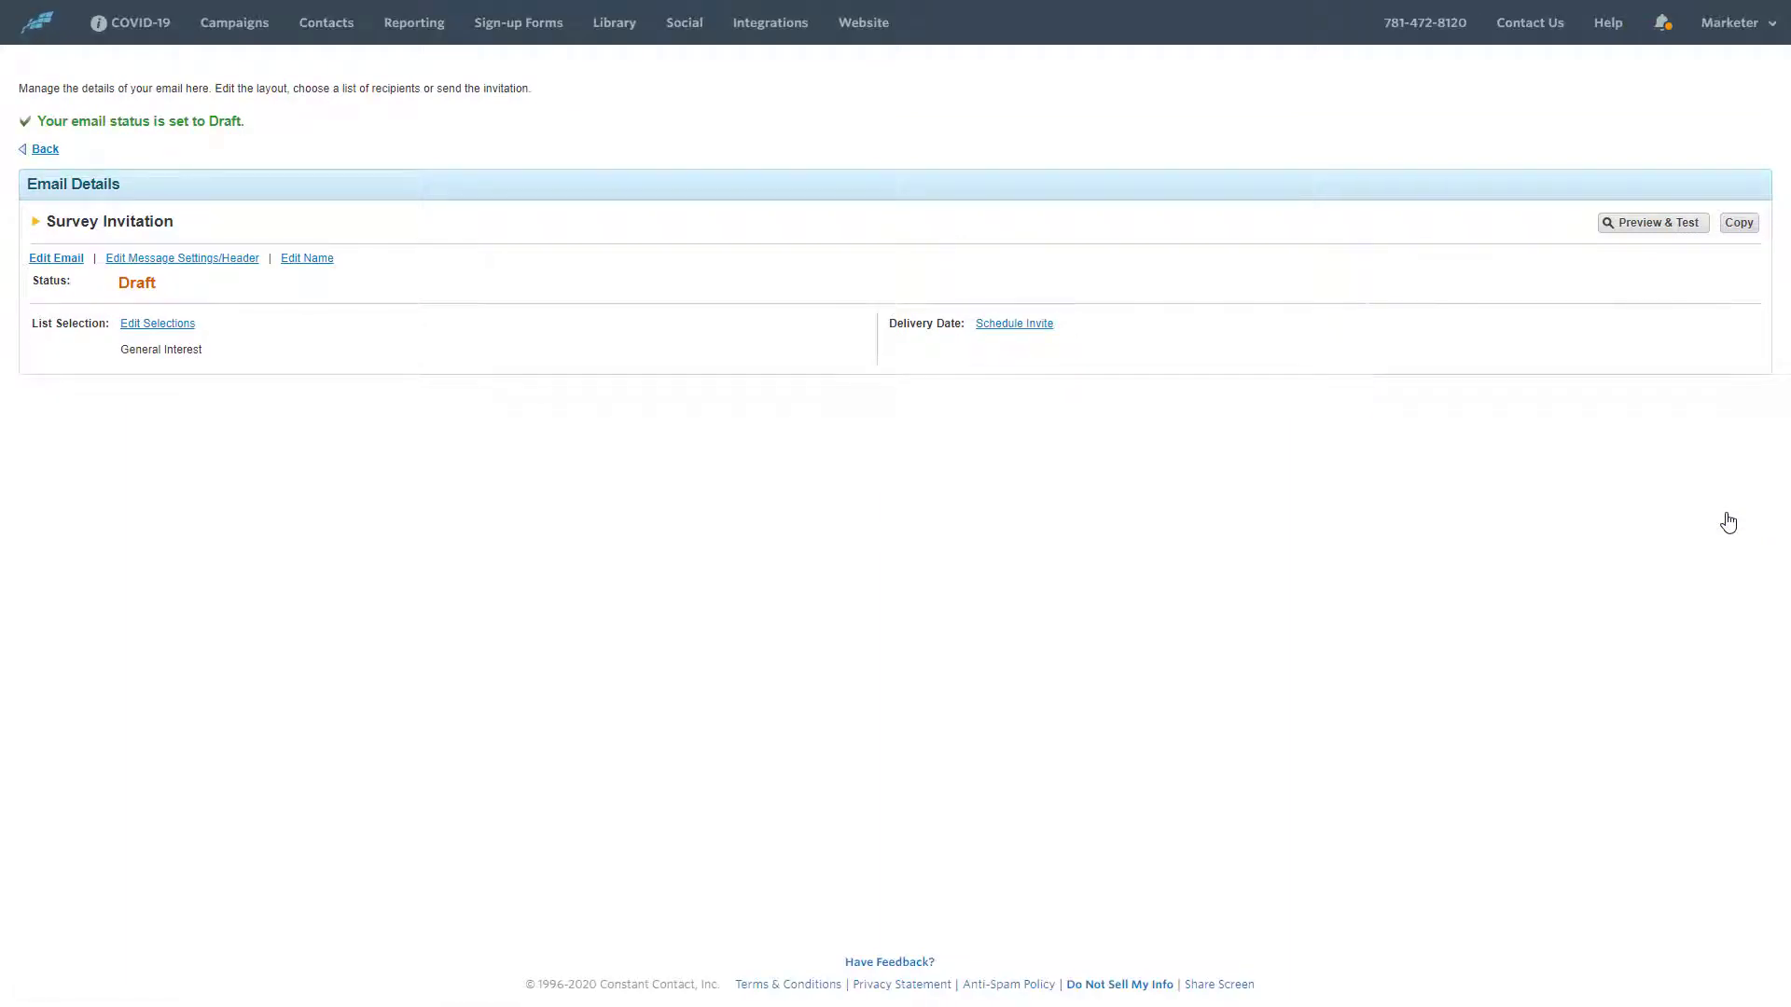
Create a new Email Automation series named 'New automated sequence'
{"action": "left_click", "coordinate": [234, 23]}
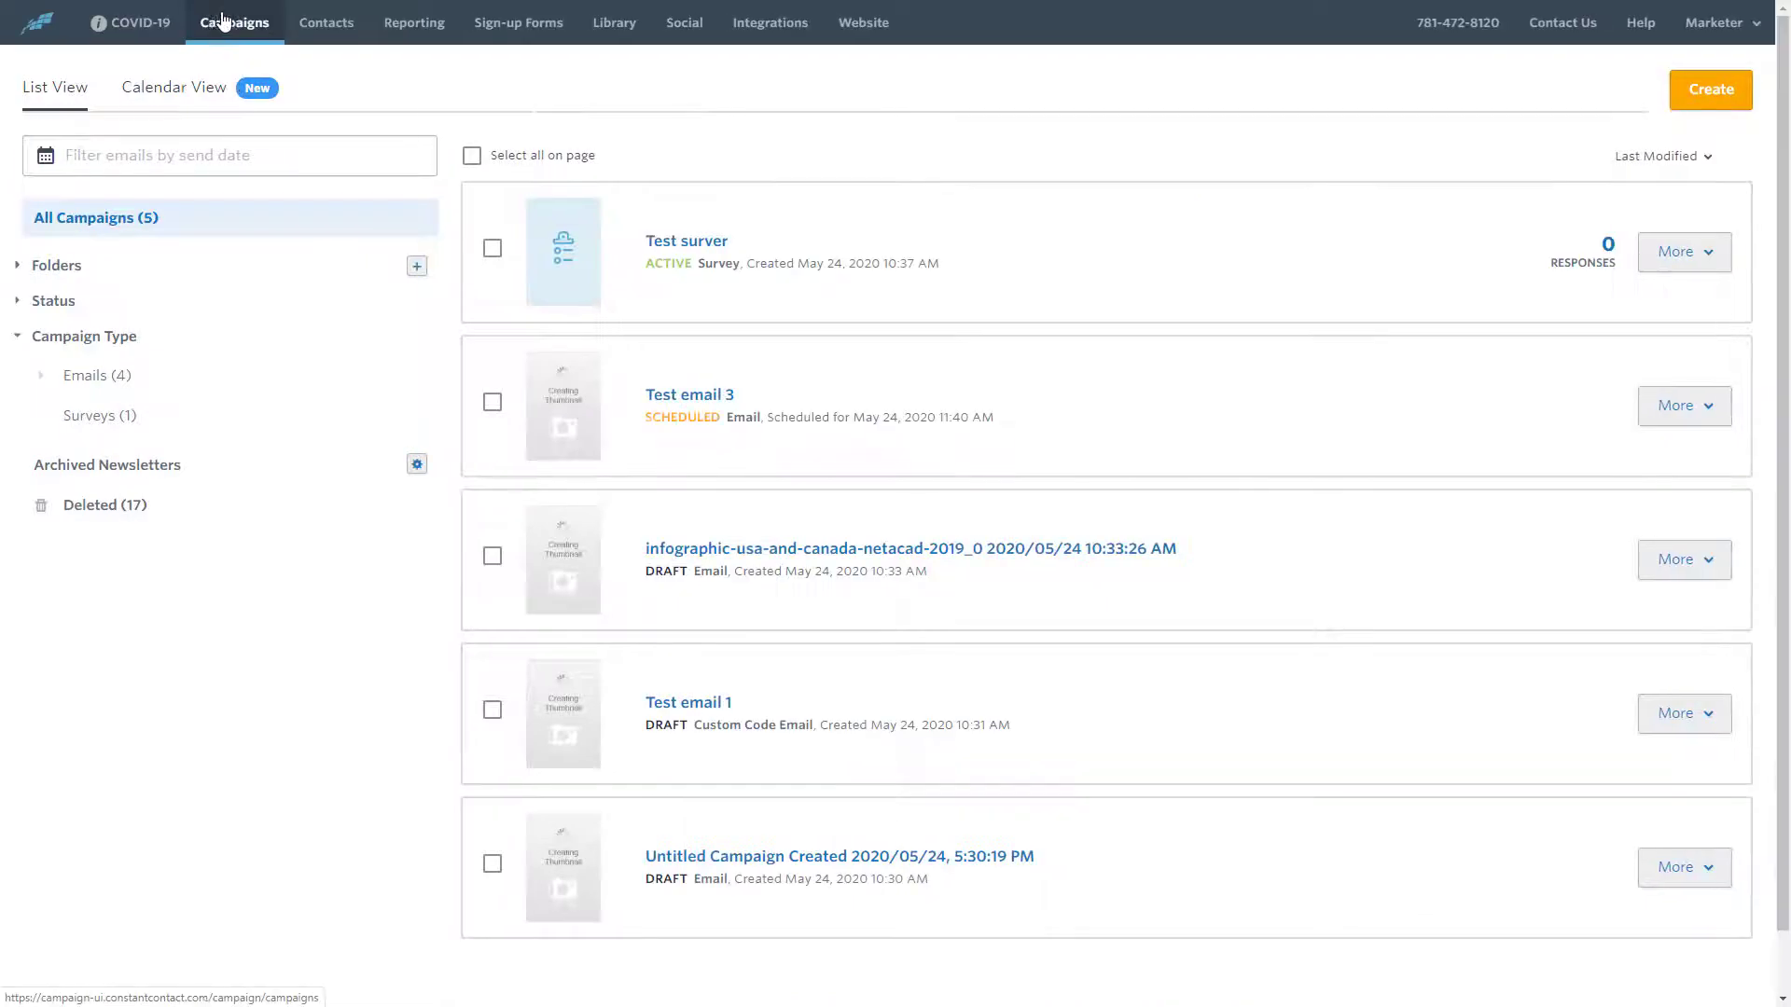
{"action": "left_click", "coordinate": [1716, 158]}
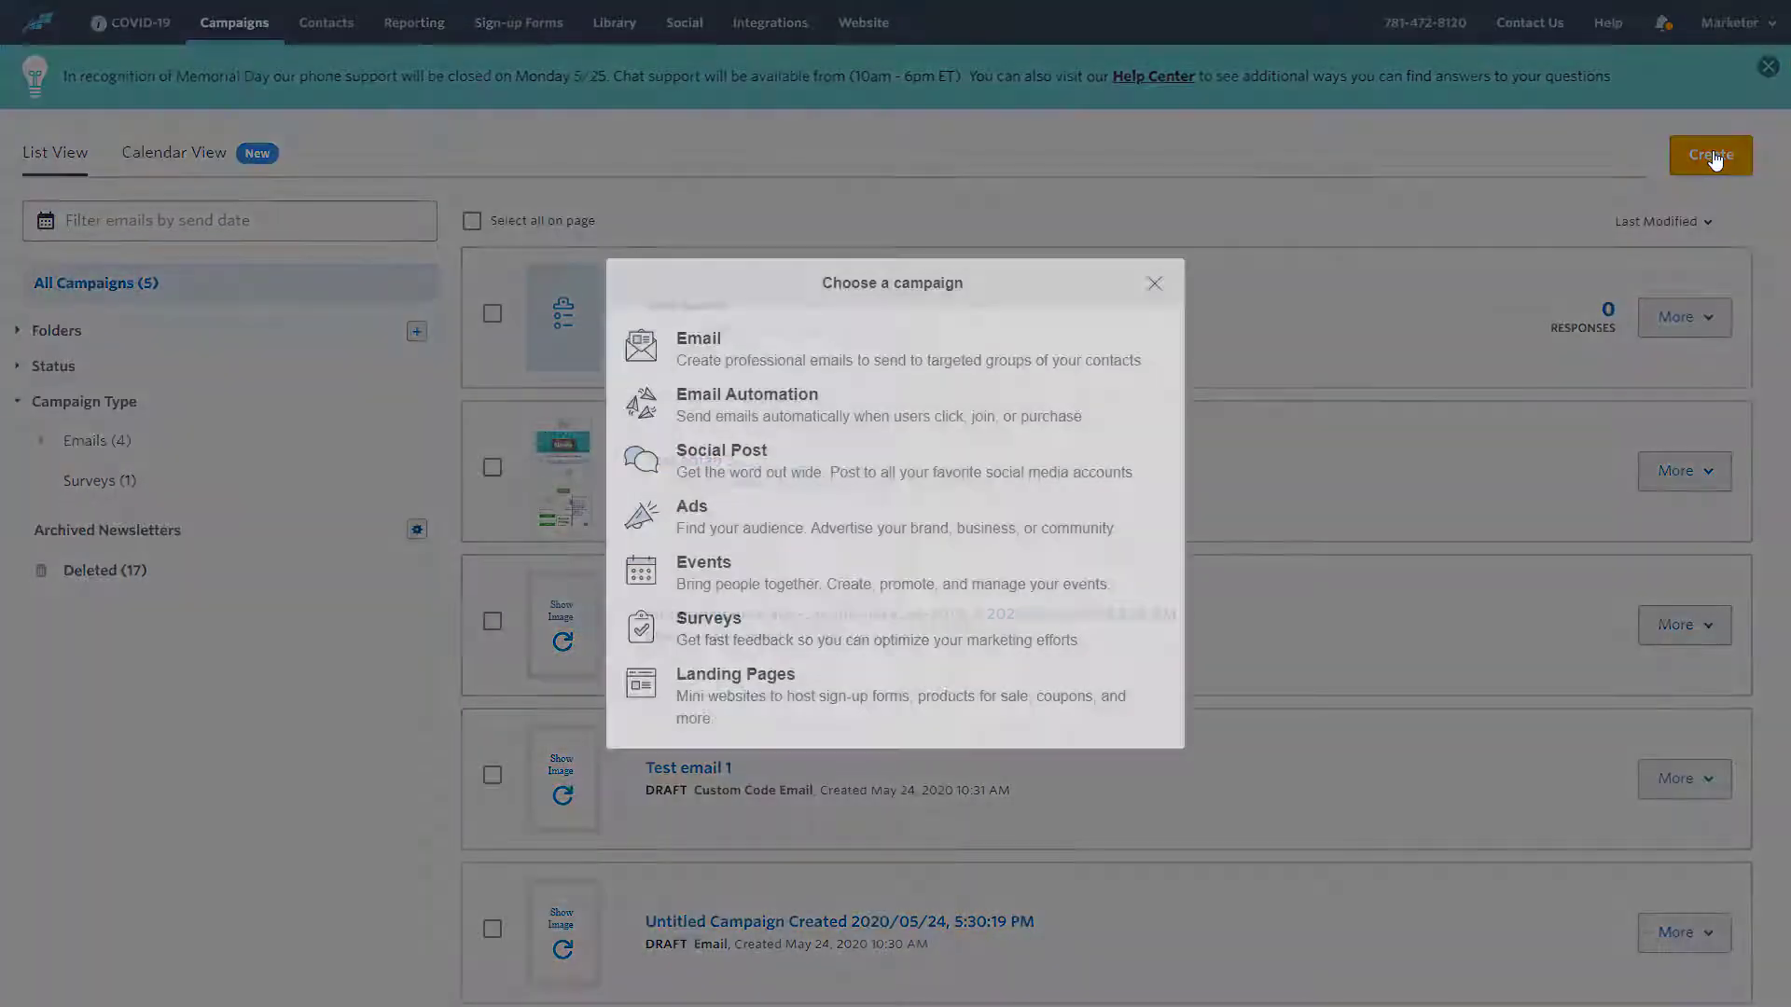
{"action": "left_click", "coordinate": [859, 397]}
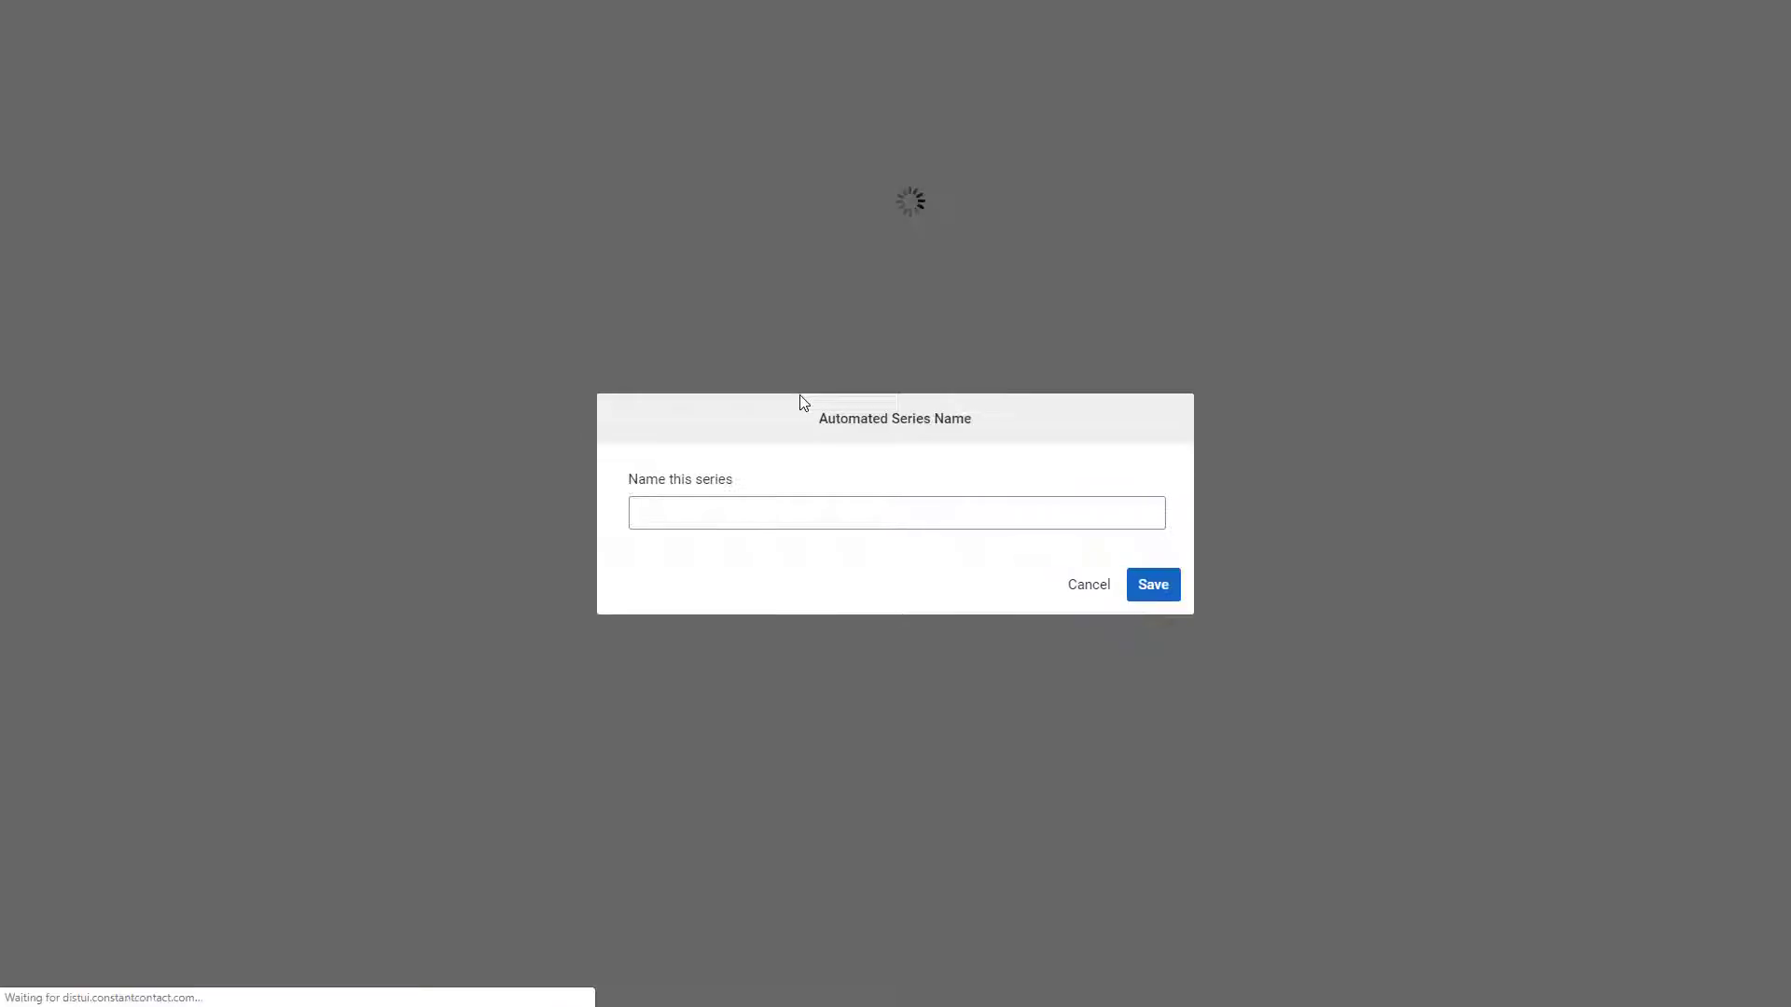
{"action": "type", "text": "New"}
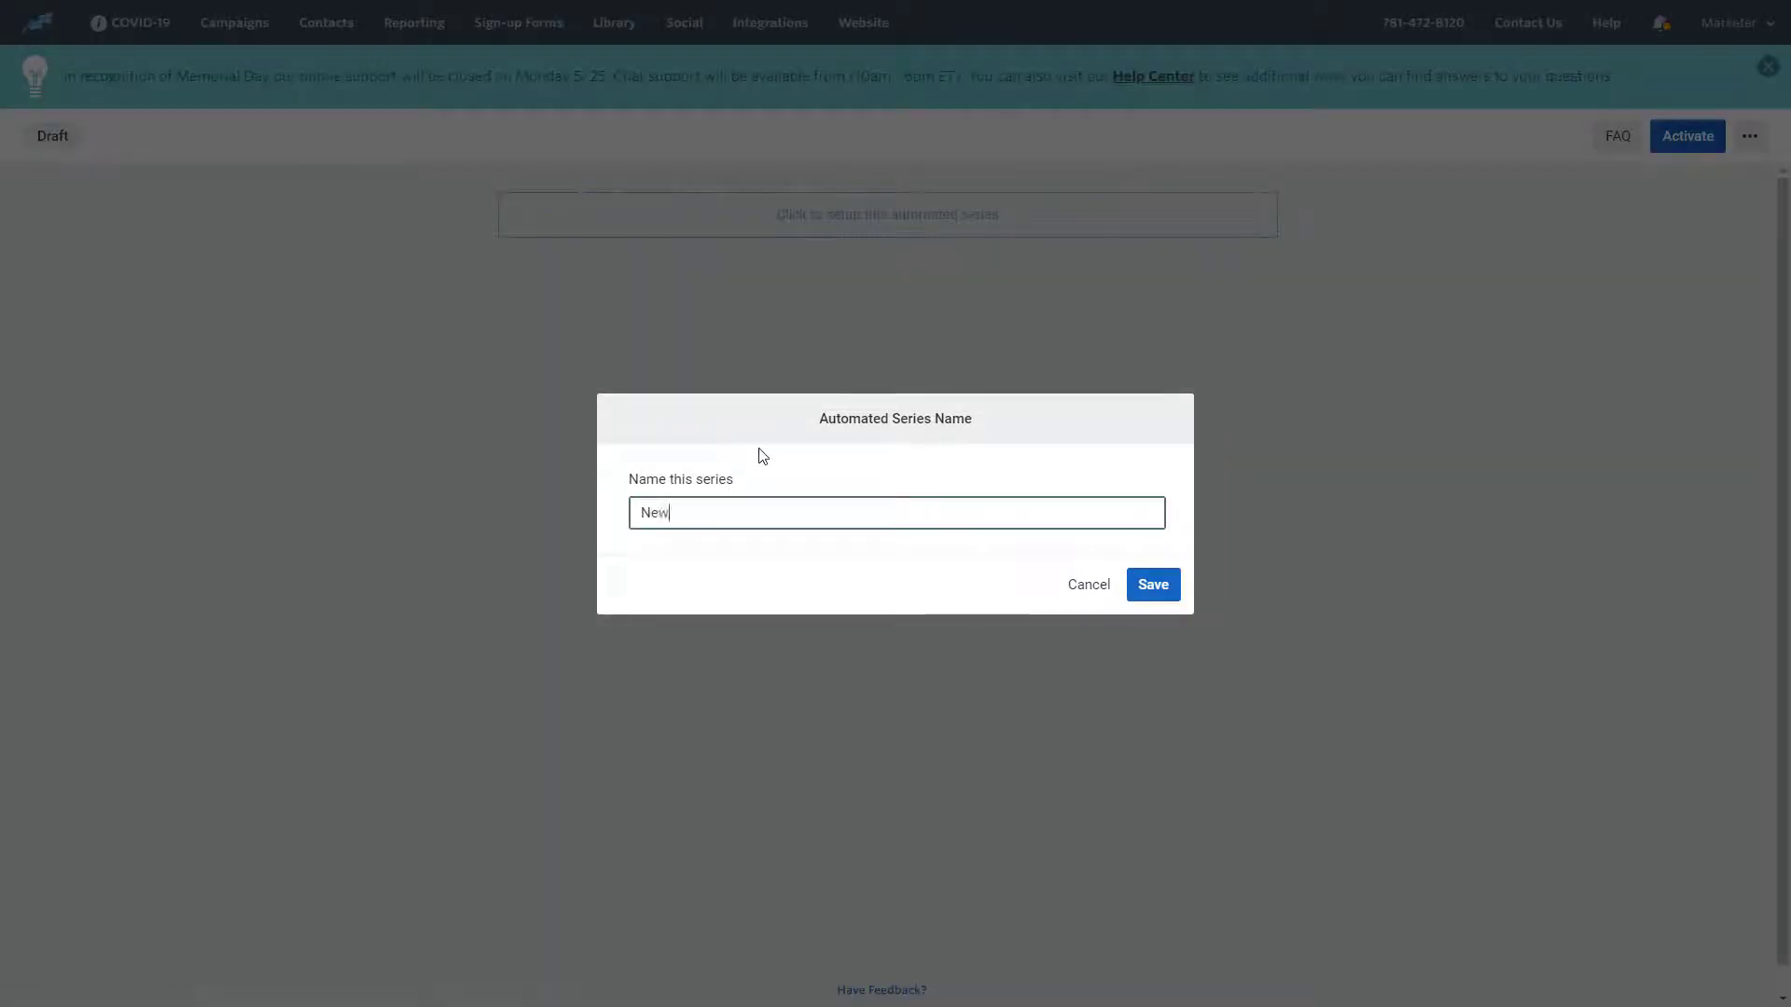
{"action": "type", "text": " automated sequence"}
{"action": "left_click", "coordinate": [1154, 584]}
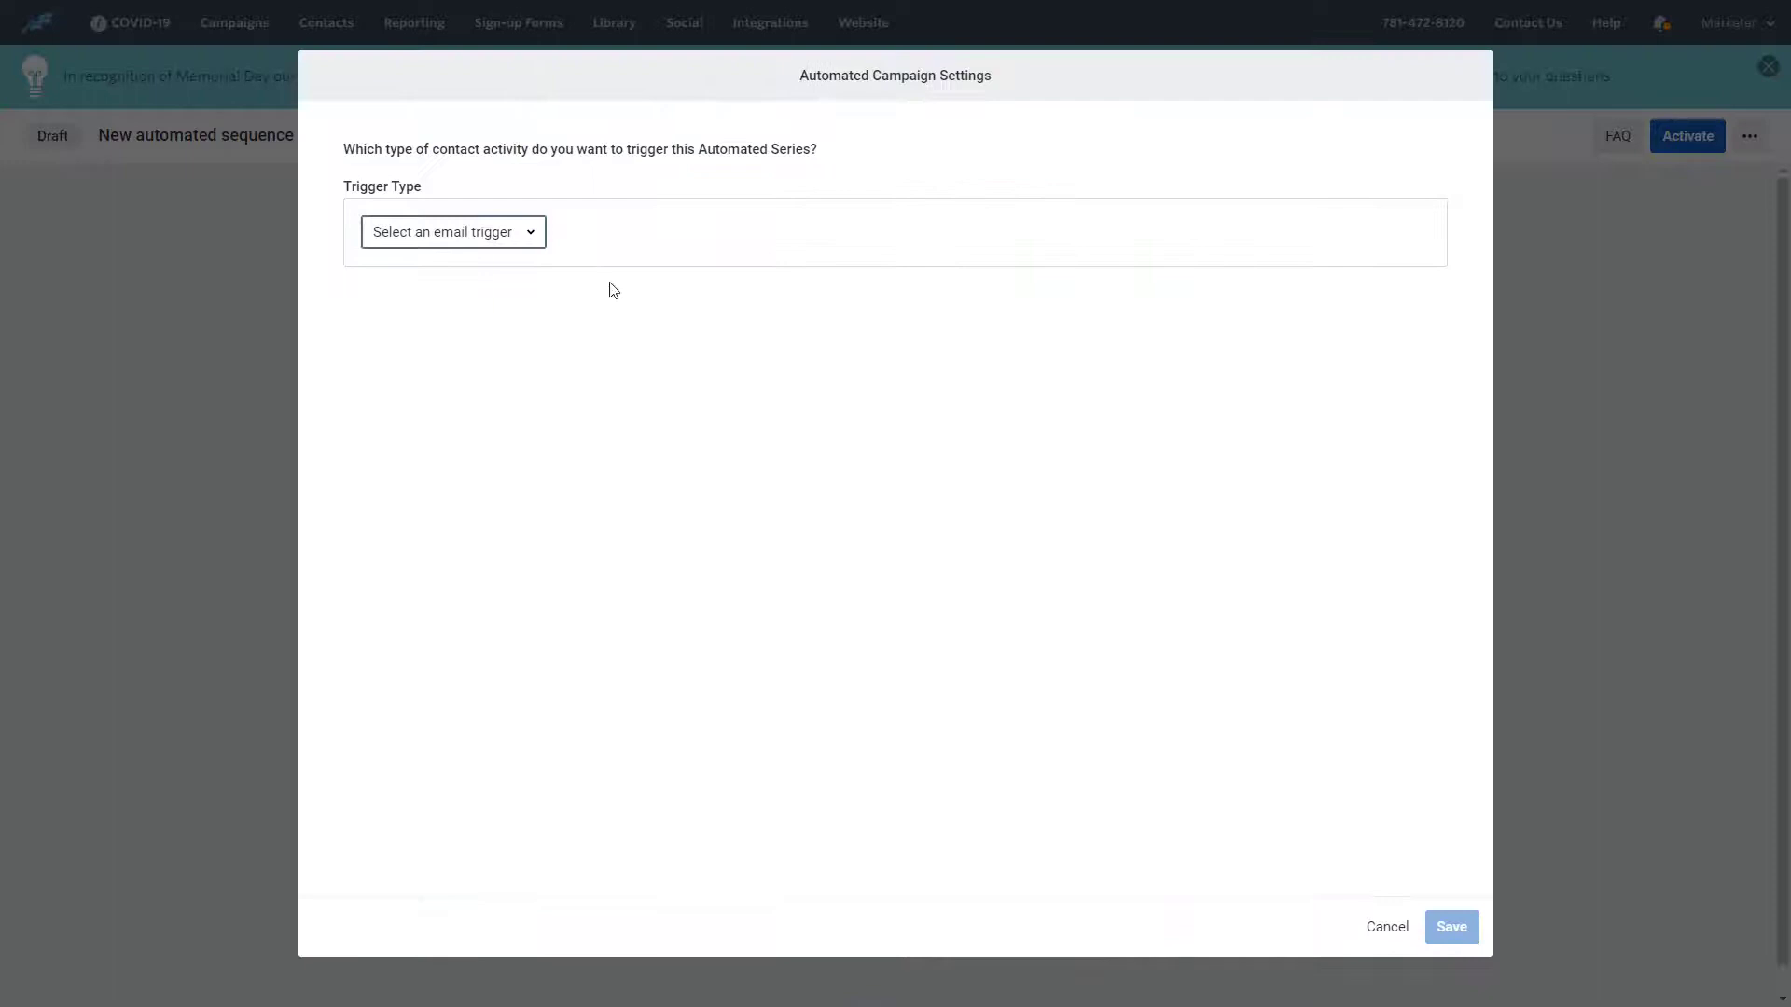
Set the trigger to 'A contact joins a list' for General Interest and save
{"action": "left_click", "coordinate": [452, 232]}
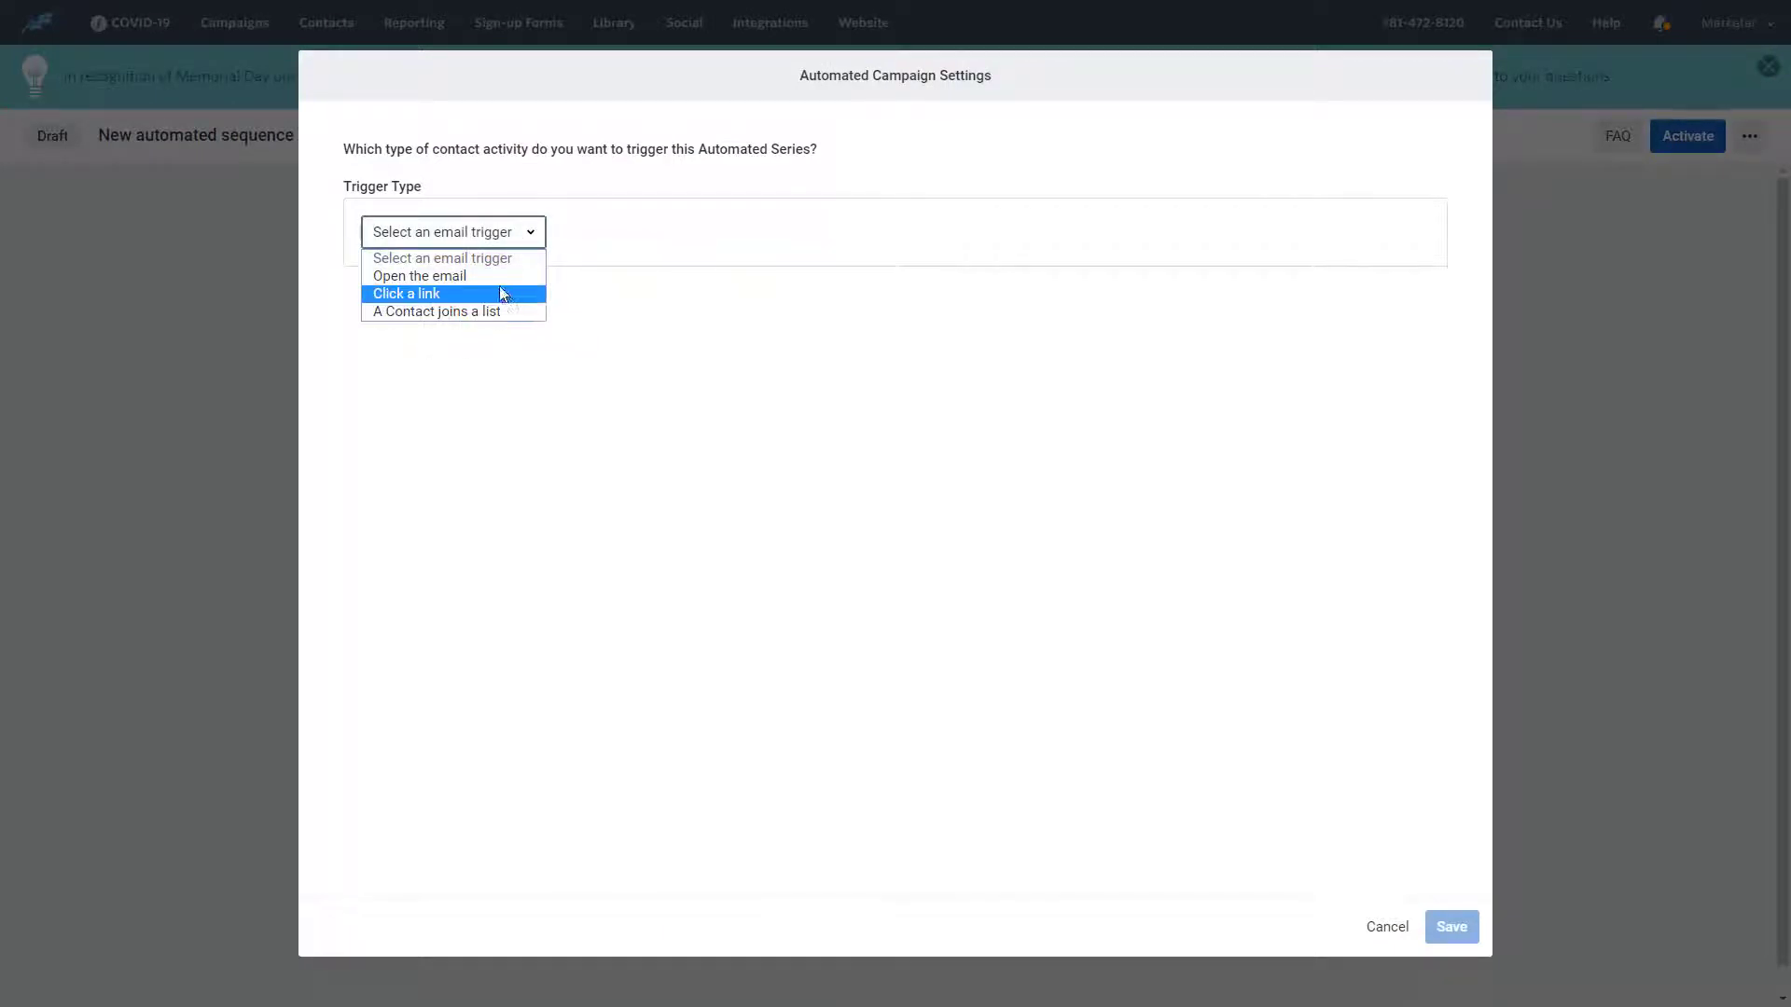
{"action": "left_click", "coordinate": [436, 311]}
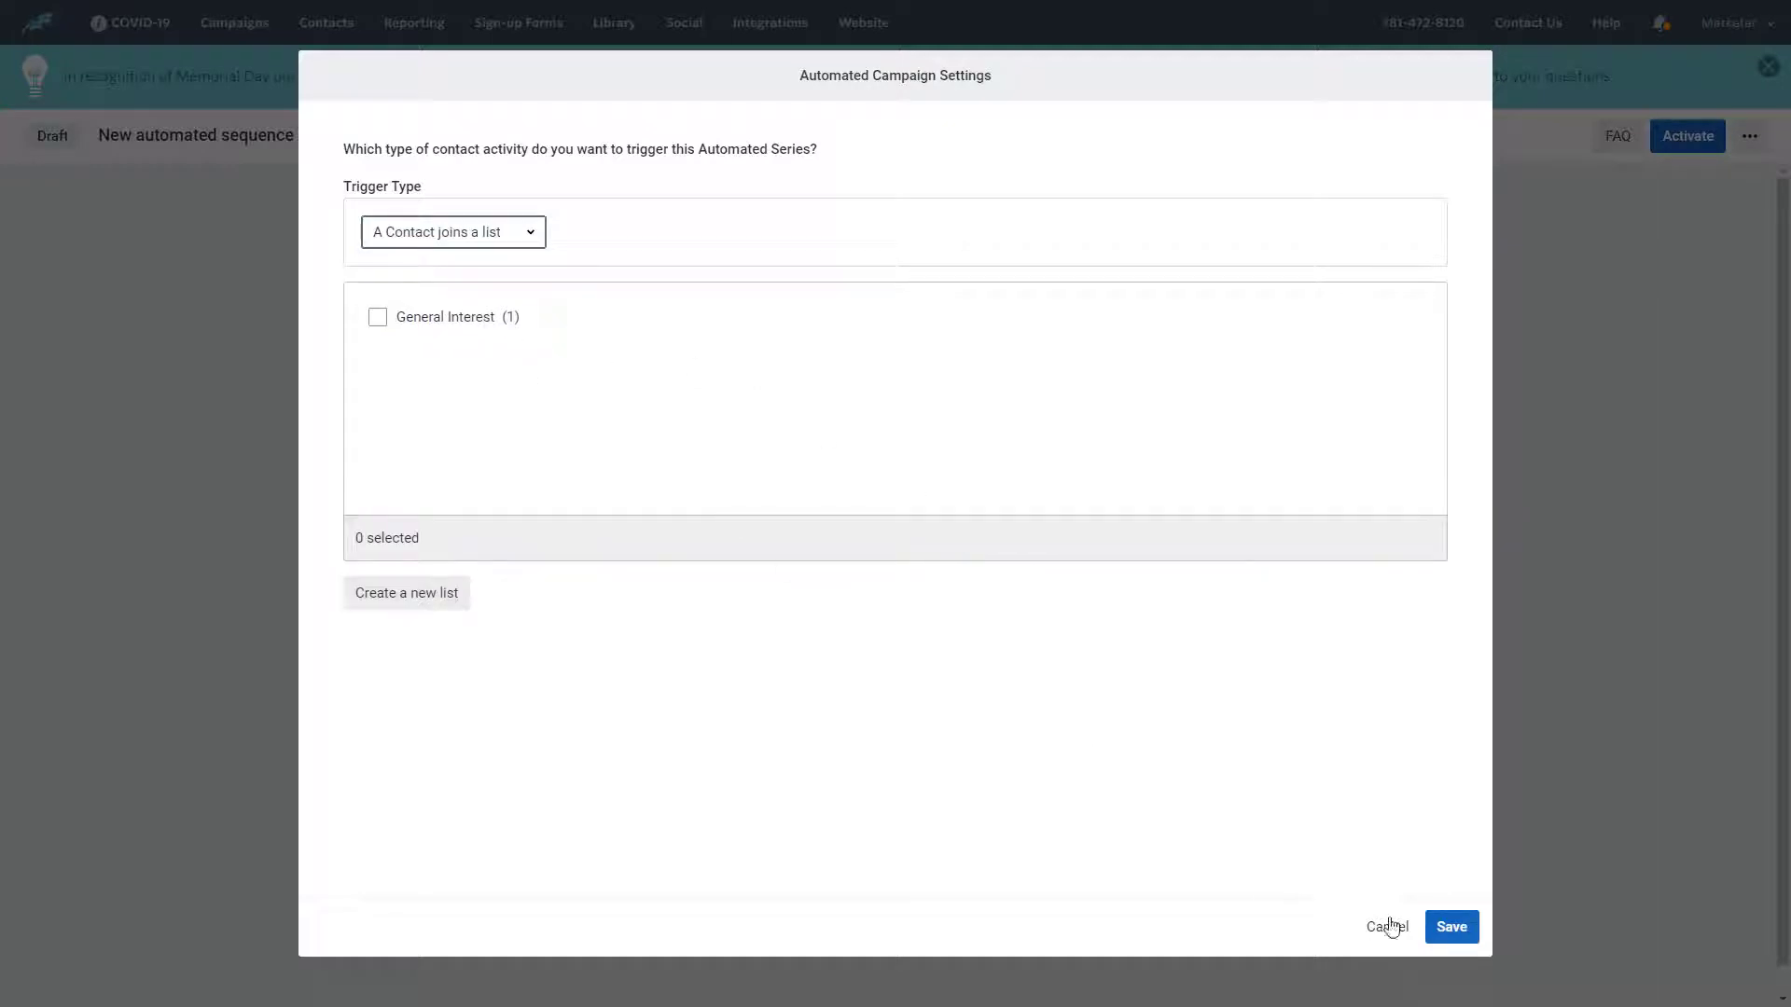
{"action": "left_click", "coordinate": [1451, 926]}
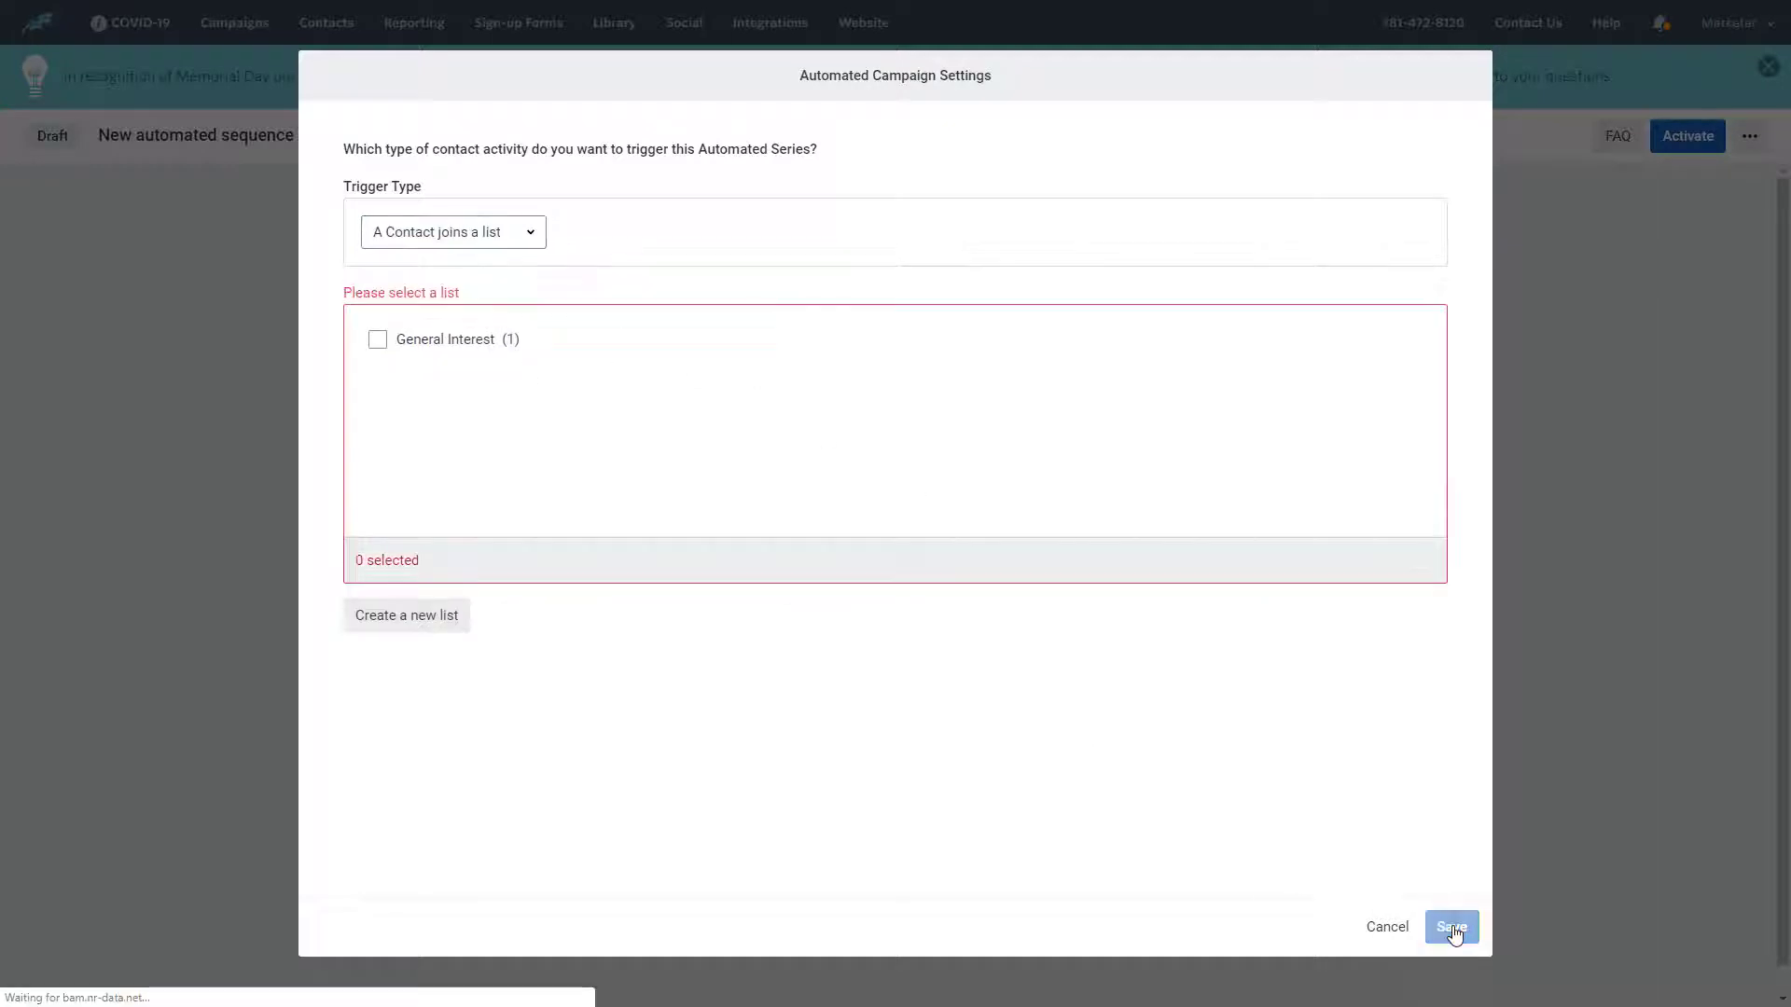
{"action": "left_click", "coordinate": [376, 341]}
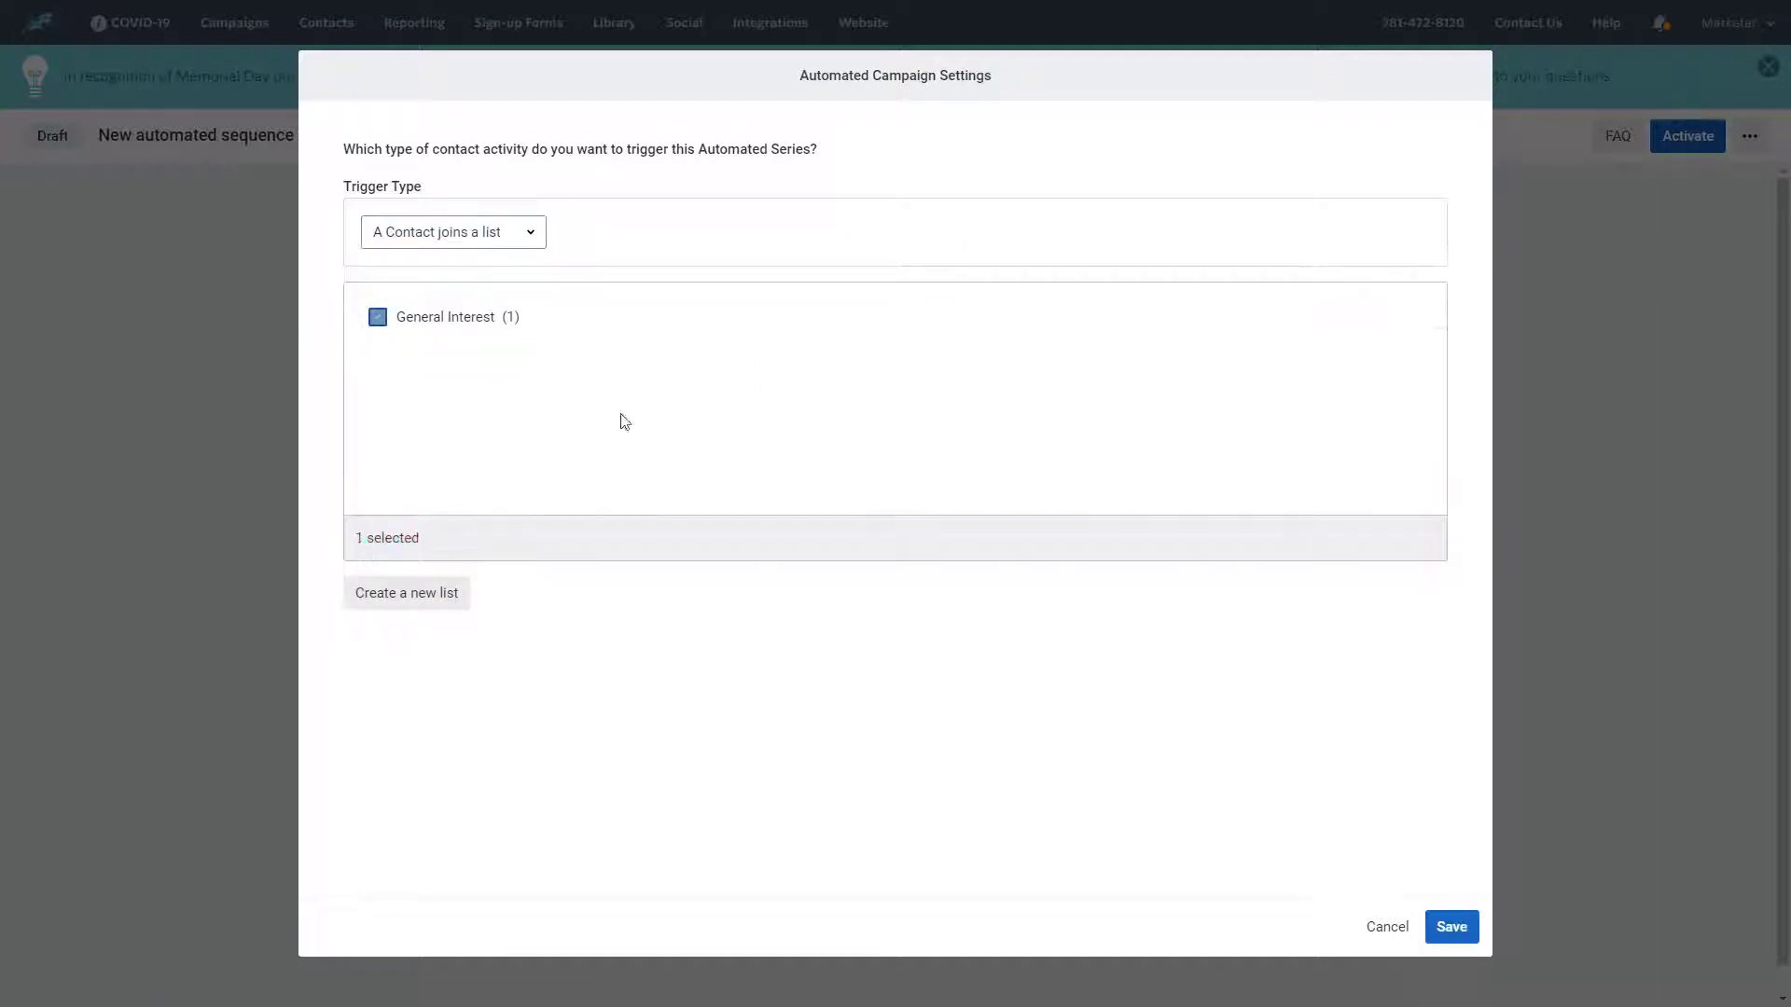
{"action": "left_click", "coordinate": [1455, 927]}
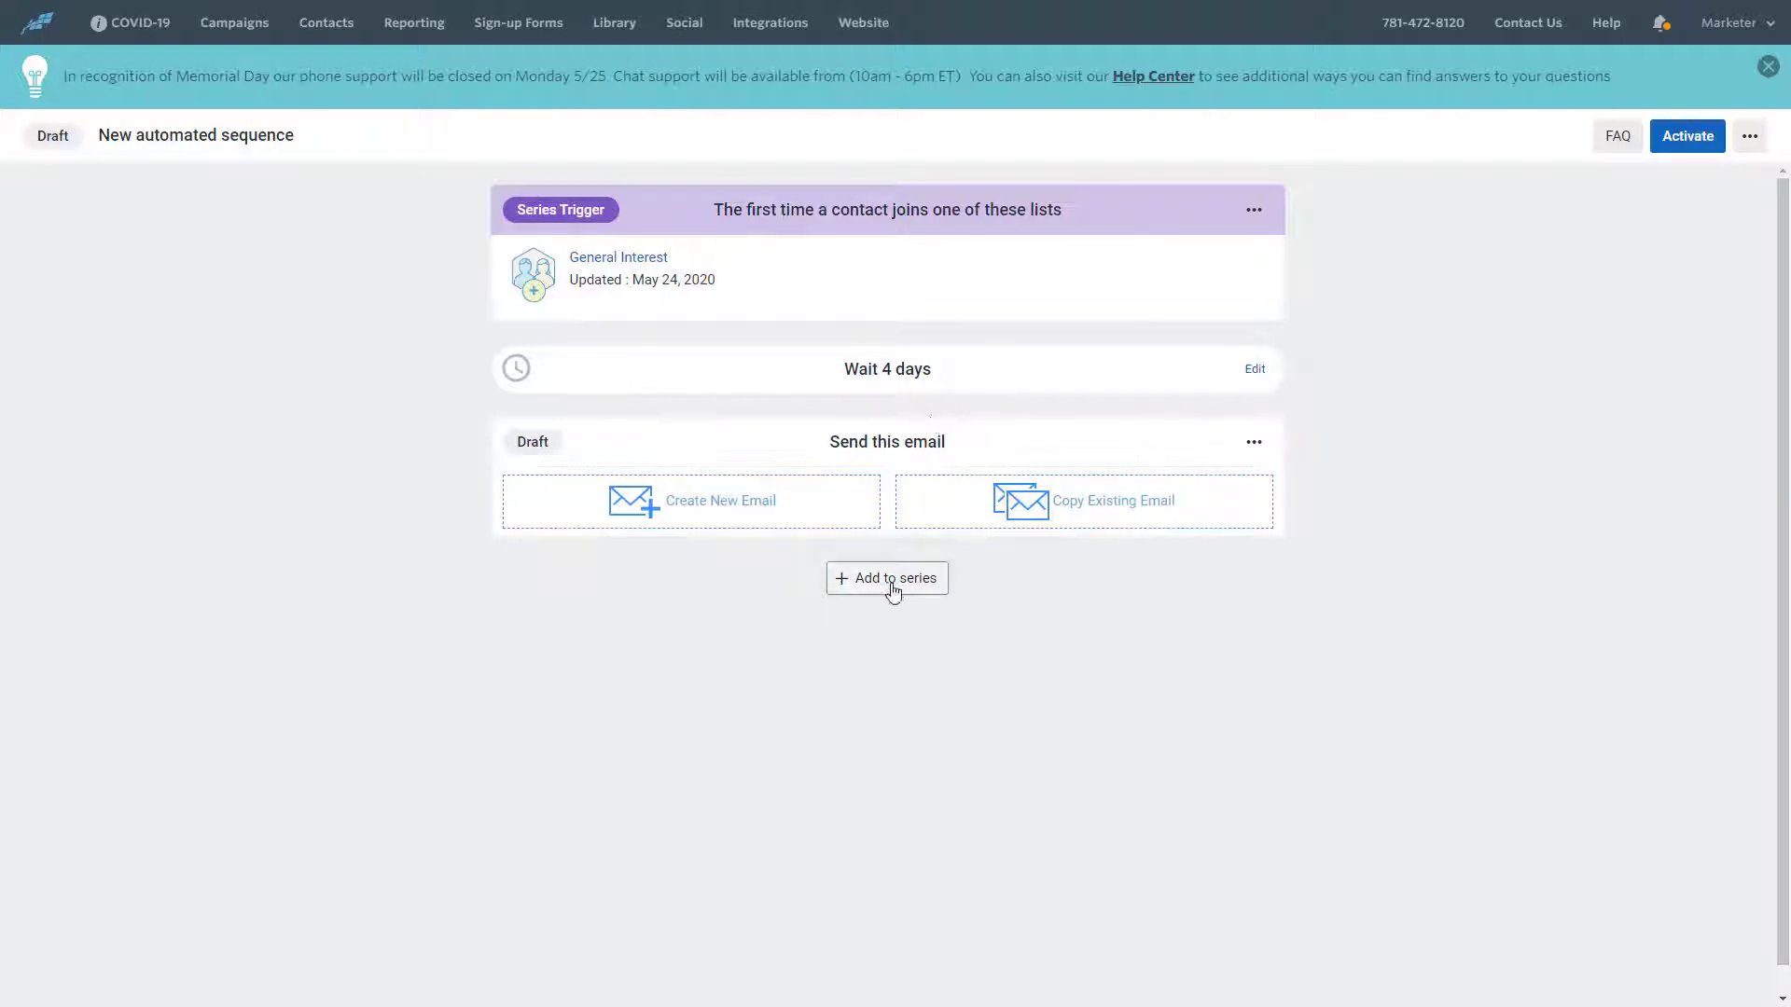
Create a new email for the first send step and add a second wait-and-send step
{"action": "left_click", "coordinate": [728, 502]}
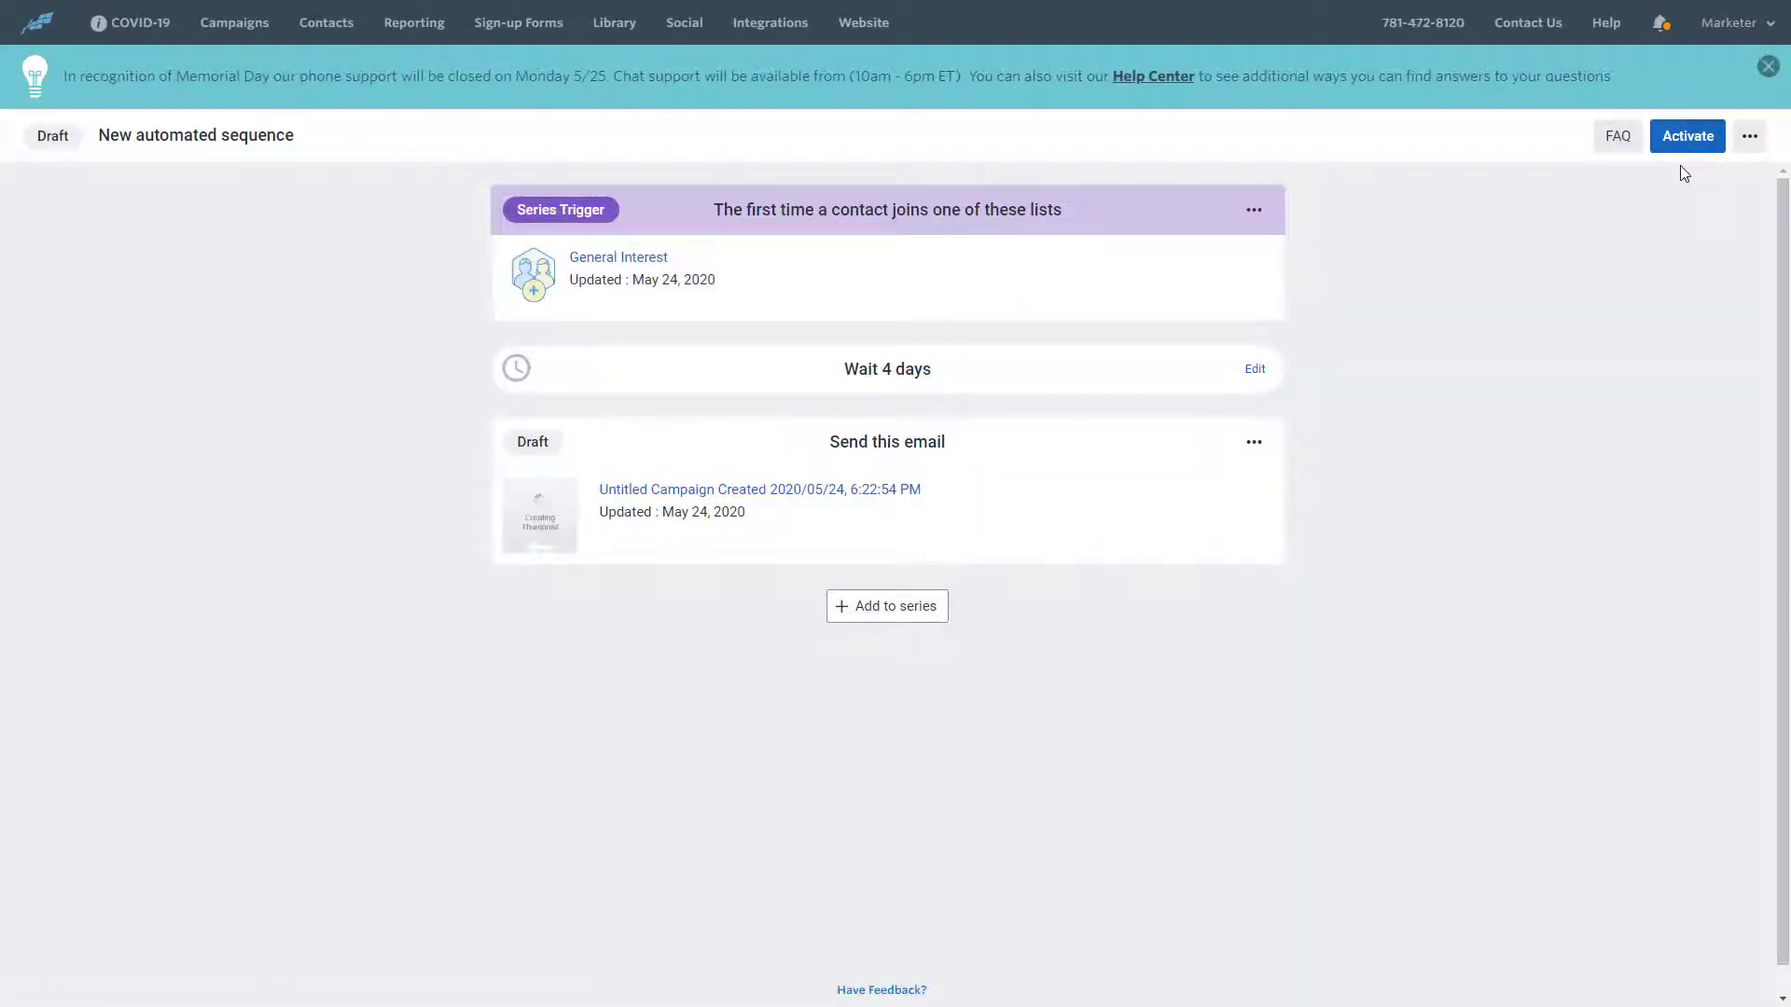
{"action": "left_click", "coordinate": [1254, 372]}
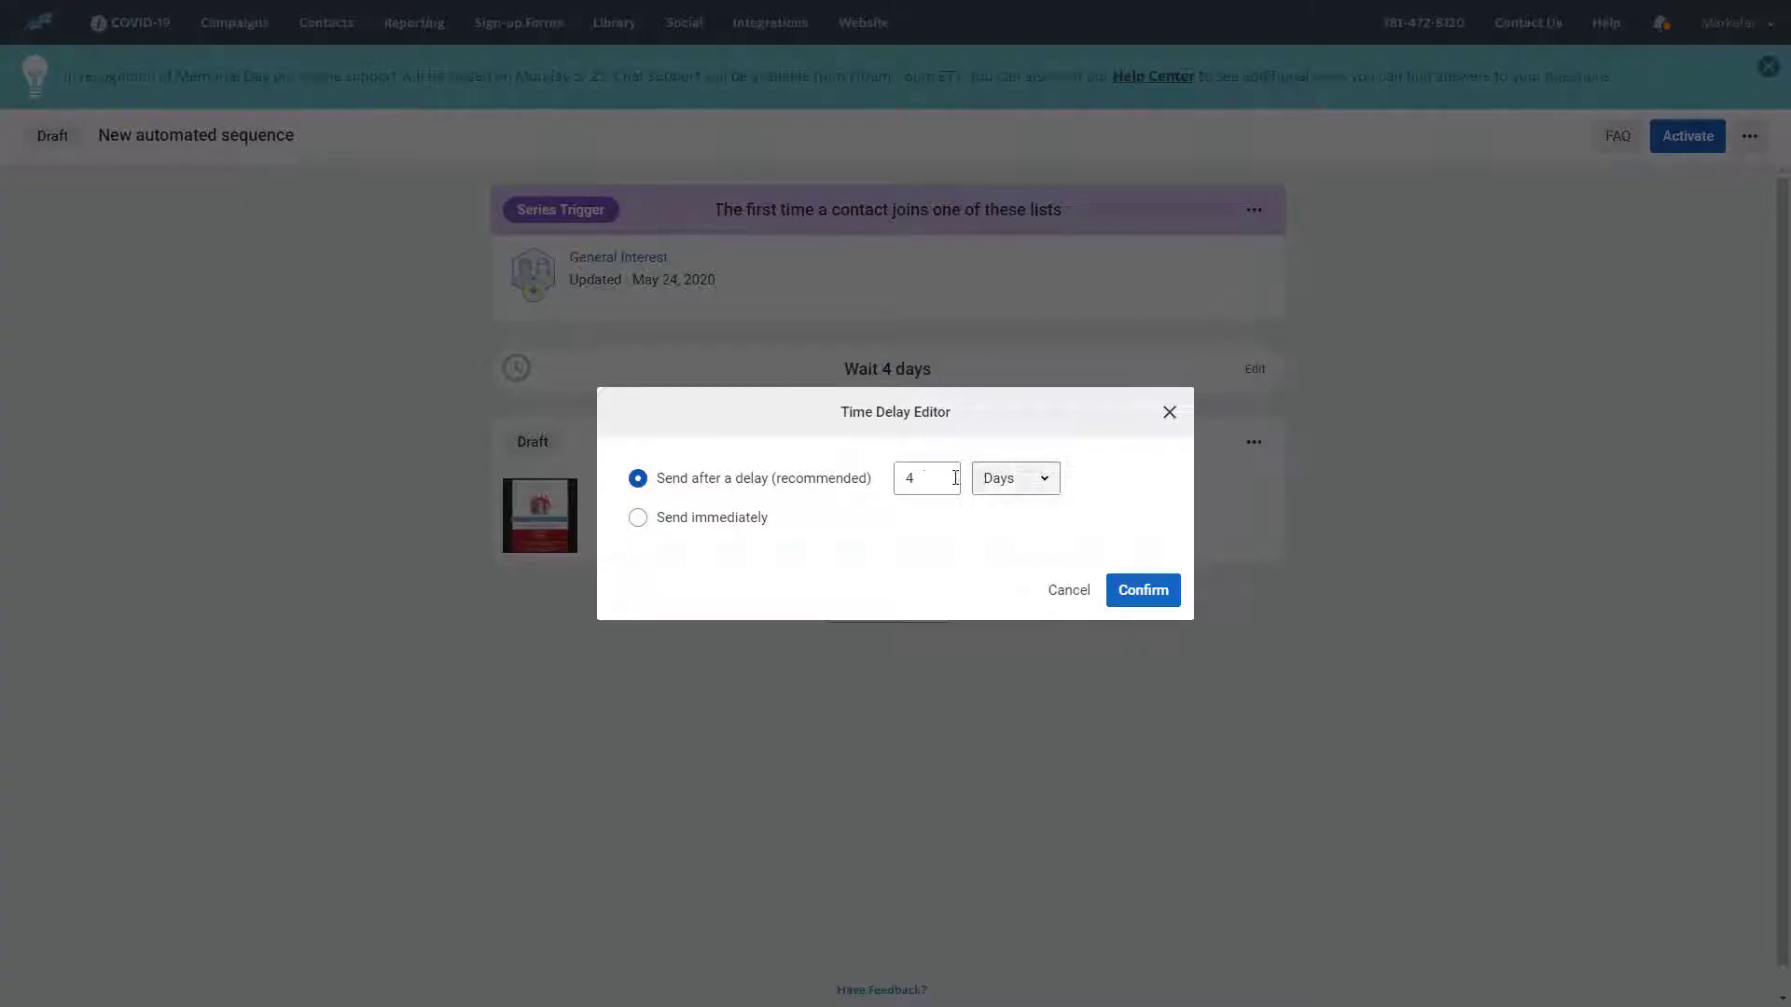
{"action": "left_click", "coordinate": [1036, 479]}
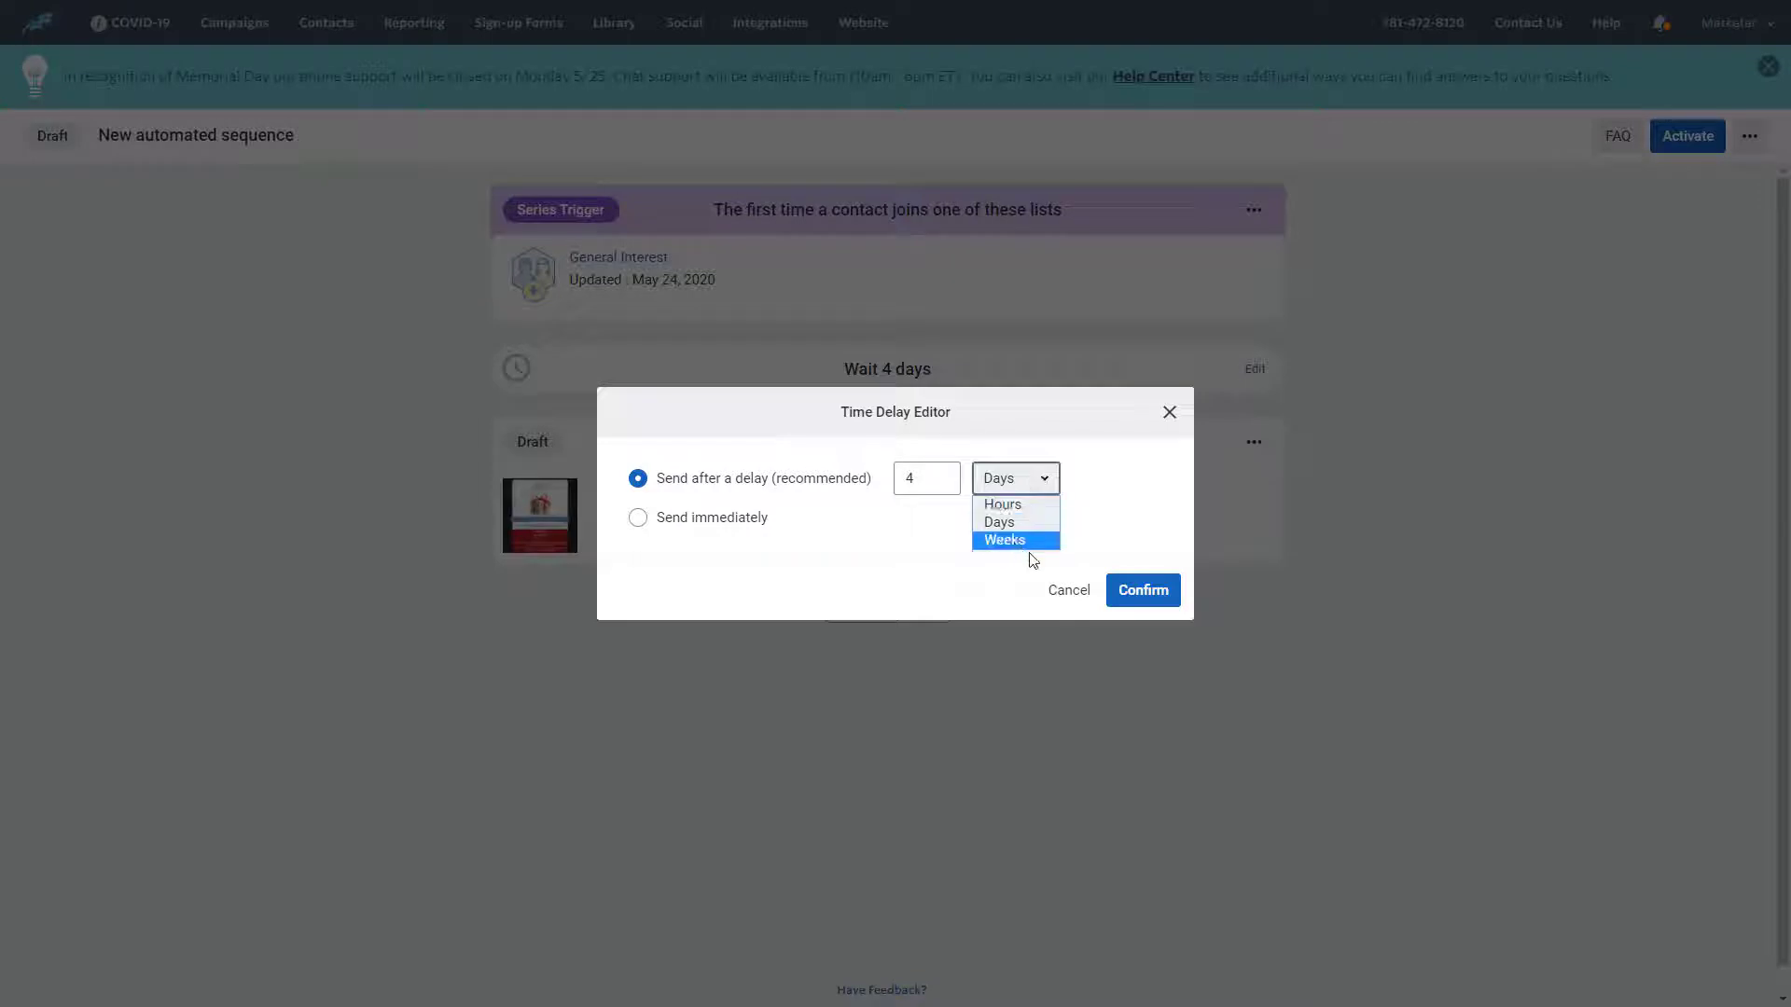
{"action": "left_click", "coordinate": [923, 483]}
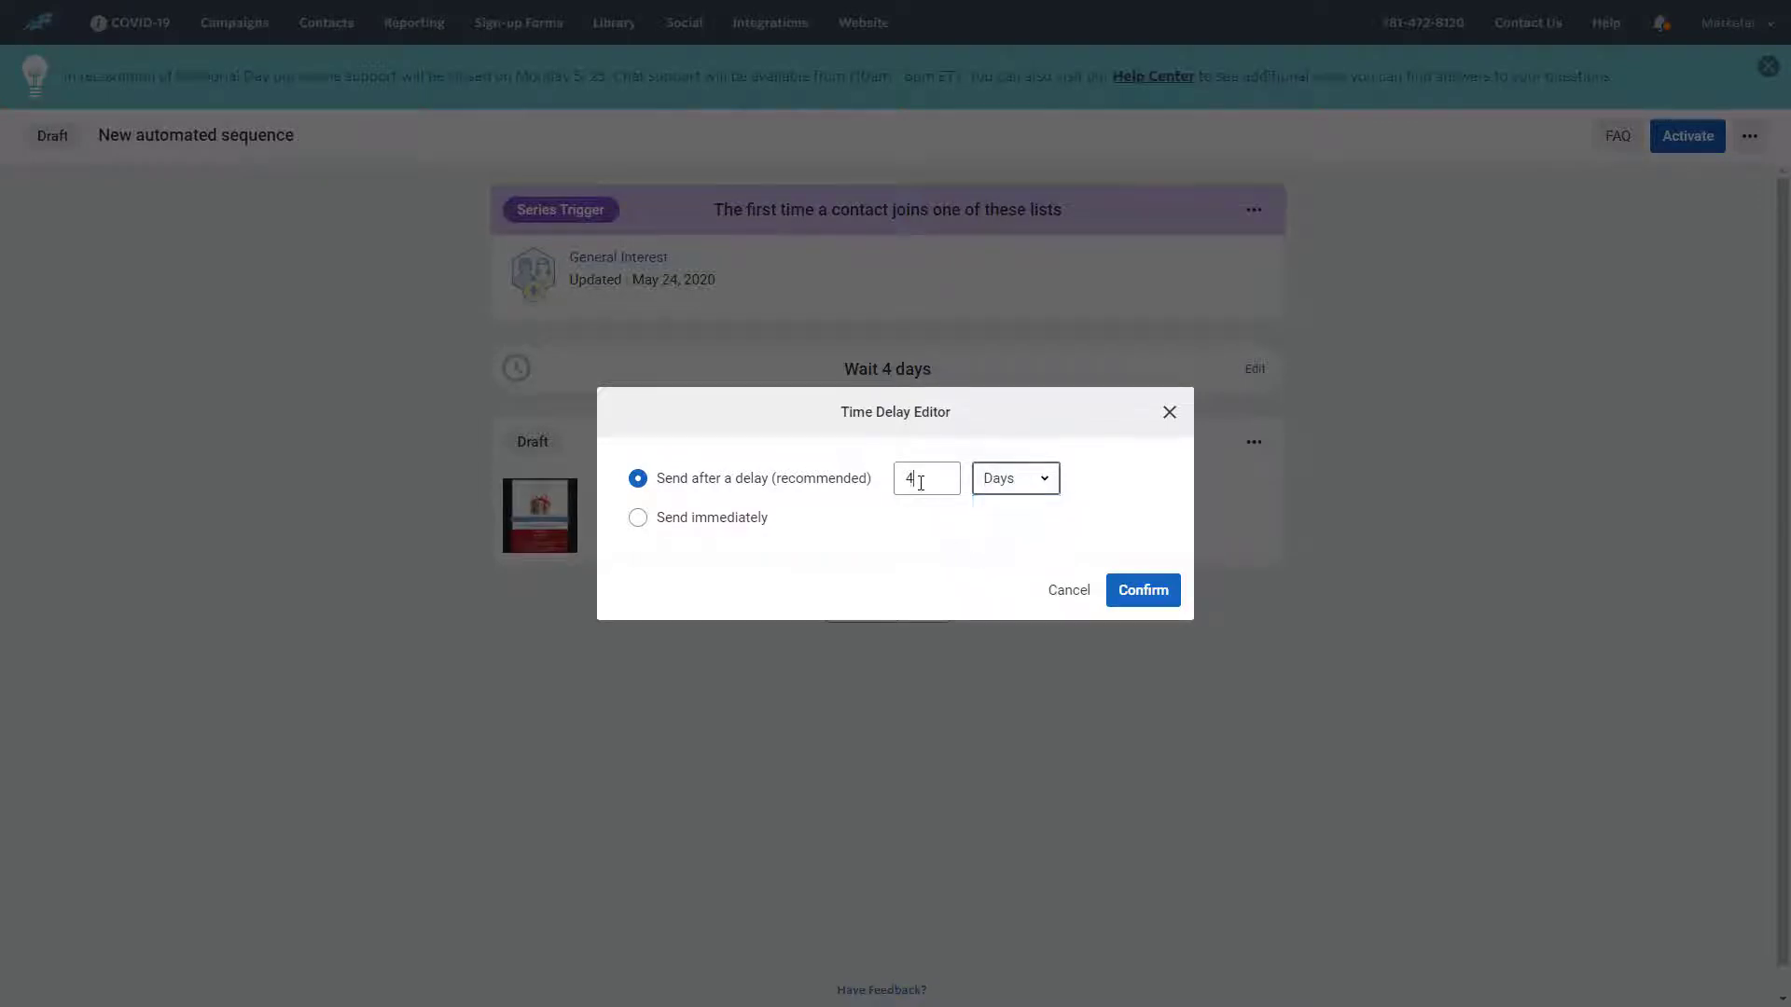
{"action": "type", "text": "2"}
{"action": "left_click", "coordinate": [673, 520]}
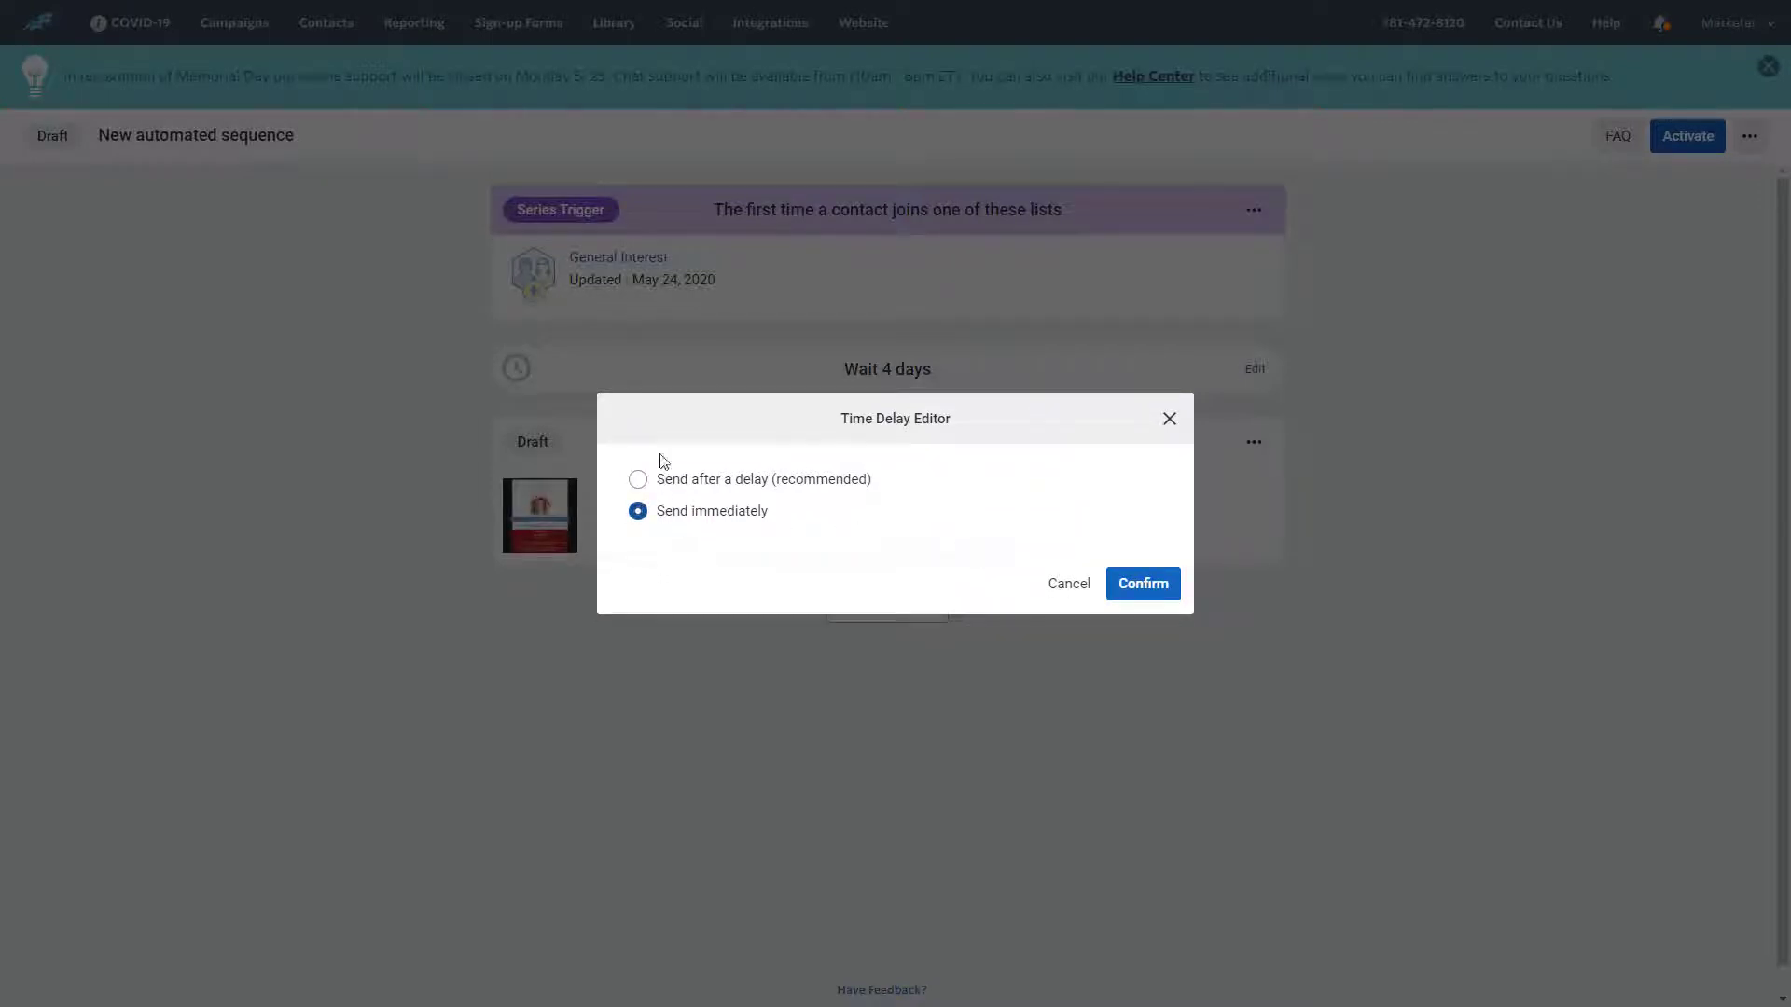
{"action": "left_click", "coordinate": [1068, 584]}
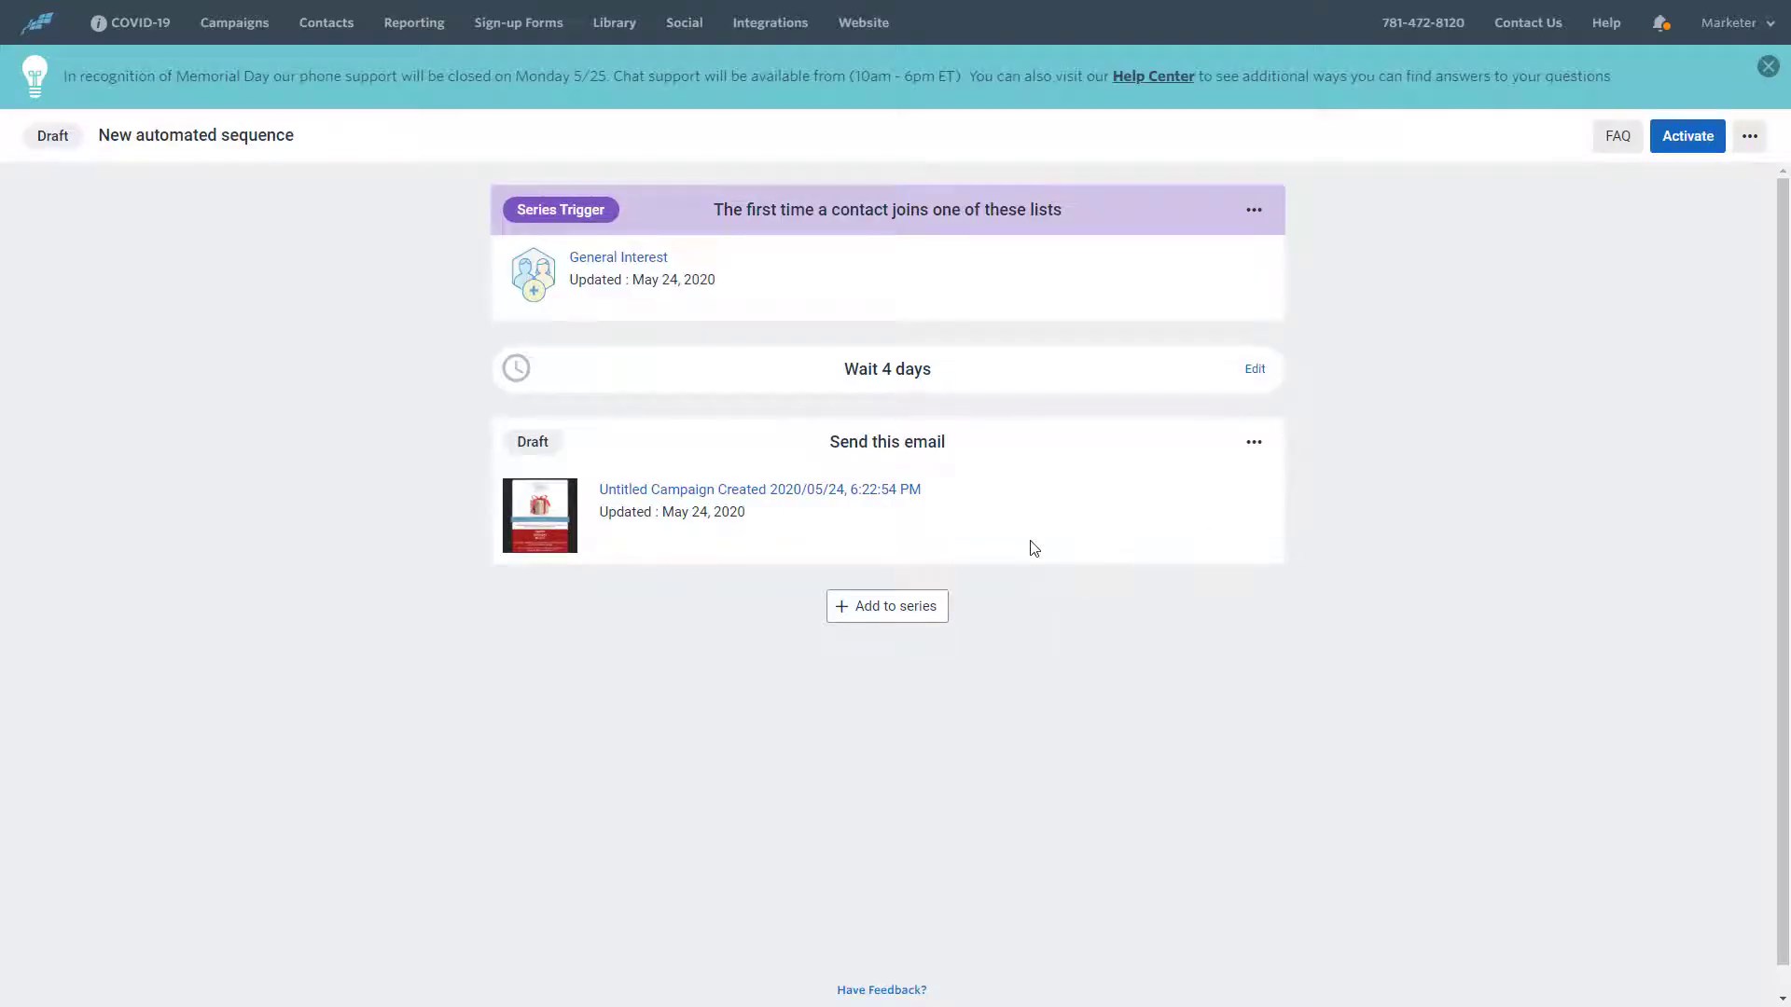
{"action": "left_click", "coordinate": [907, 607]}
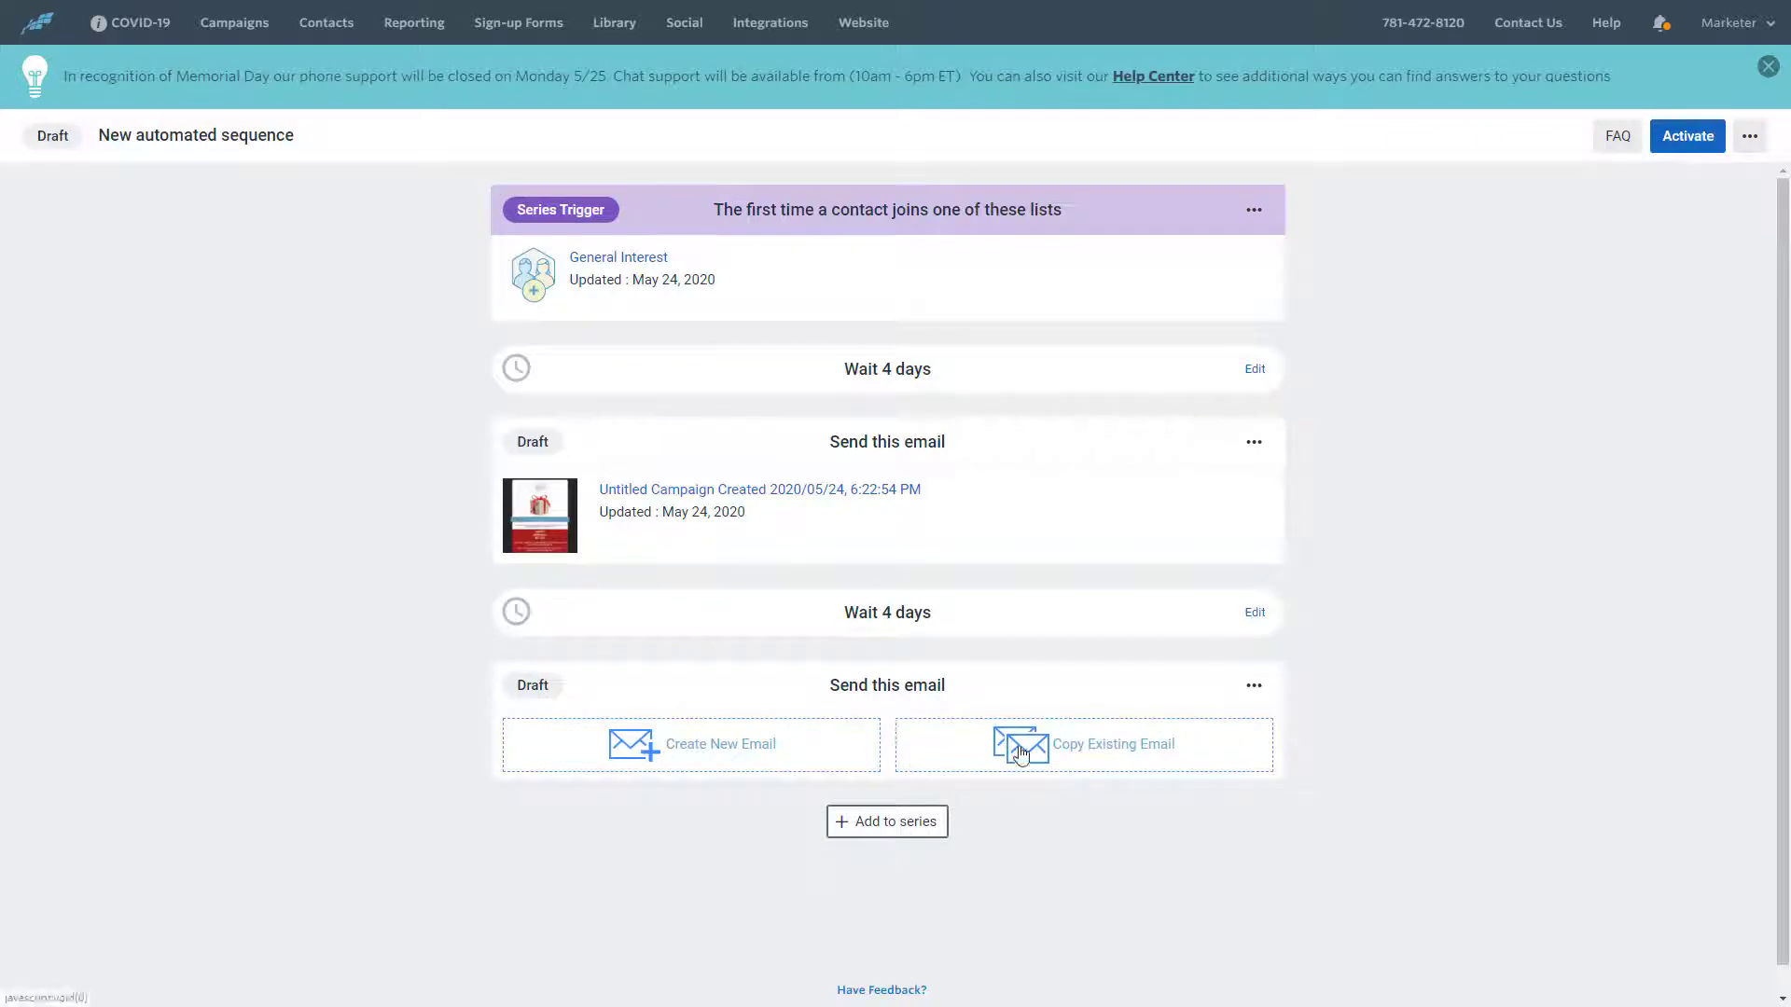
Fill the second send step with a copy of Test email 3
{"action": "left_click", "coordinate": [1135, 750]}
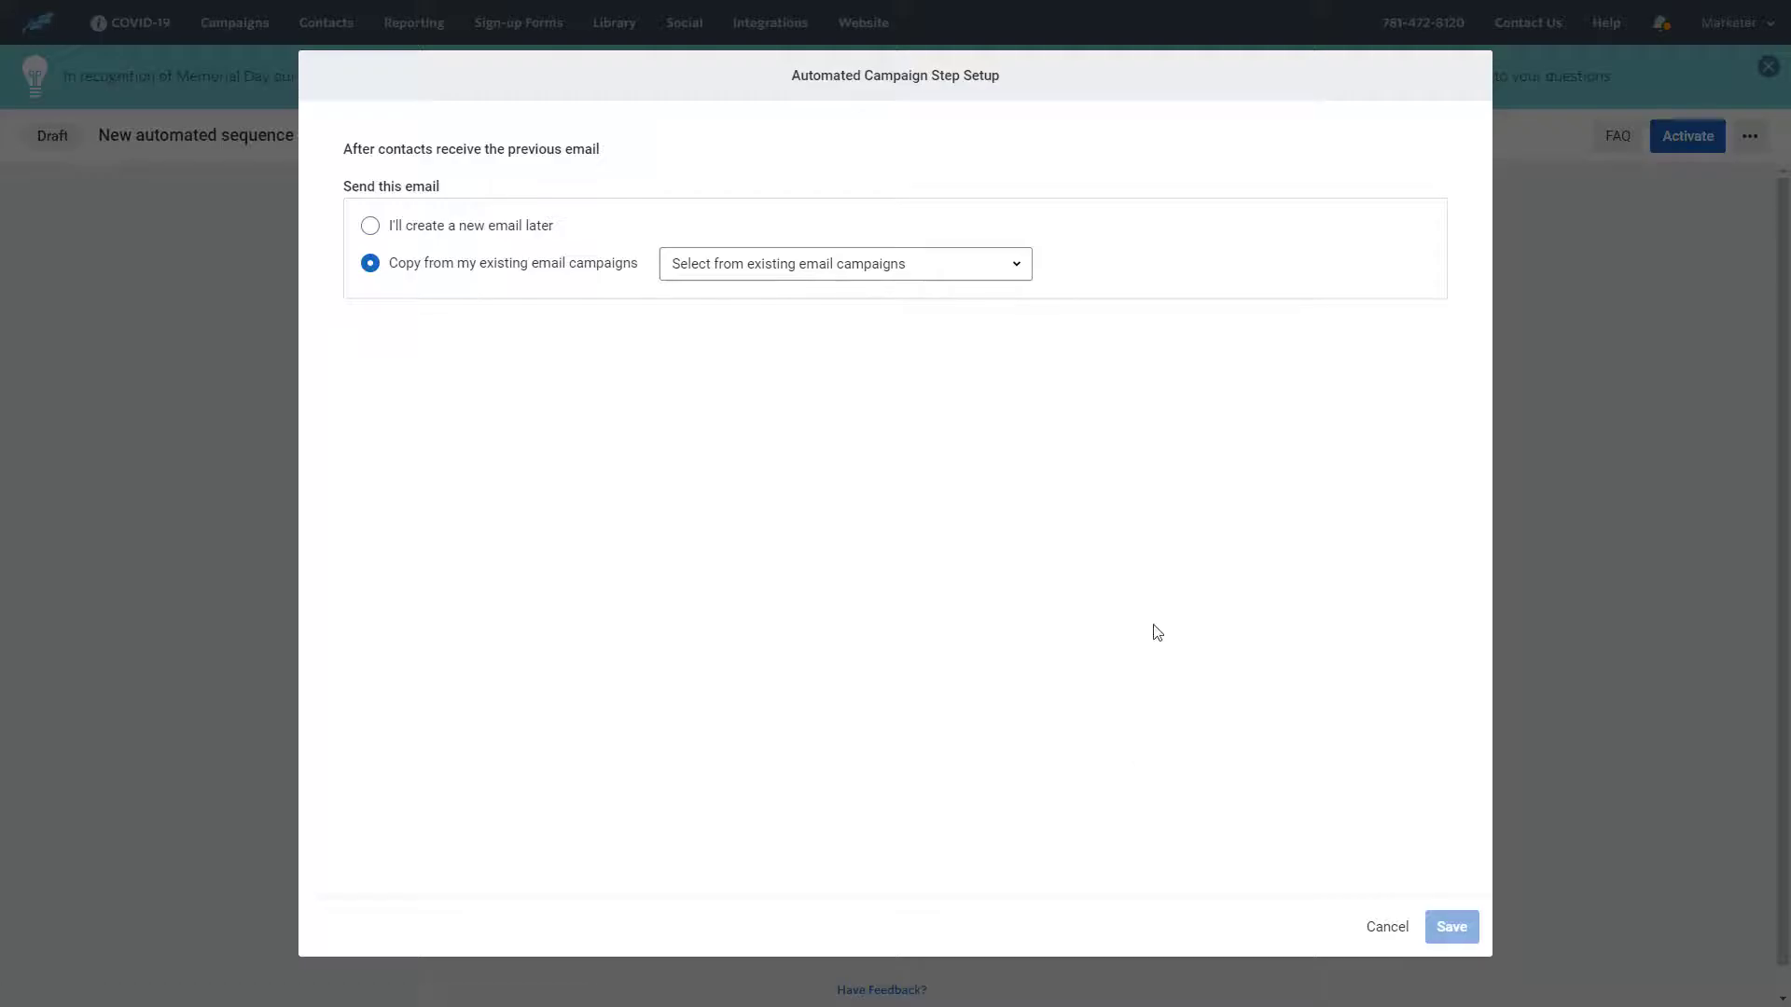
{"action": "left_click", "coordinate": [857, 266]}
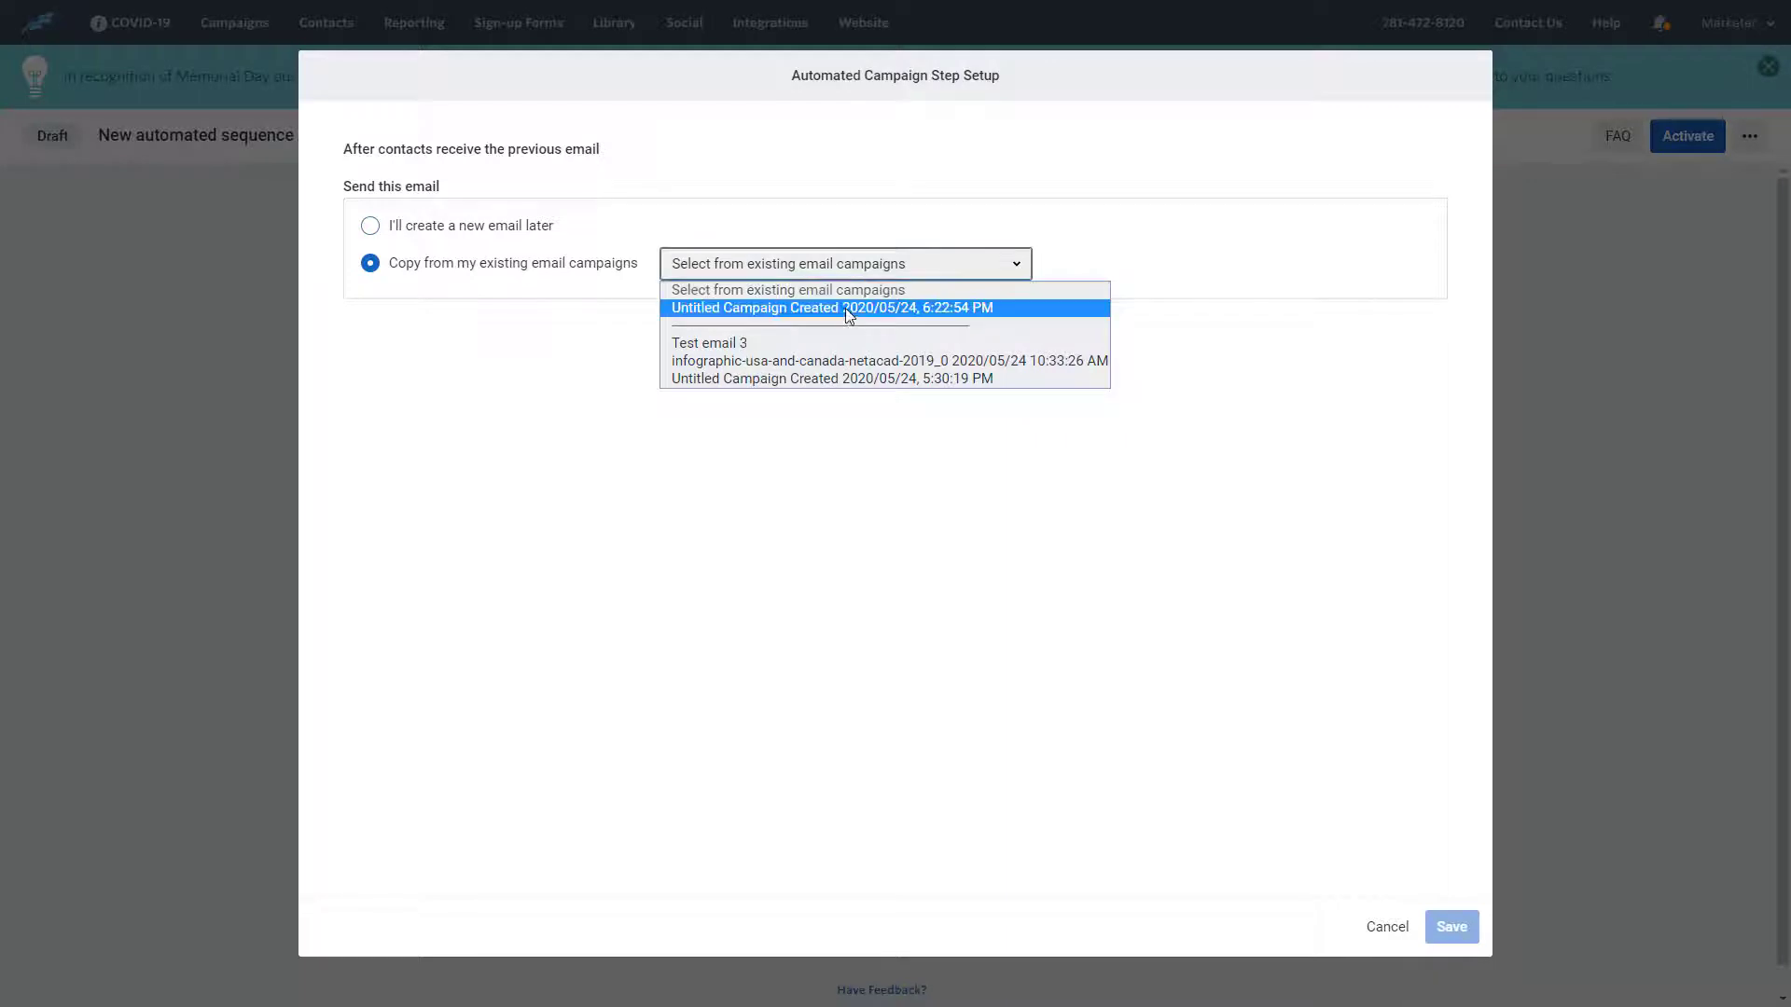
{"action": "left_click", "coordinate": [839, 342]}
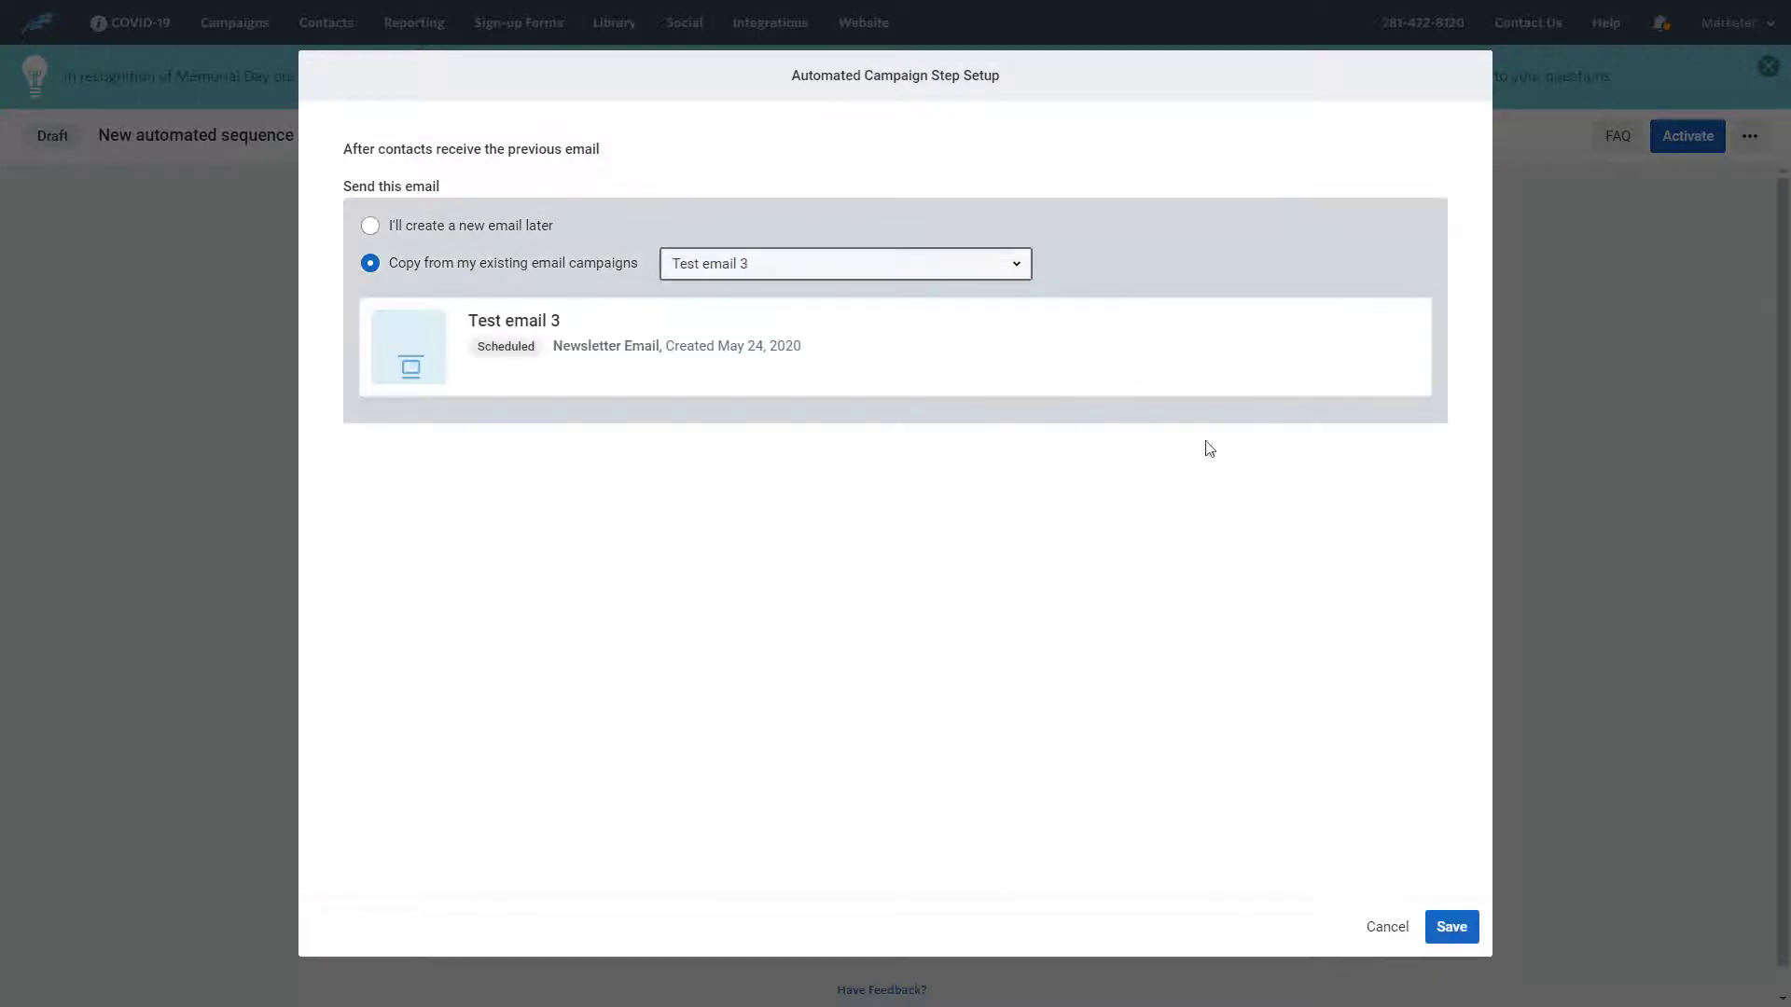
{"action": "left_click", "coordinate": [1450, 928]}
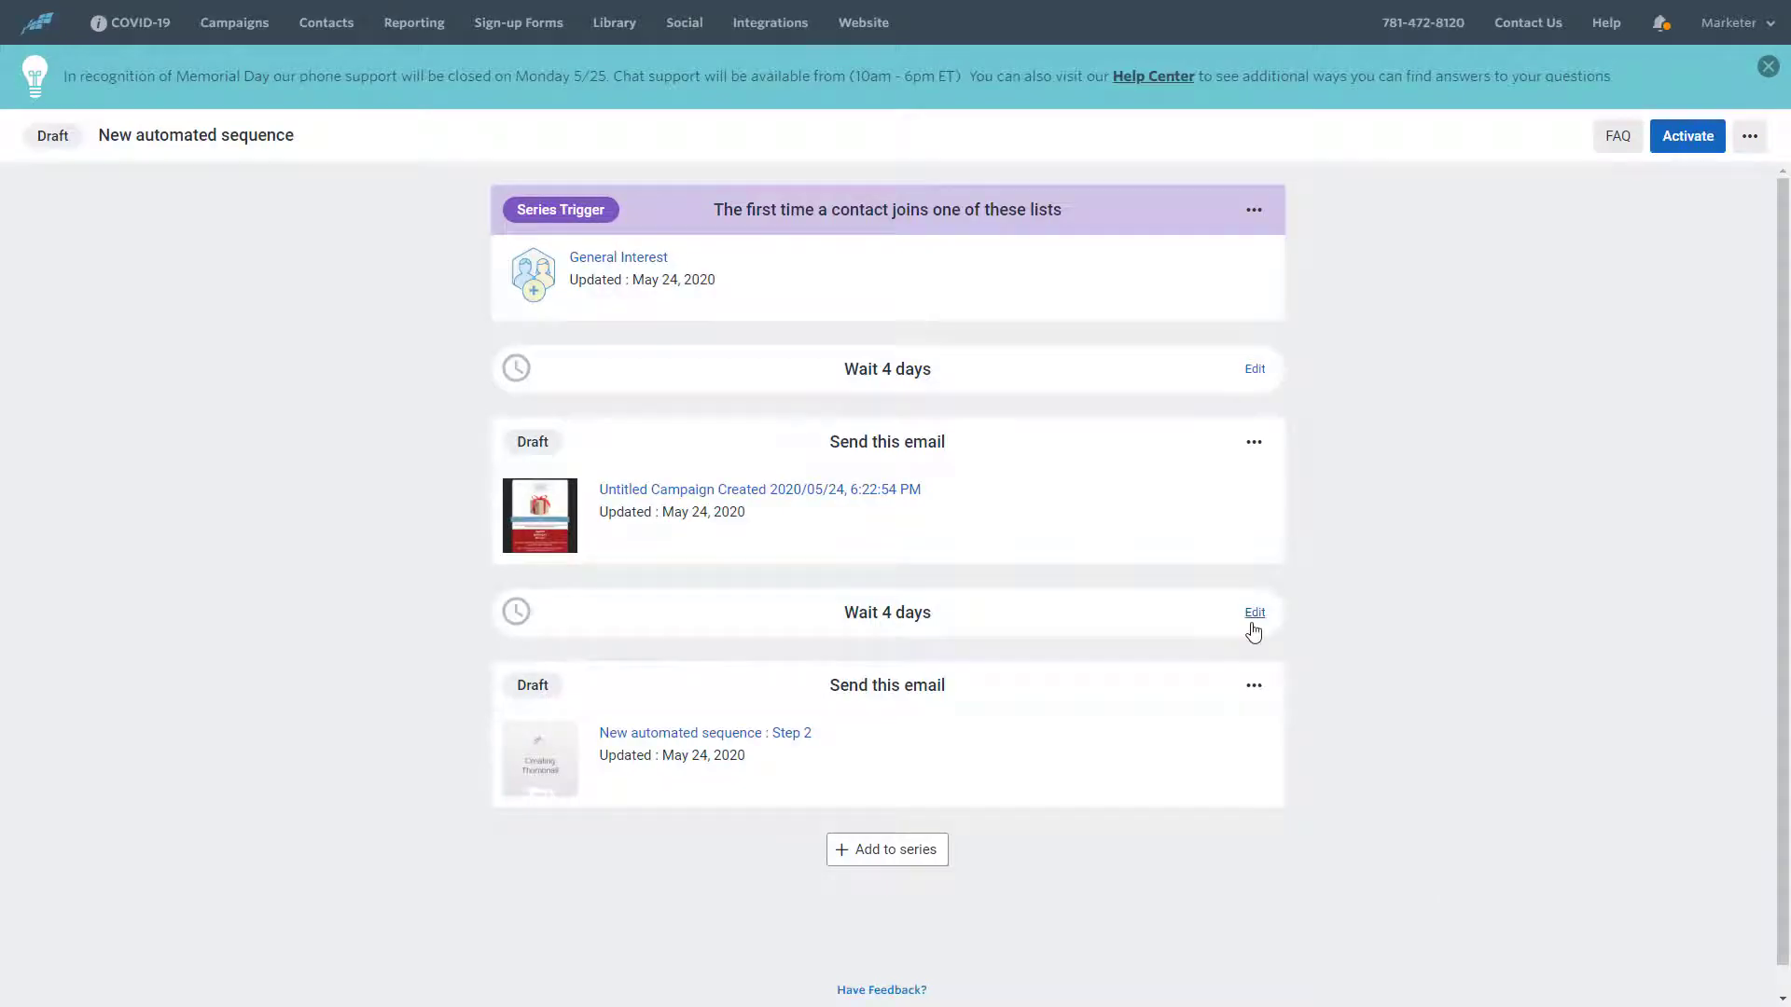
Set the second wait to 2 days, then try activating and dismiss the upgrade prompt
{"action": "left_click", "coordinate": [1253, 613]}
{"action": "double_click", "coordinate": [796, 495]}
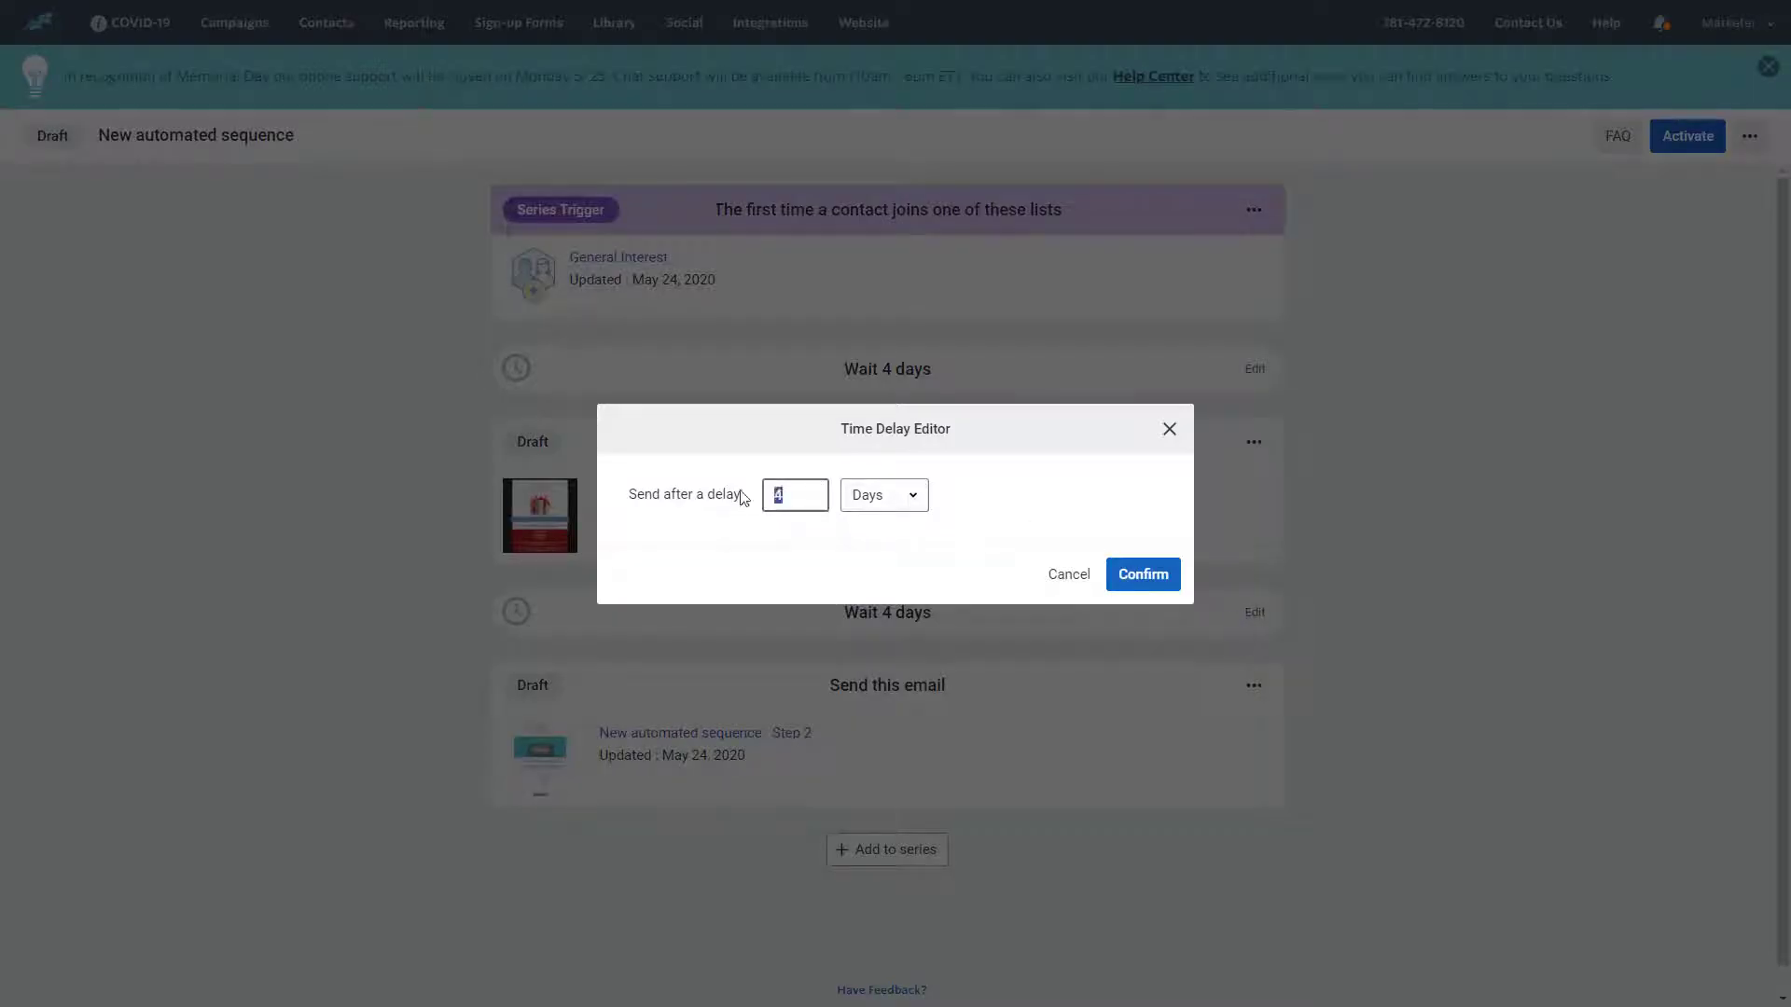
{"action": "type", "text": "2"}
{"action": "left_click", "coordinate": [884, 494]}
{"action": "left_click", "coordinate": [867, 543]}
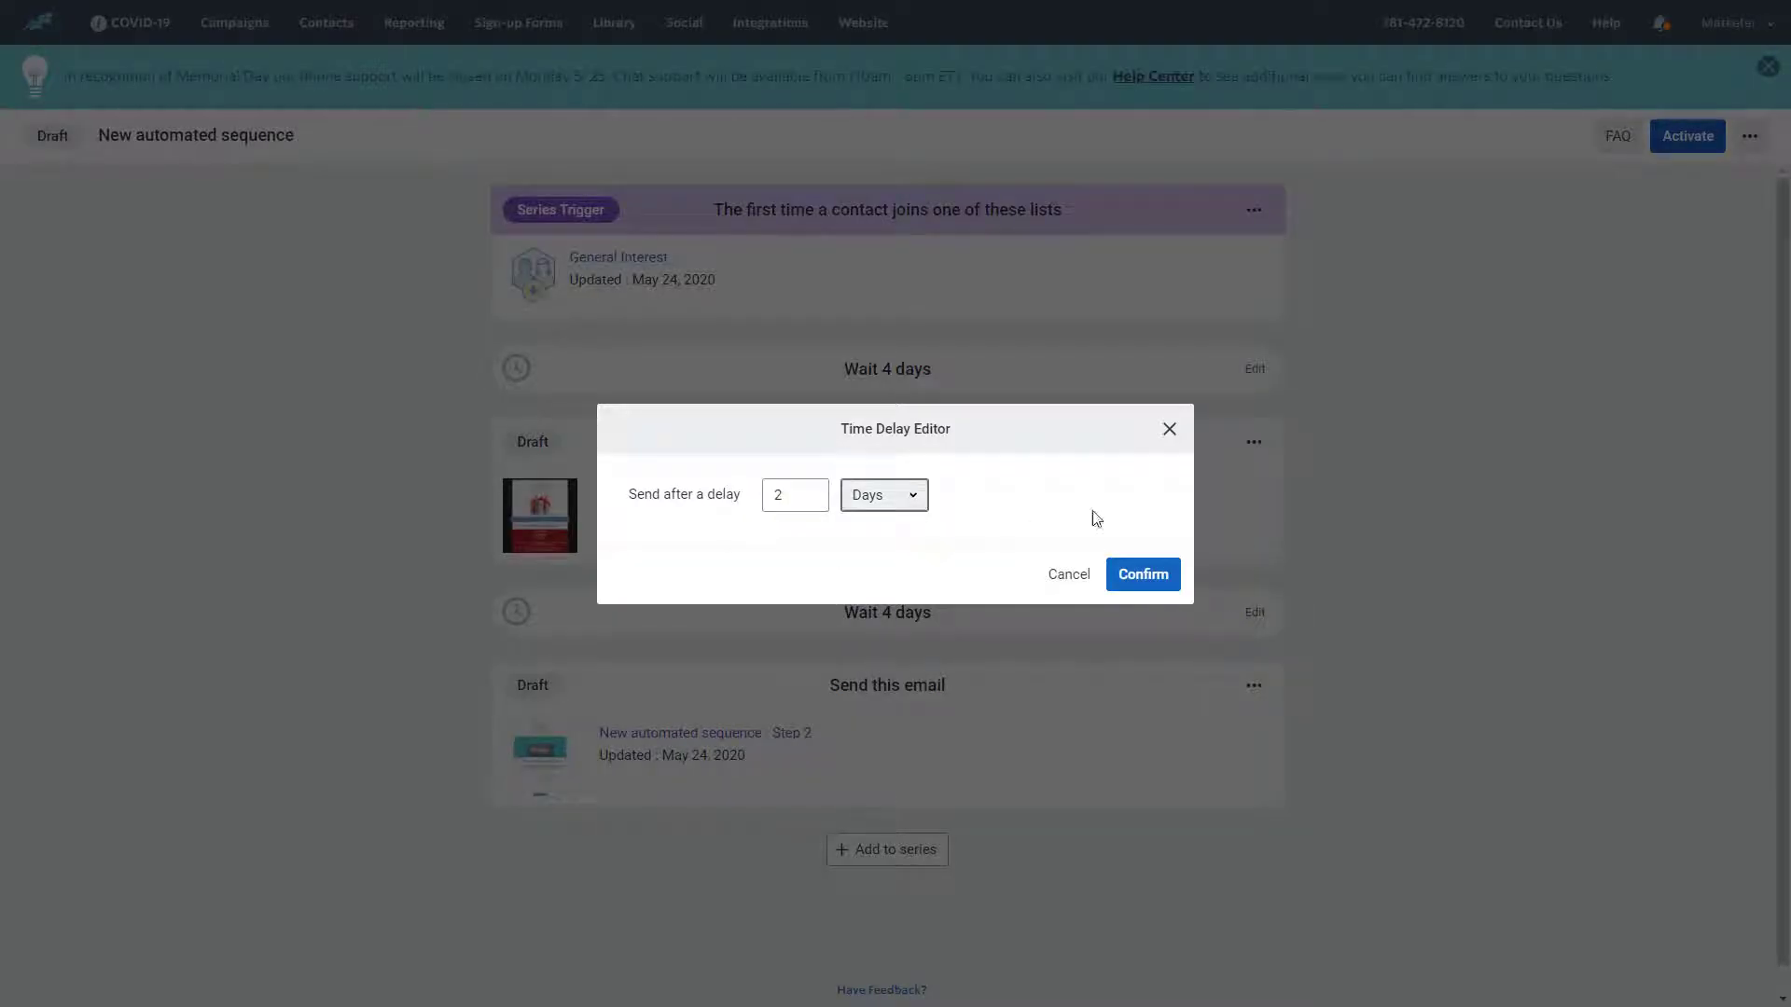
{"action": "left_click", "coordinate": [1142, 573]}
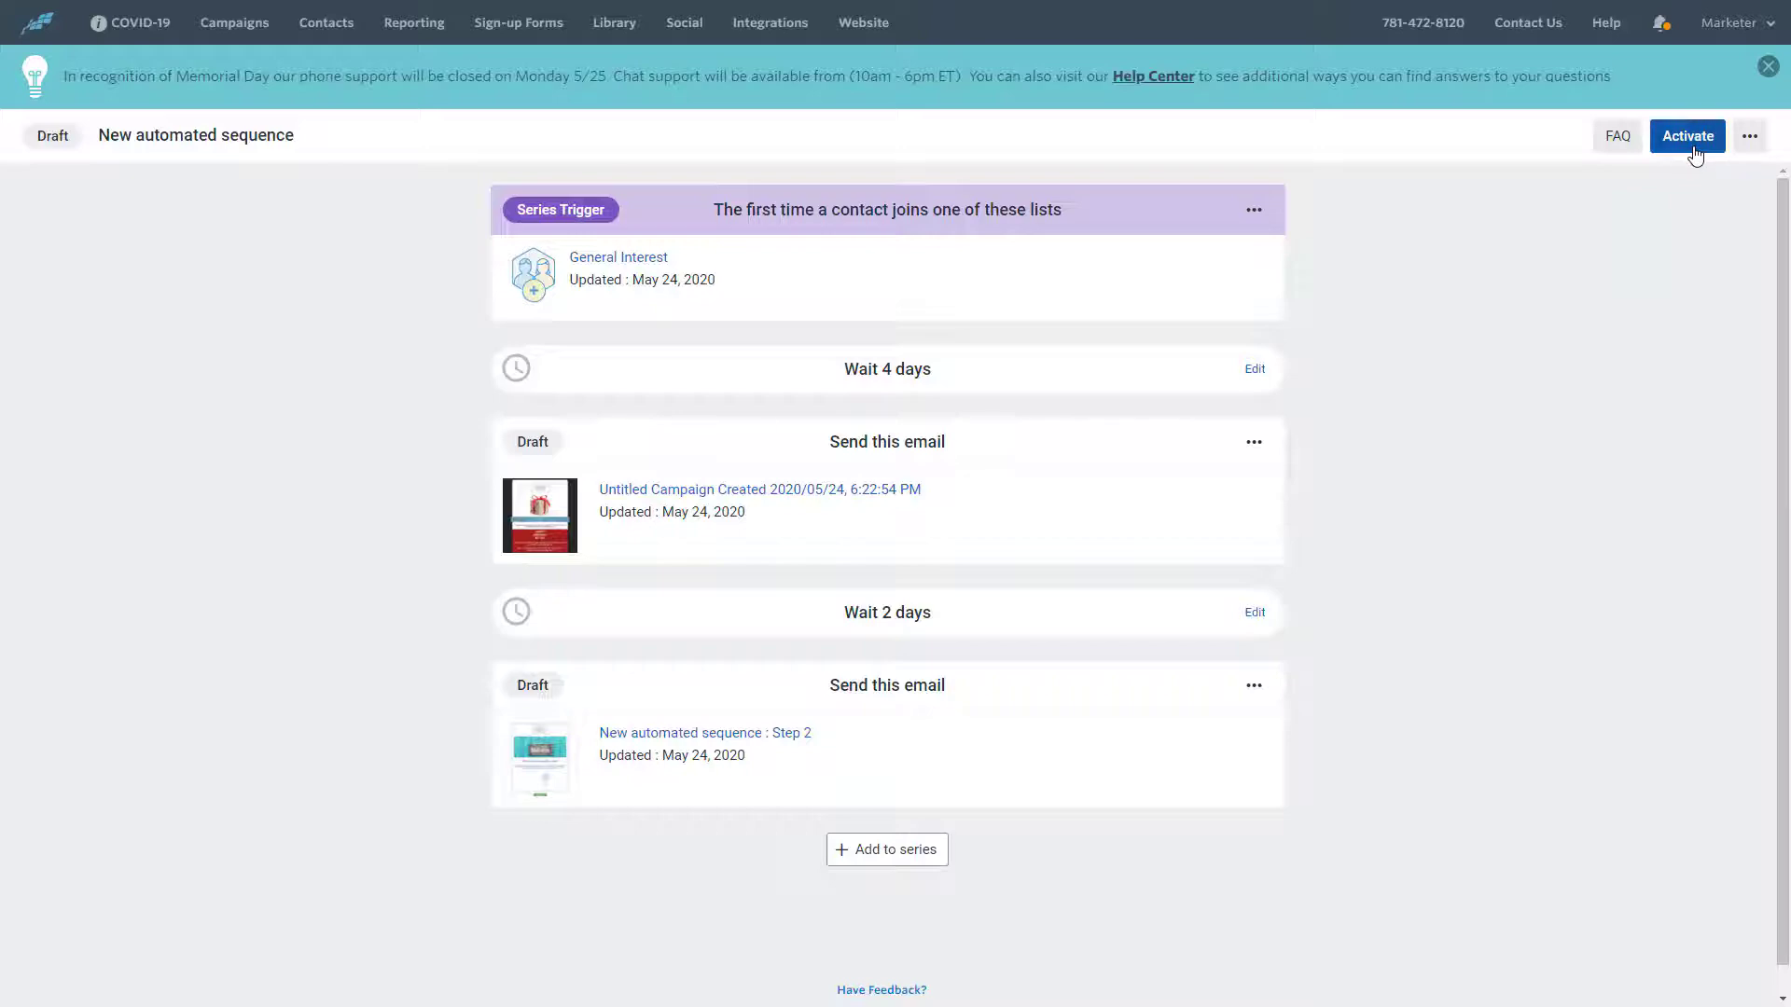
{"action": "left_click", "coordinate": [1688, 136]}
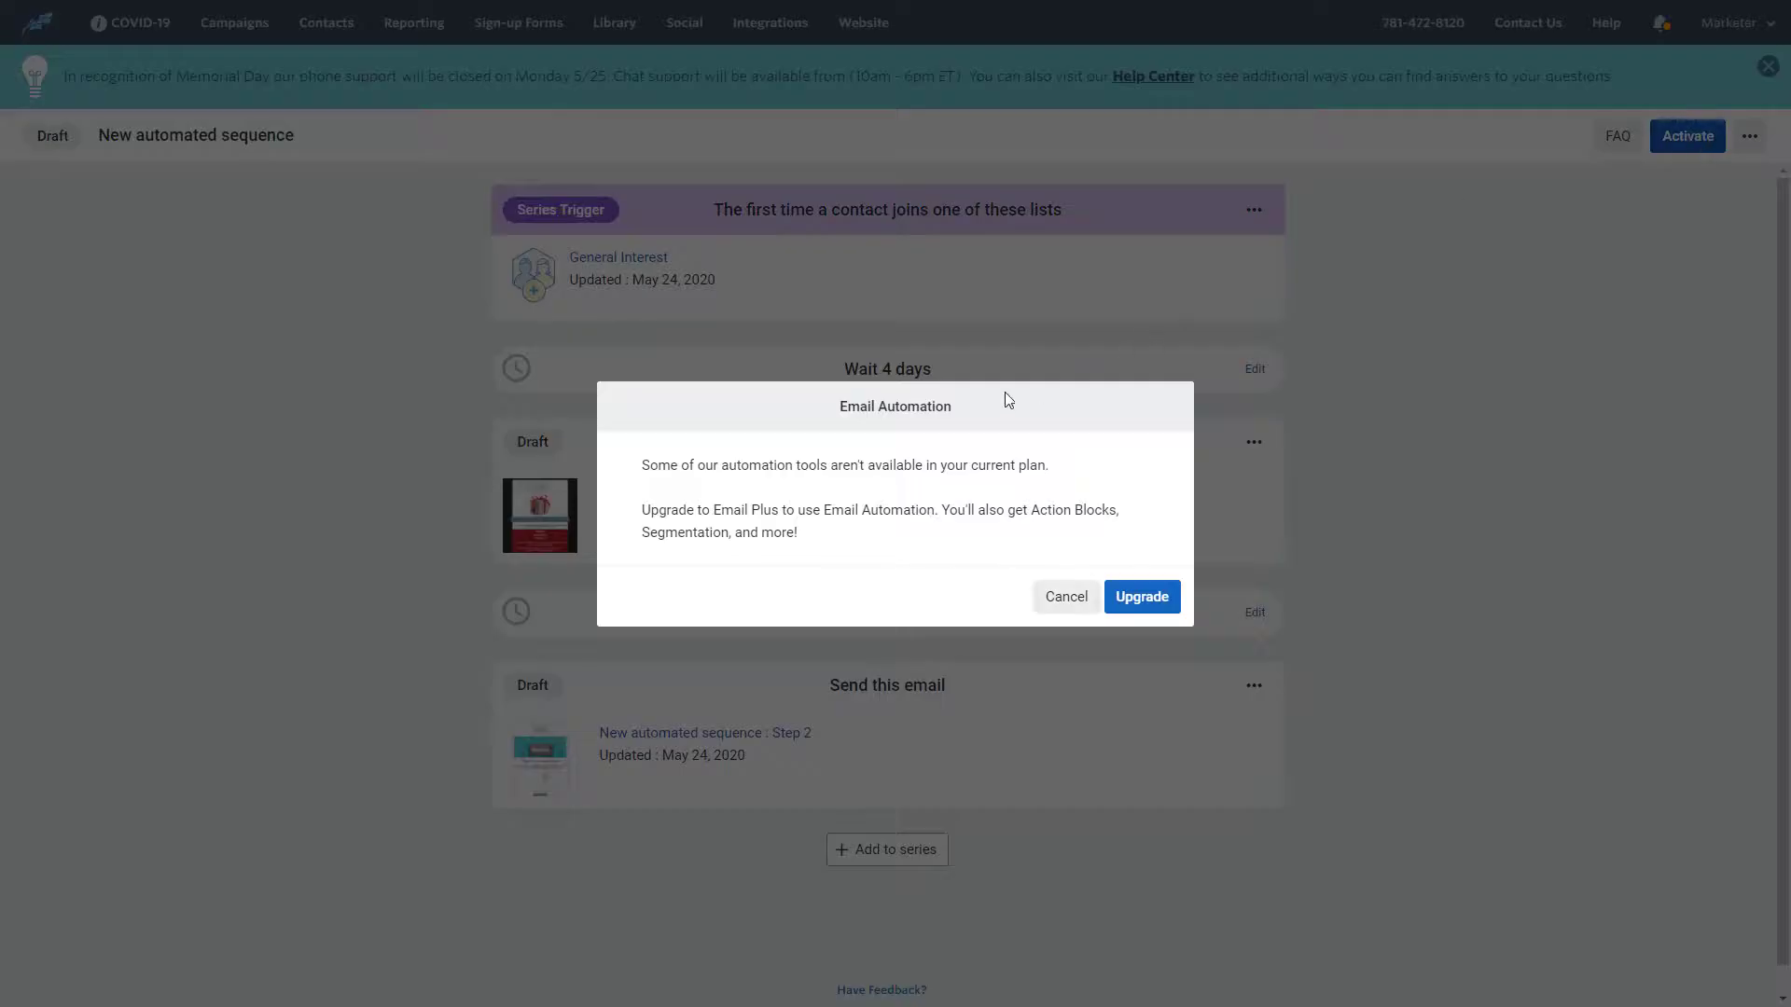
{"action": "left_click", "coordinate": [1067, 596]}
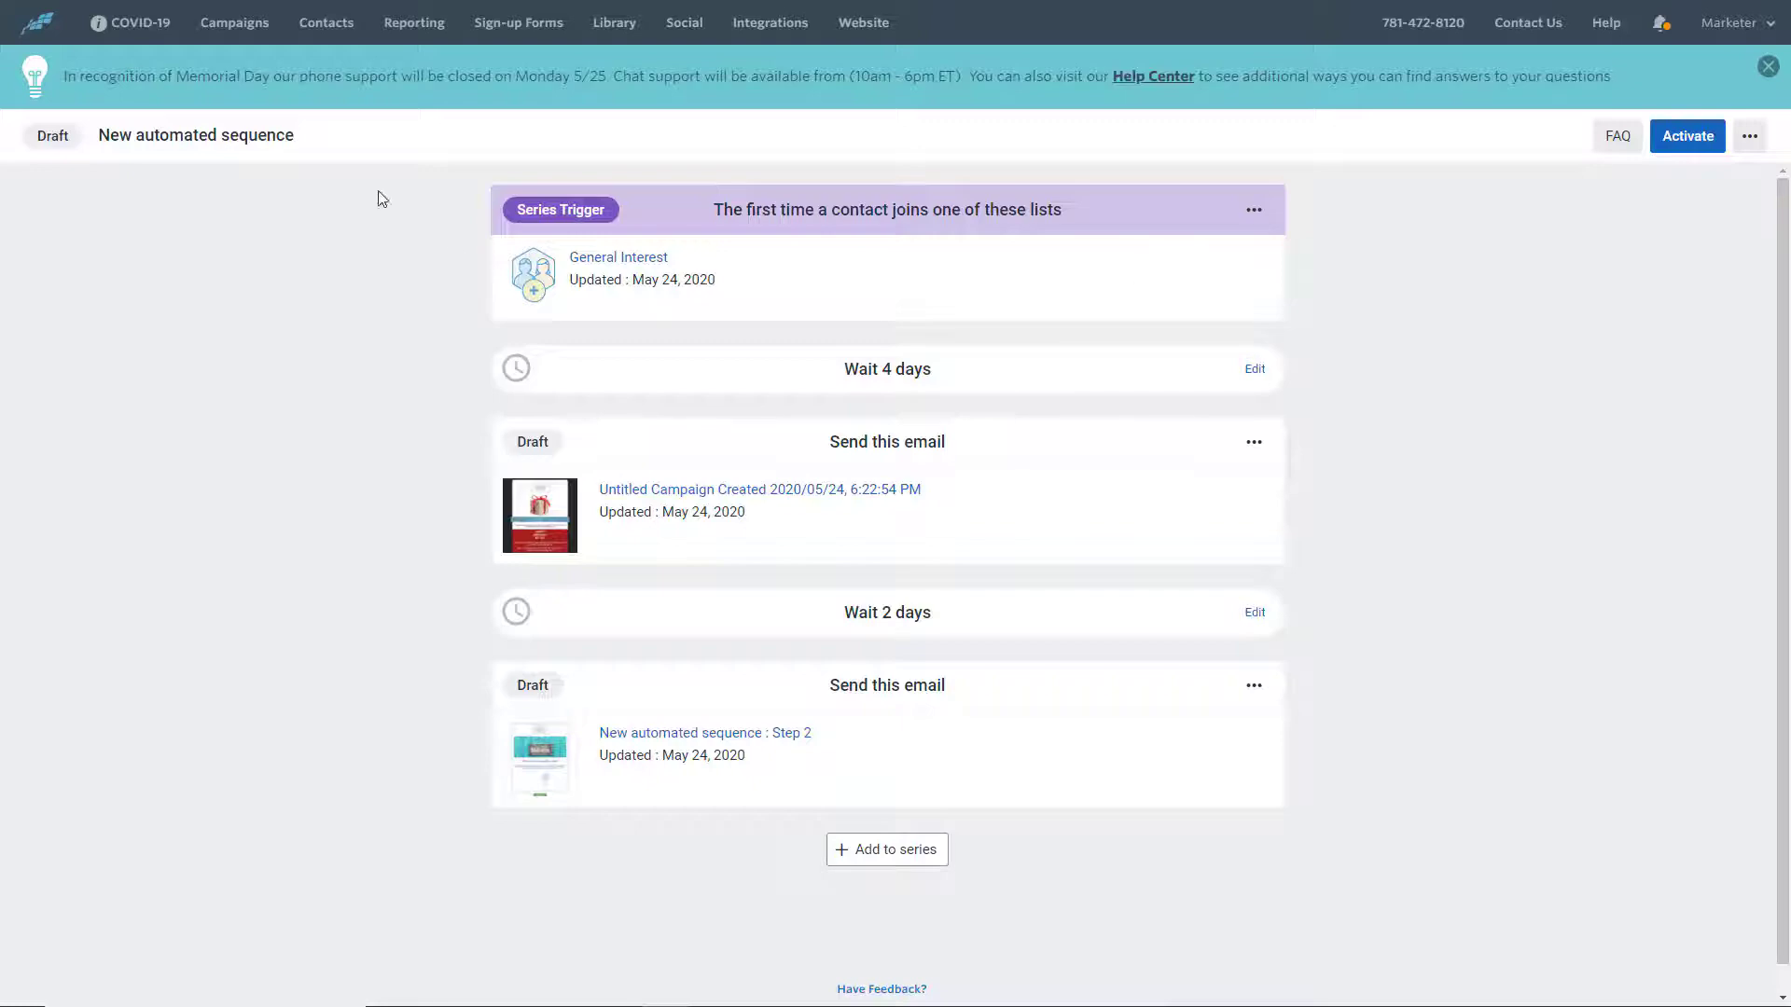
Create a new Lead Generation landing page from the Campaigns list
{"action": "left_click", "coordinate": [233, 23]}
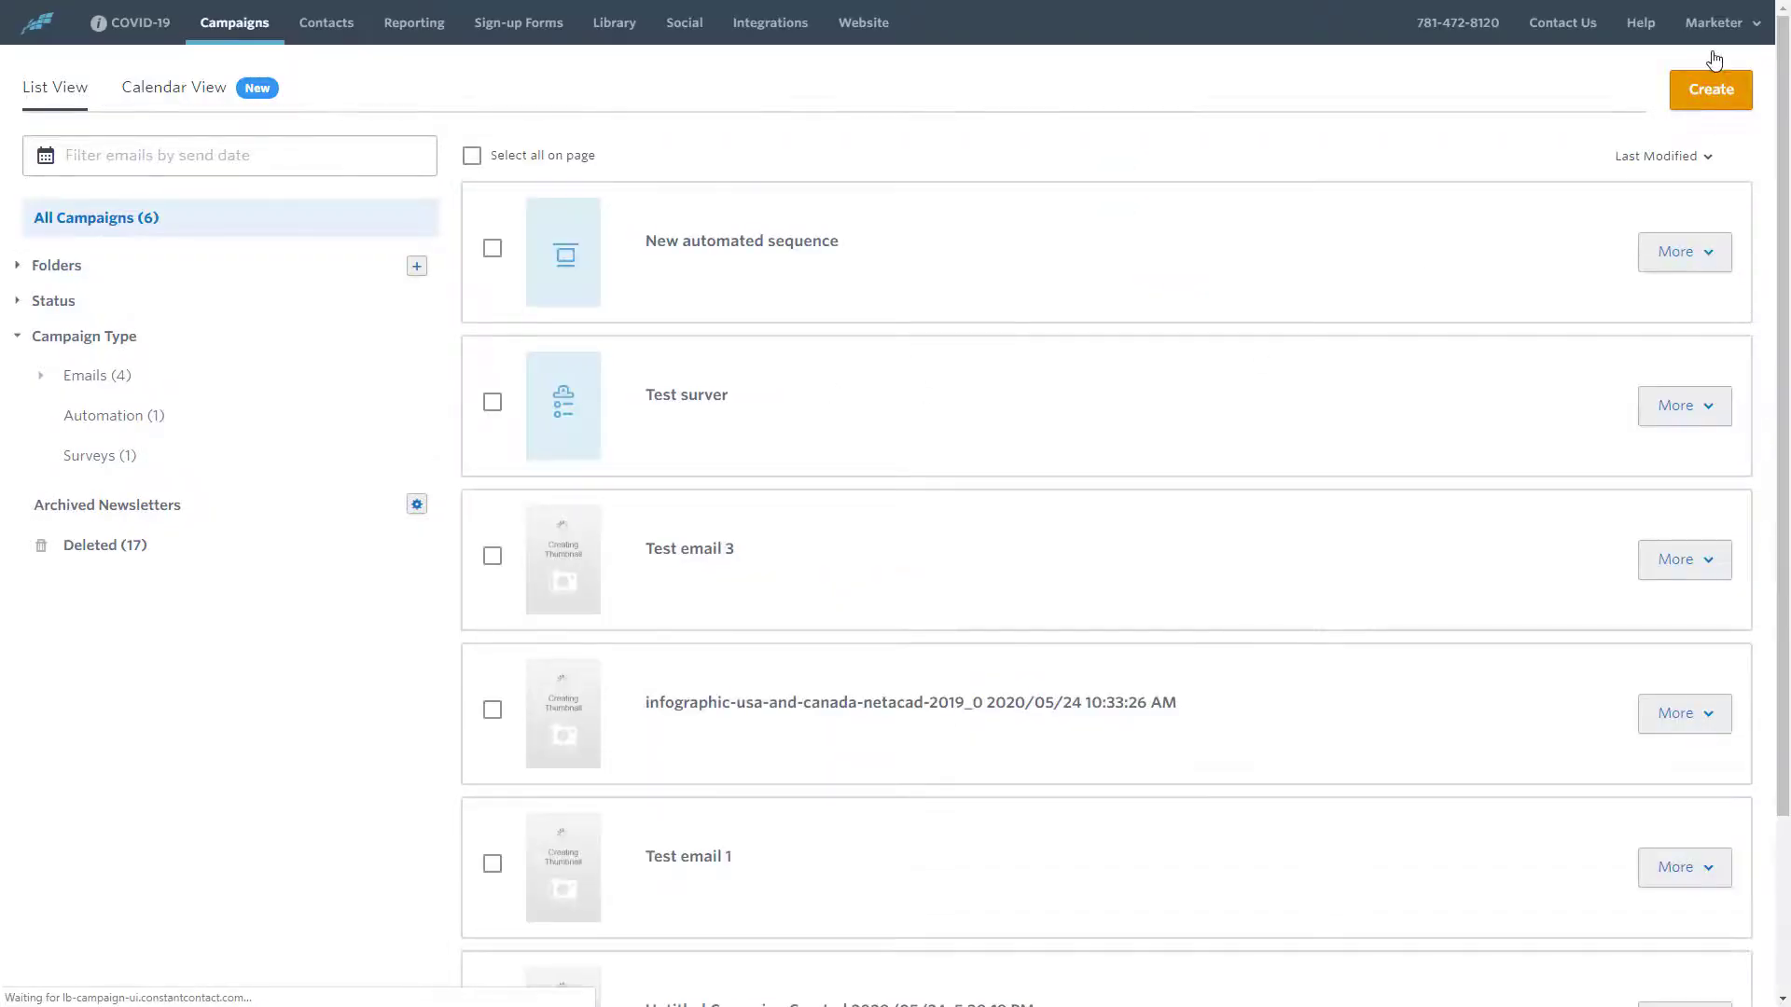
{"action": "left_click", "coordinate": [1709, 226]}
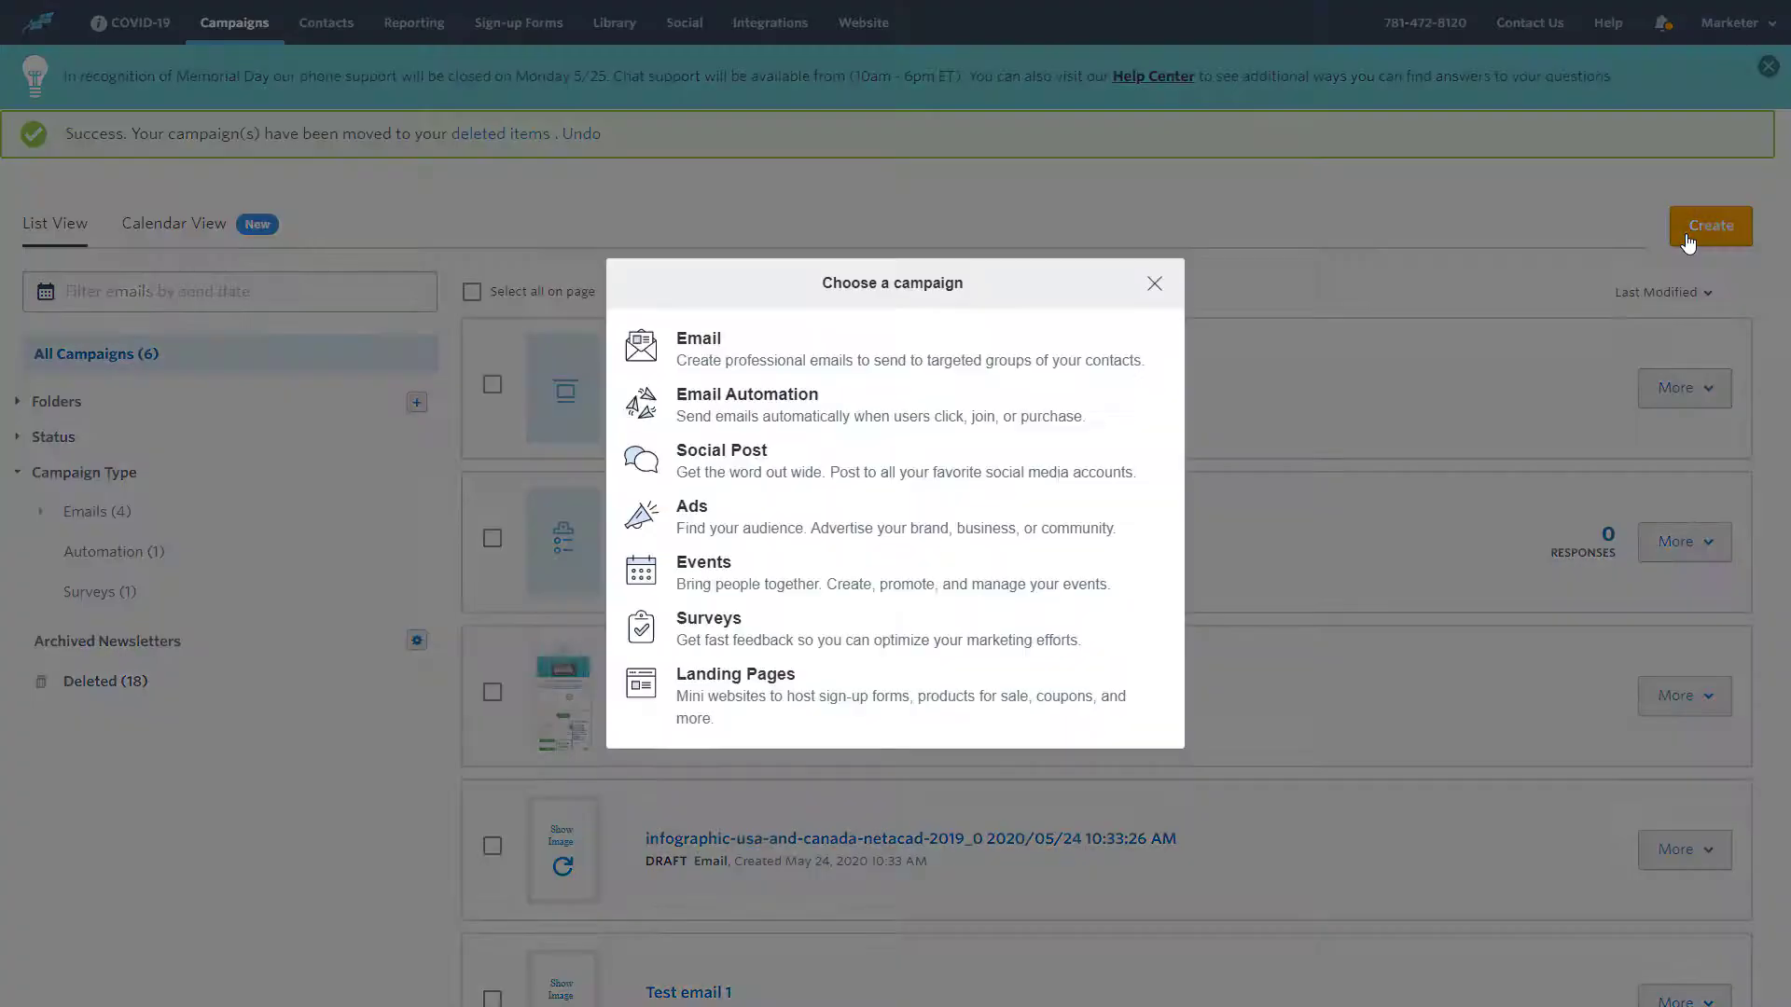
{"action": "left_click", "coordinate": [721, 695]}
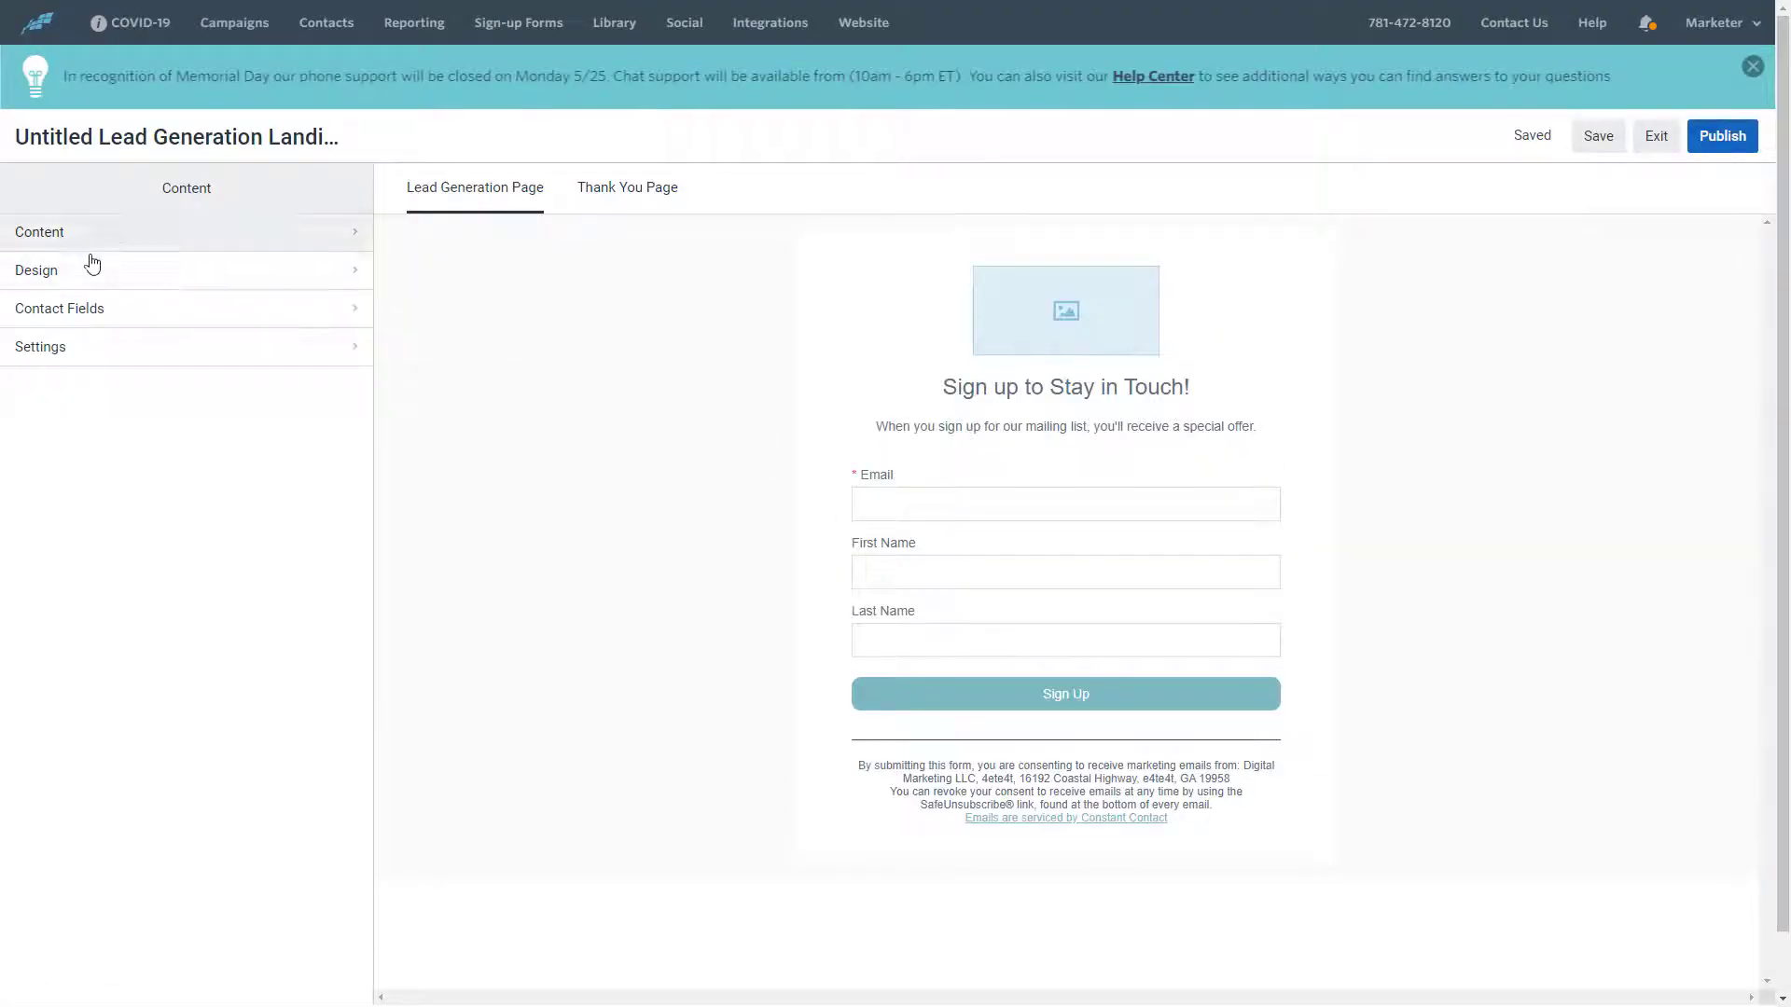
Look over the landing page's Design and Content options
{"action": "left_click", "coordinate": [85, 269]}
{"action": "left_click", "coordinate": [30, 197]}
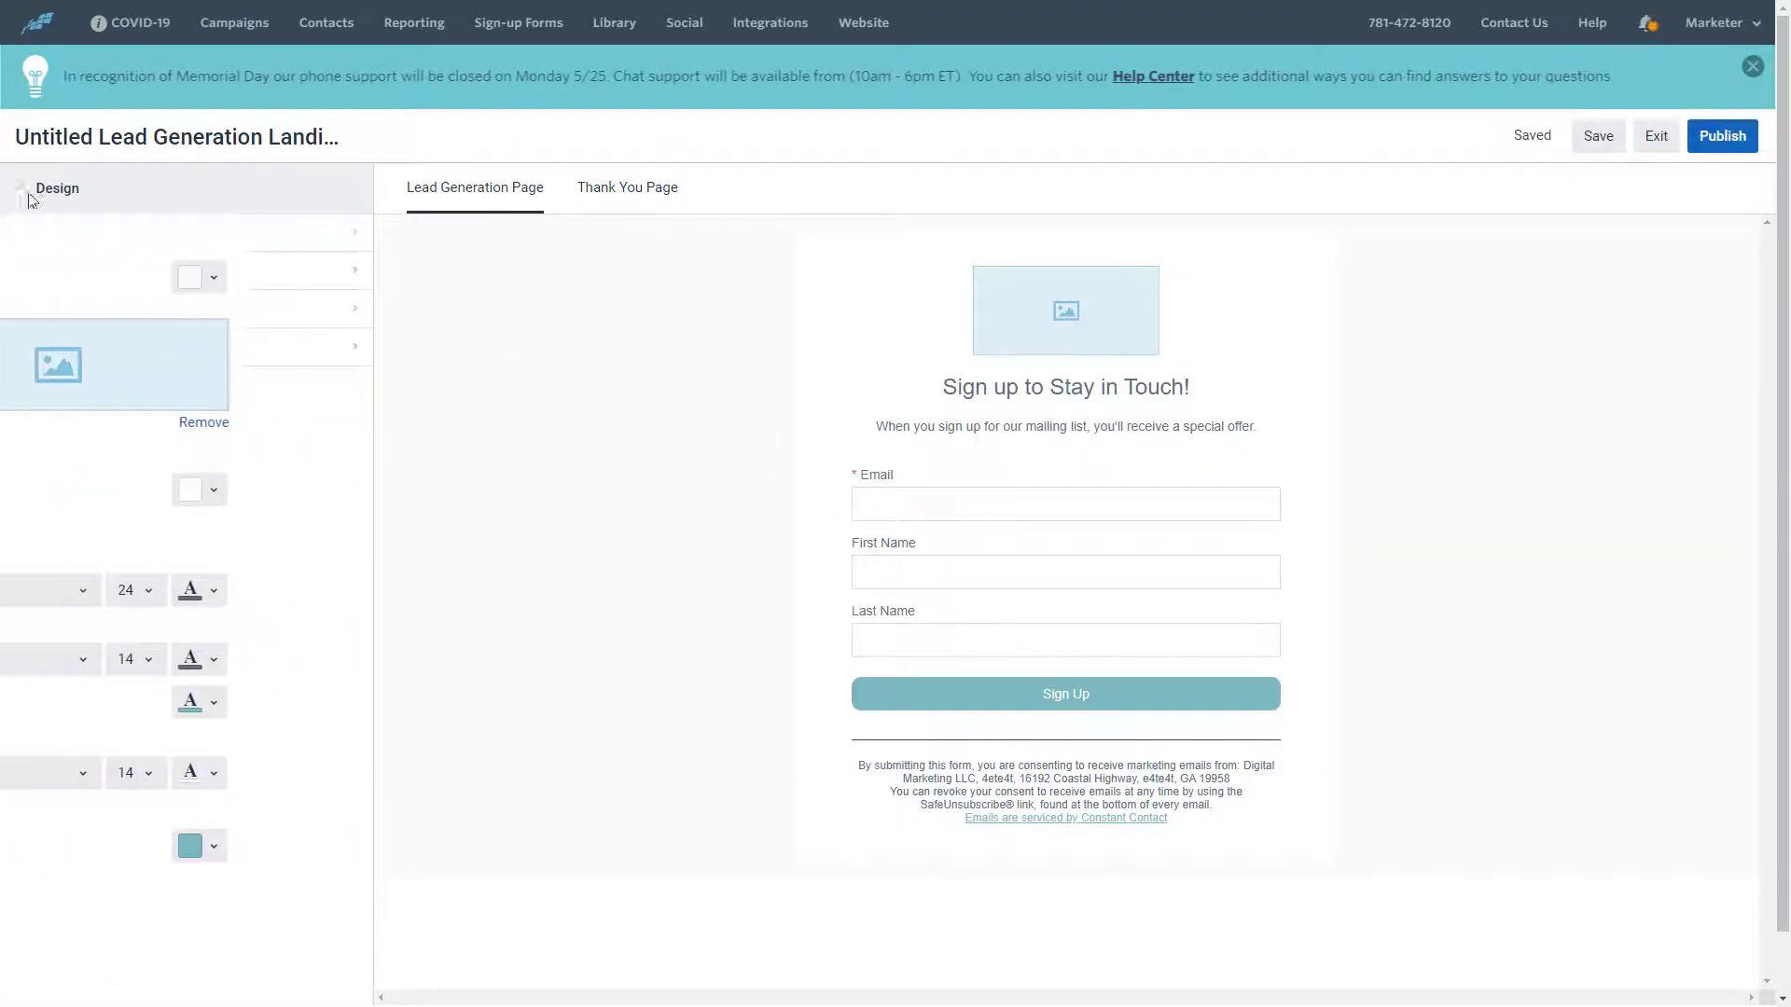
{"action": "left_click", "coordinate": [112, 231]}
{"action": "left_click", "coordinate": [25, 187]}
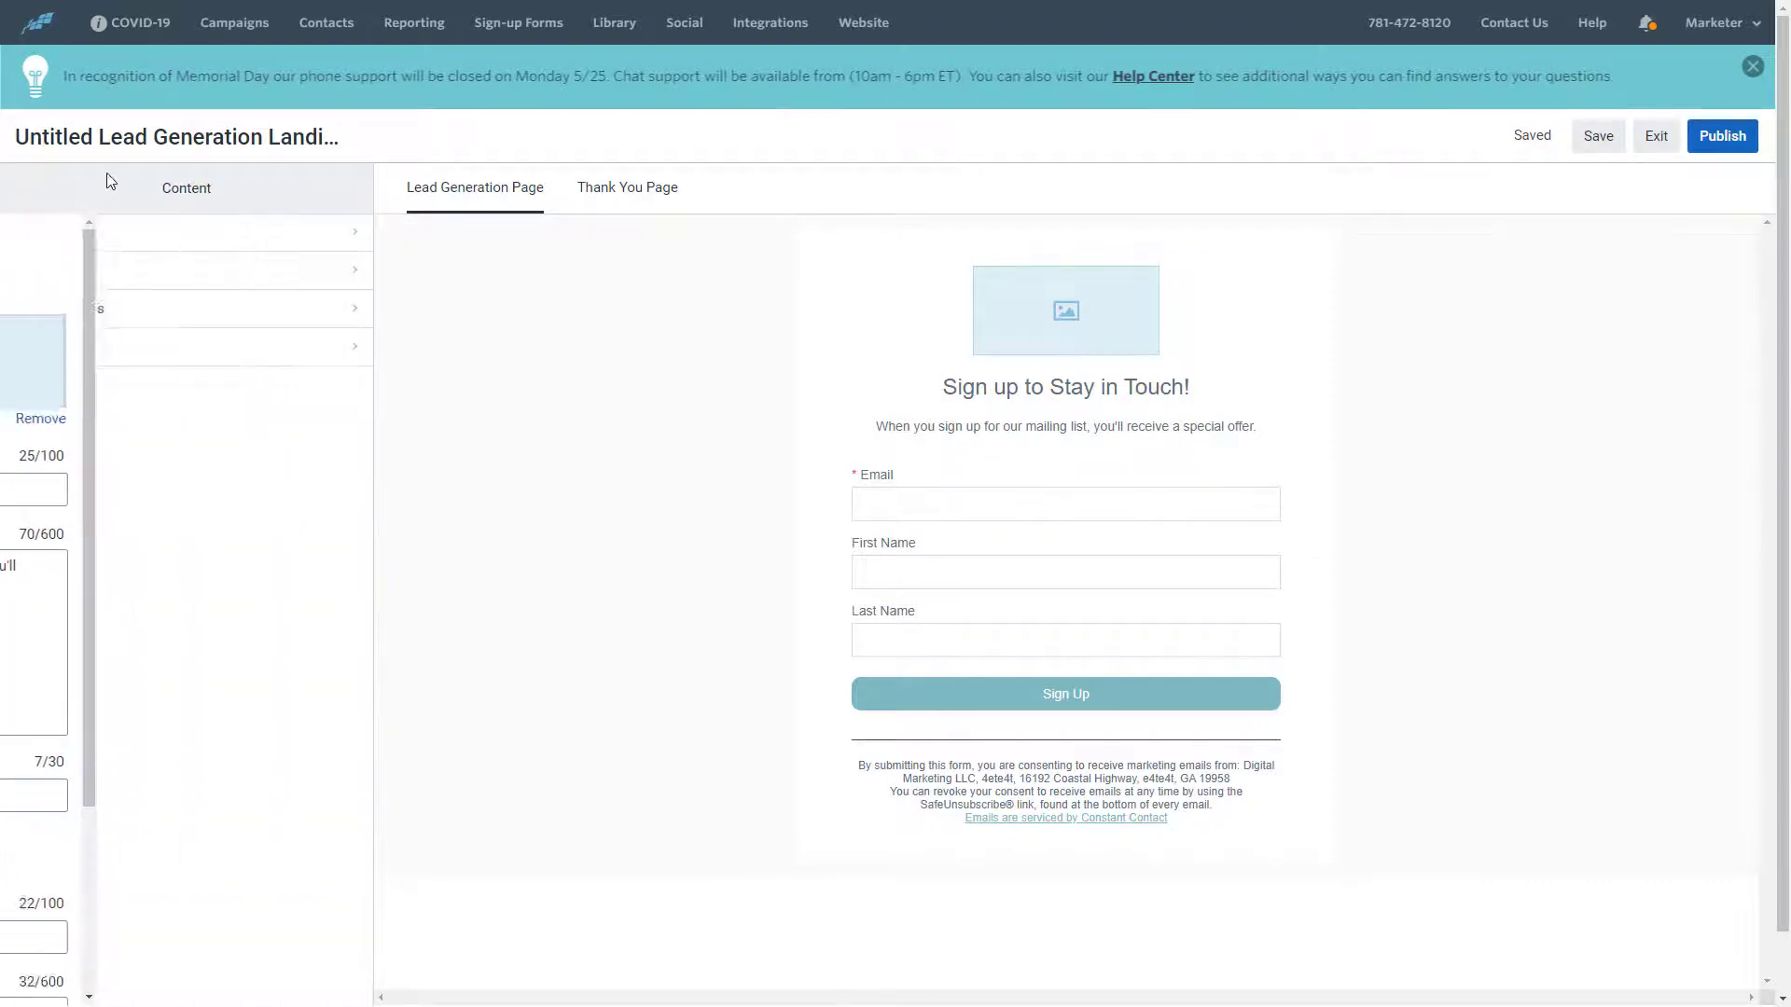
Turn on a custom URL, send sign-ups to General Interest, and publish the page
{"action": "left_click", "coordinate": [258, 355]}
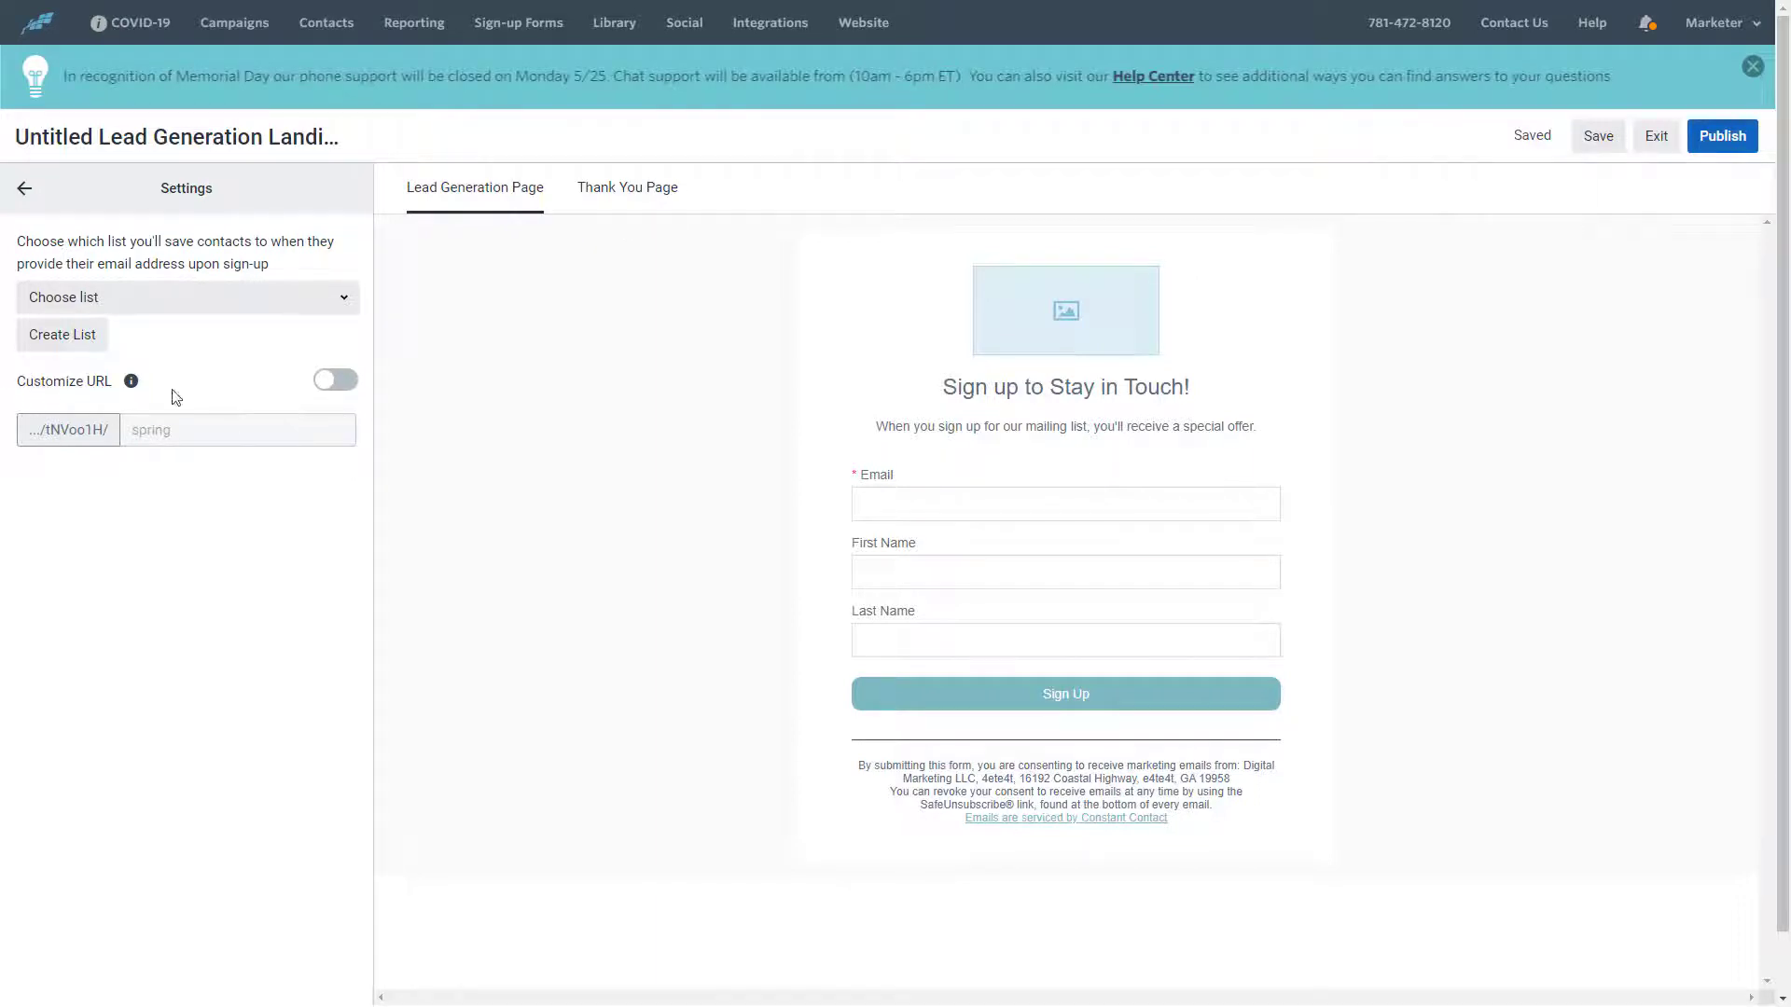
{"action": "left_click", "coordinate": [336, 382]}
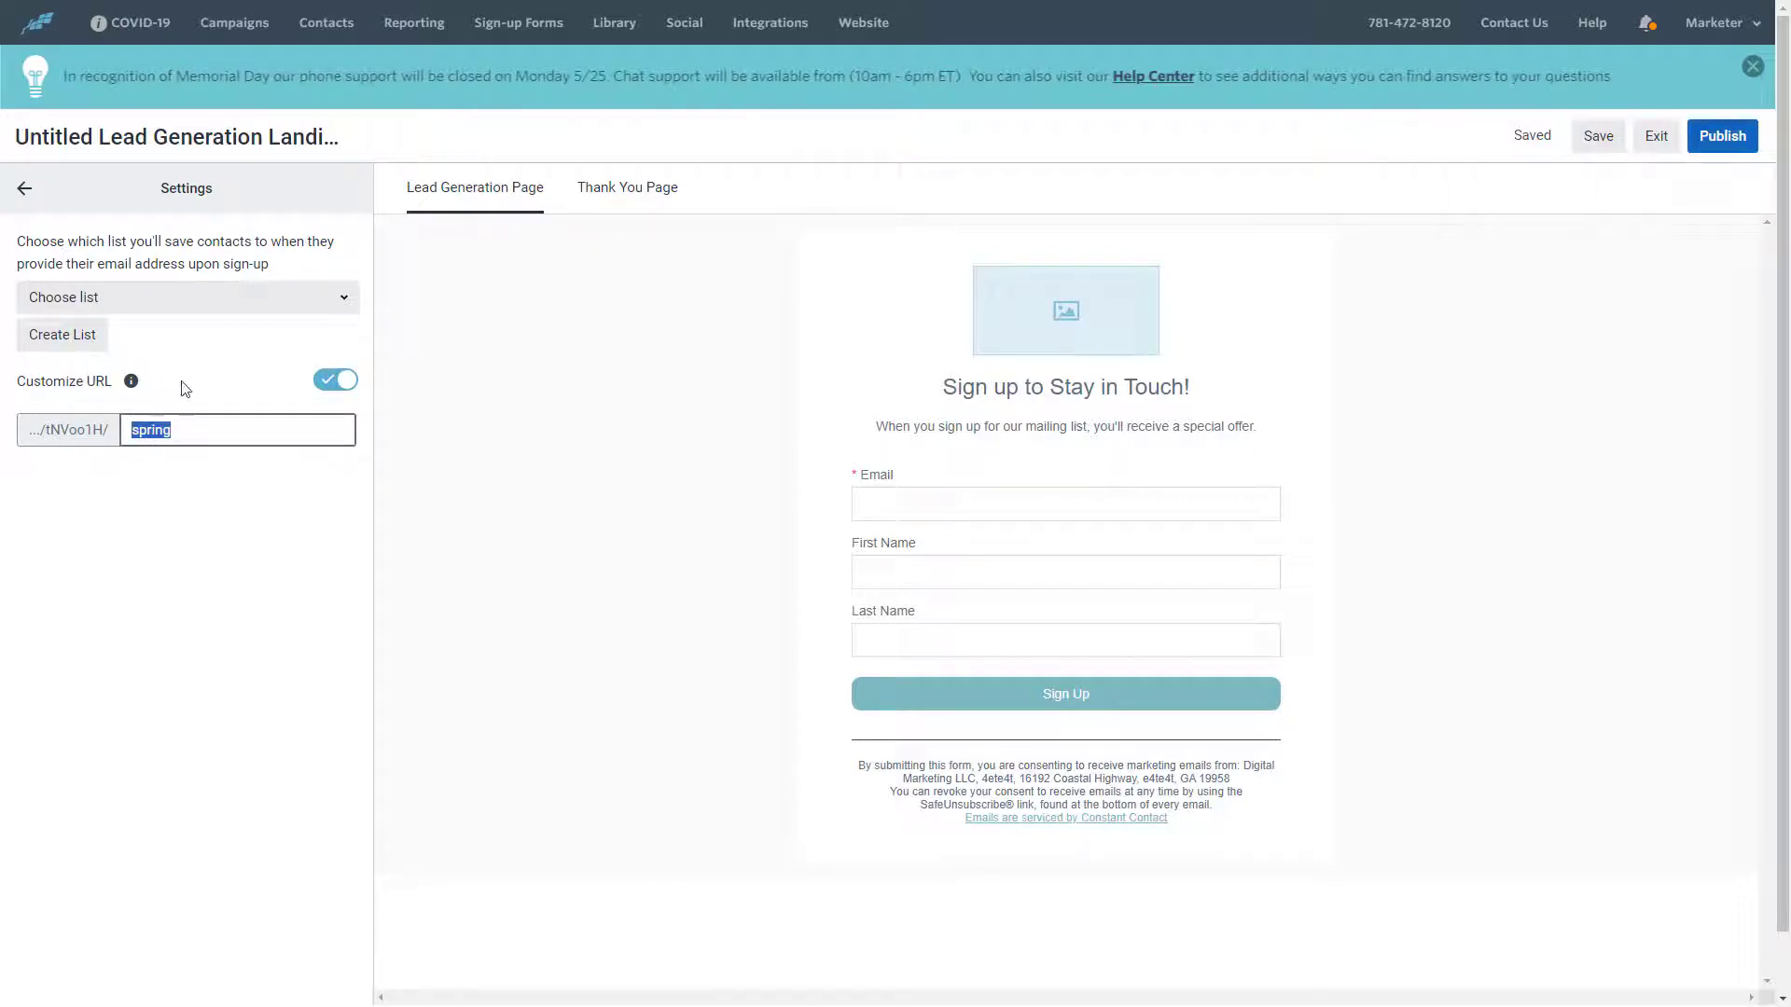
{"action": "left_click", "coordinate": [344, 296]}
{"action": "left_click", "coordinate": [130, 338]}
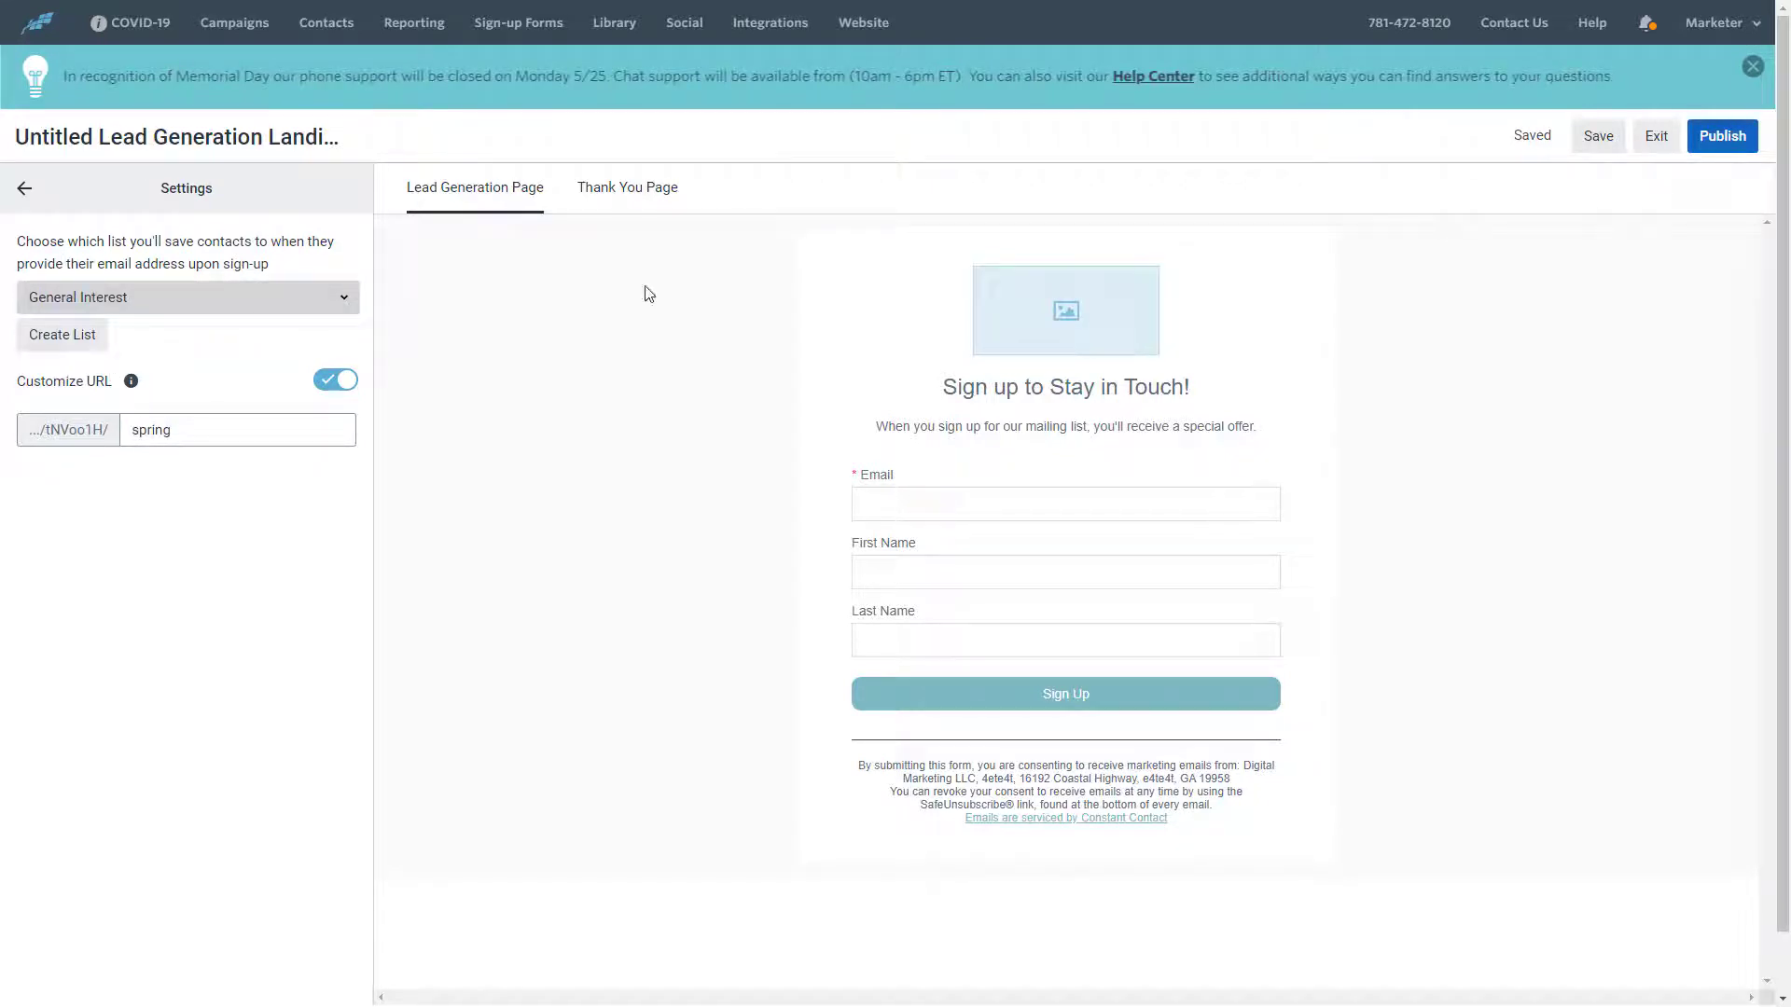
{"action": "left_click", "coordinate": [1709, 146]}
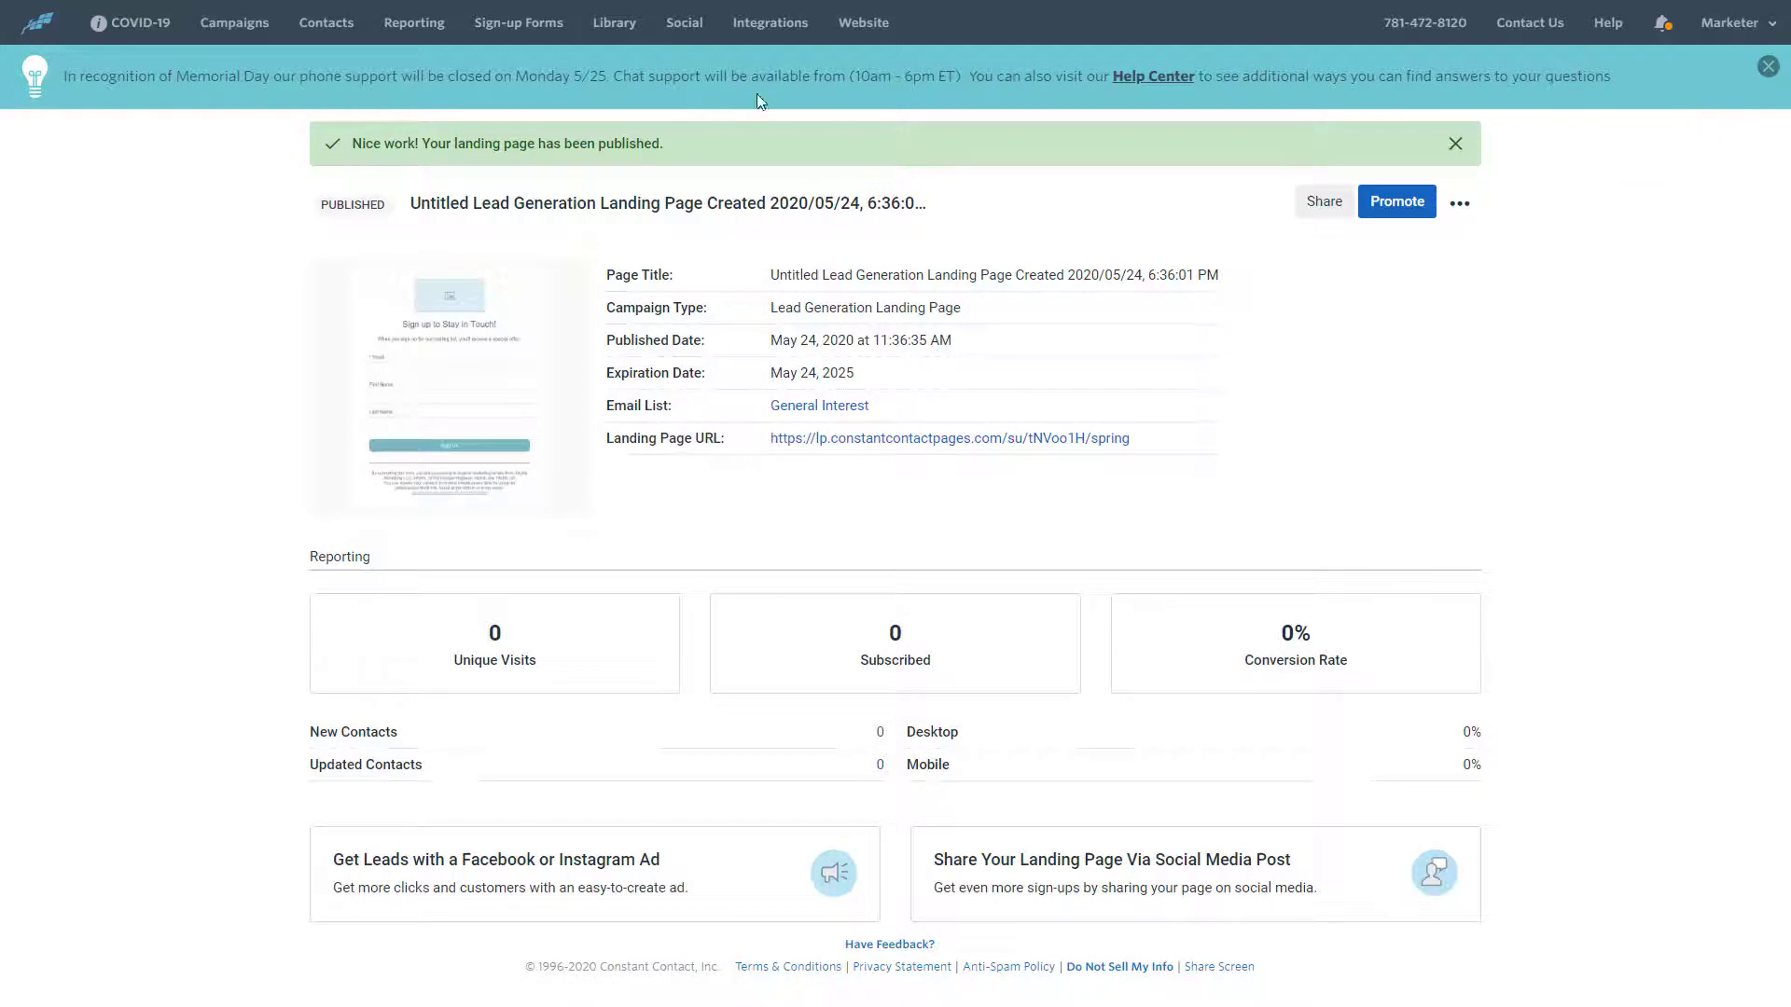
Visit the Website section and check the Domains tab's custom domain search
{"action": "left_click", "coordinate": [863, 23]}
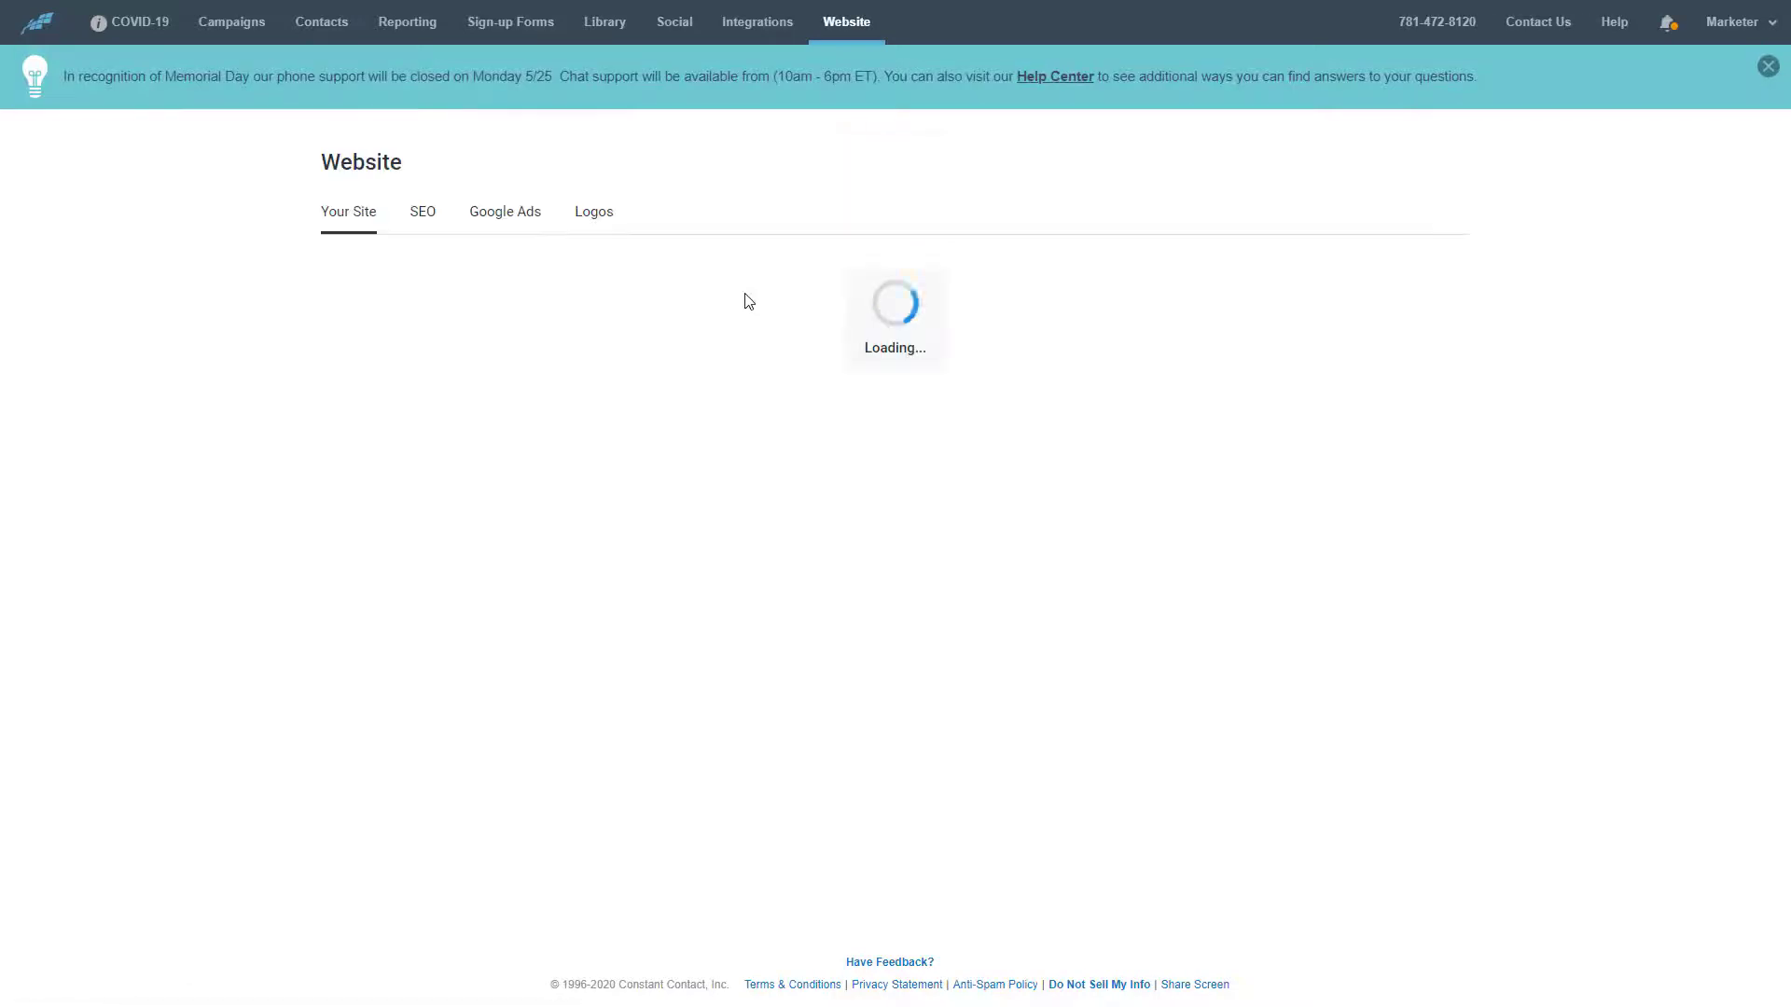
{"action": "scroll", "coordinate": [742, 333], "scroll_direction": "down", "scroll_amount": 2}
{"action": "scroll", "coordinate": [742, 365], "scroll_direction": "down", "scroll_amount": 2}
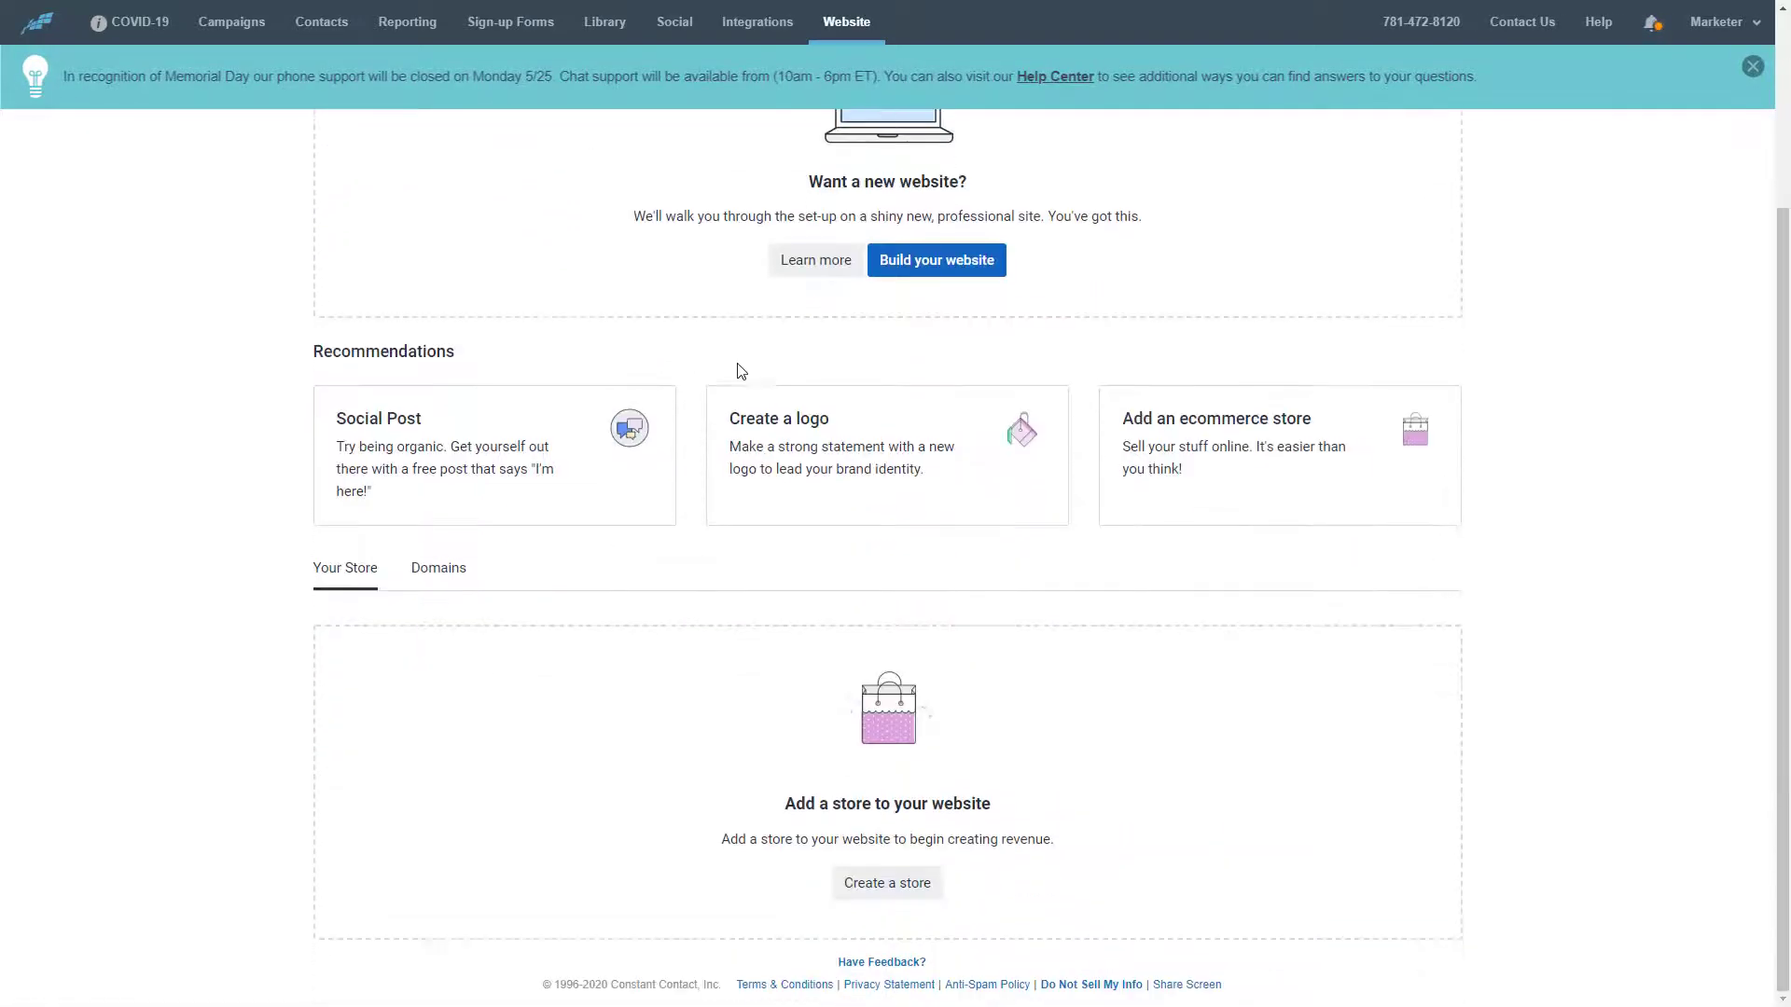
{"action": "left_click", "coordinate": [438, 566]}
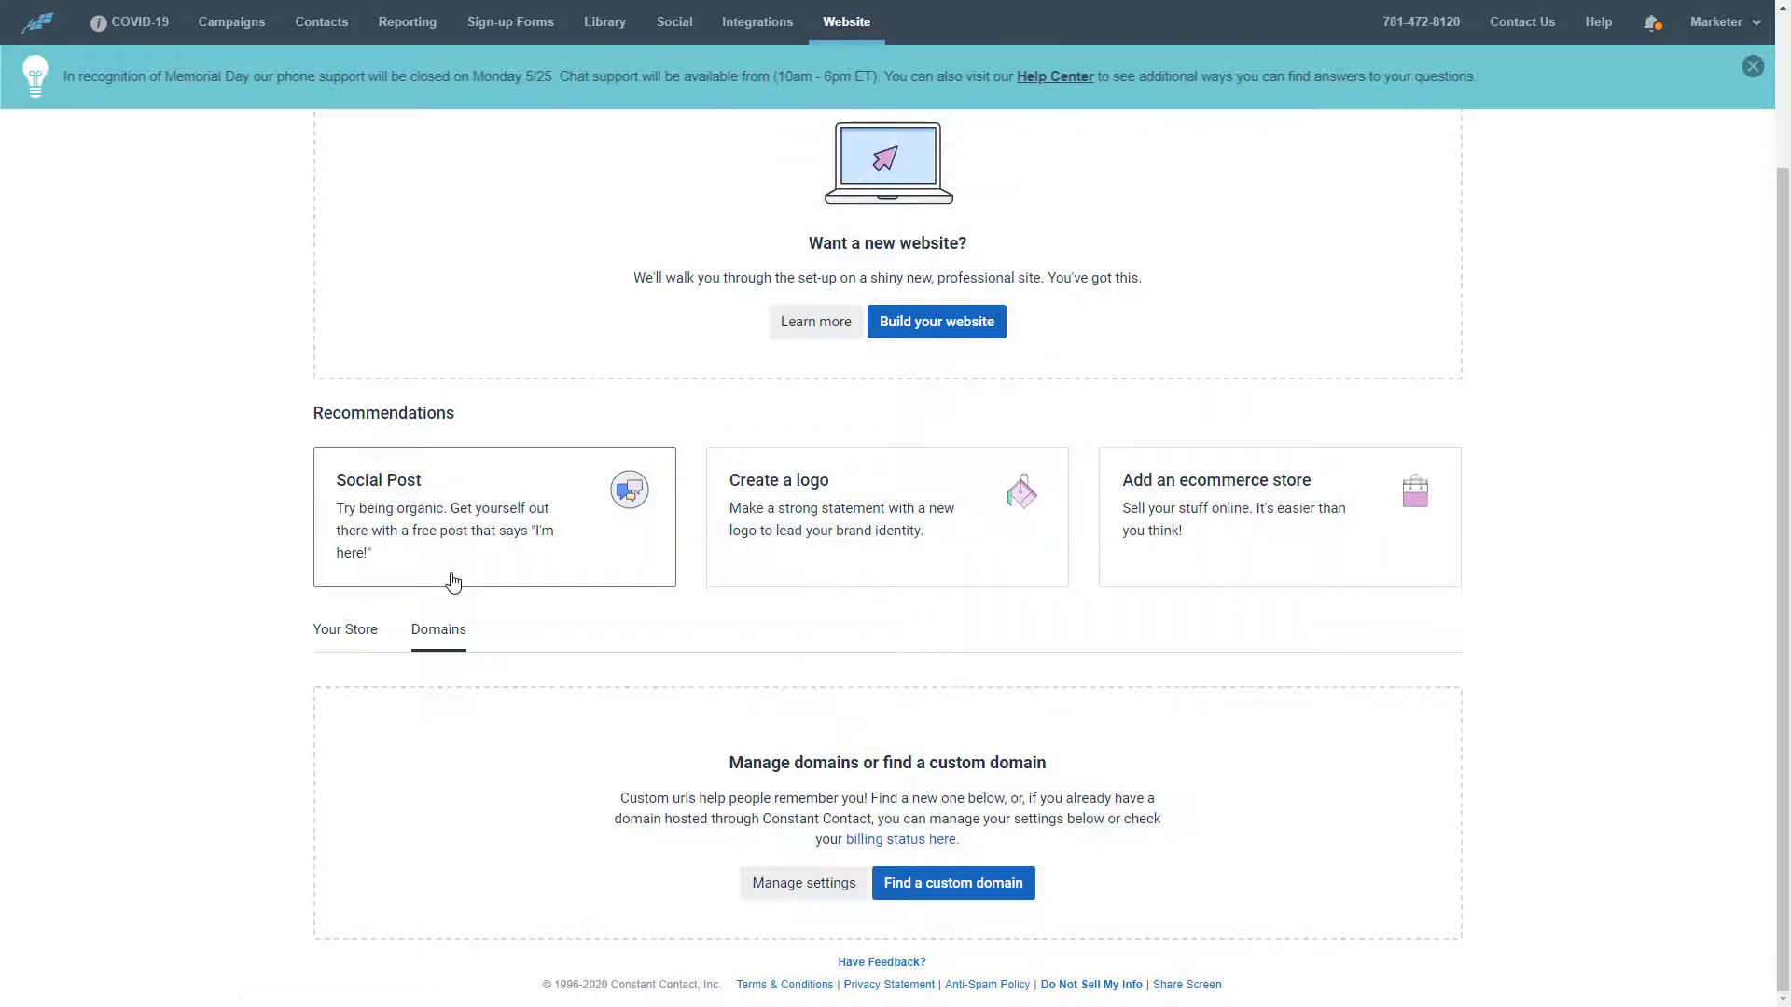
{"action": "left_click", "coordinate": [967, 904]}
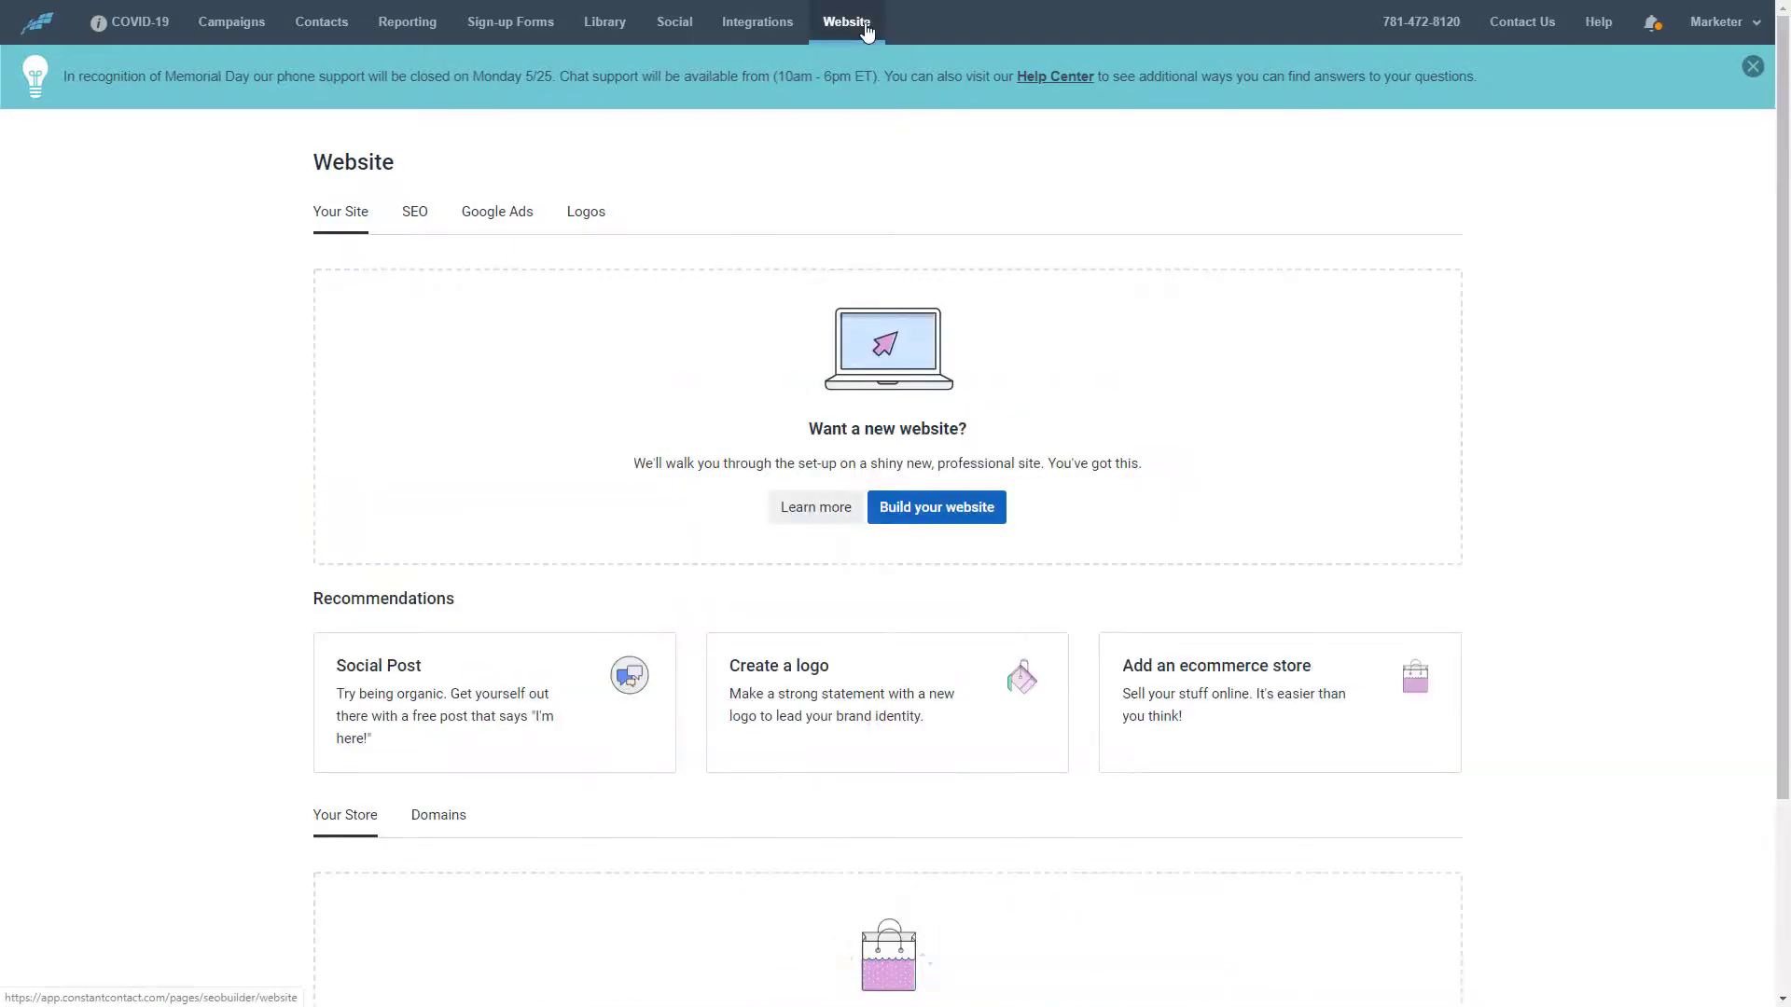
Start a Finance company website named My finance company
{"action": "left_click", "coordinate": [942, 515]}
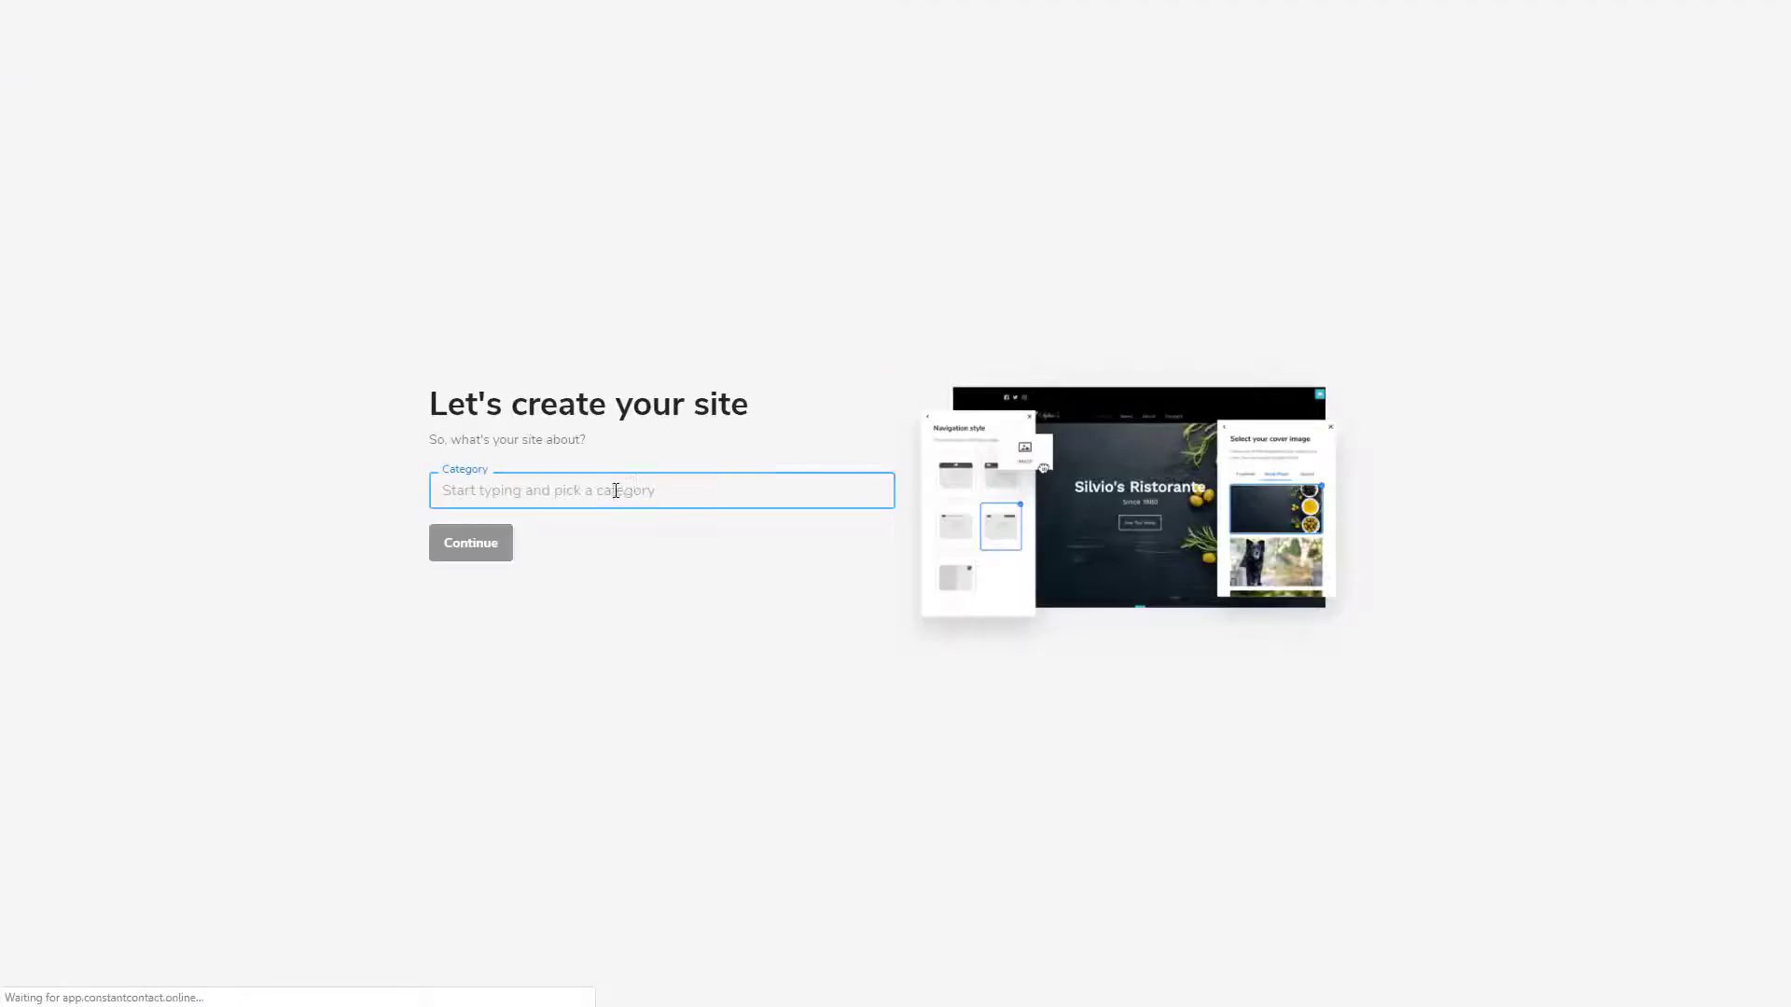
{"action": "type", "text": "Fi"}
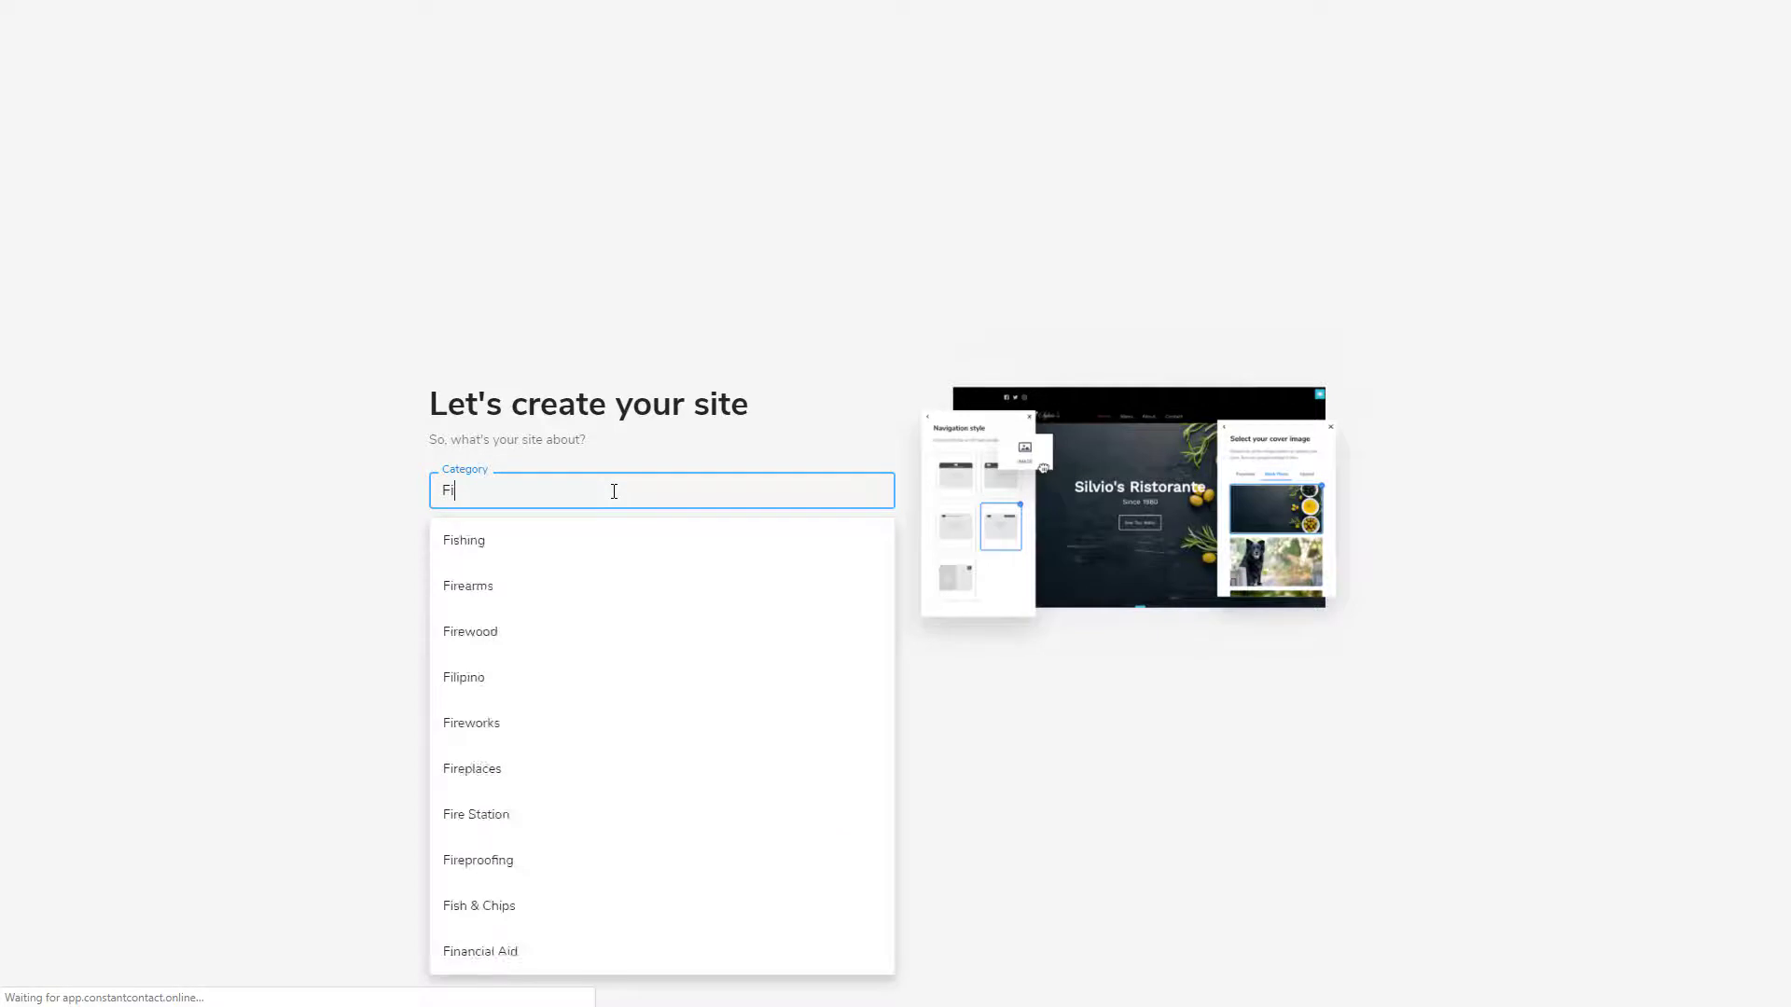
{"action": "type", "text": "nan"}
{"action": "key", "text": "Return"}
{"action": "left_click", "coordinate": [472, 540]}
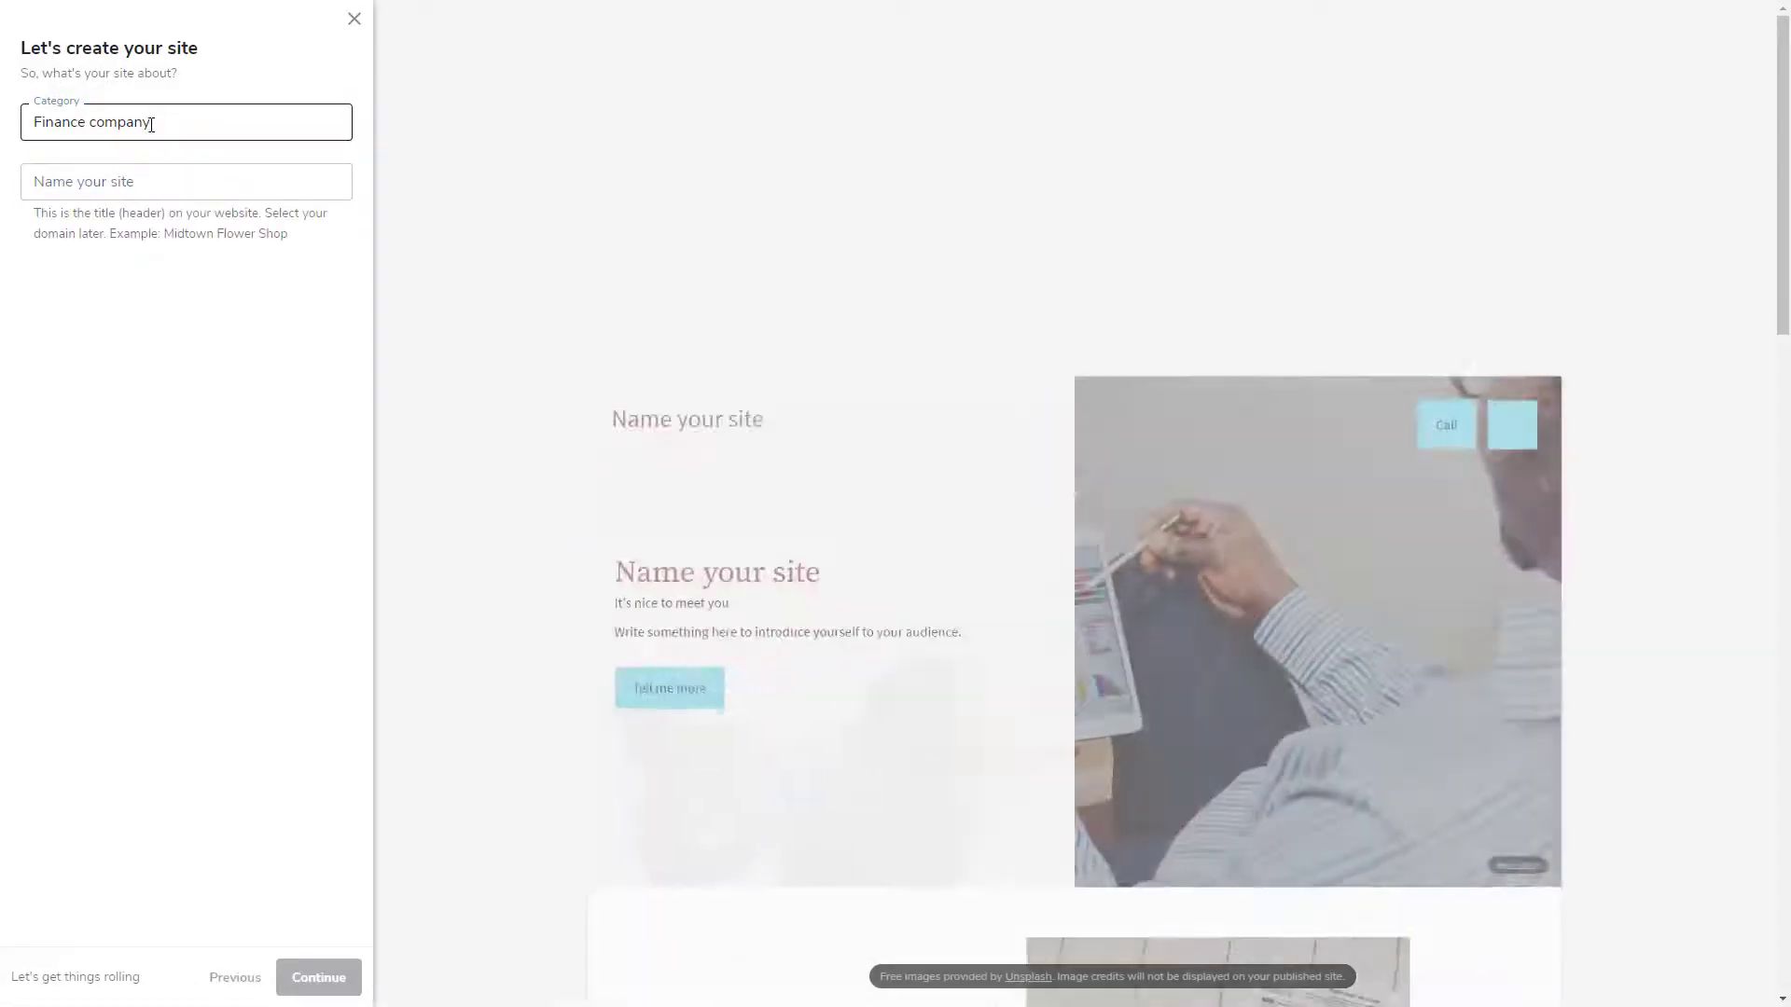
{"action": "left_click", "coordinate": [188, 181]}
{"action": "type", "text": "My finance co"}
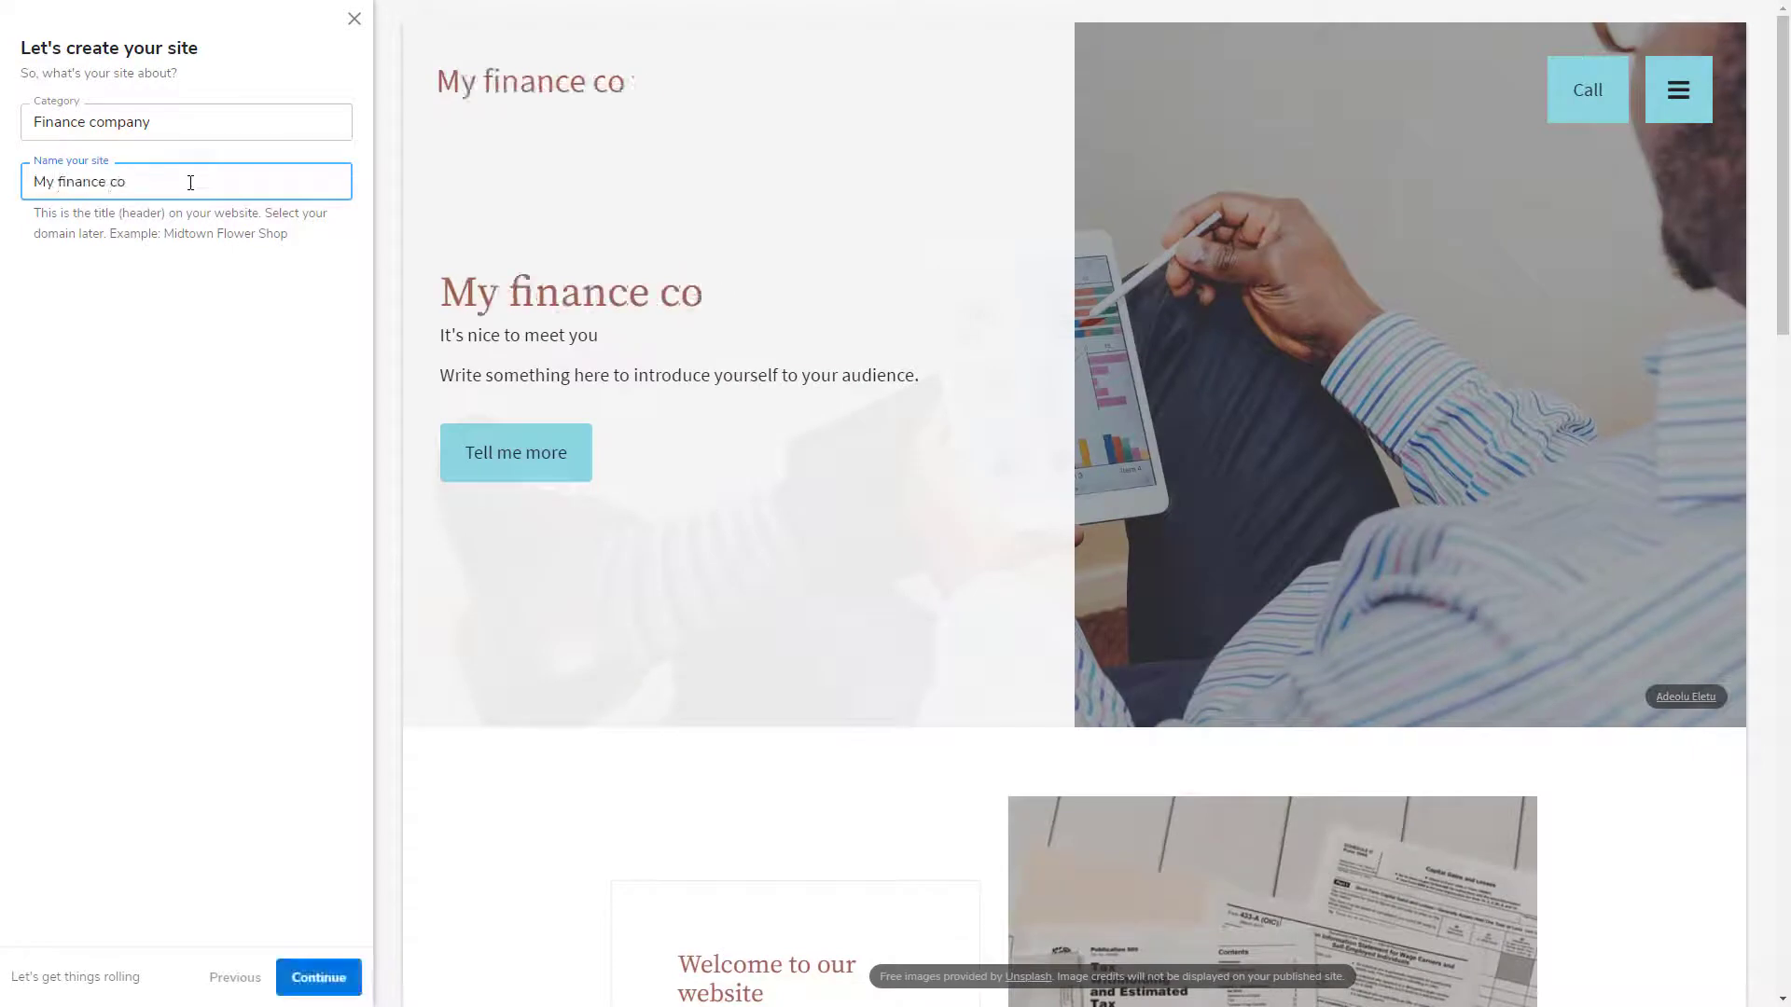
{"action": "type", "text": "mpany"}
{"action": "left_click", "coordinate": [320, 977]}
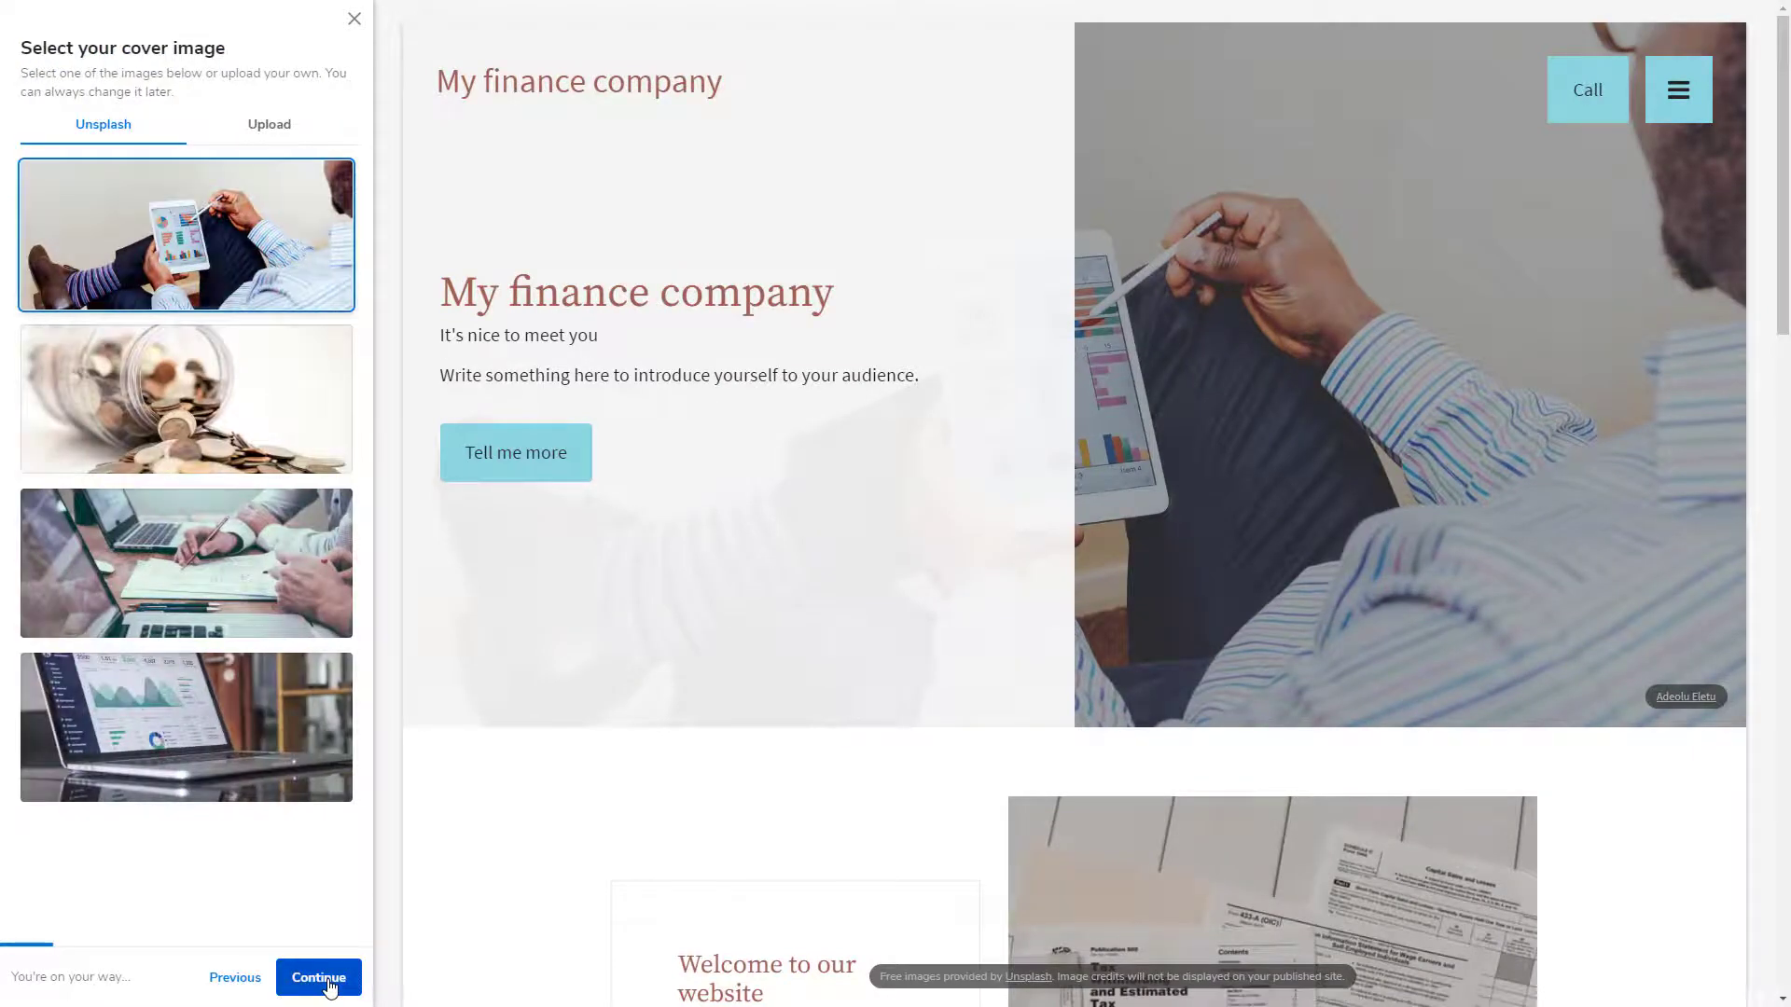
Choose the desk-with-papers cover photo and skip the logo
{"action": "left_click", "coordinate": [180, 413]}
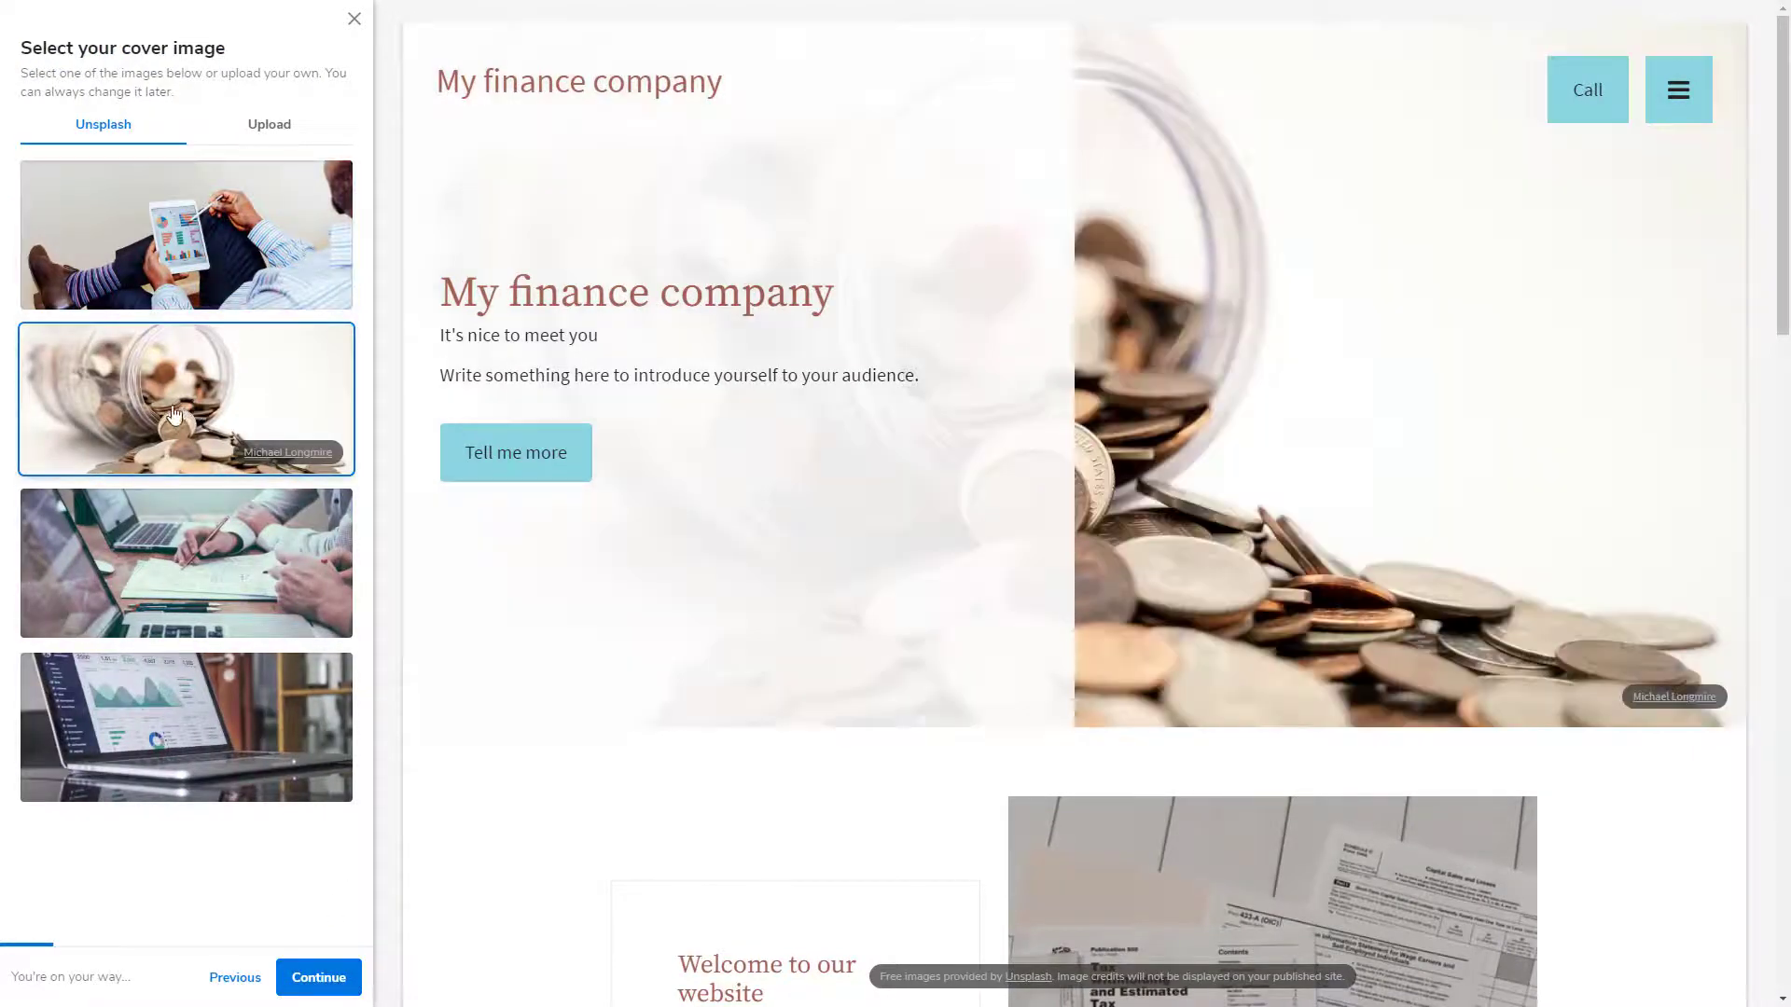
{"action": "left_click", "coordinate": [166, 545]}
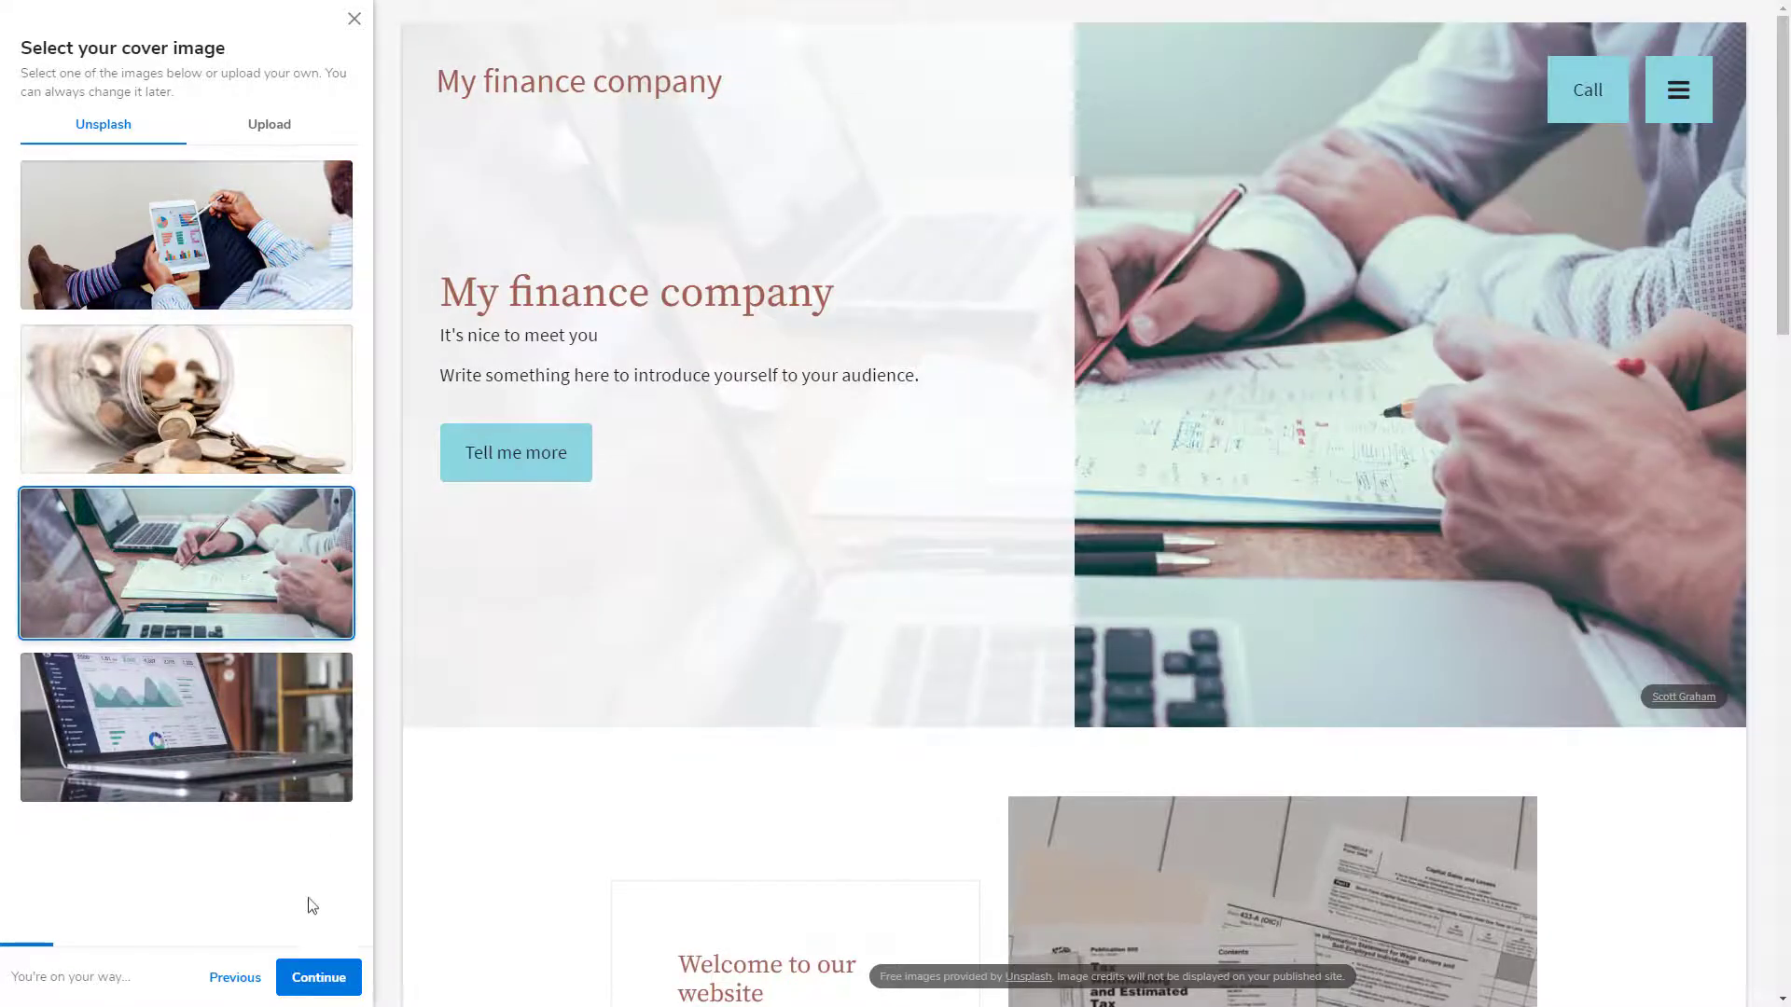
{"action": "left_click", "coordinate": [319, 977]}
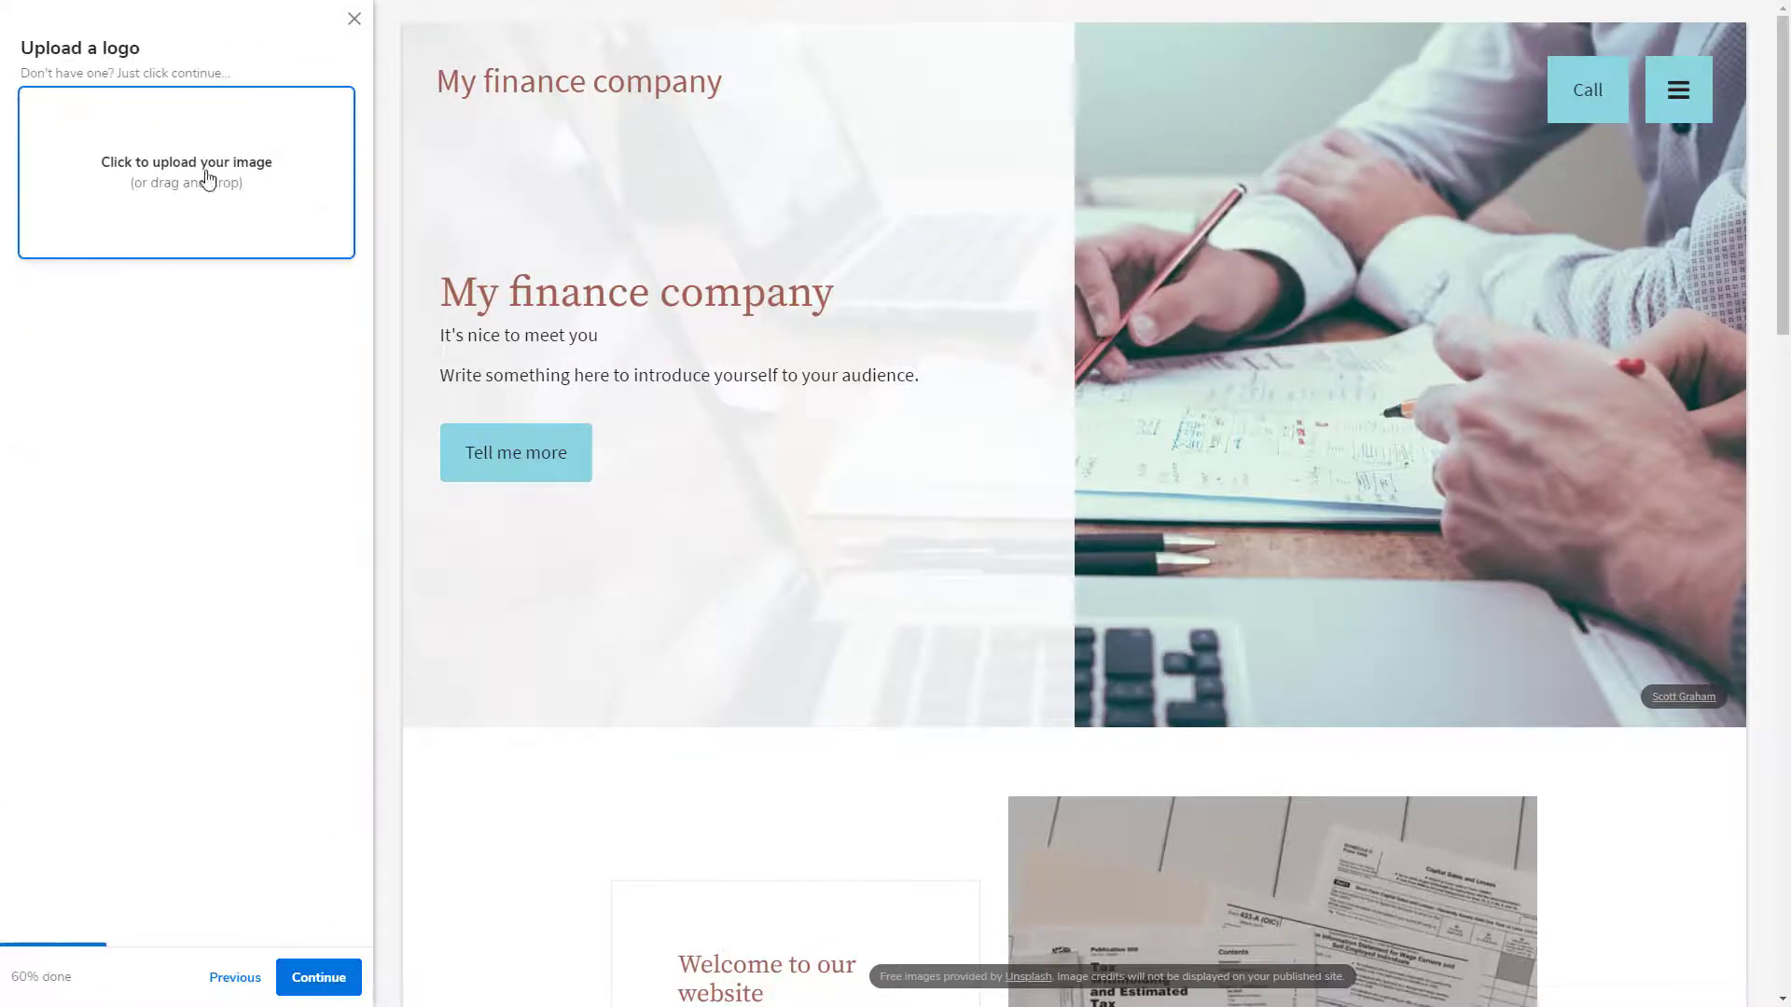
{"action": "left_click", "coordinate": [320, 977]}
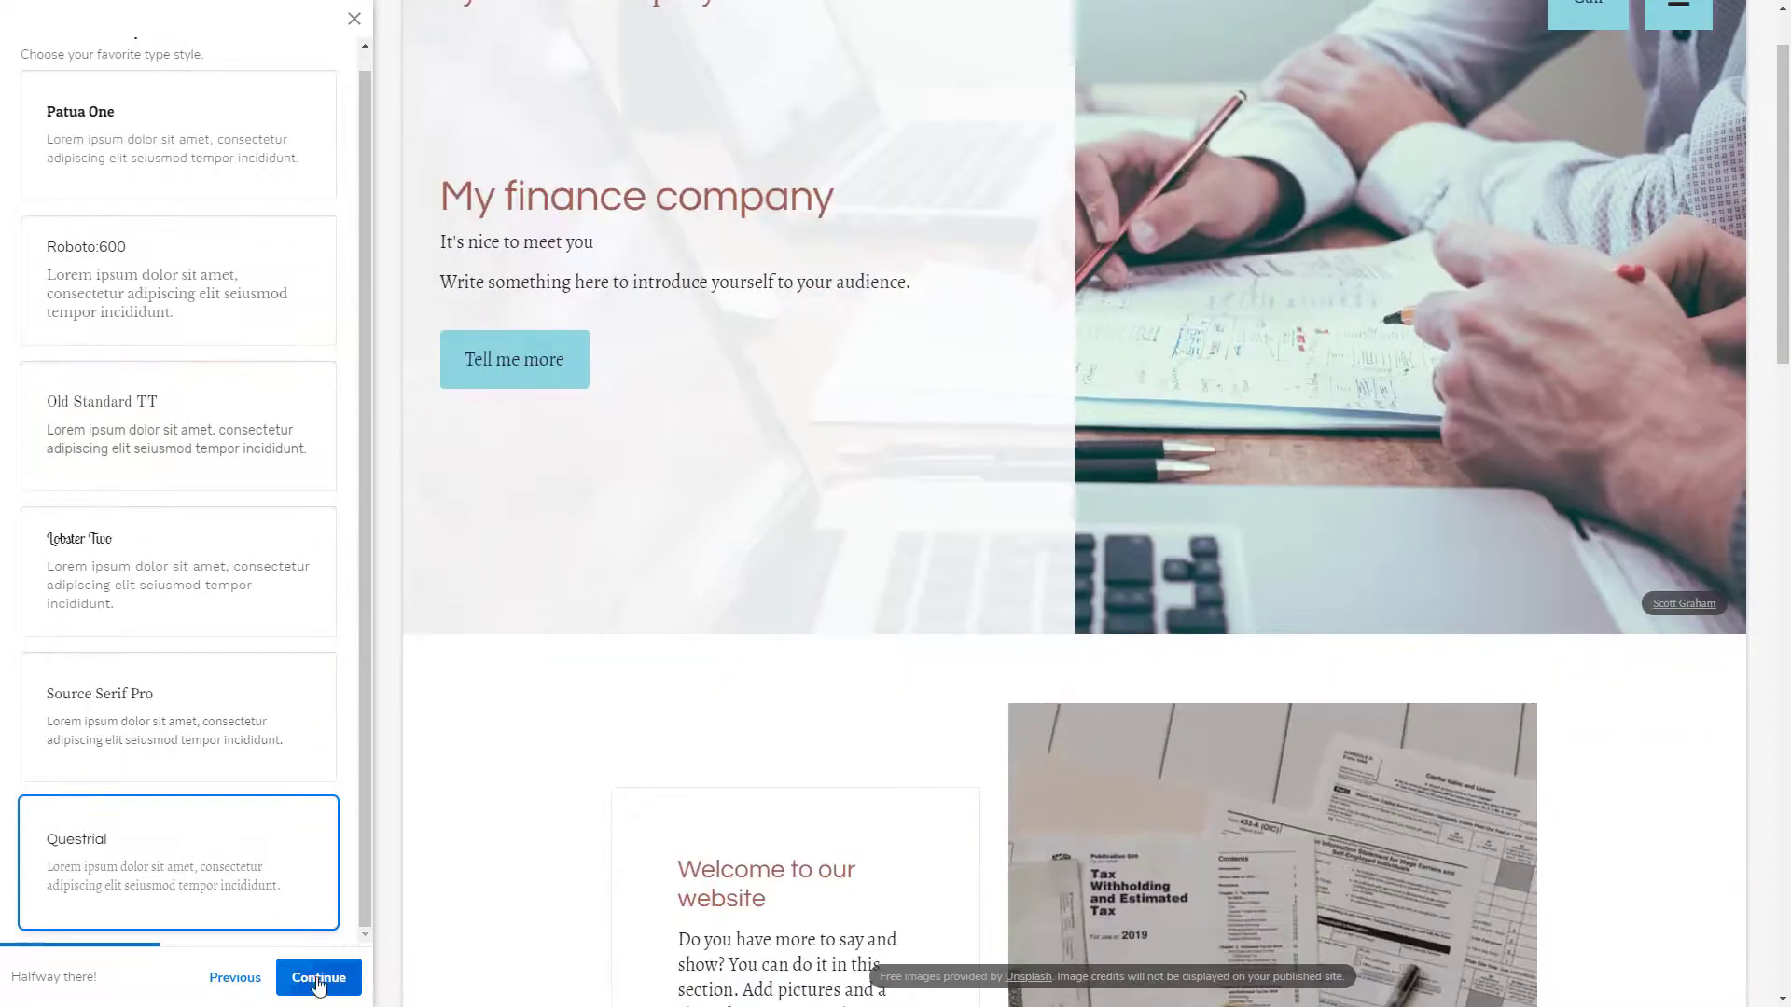
Pick the teal and beige colour scheme and a top-links navigation bar
{"action": "left_click", "coordinate": [320, 977]}
{"action": "left_click", "coordinate": [181, 445]}
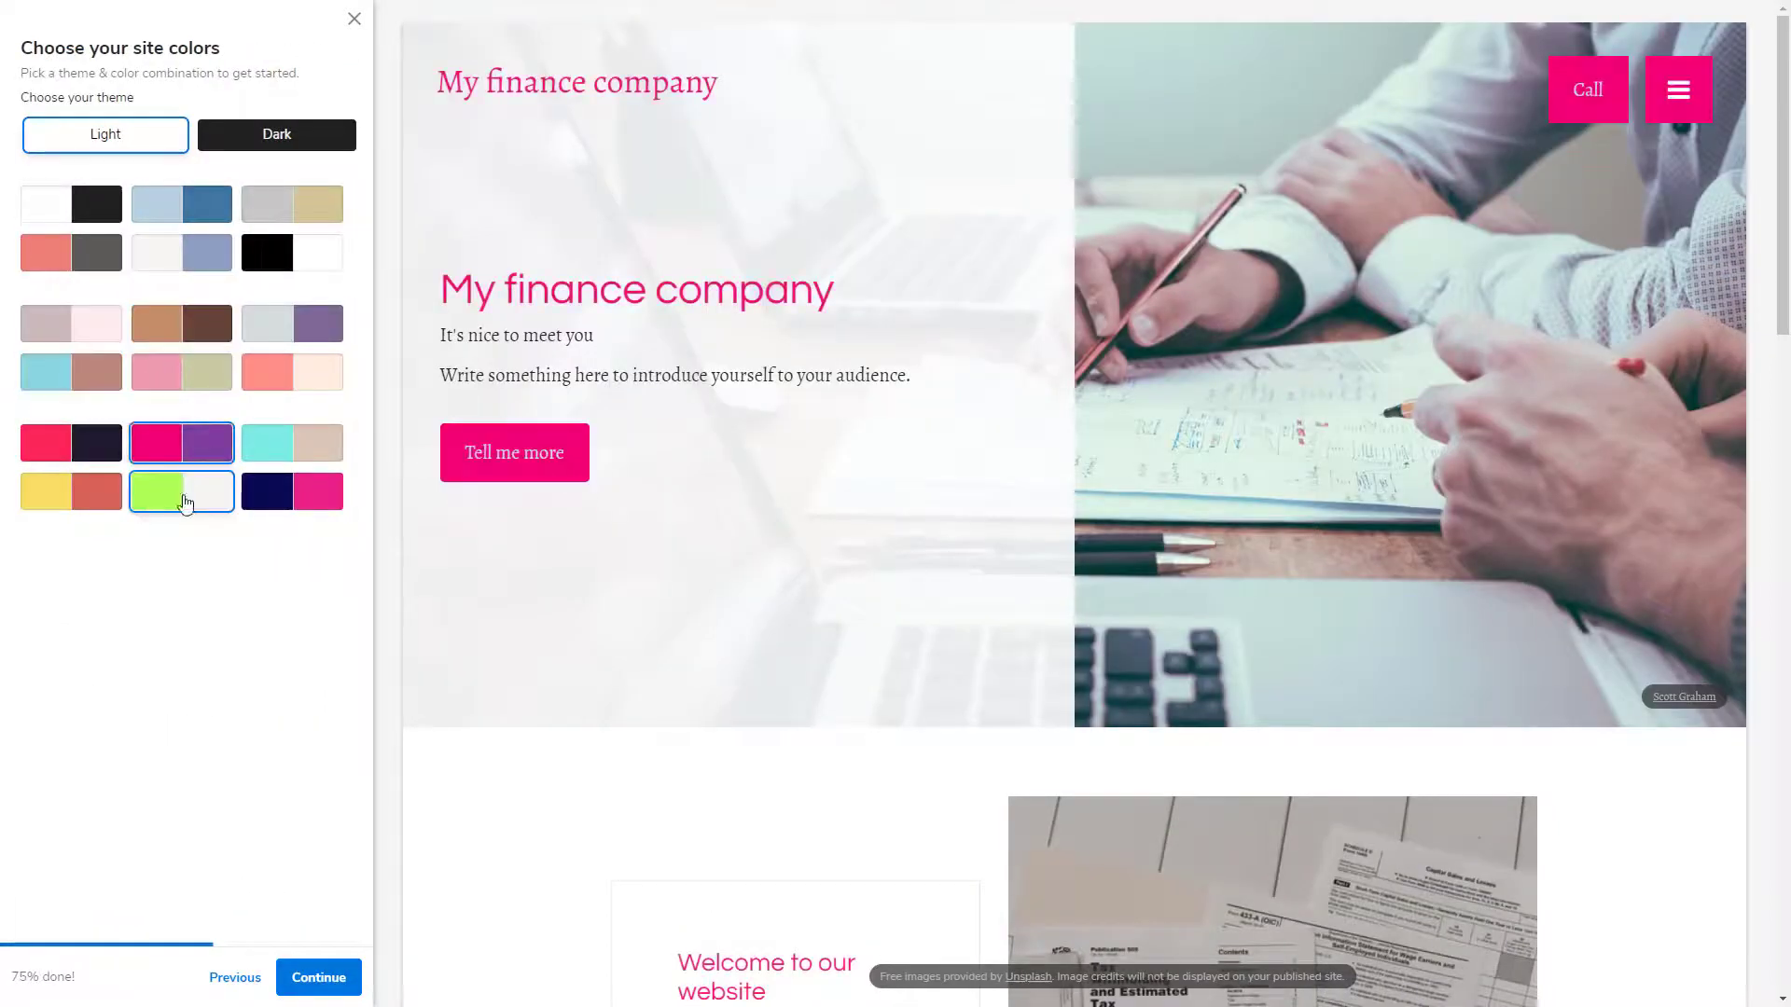
{"action": "left_click", "coordinate": [181, 491]}
{"action": "left_click", "coordinate": [293, 445]}
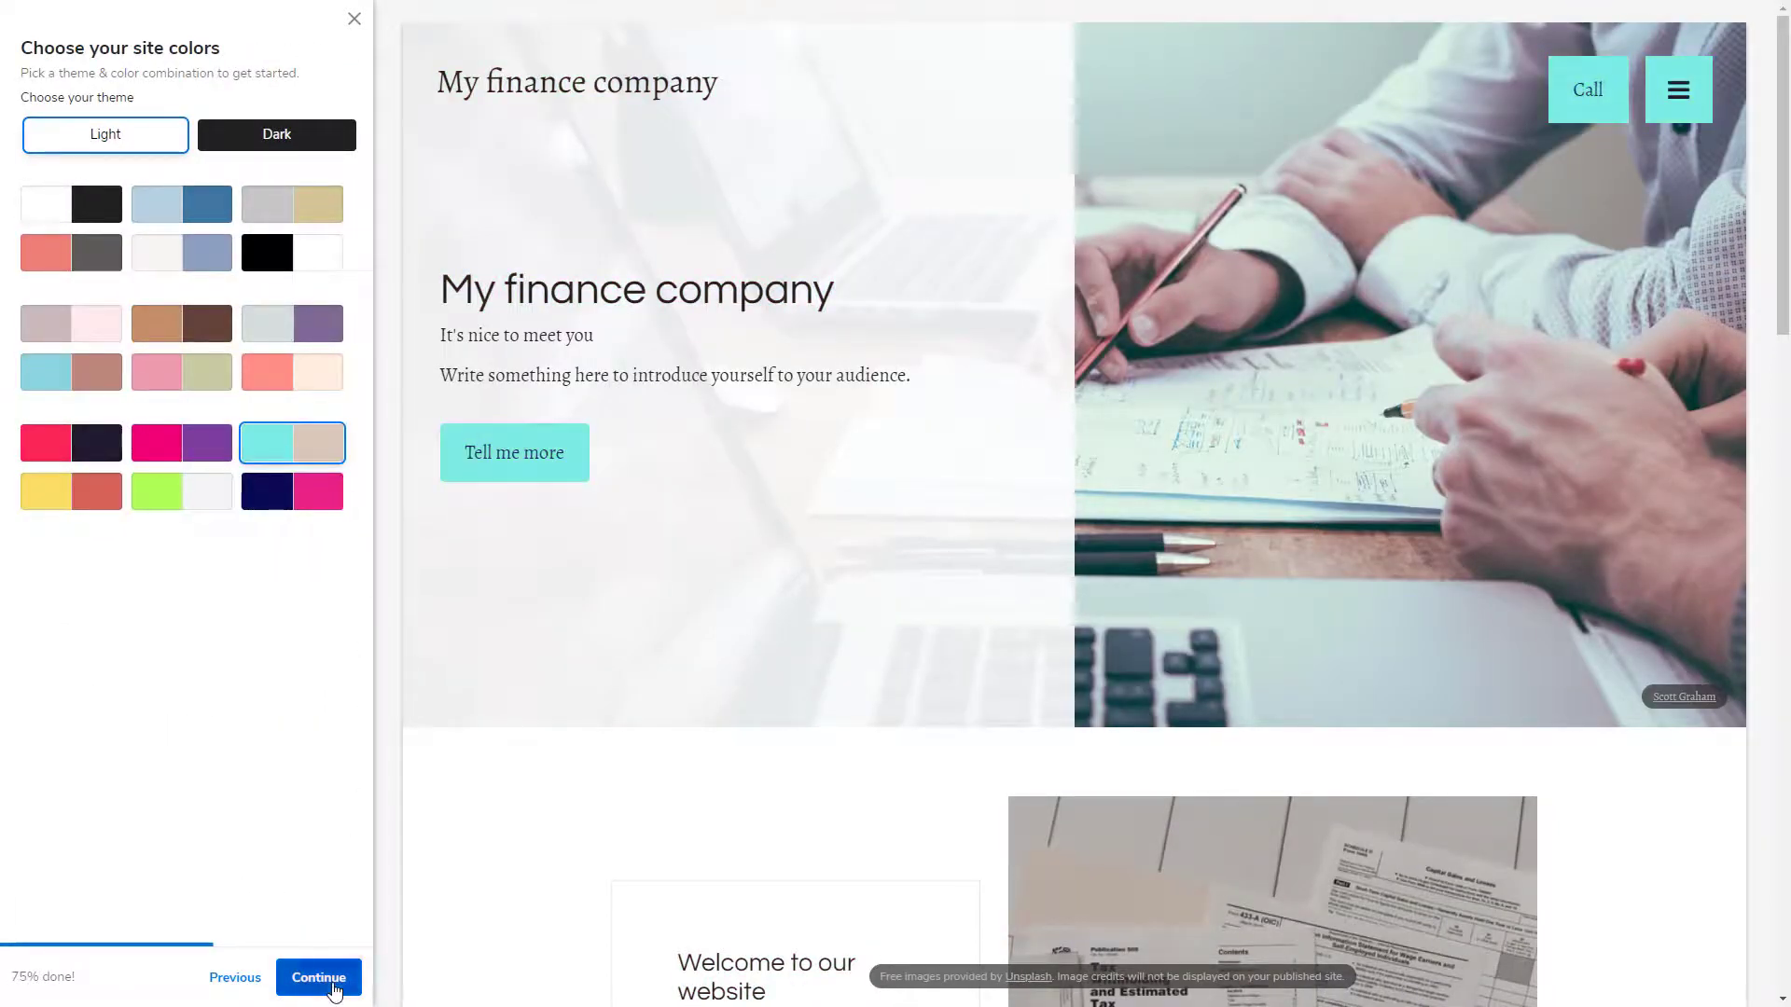
{"action": "left_click", "coordinate": [319, 977]}
{"action": "left_click", "coordinate": [104, 279]}
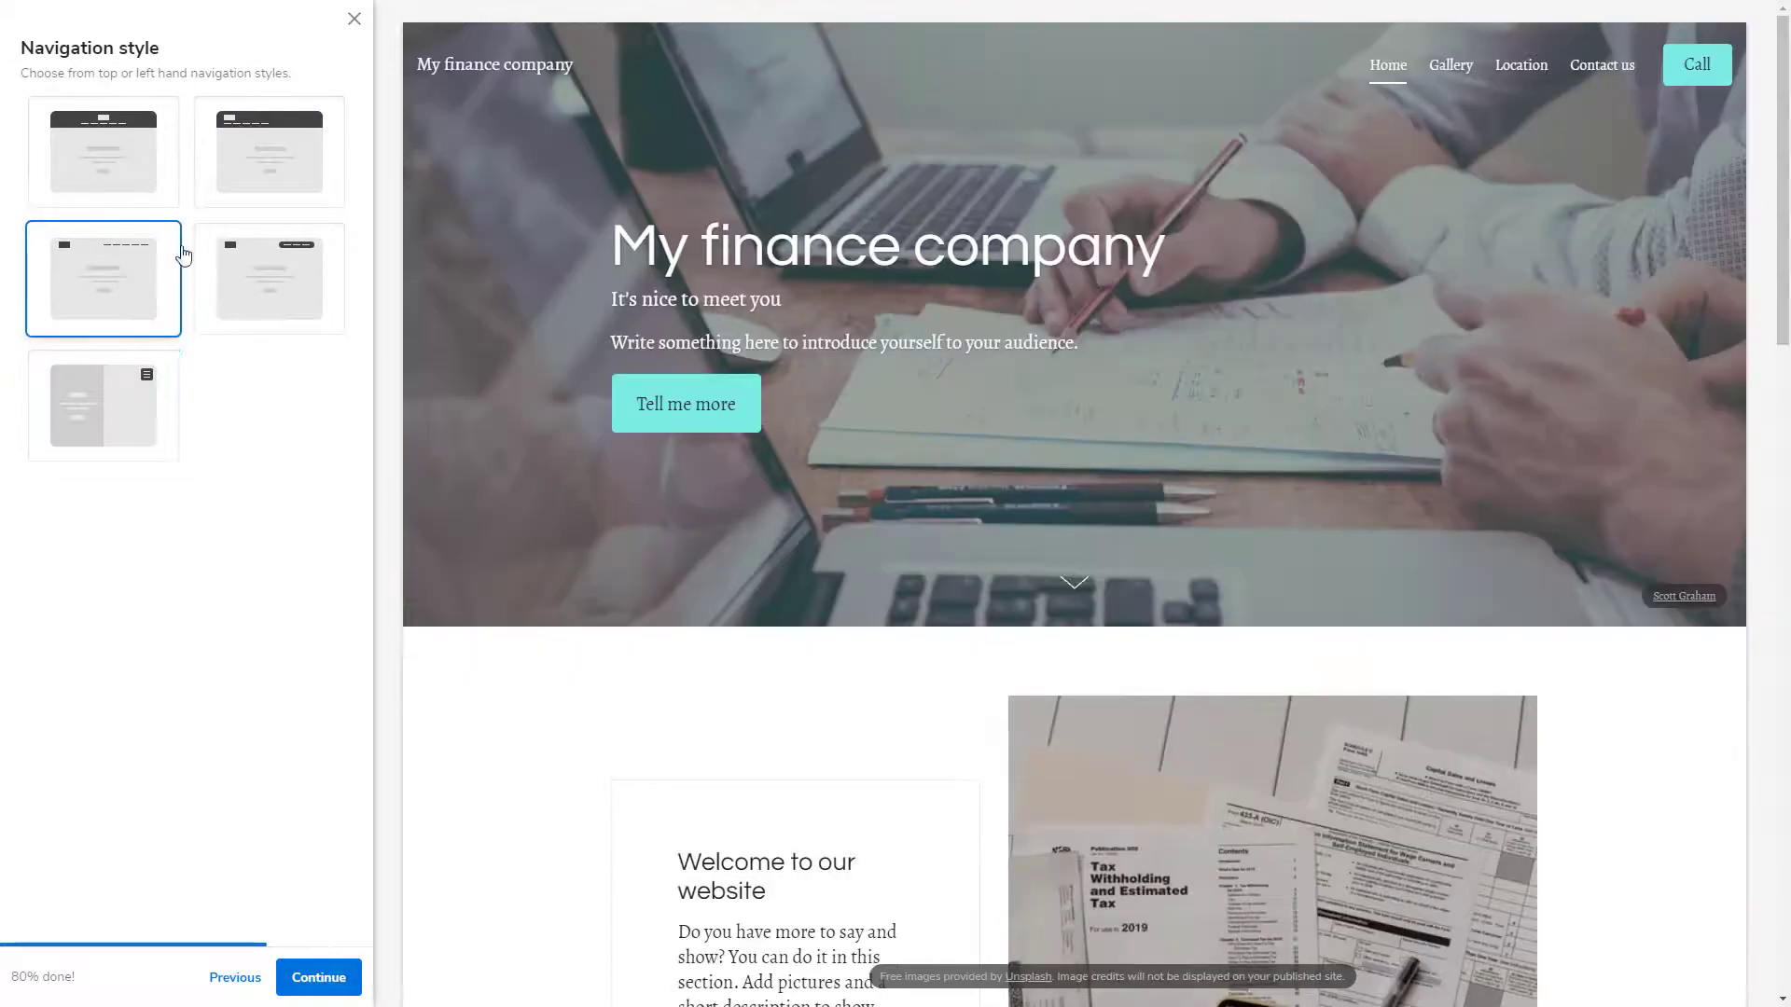
{"action": "left_click", "coordinate": [320, 977]}
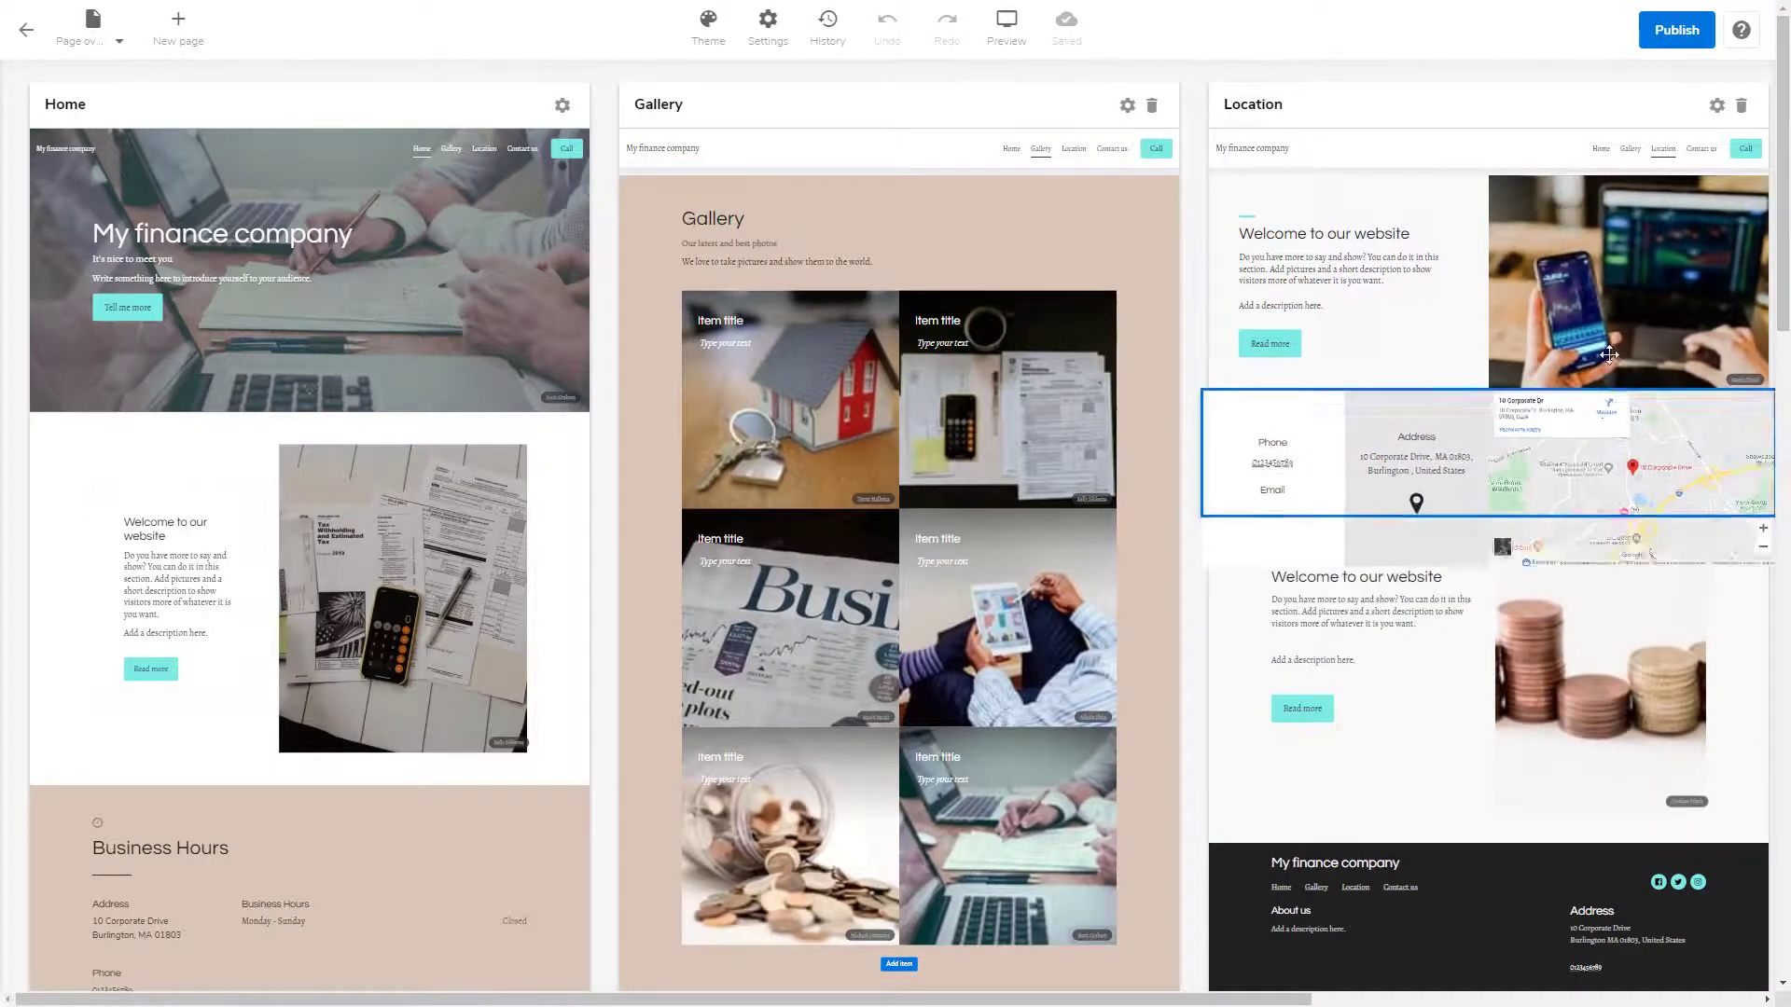
Publish My finance company live at my-finance-company.constantcontactsites.com
{"action": "left_click", "coordinate": [1669, 47]}
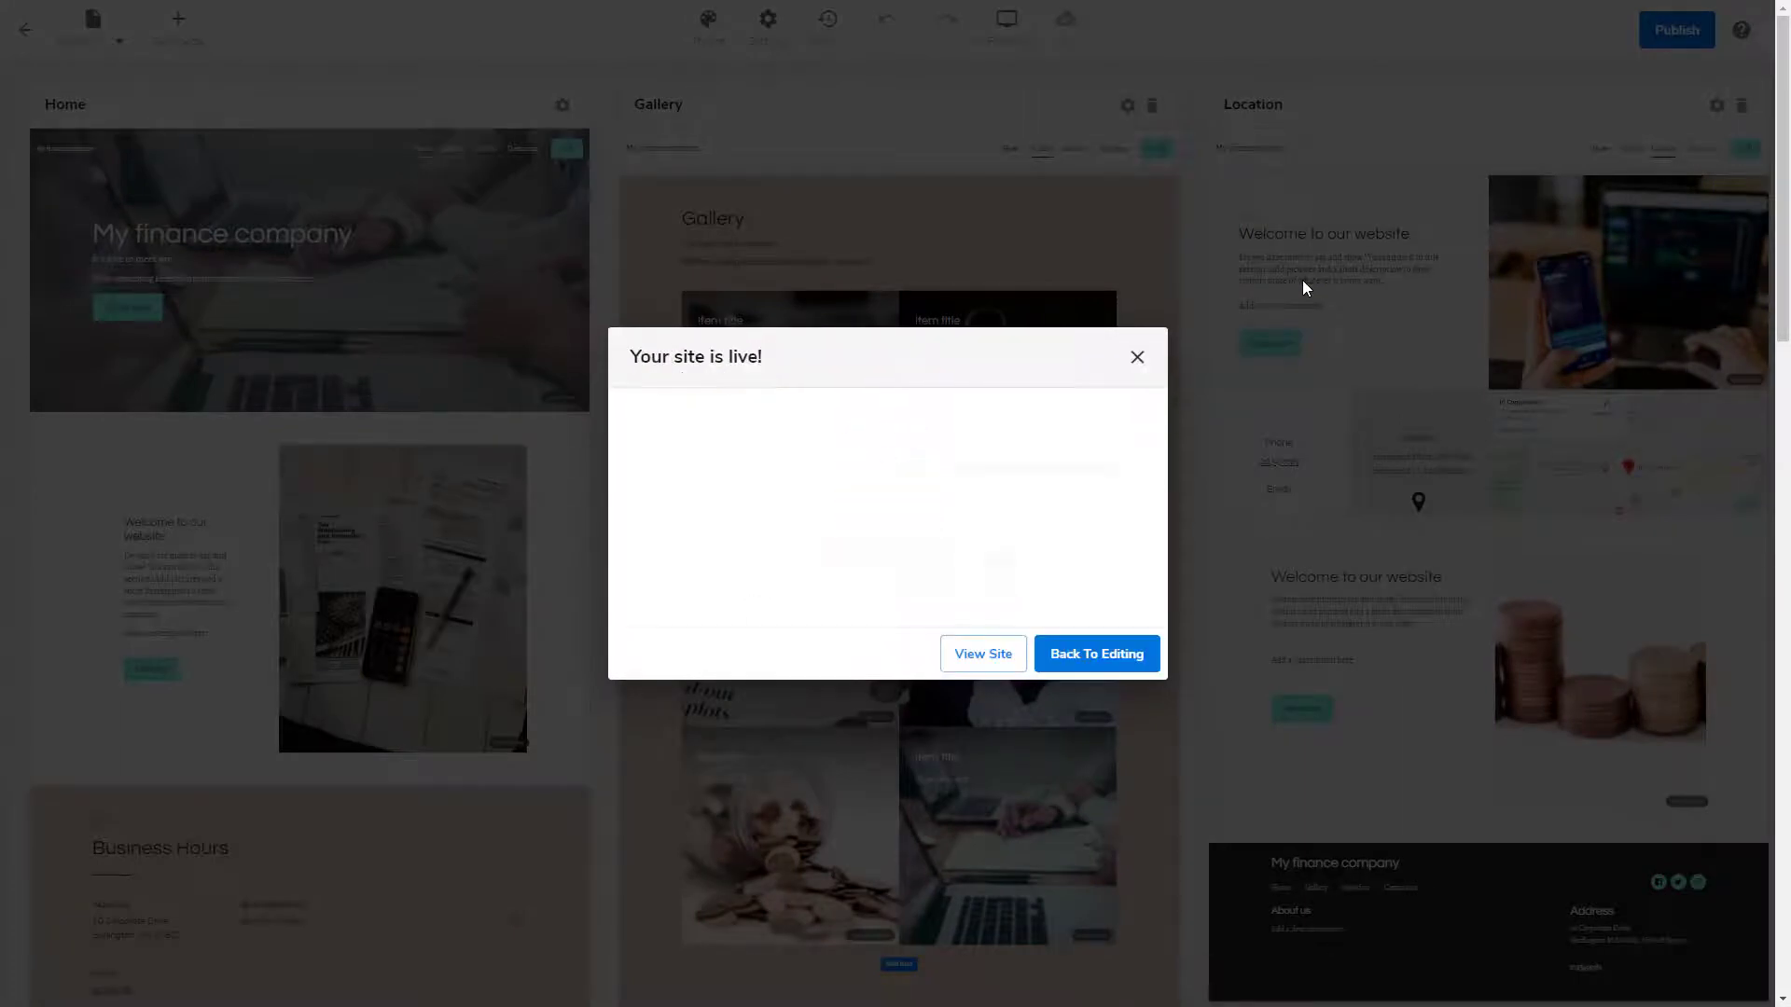
View the live finance site and browse its Contact us page
{"action": "left_click", "coordinate": [999, 656]}
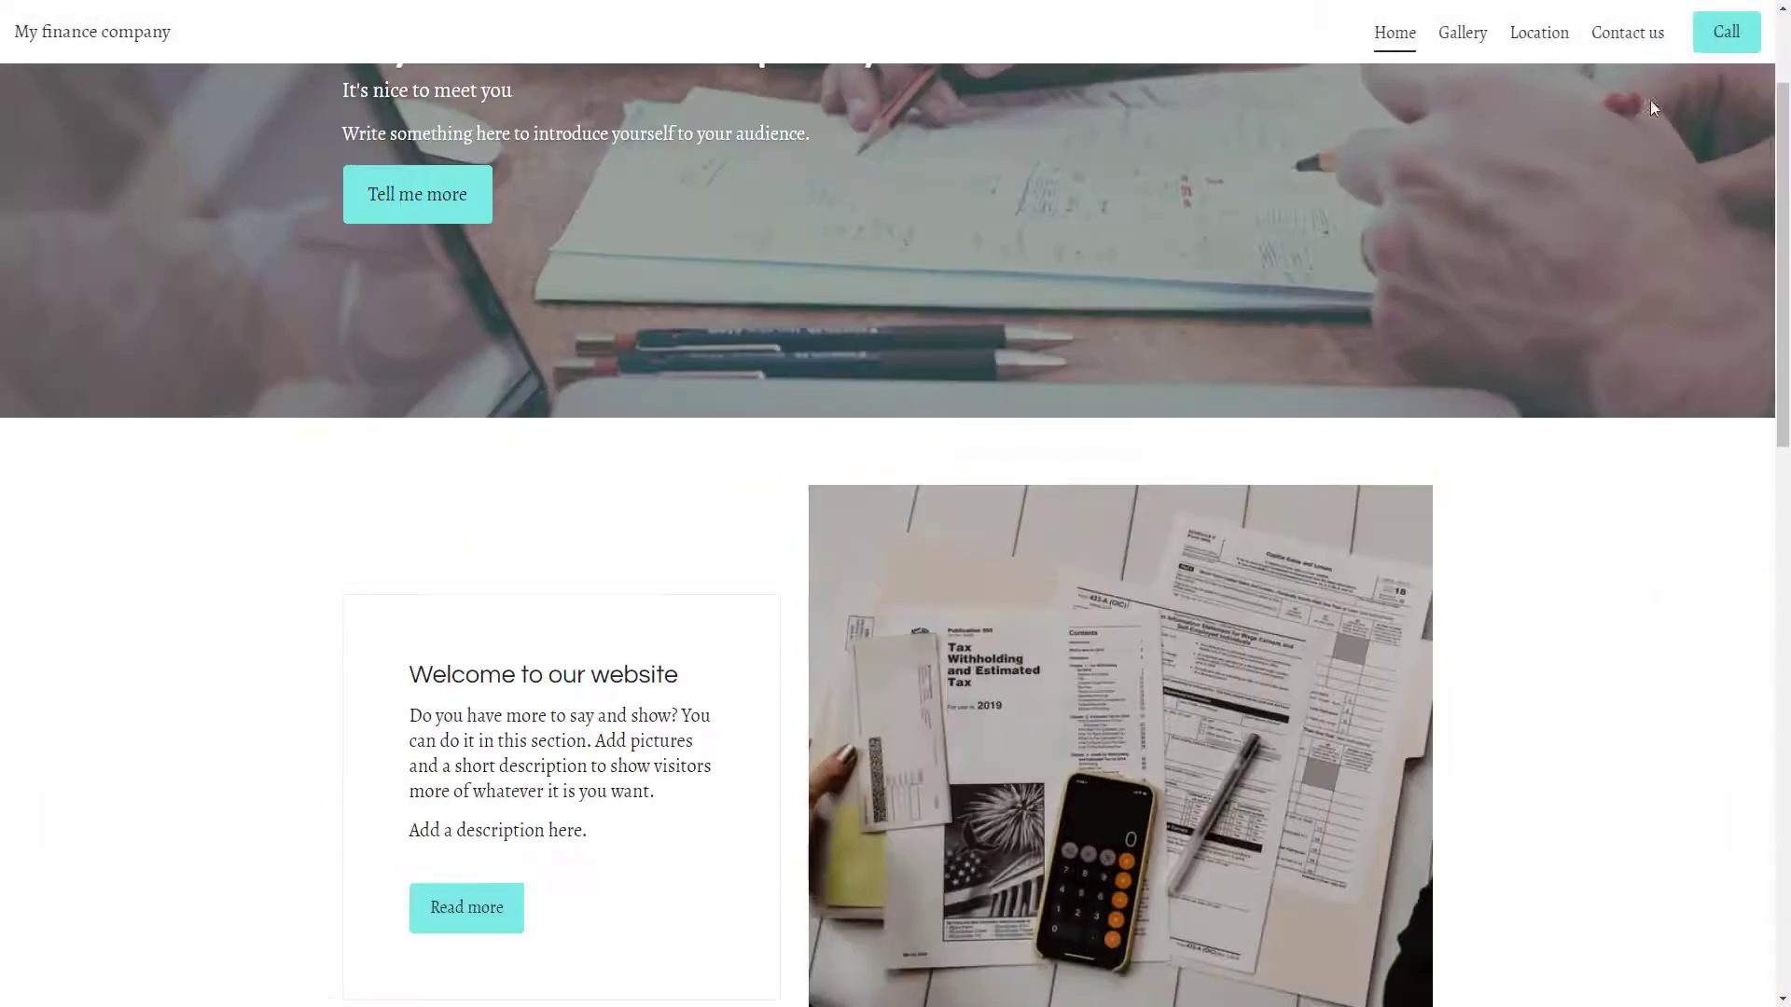
{"action": "left_click", "coordinate": [1627, 33]}
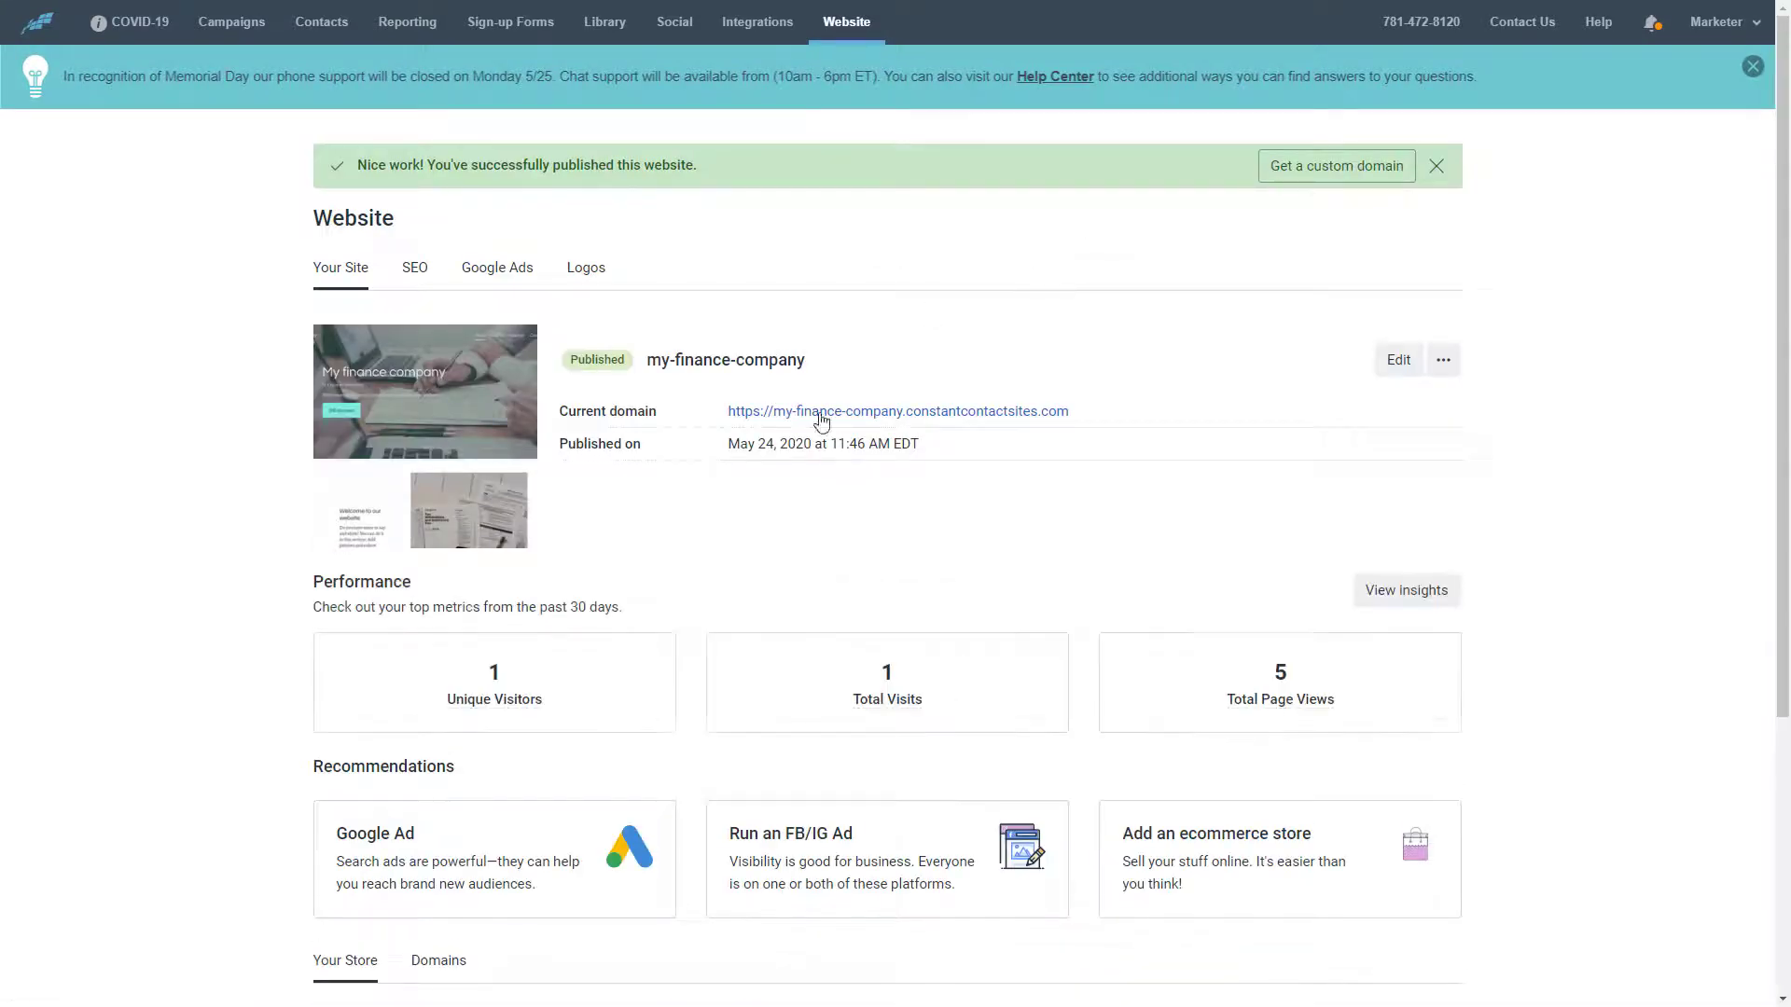
Review the website's SEO and Google Ads pages, then go to Sign-up Forms
{"action": "left_click", "coordinate": [412, 270]}
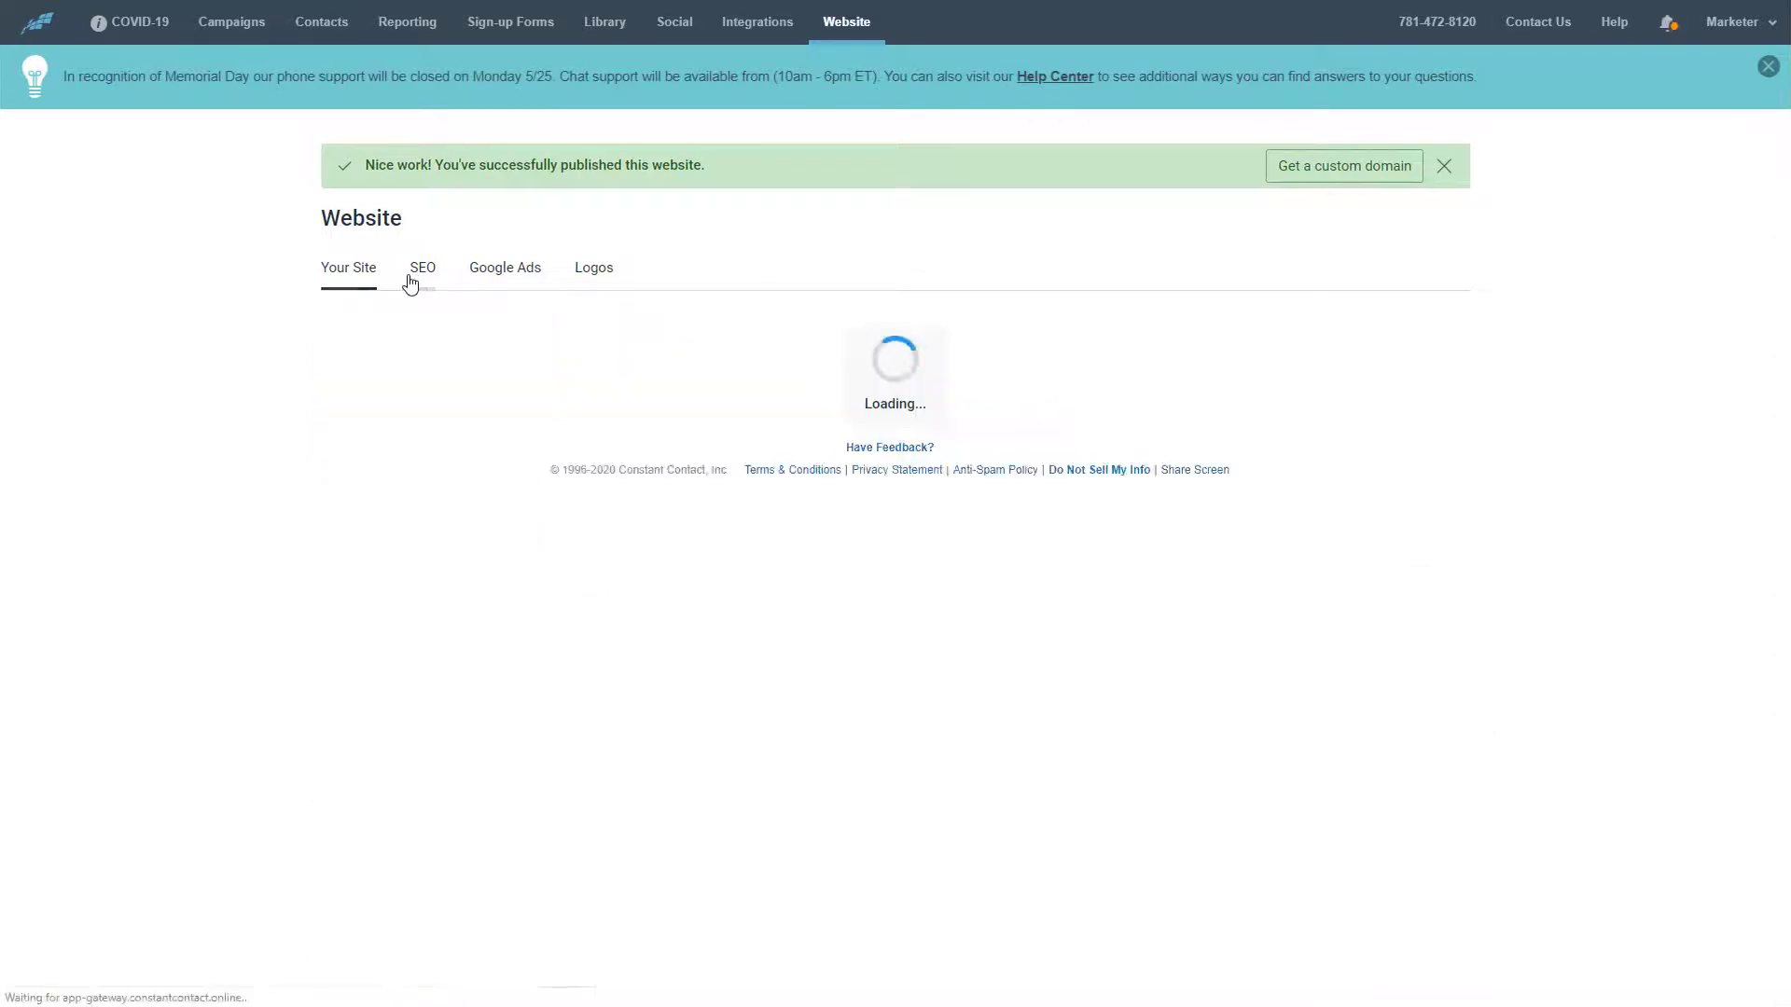
{"action": "left_click", "coordinate": [504, 267]}
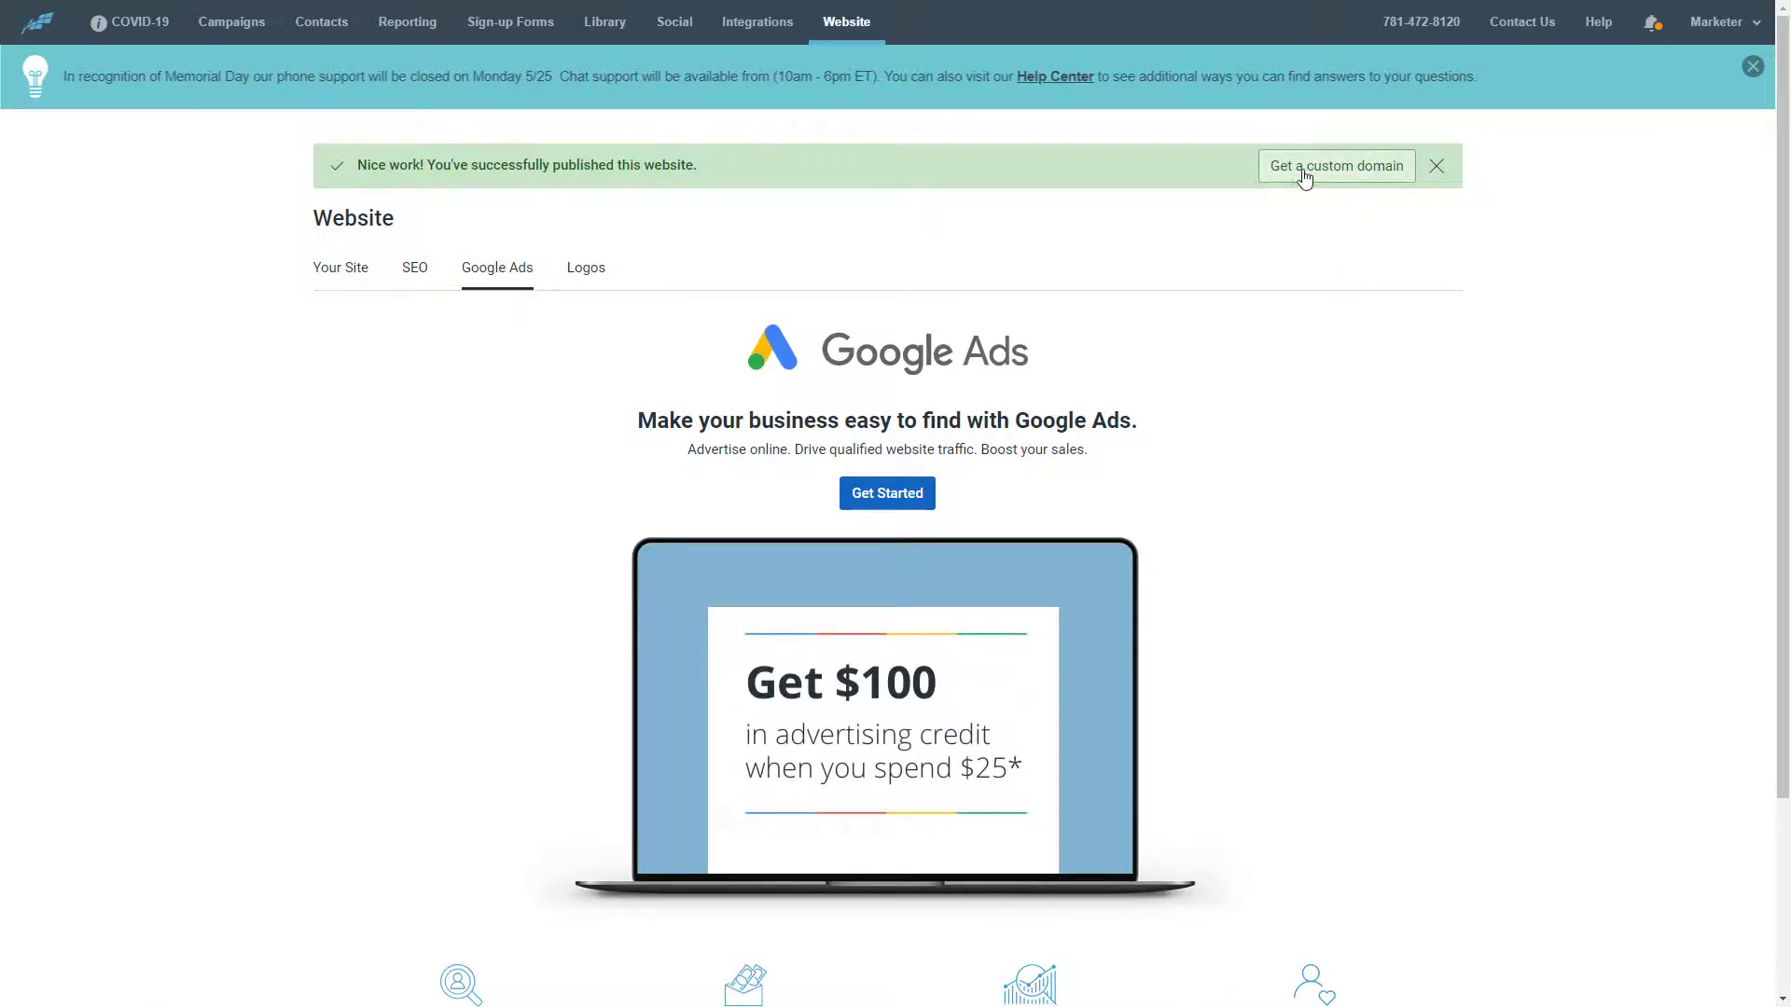
{"action": "left_click", "coordinate": [344, 267]}
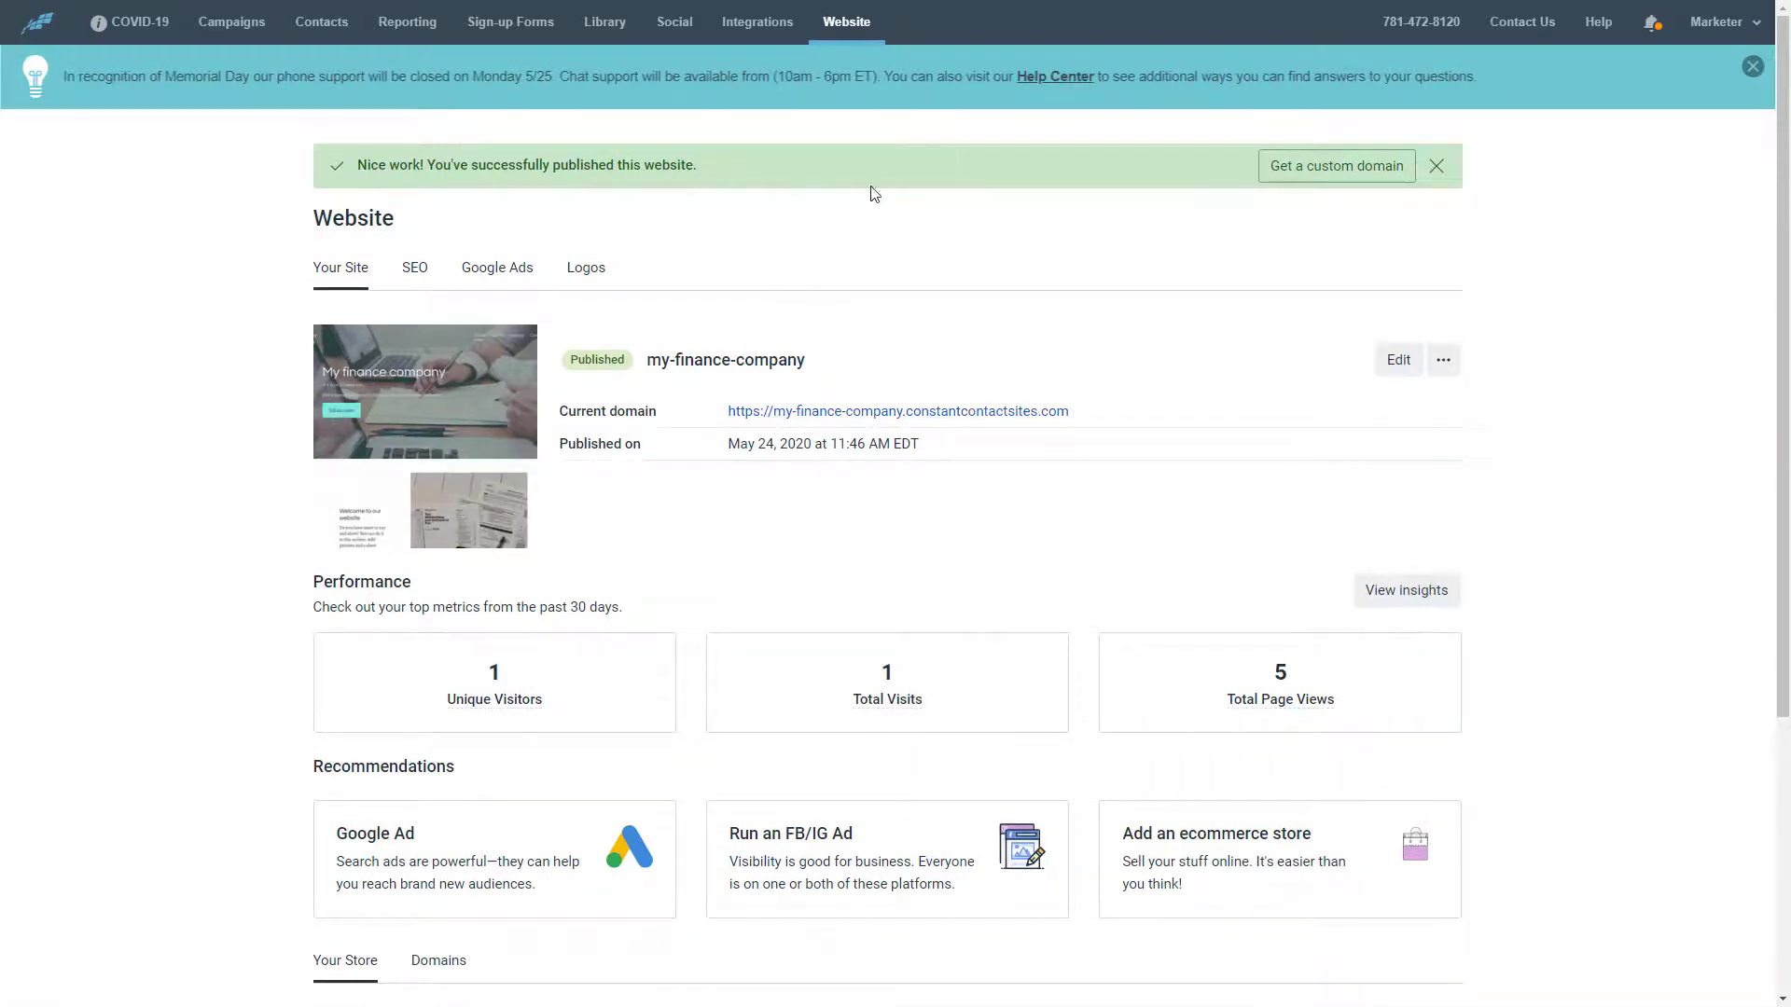
{"action": "left_click", "coordinate": [509, 21]}
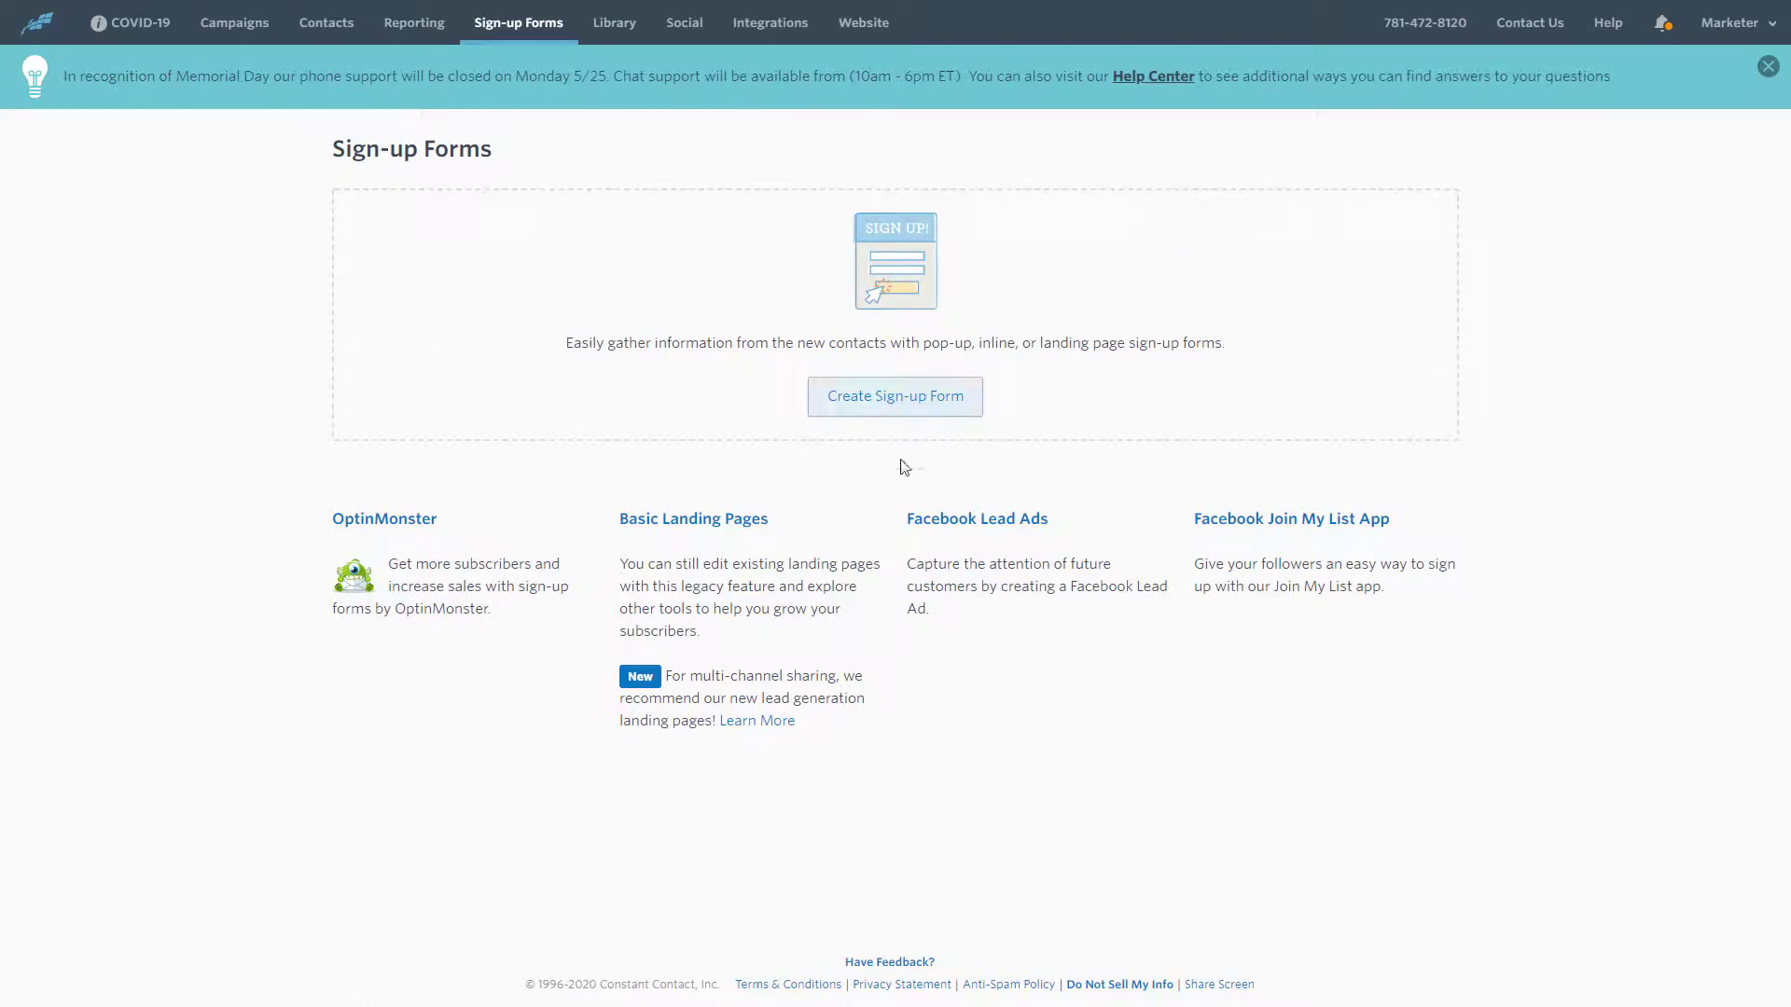
Create a pop-up sign-up form, copy its Universal Code, and edit the website
{"action": "left_click", "coordinate": [869, 396]}
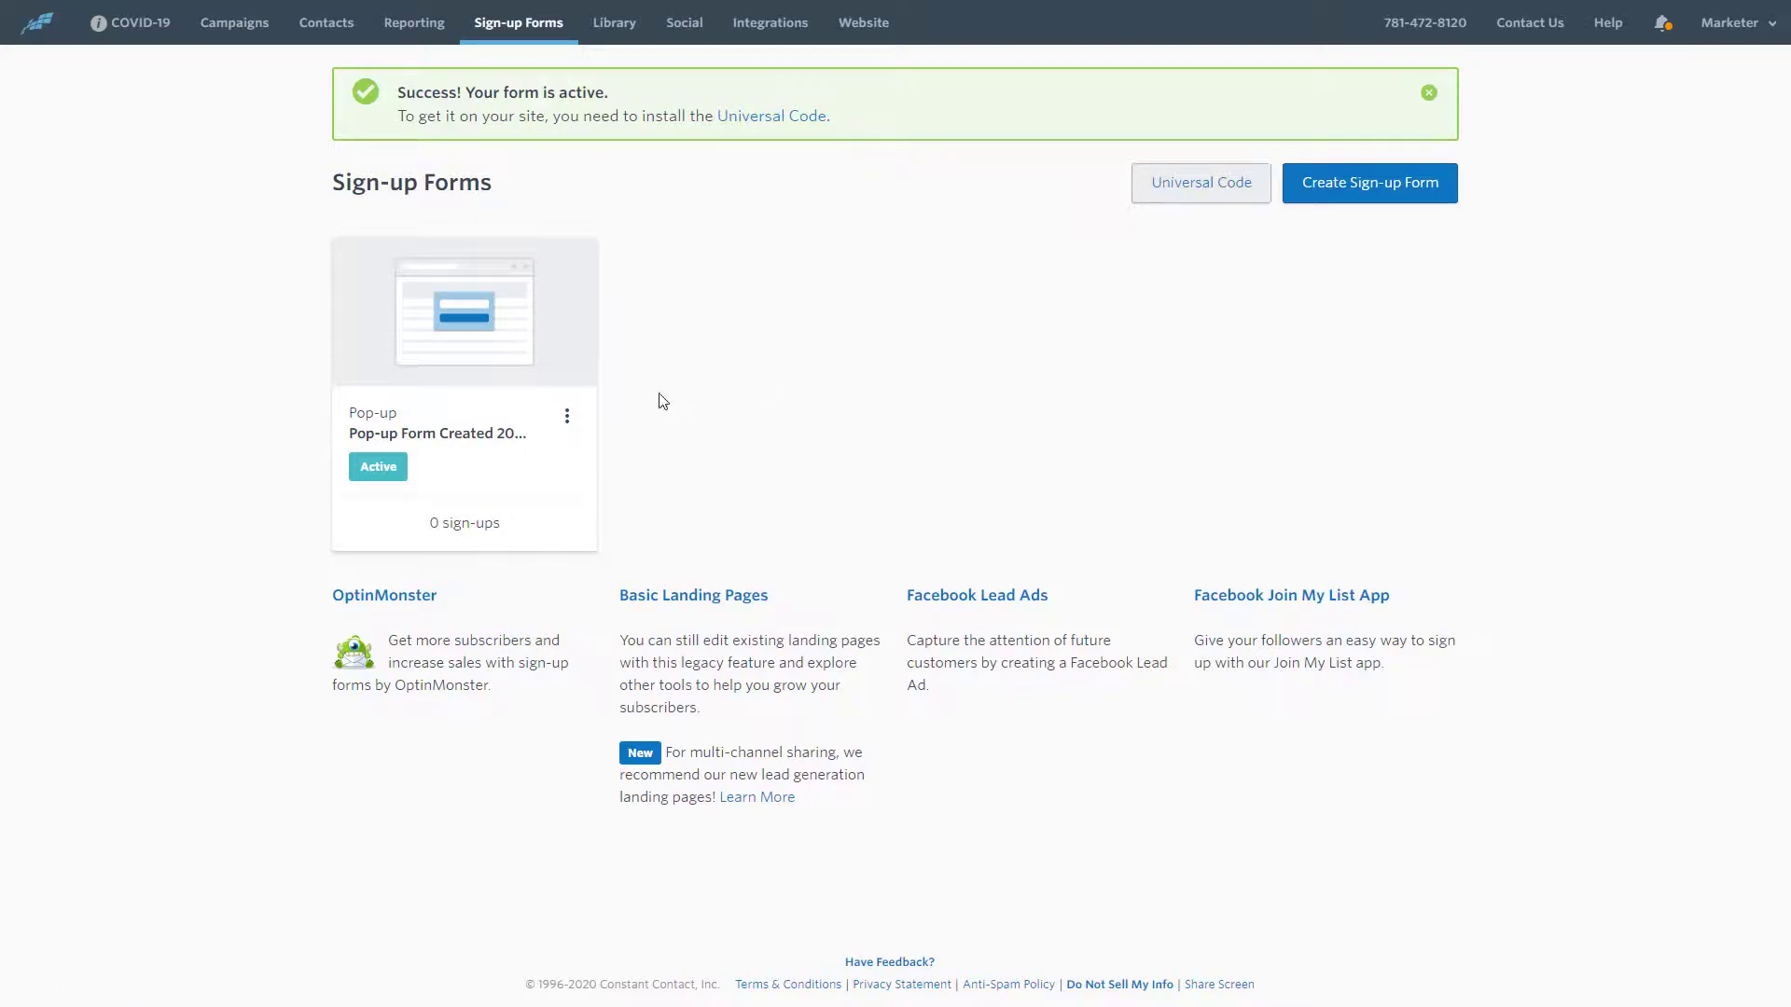
{"action": "left_click", "coordinate": [1190, 191]}
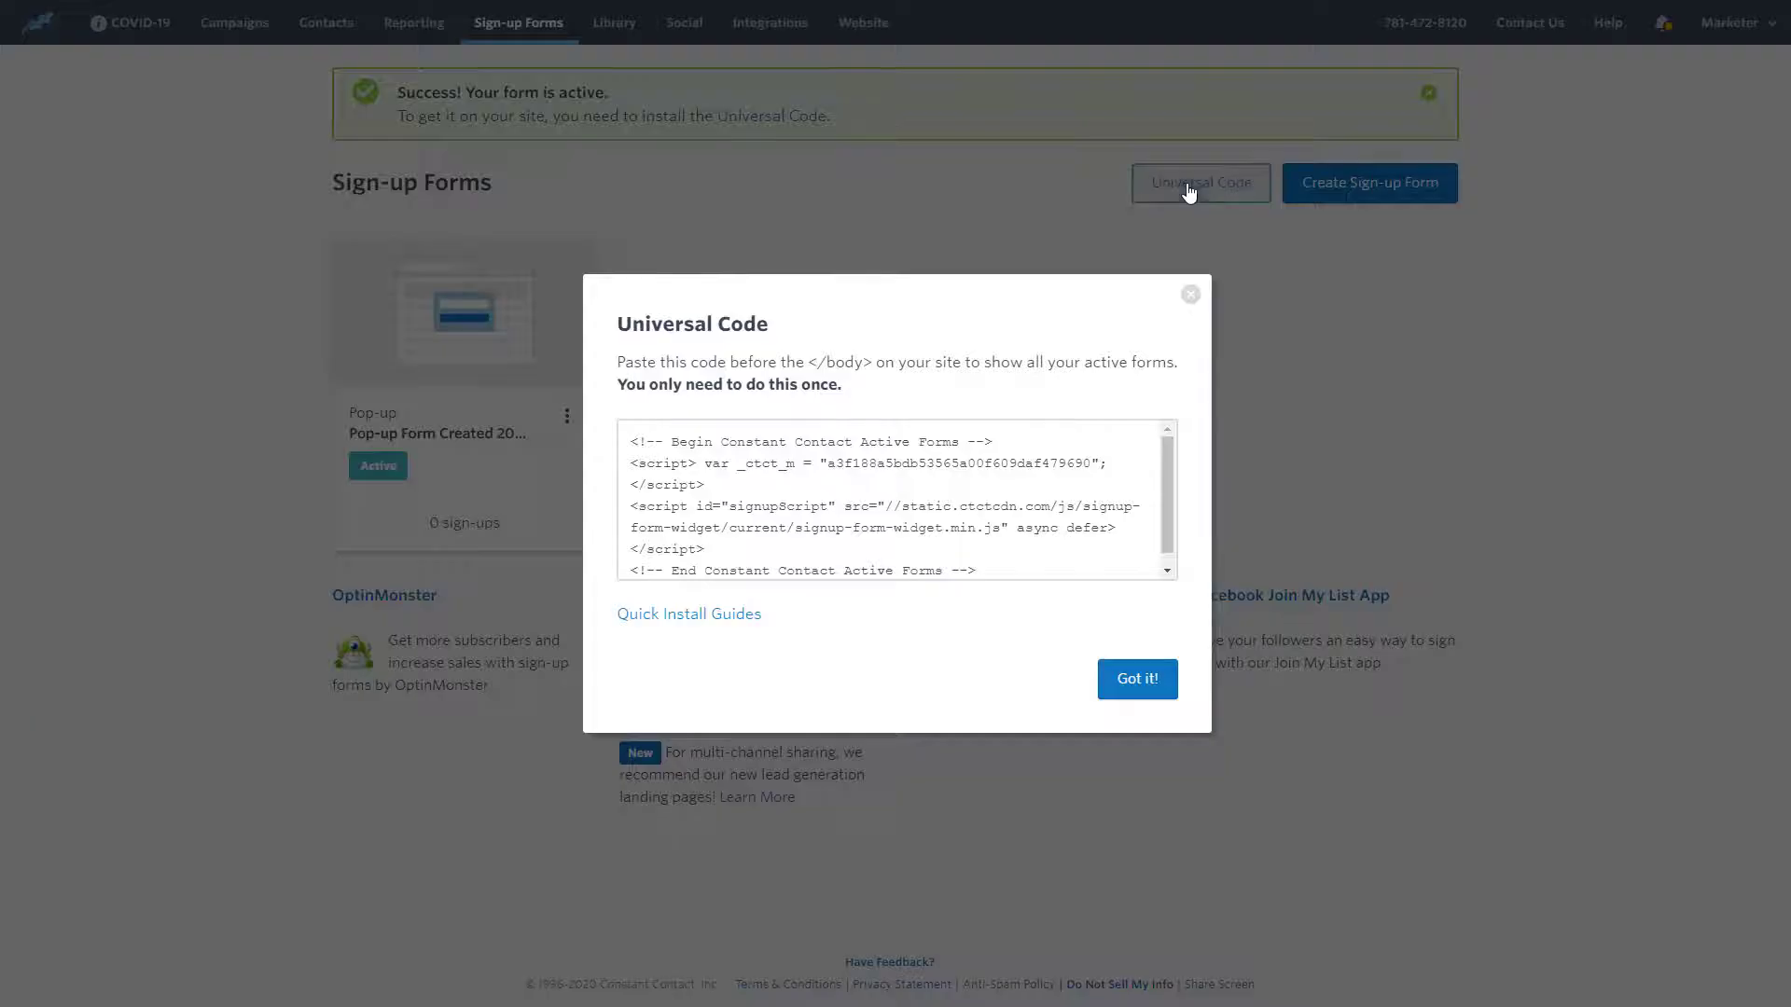
{"action": "left_click", "coordinate": [749, 498]}
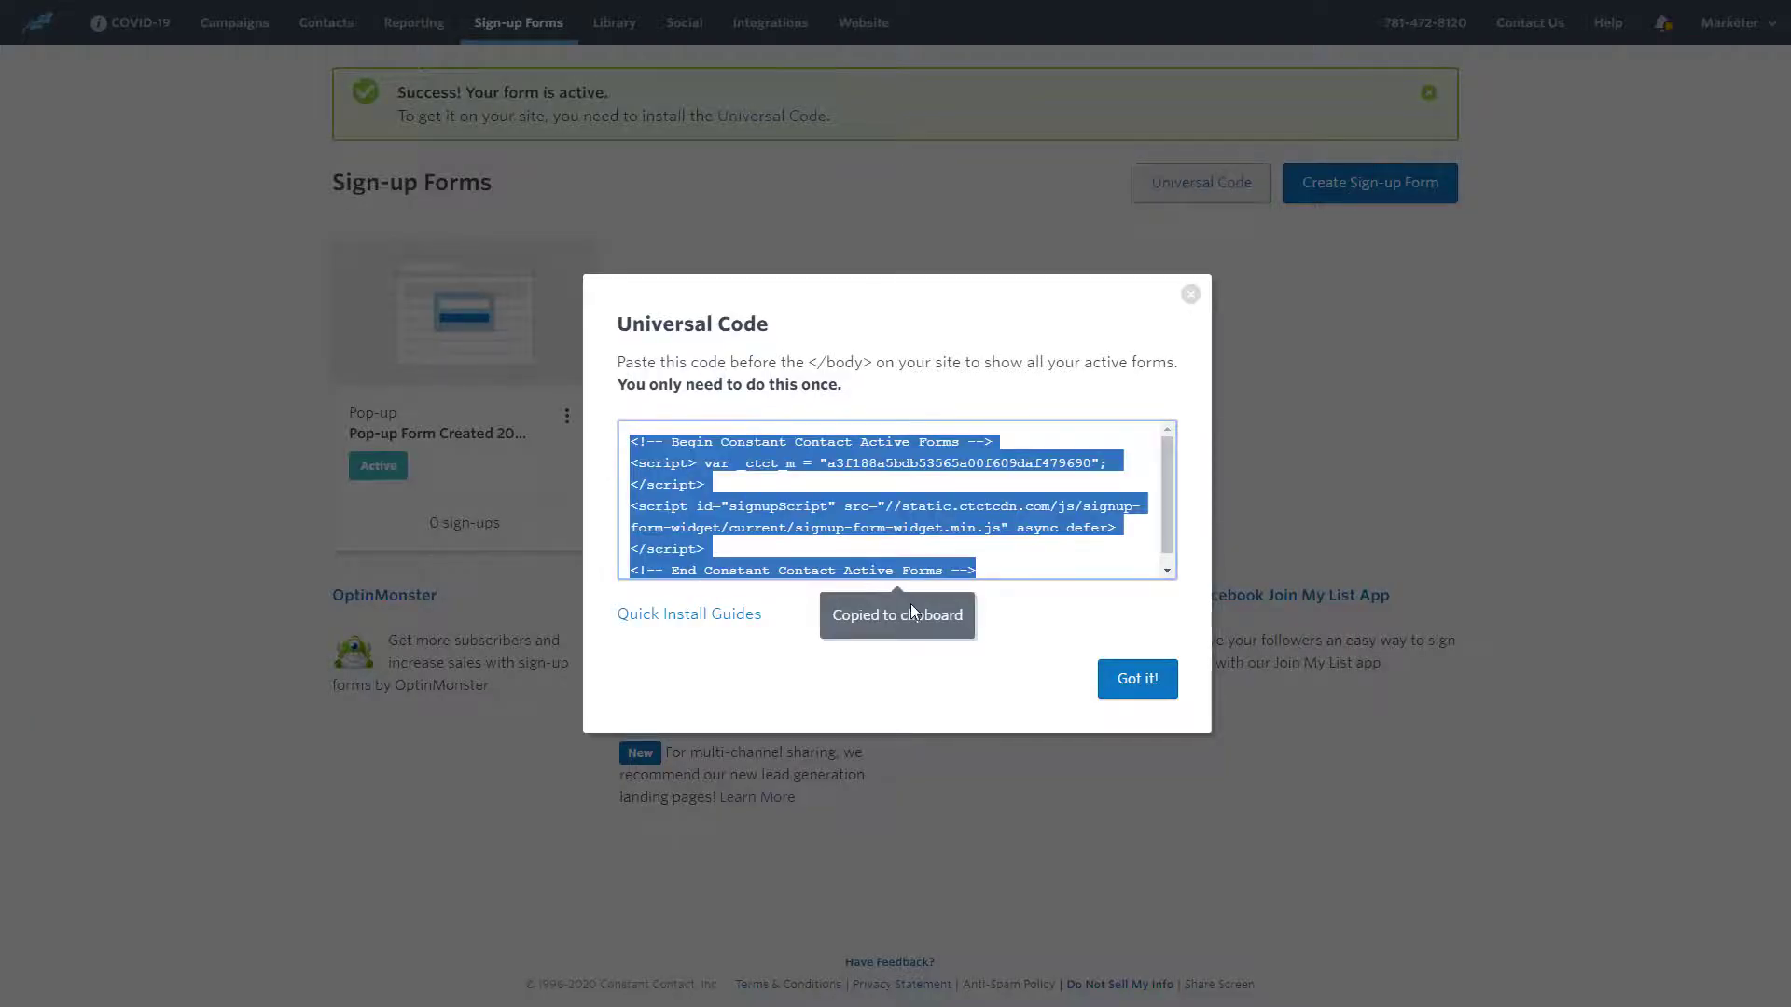
{"action": "left_click", "coordinate": [1133, 682]}
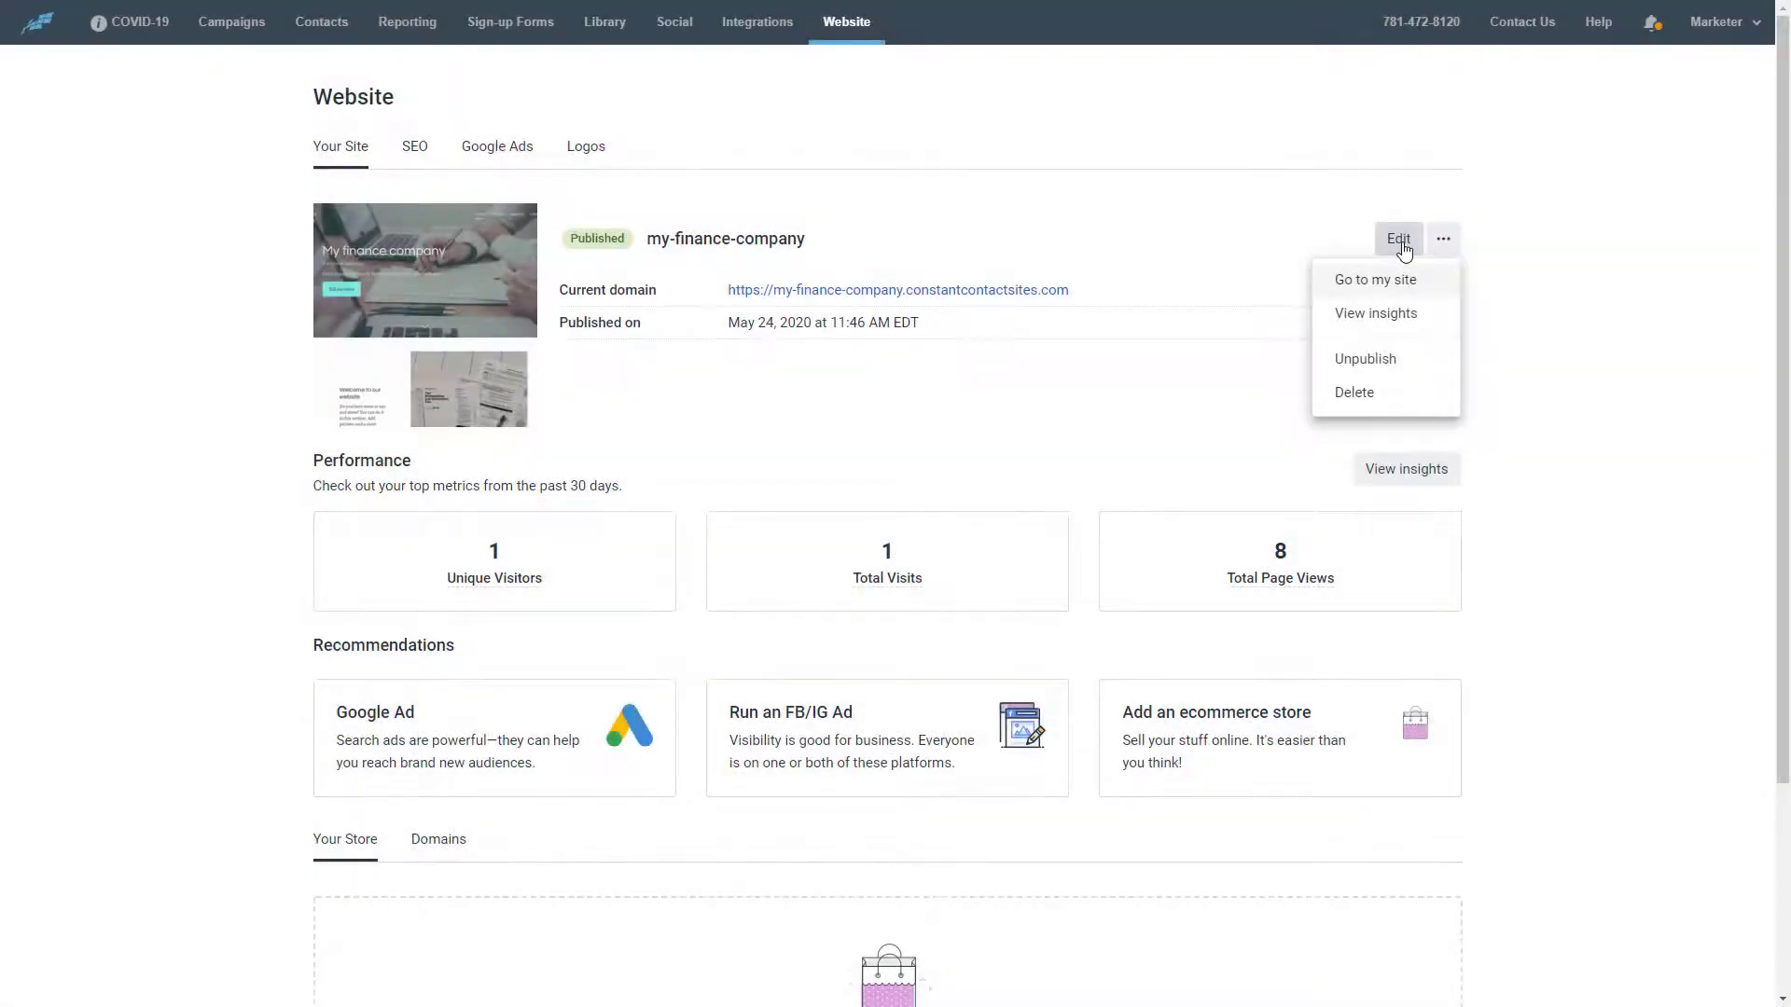
{"action": "left_click", "coordinate": [1399, 242]}
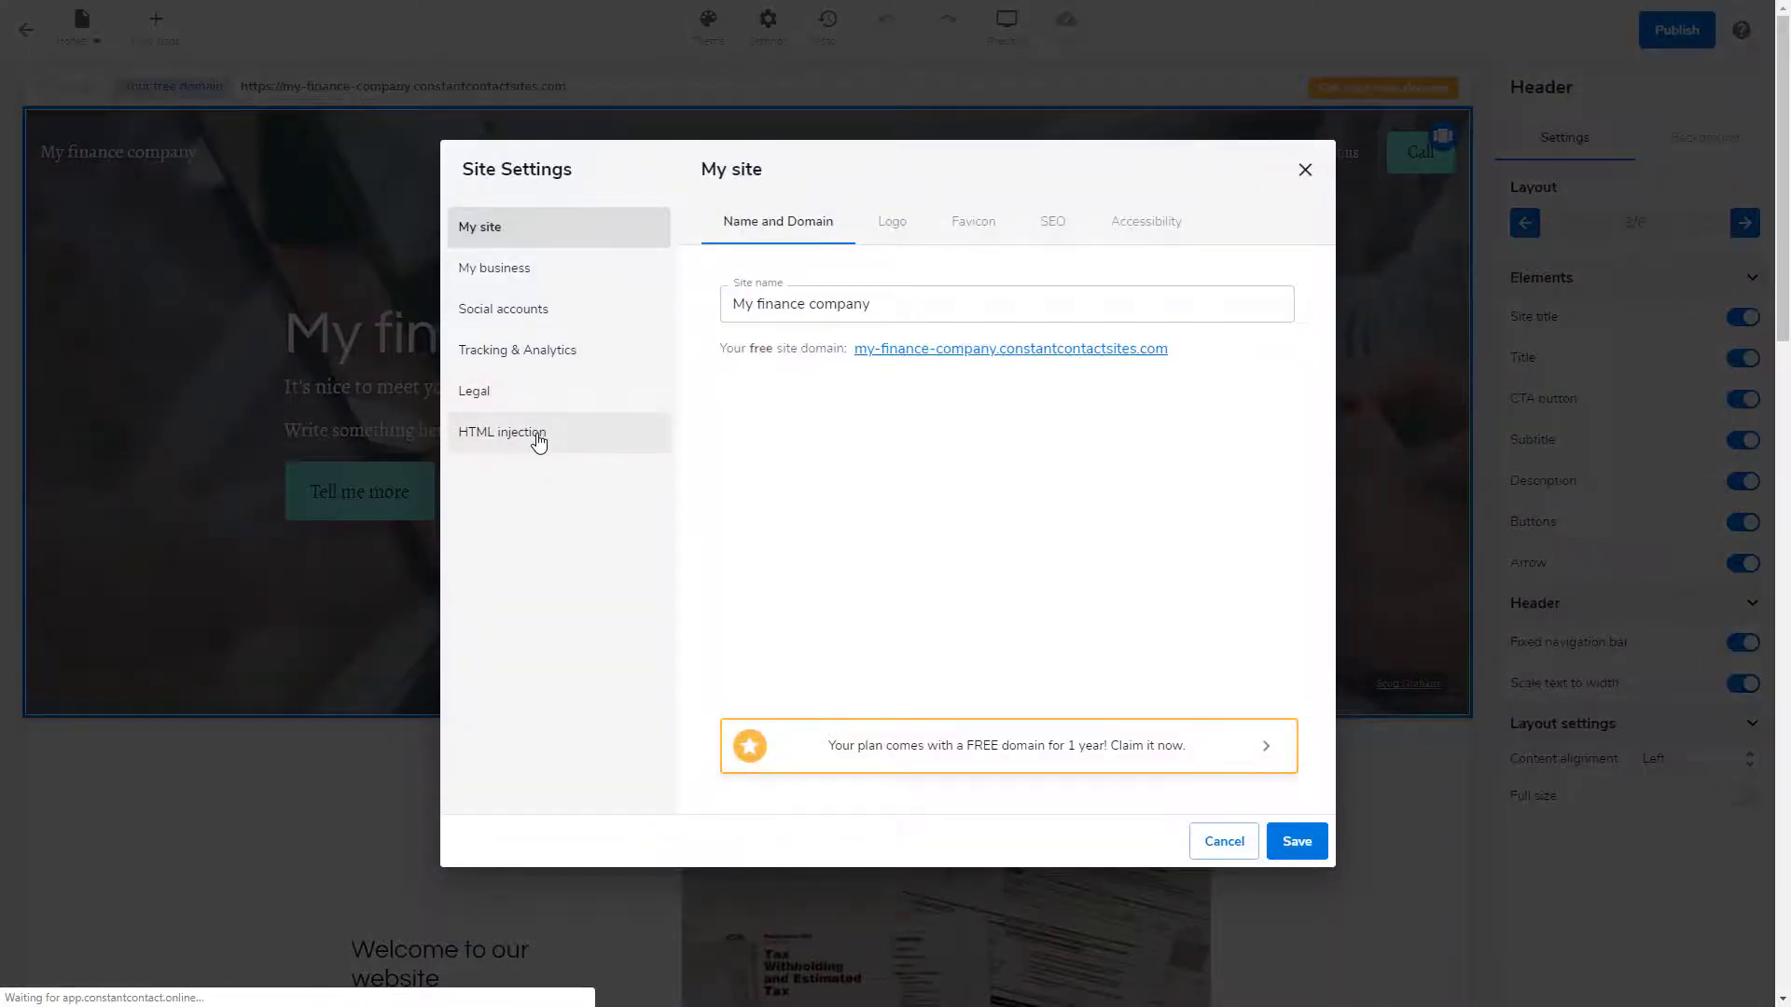
Paste the universal code into the site's <head> HTML injection, then glance at OptinMonster
{"action": "left_click", "coordinate": [539, 433]}
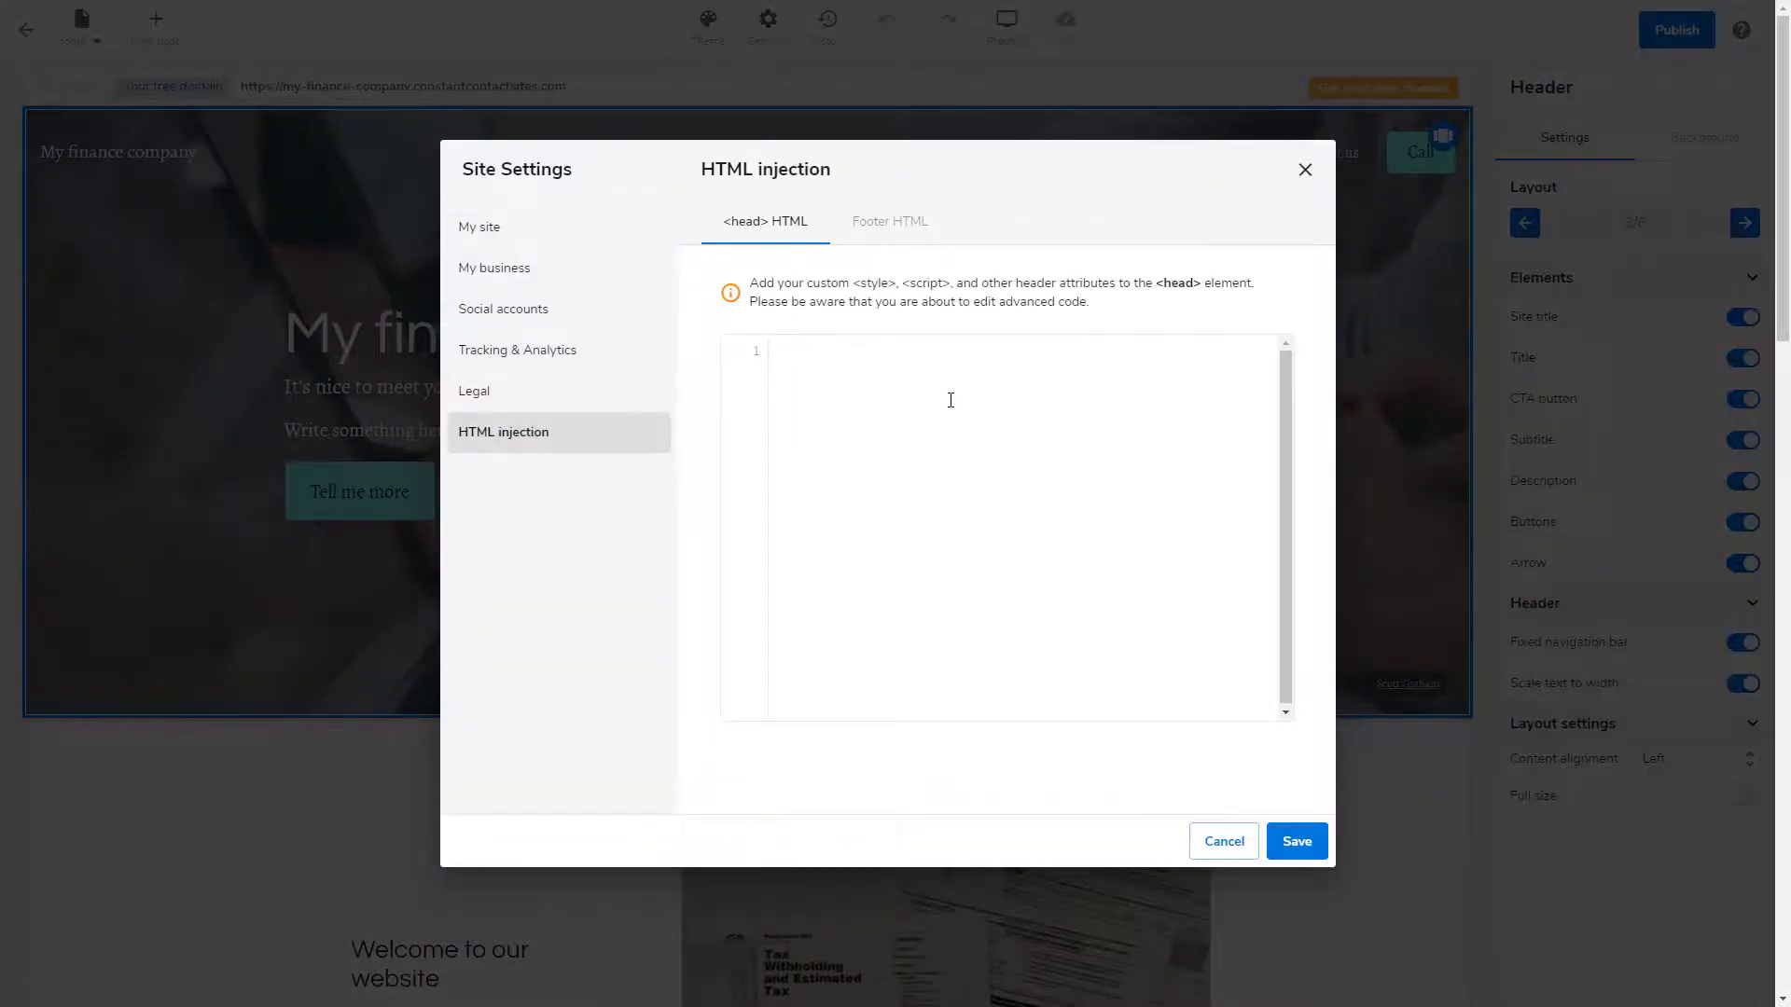
{"action": "key", "text": "ctrl+v"}
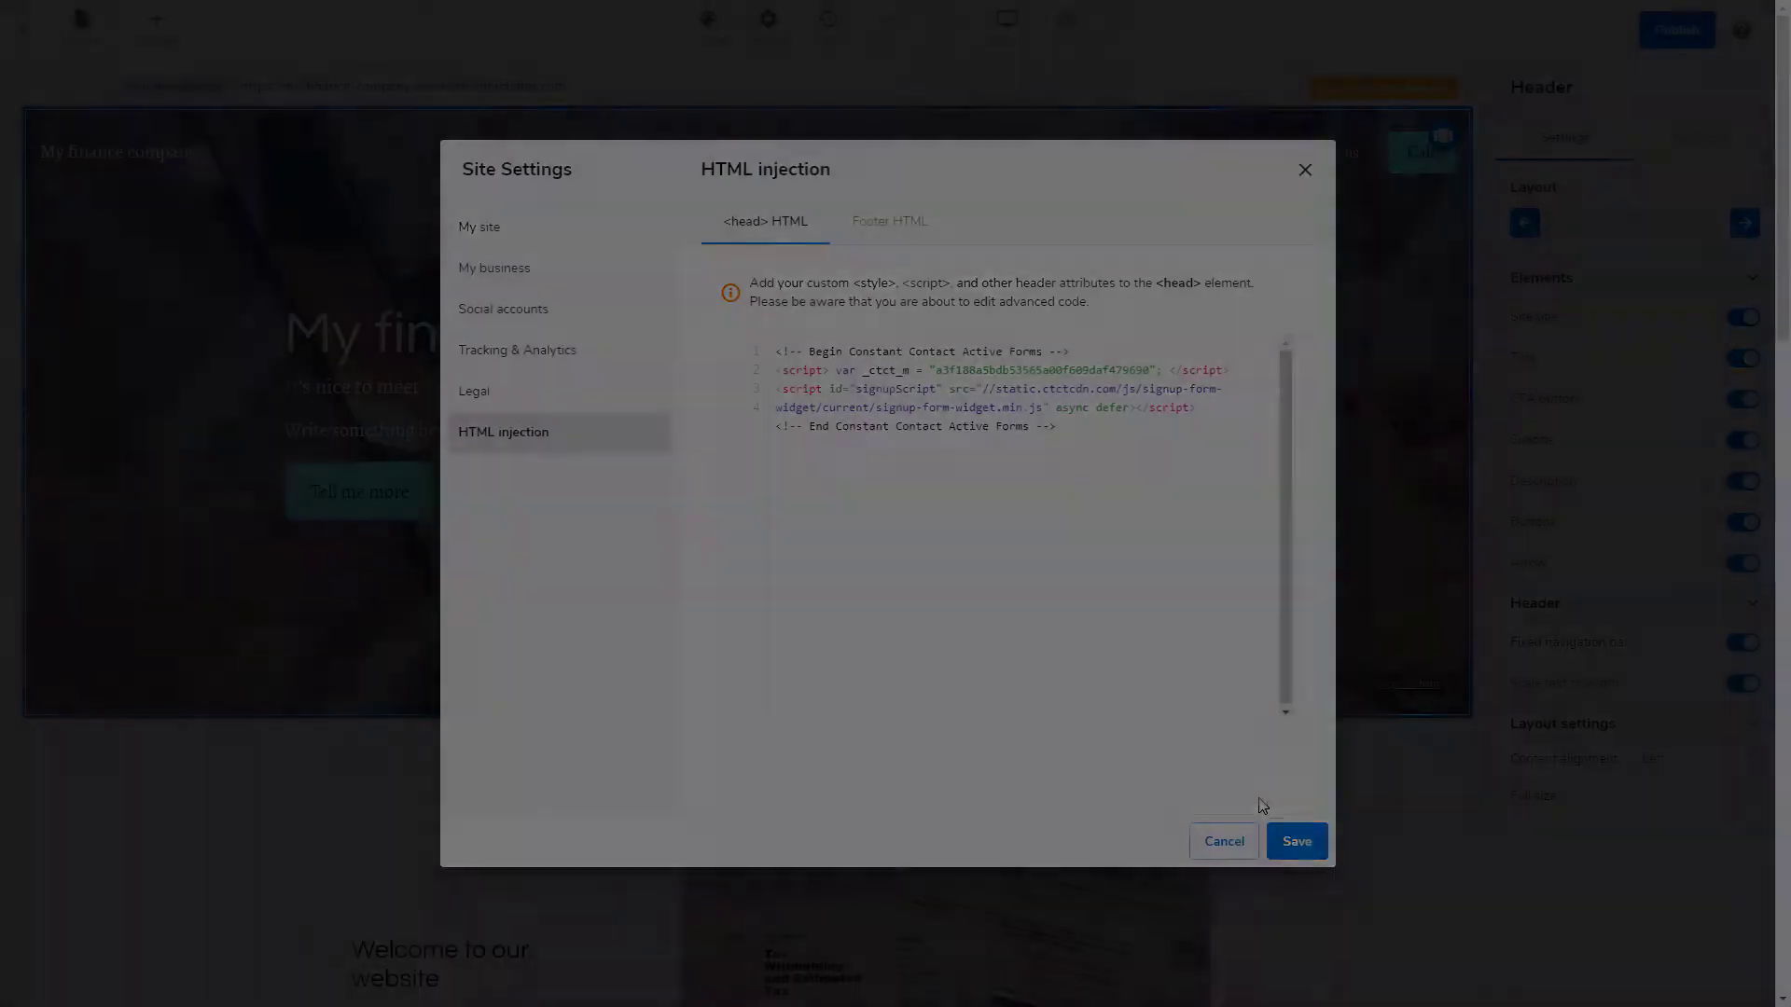
{"action": "left_click", "coordinate": [1296, 841]}
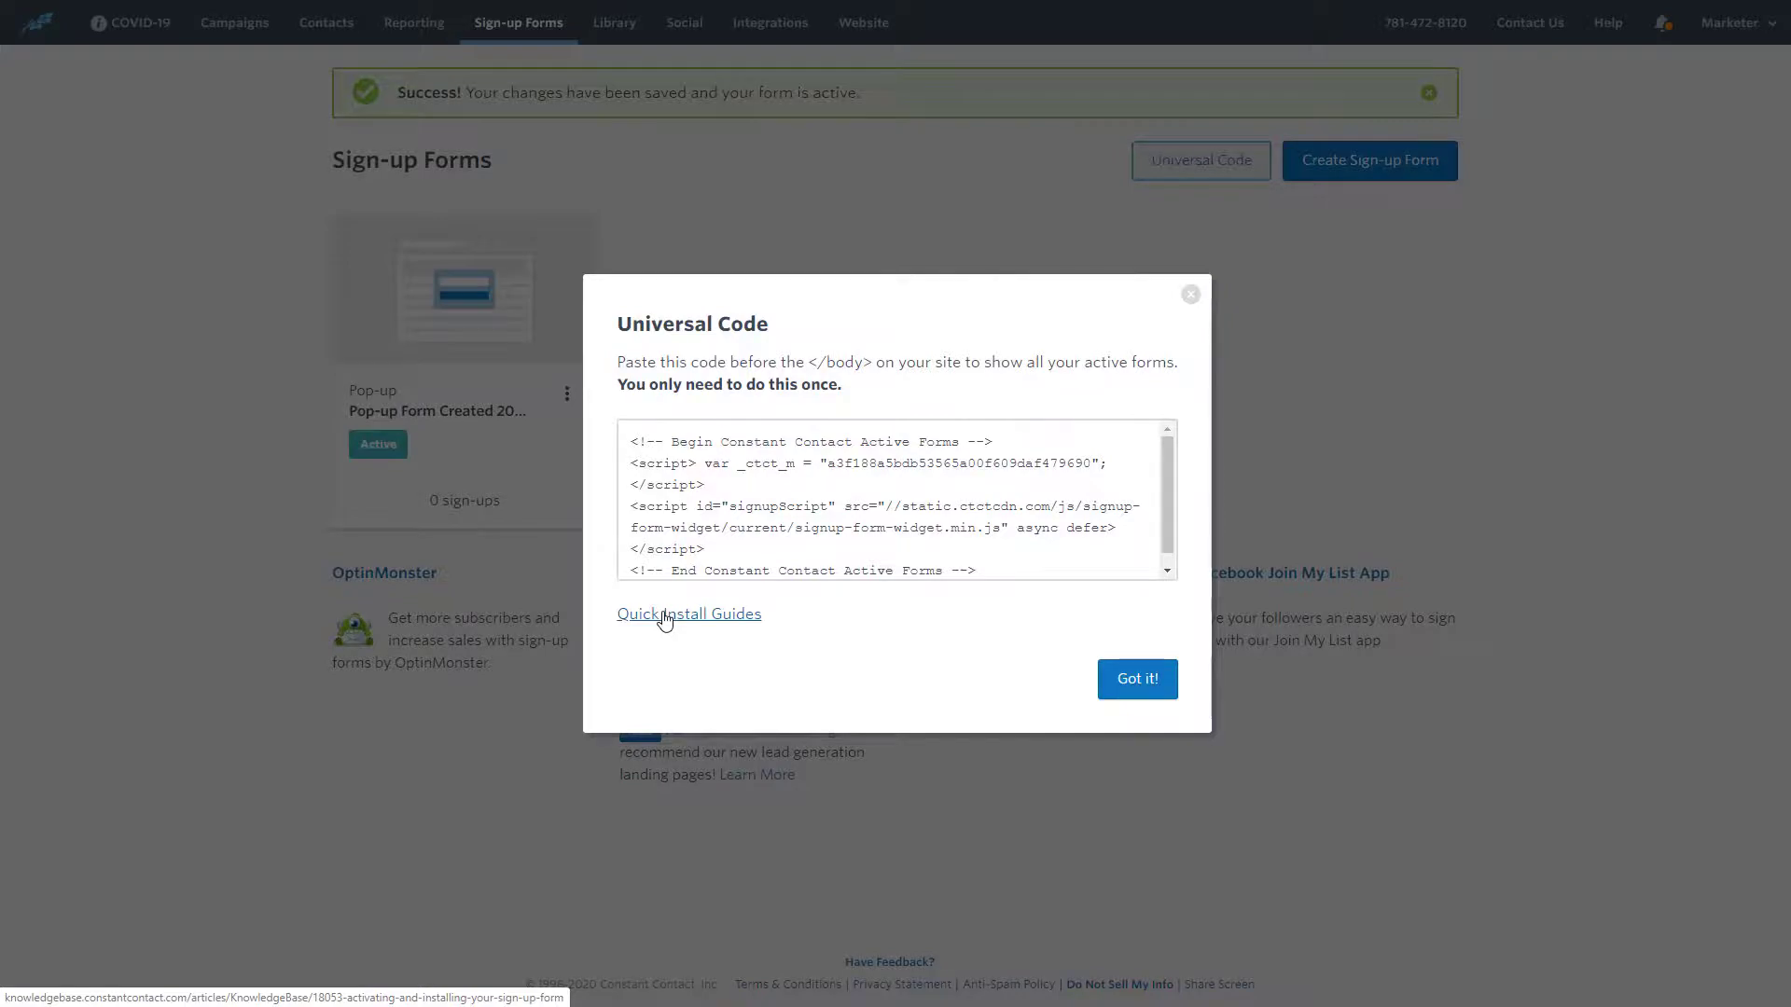
{"action": "left_click", "coordinate": [1136, 678]}
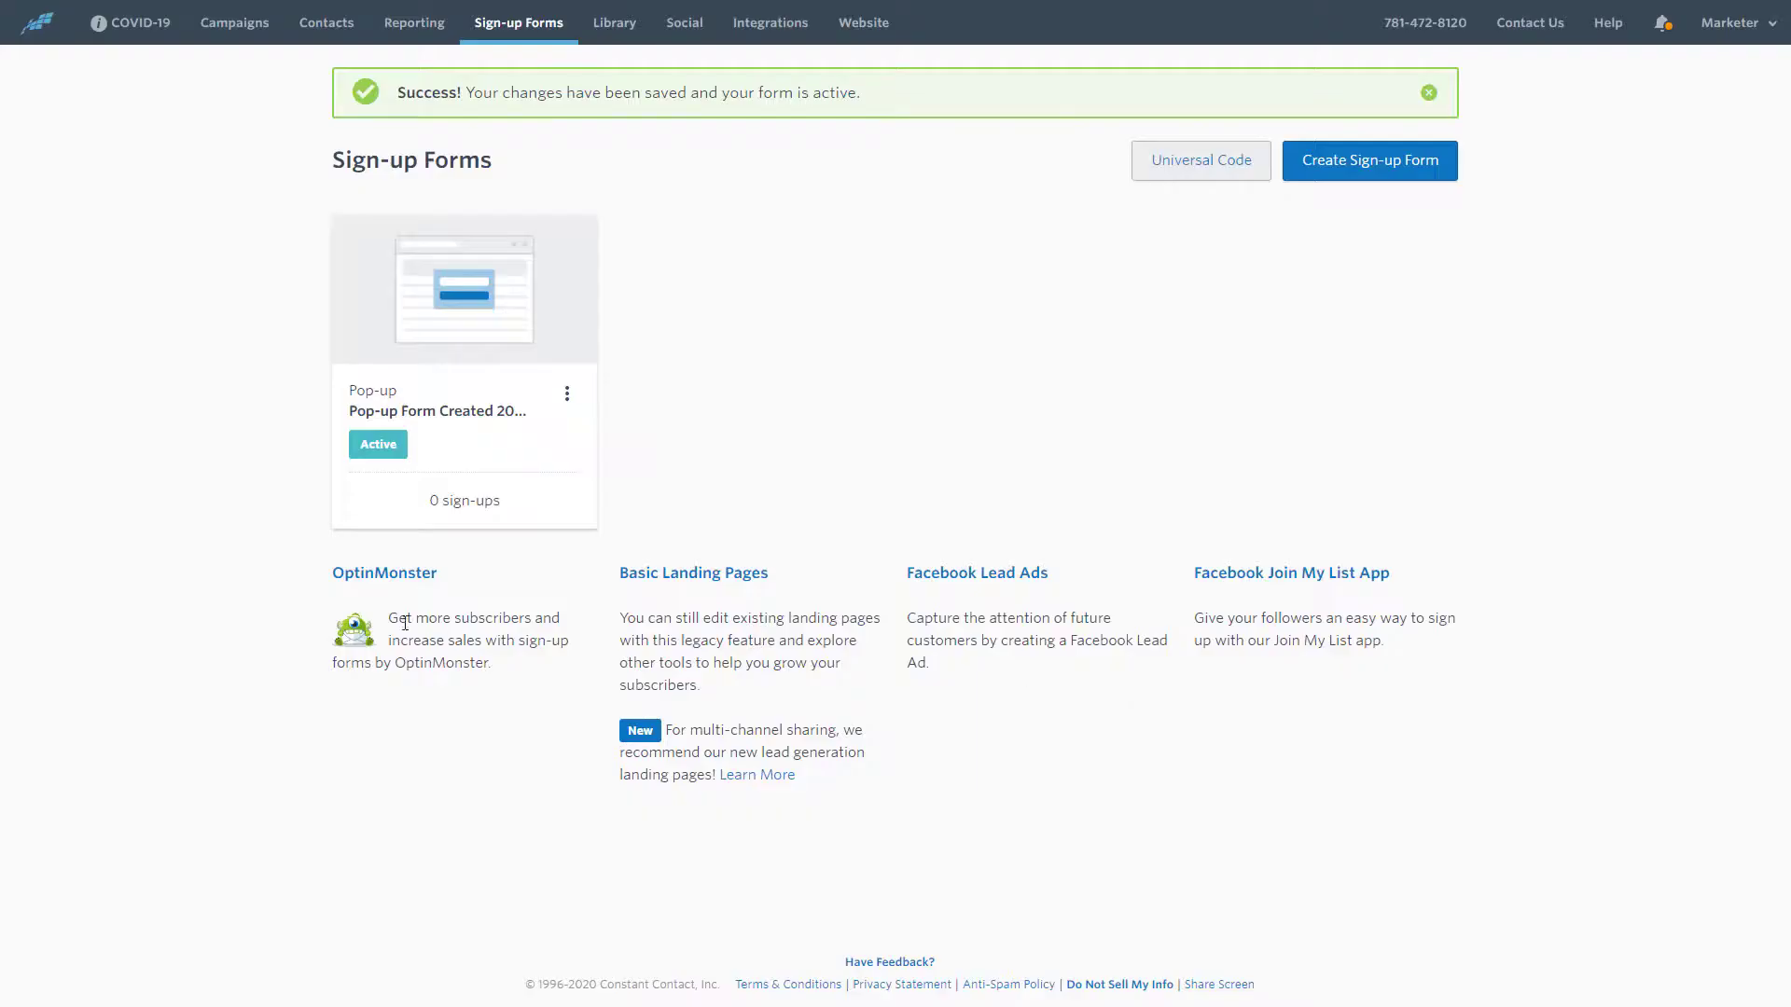
{"action": "left_click", "coordinate": [392, 573]}
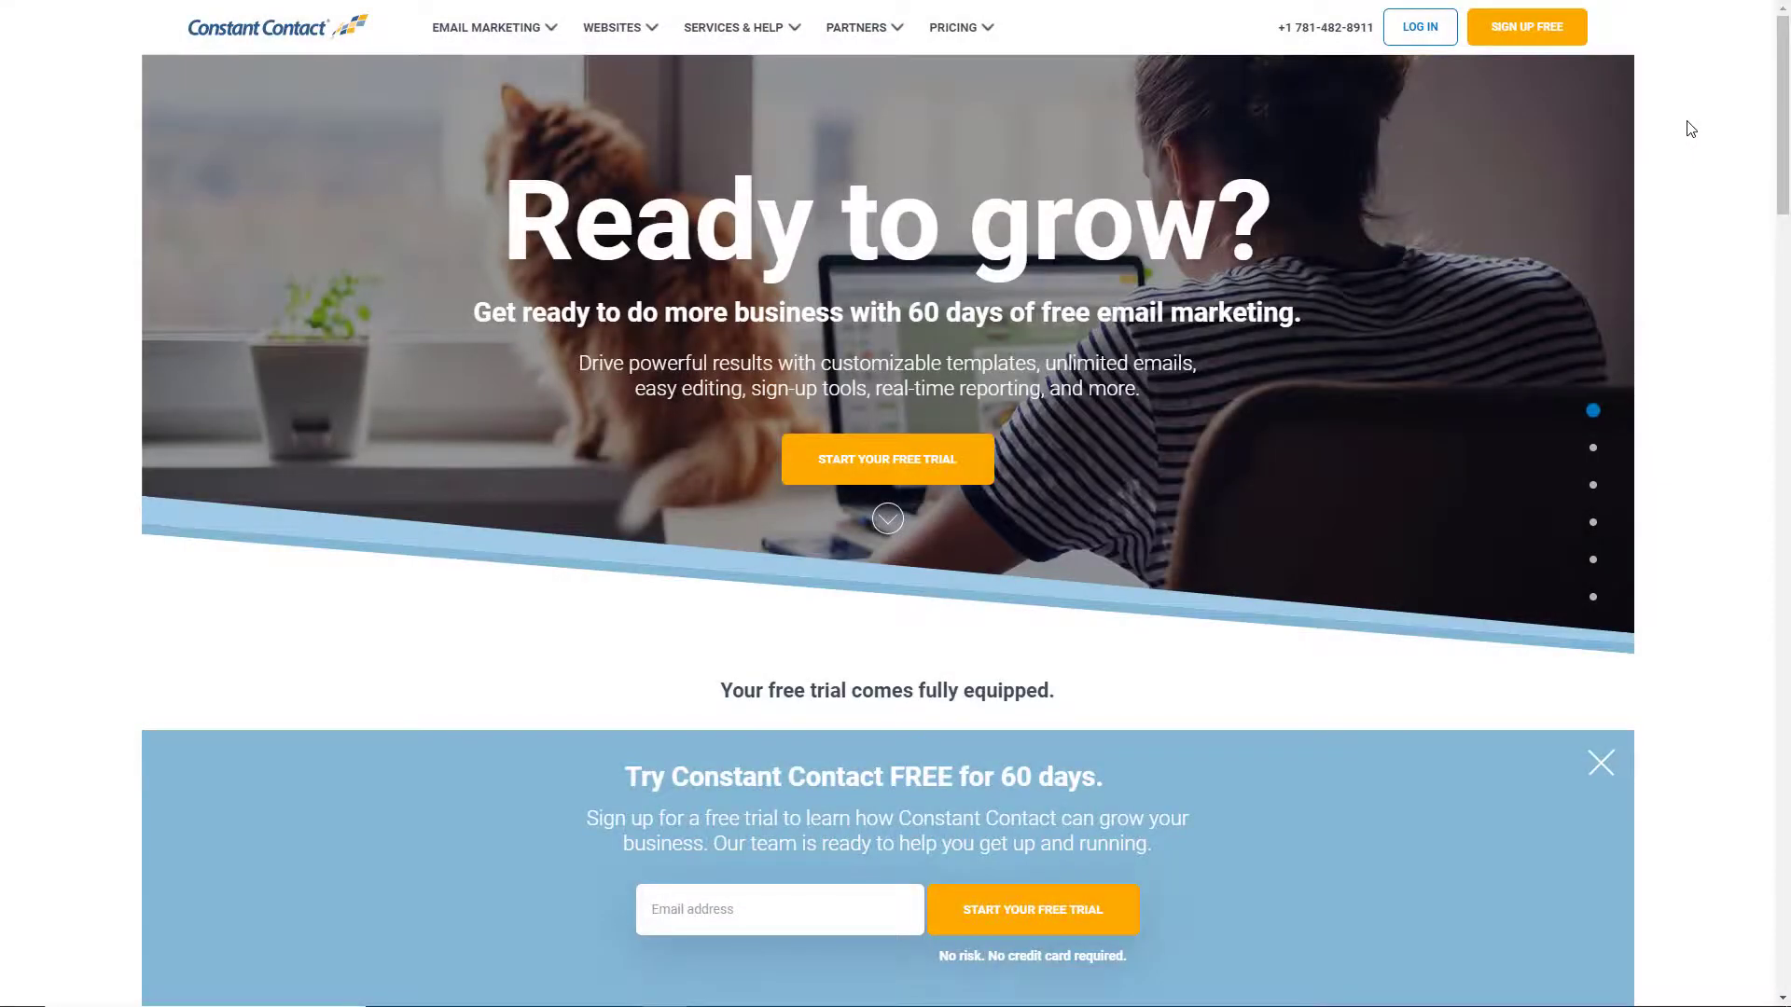
{"action": "left_click_drag", "start_coordinate": [1782, 140], "coordinate": [1784, 153]}
Highlight the '60 days' free trial text and banner on the homepage
{"action": "left_click_drag", "start_coordinate": [907, 227], "coordinate": [1002, 228]}
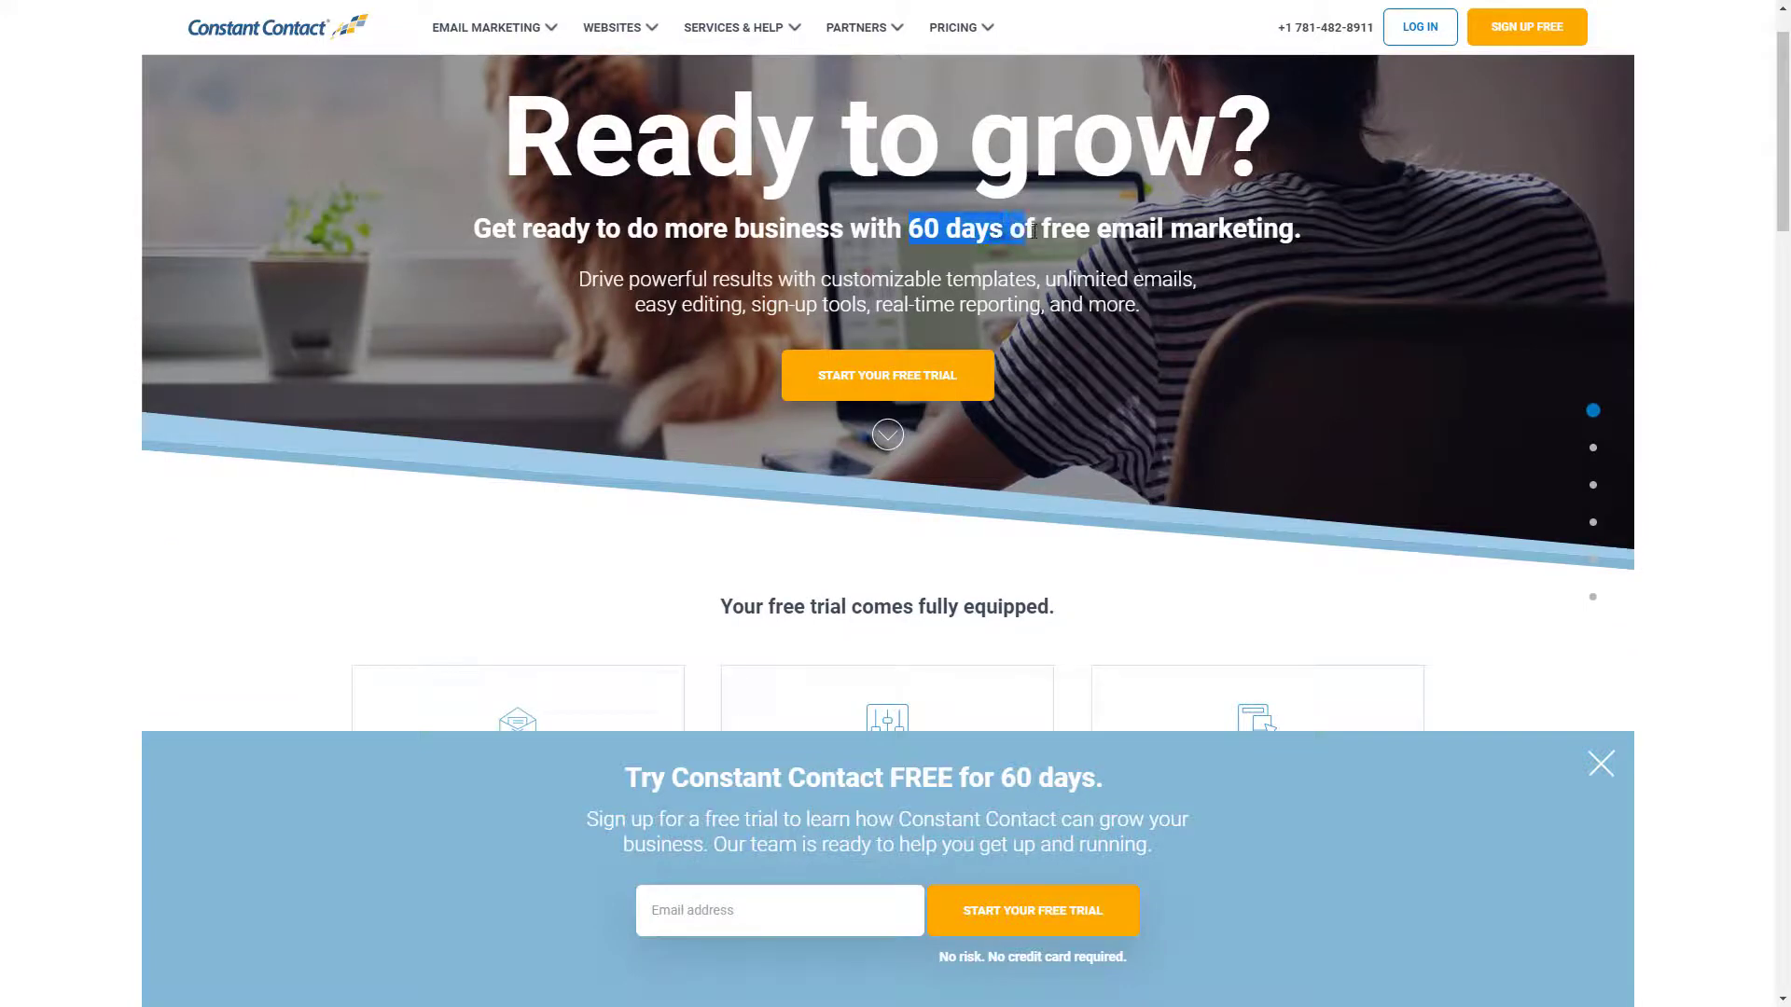
{"action": "mouse_move", "coordinate": [624, 778]}
{"action": "left_mouse_down"}
{"action": "mouse_move", "coordinate": [1105, 778]}
{"action": "mouse_move", "coordinate": [589, 766]}
{"action": "left_mouse_up"}
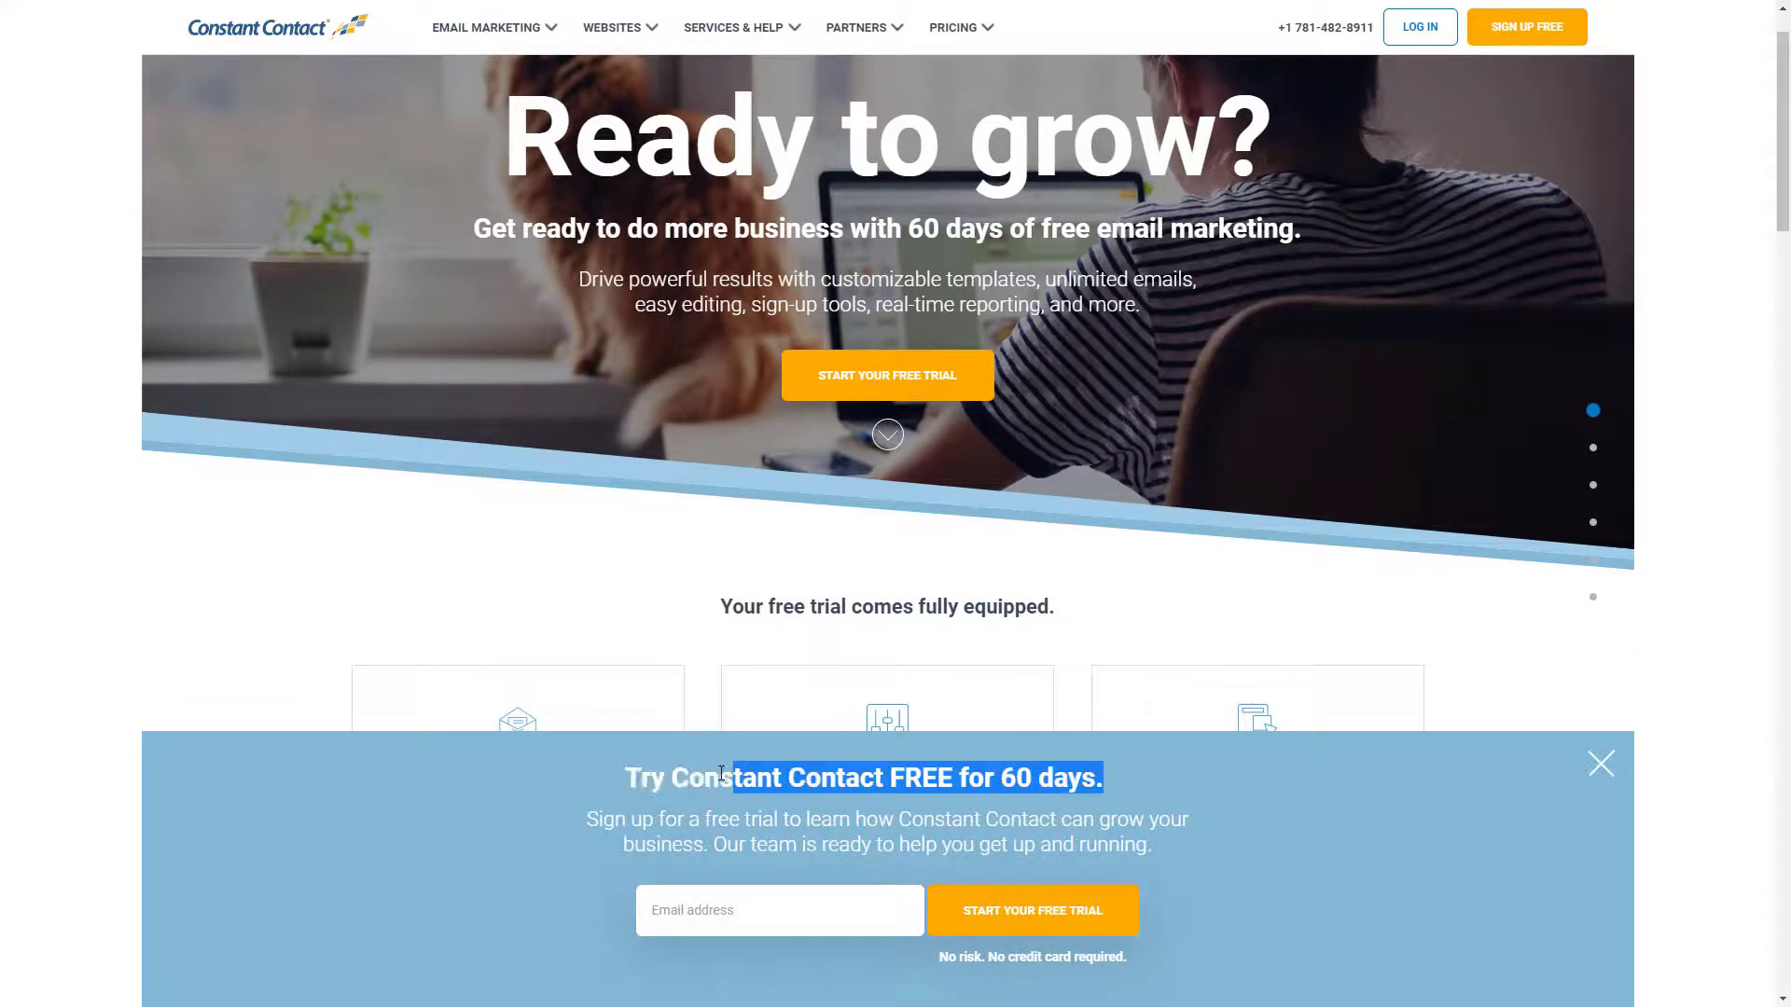
{"action": "left_click", "coordinate": [597, 774]}
{"action": "scroll", "coordinate": [598, 773], "scroll_direction": "down", "scroll_amount": 2}
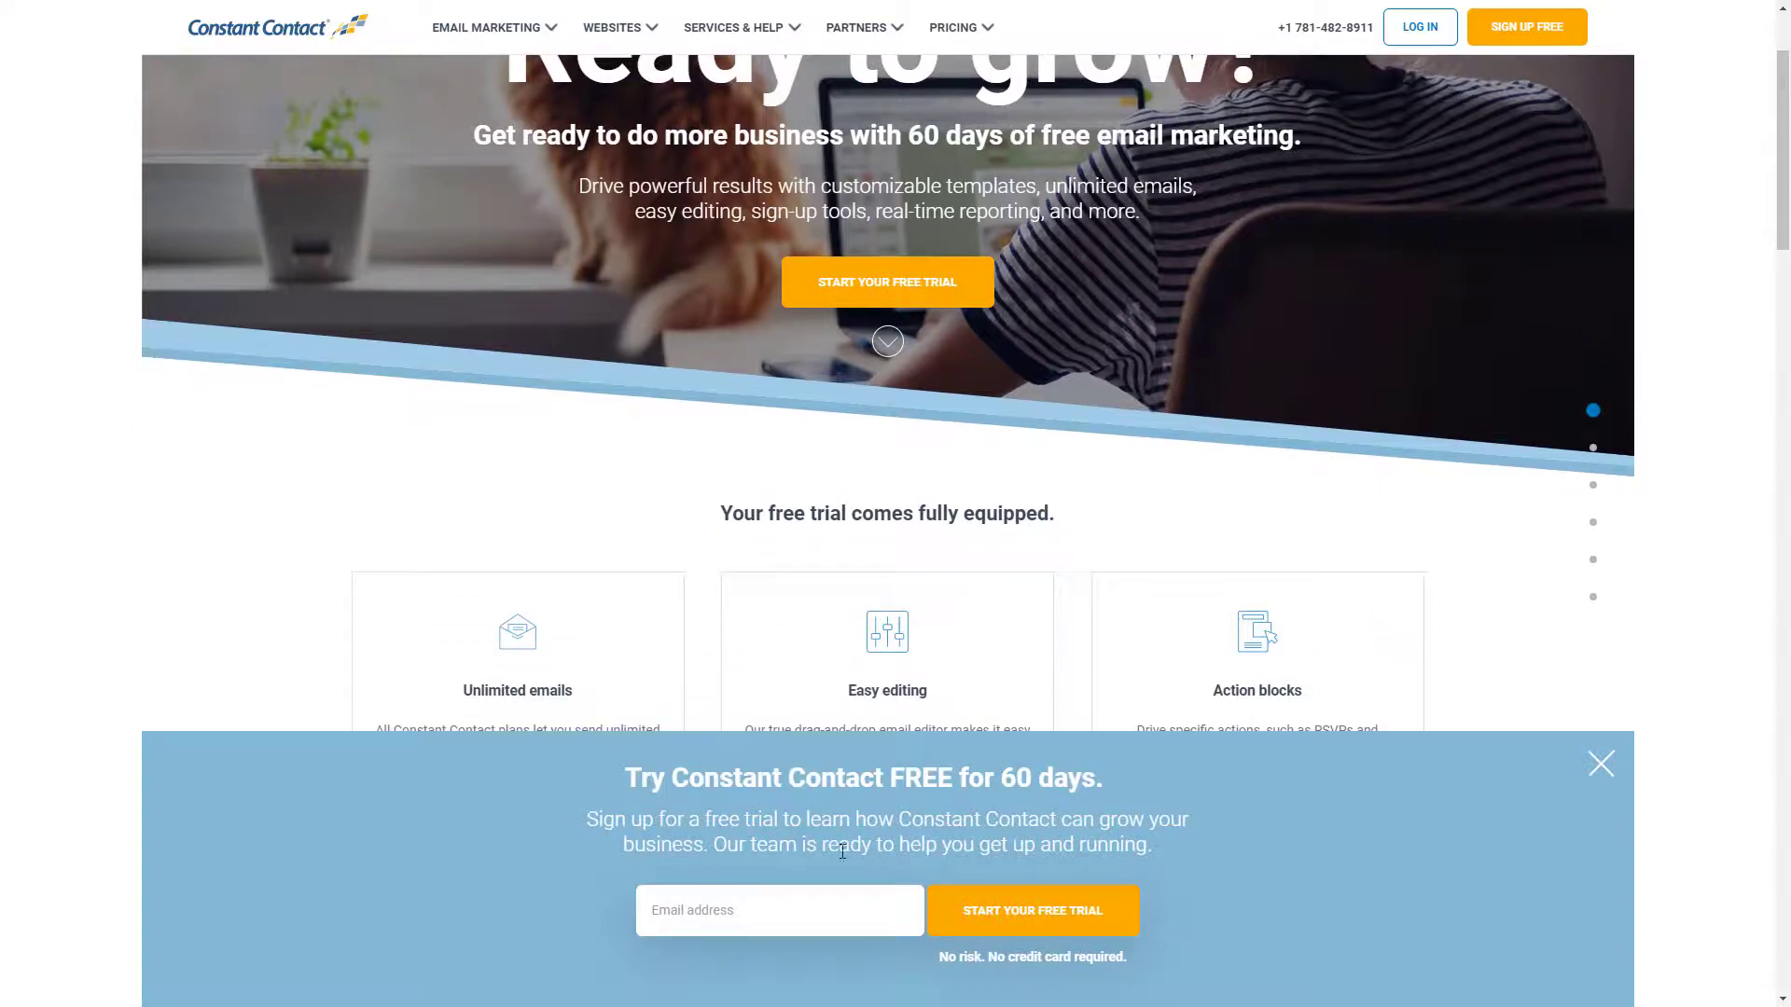
{"action": "left_click_drag", "start_coordinate": [613, 766], "coordinate": [1210, 844]}
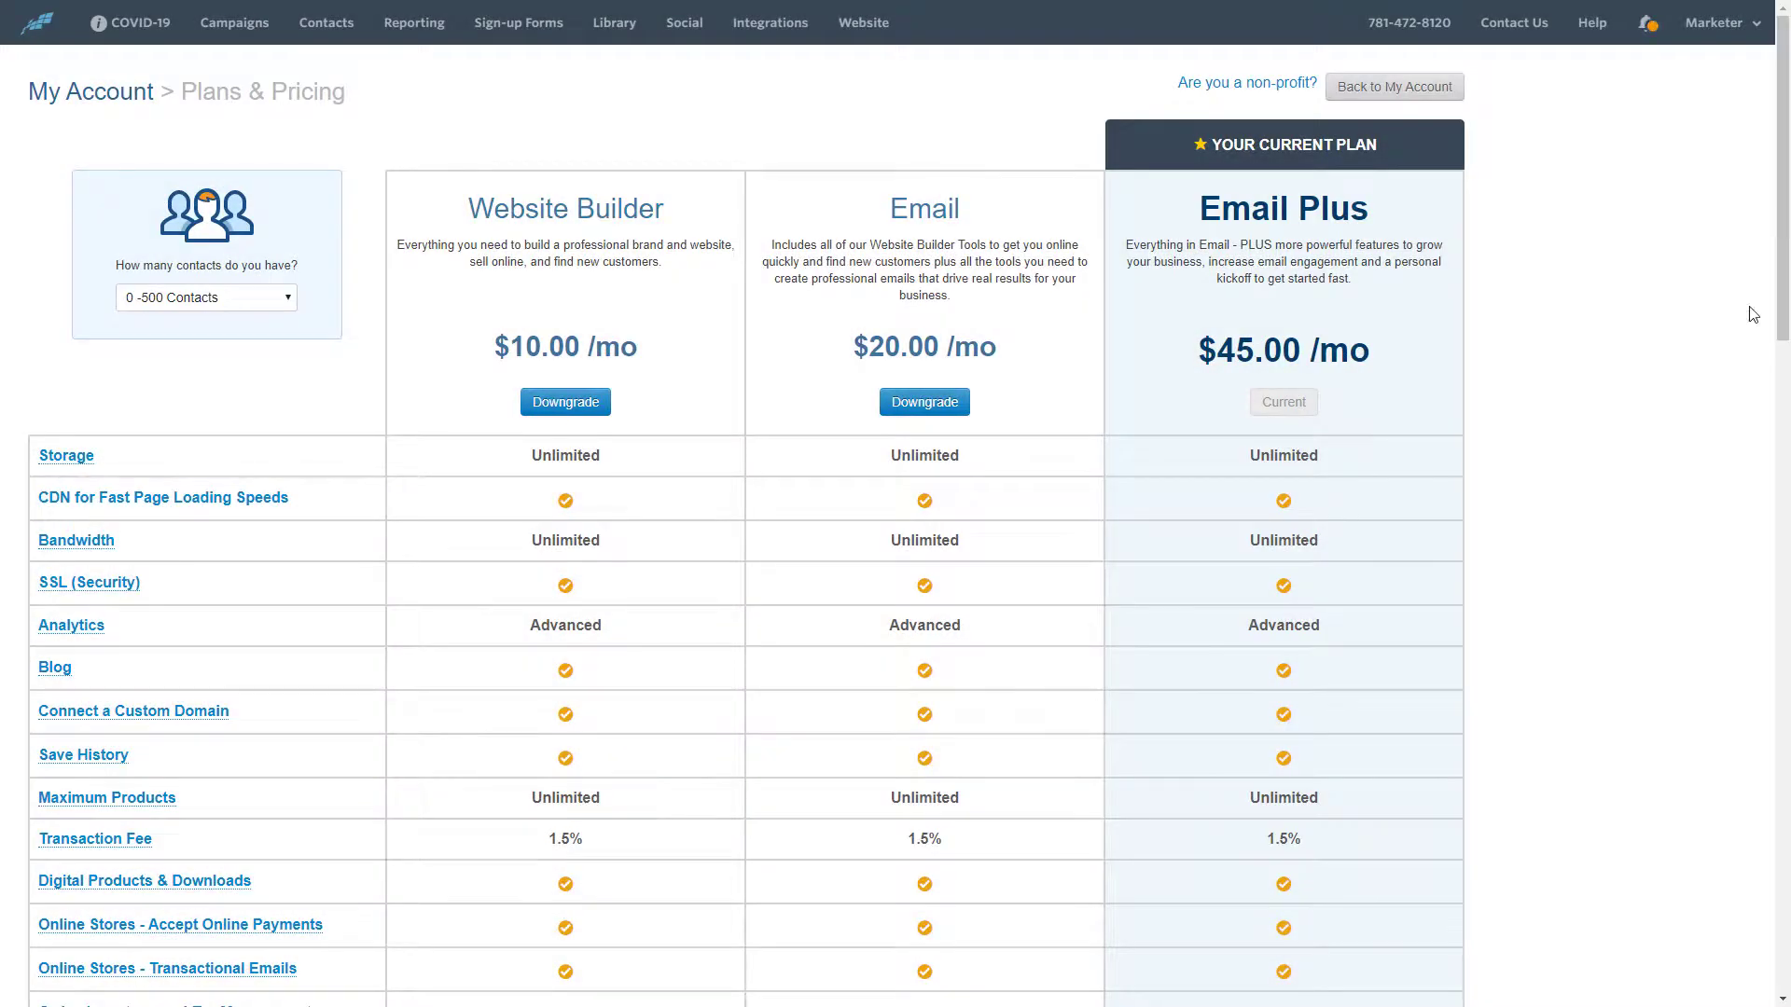
{"action": "scroll", "coordinate": [1707, 308], "scroll_direction": "down", "scroll_amount": 3}
{"action": "scroll", "coordinate": [1692, 320], "scroll_direction": "down", "scroll_amount": 2}
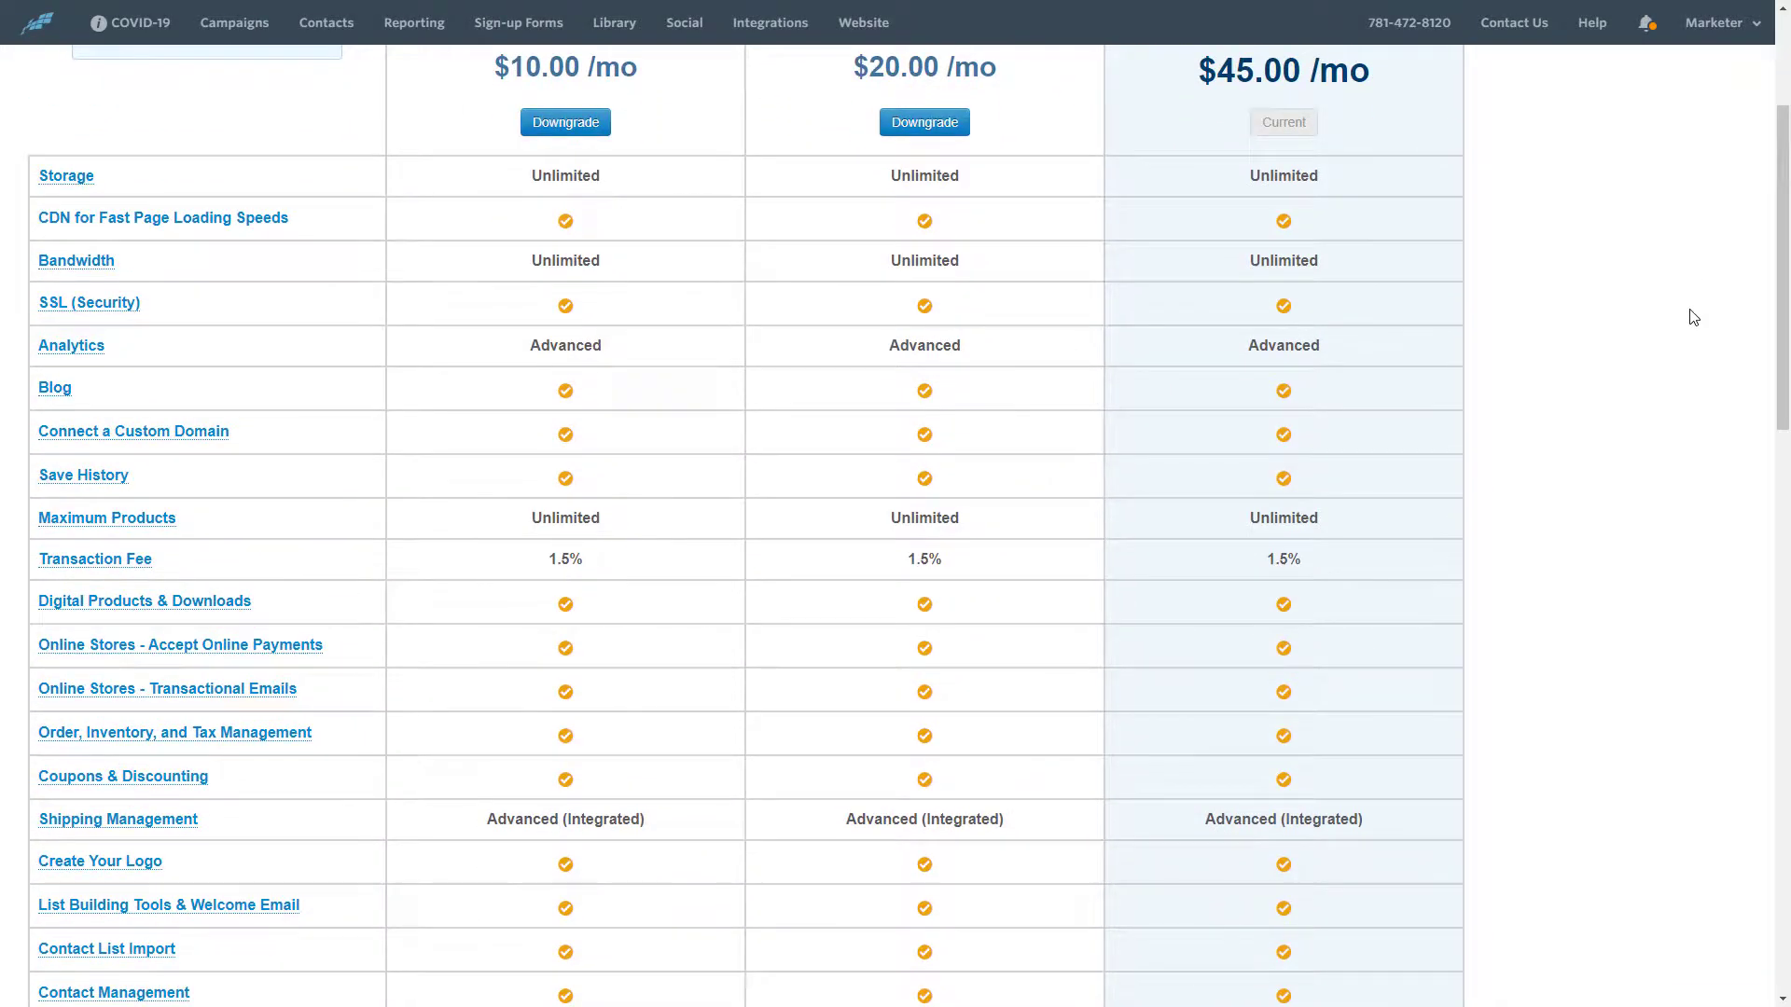
{"action": "scroll", "coordinate": [1691, 321], "scroll_direction": "down", "scroll_amount": 3}
{"action": "scroll", "coordinate": [1695, 320], "scroll_direction": "up", "scroll_amount": 3}
{"action": "scroll", "coordinate": [1695, 318], "scroll_direction": "up", "scroll_amount": 1}
{"action": "scroll", "coordinate": [1694, 319], "scroll_direction": "down", "scroll_amount": 5}
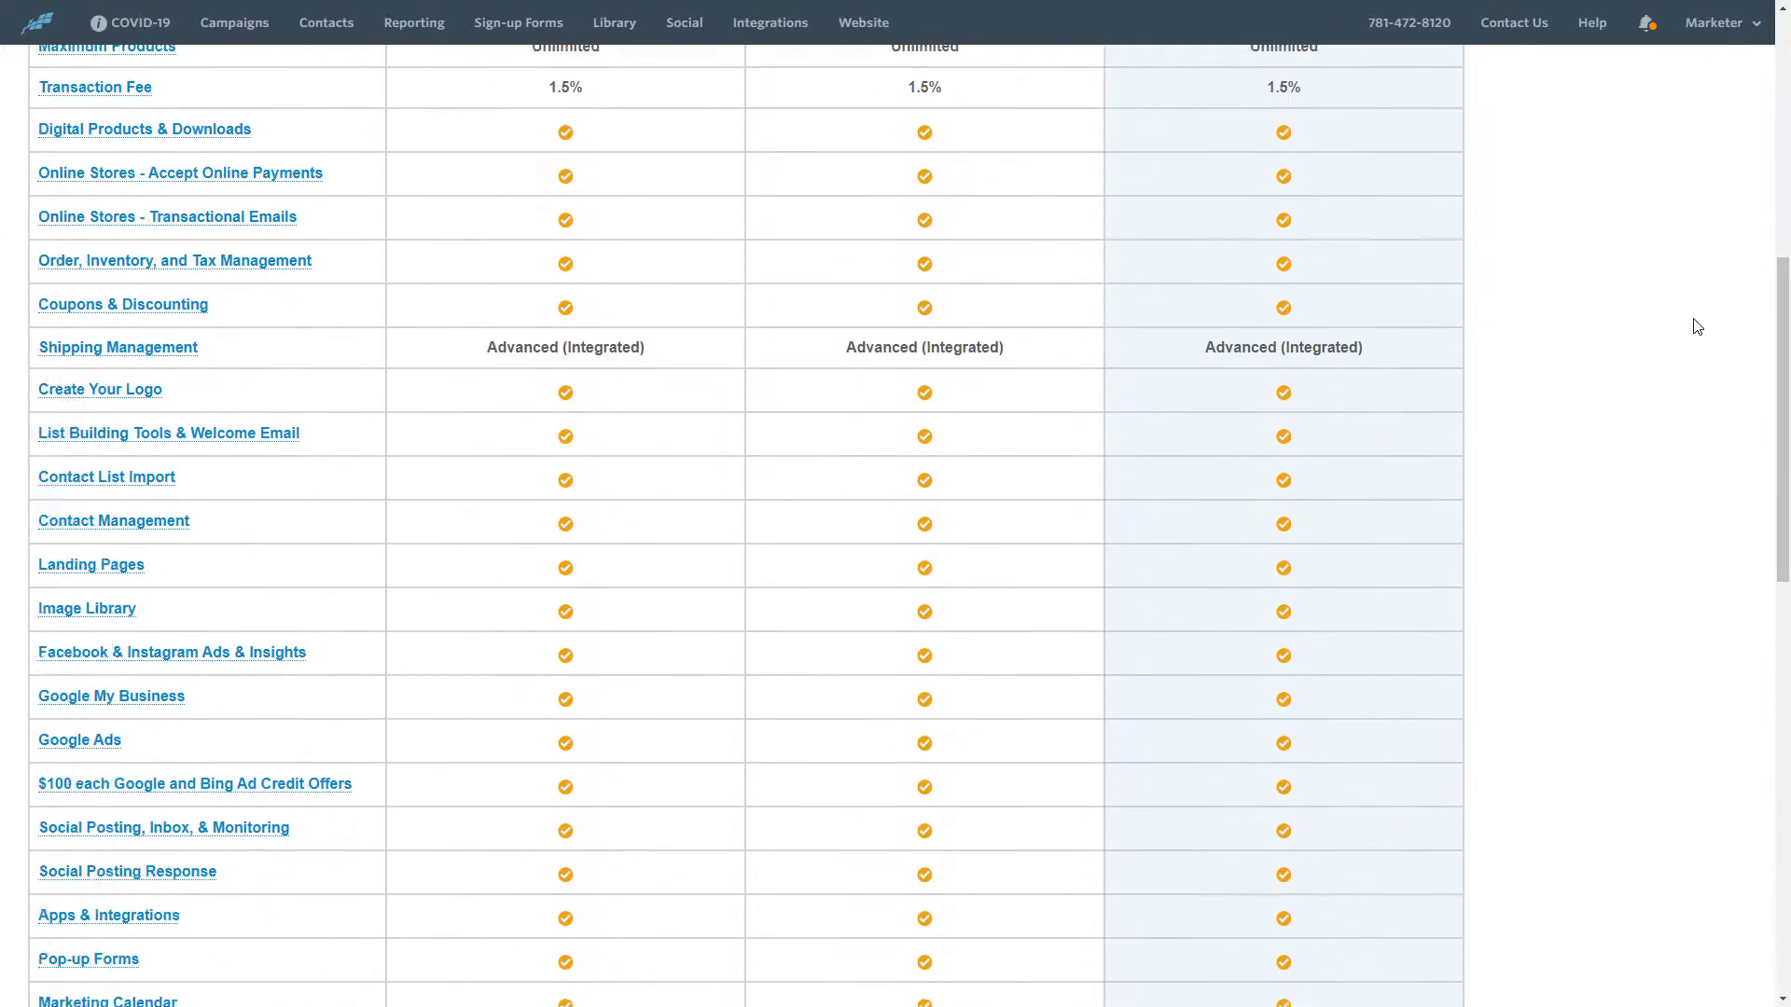
{"action": "scroll", "coordinate": [1695, 329], "scroll_direction": "down", "scroll_amount": 4}
{"action": "scroll", "coordinate": [1693, 340], "scroll_direction": "down", "scroll_amount": 4}
{"action": "scroll", "coordinate": [1694, 339], "scroll_direction": "down", "scroll_amount": 5}
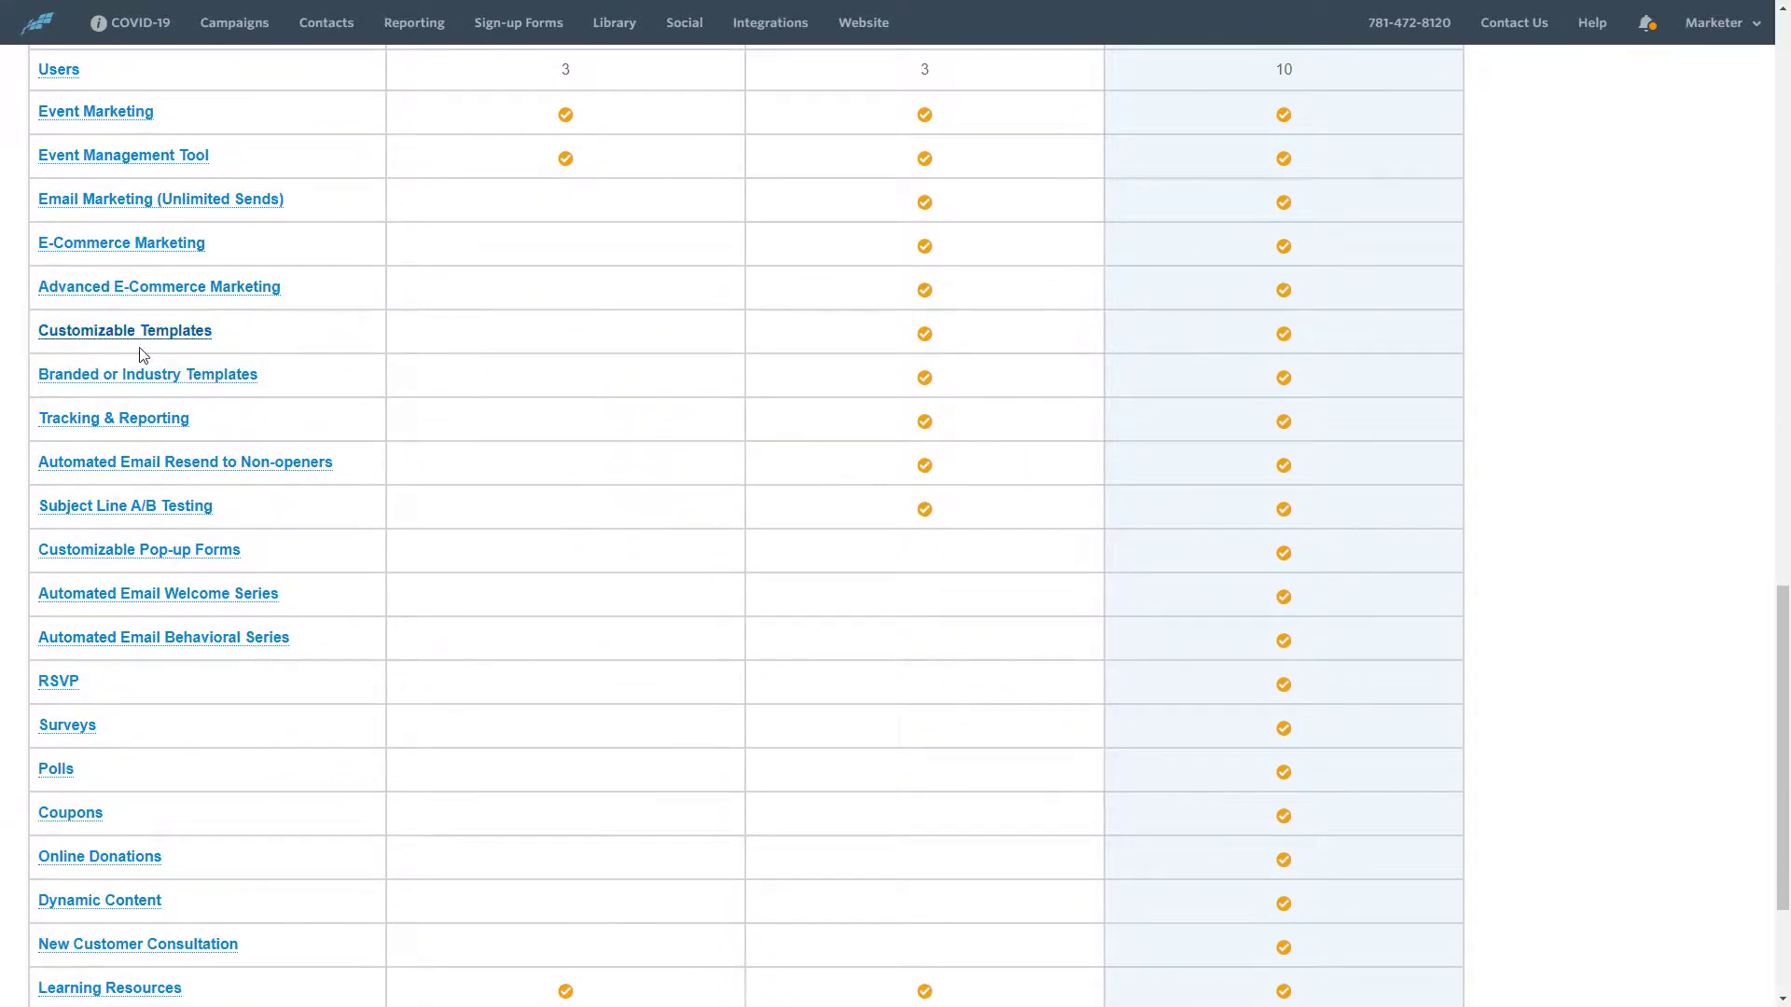
{"action": "scroll", "coordinate": [581, 634], "scroll_direction": "down", "scroll_amount": 6}
{"action": "scroll", "coordinate": [580, 633], "scroll_direction": "down", "scroll_amount": 2}
{"action": "scroll", "coordinate": [966, 574], "scroll_direction": "up", "scroll_amount": 5}
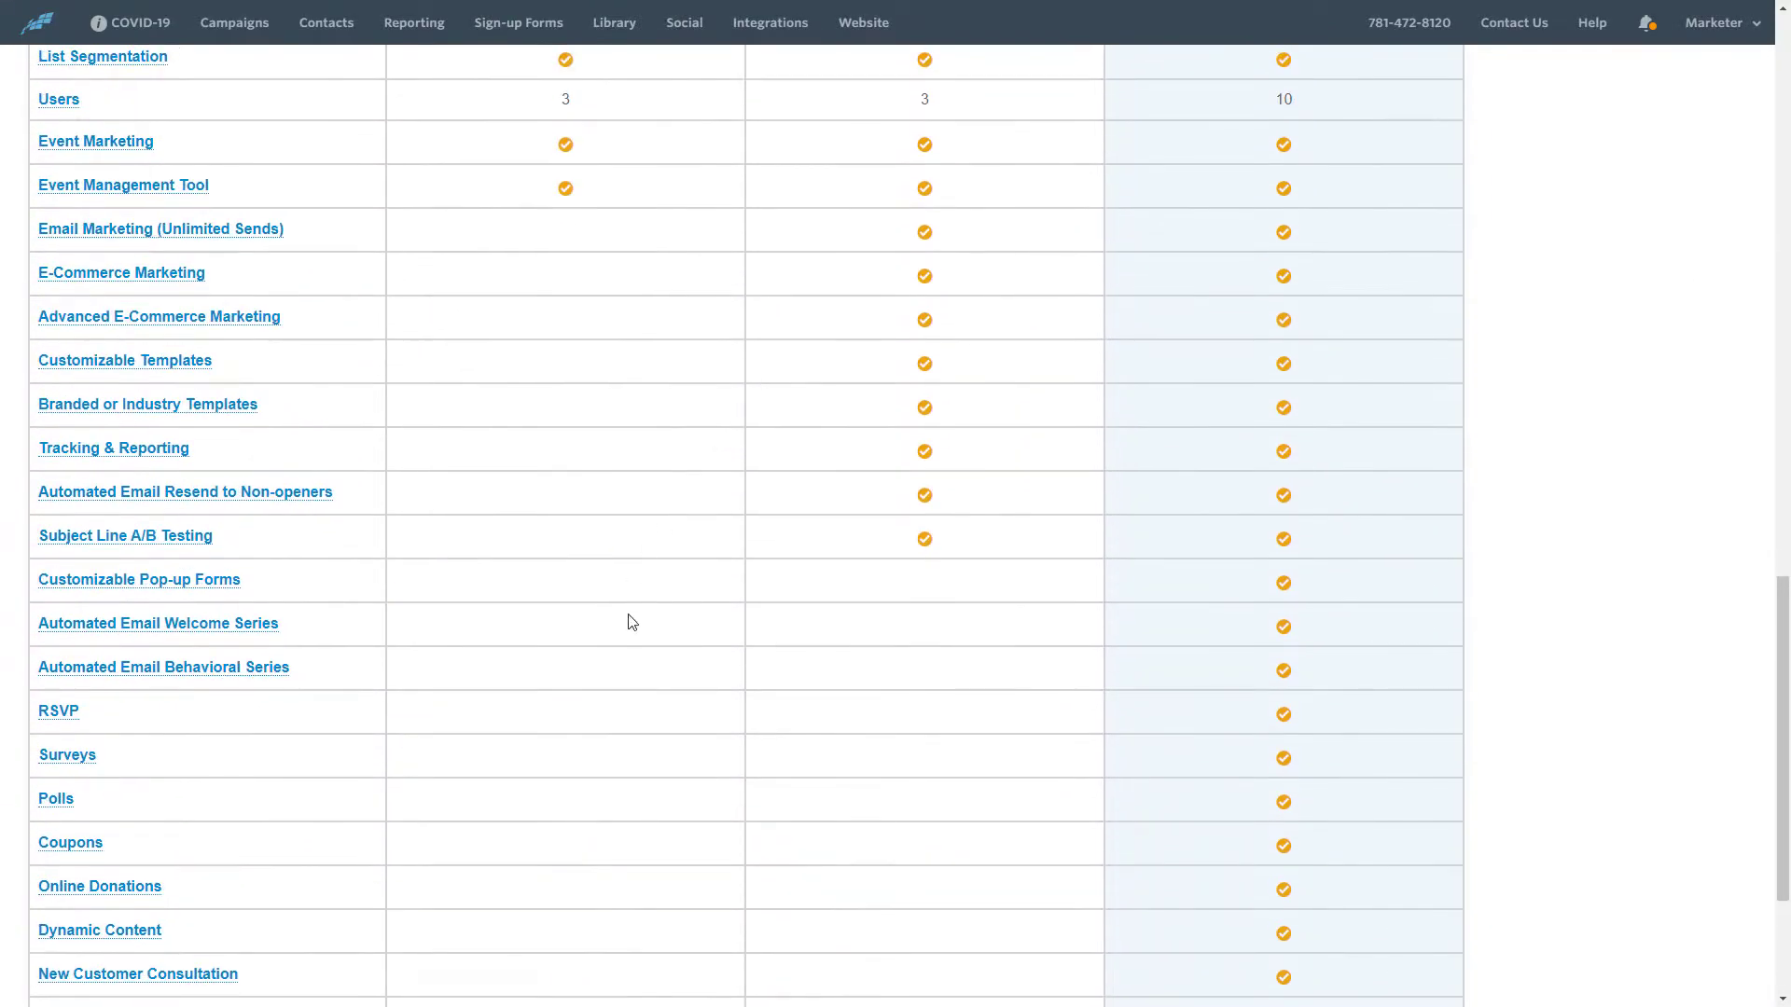
{"action": "scroll", "coordinate": [984, 715], "scroll_direction": "up", "scroll_amount": 6}
{"action": "scroll", "coordinate": [988, 700], "scroll_direction": "up", "scroll_amount": 5}
{"action": "scroll", "coordinate": [1022, 690], "scroll_direction": "up", "scroll_amount": 5}
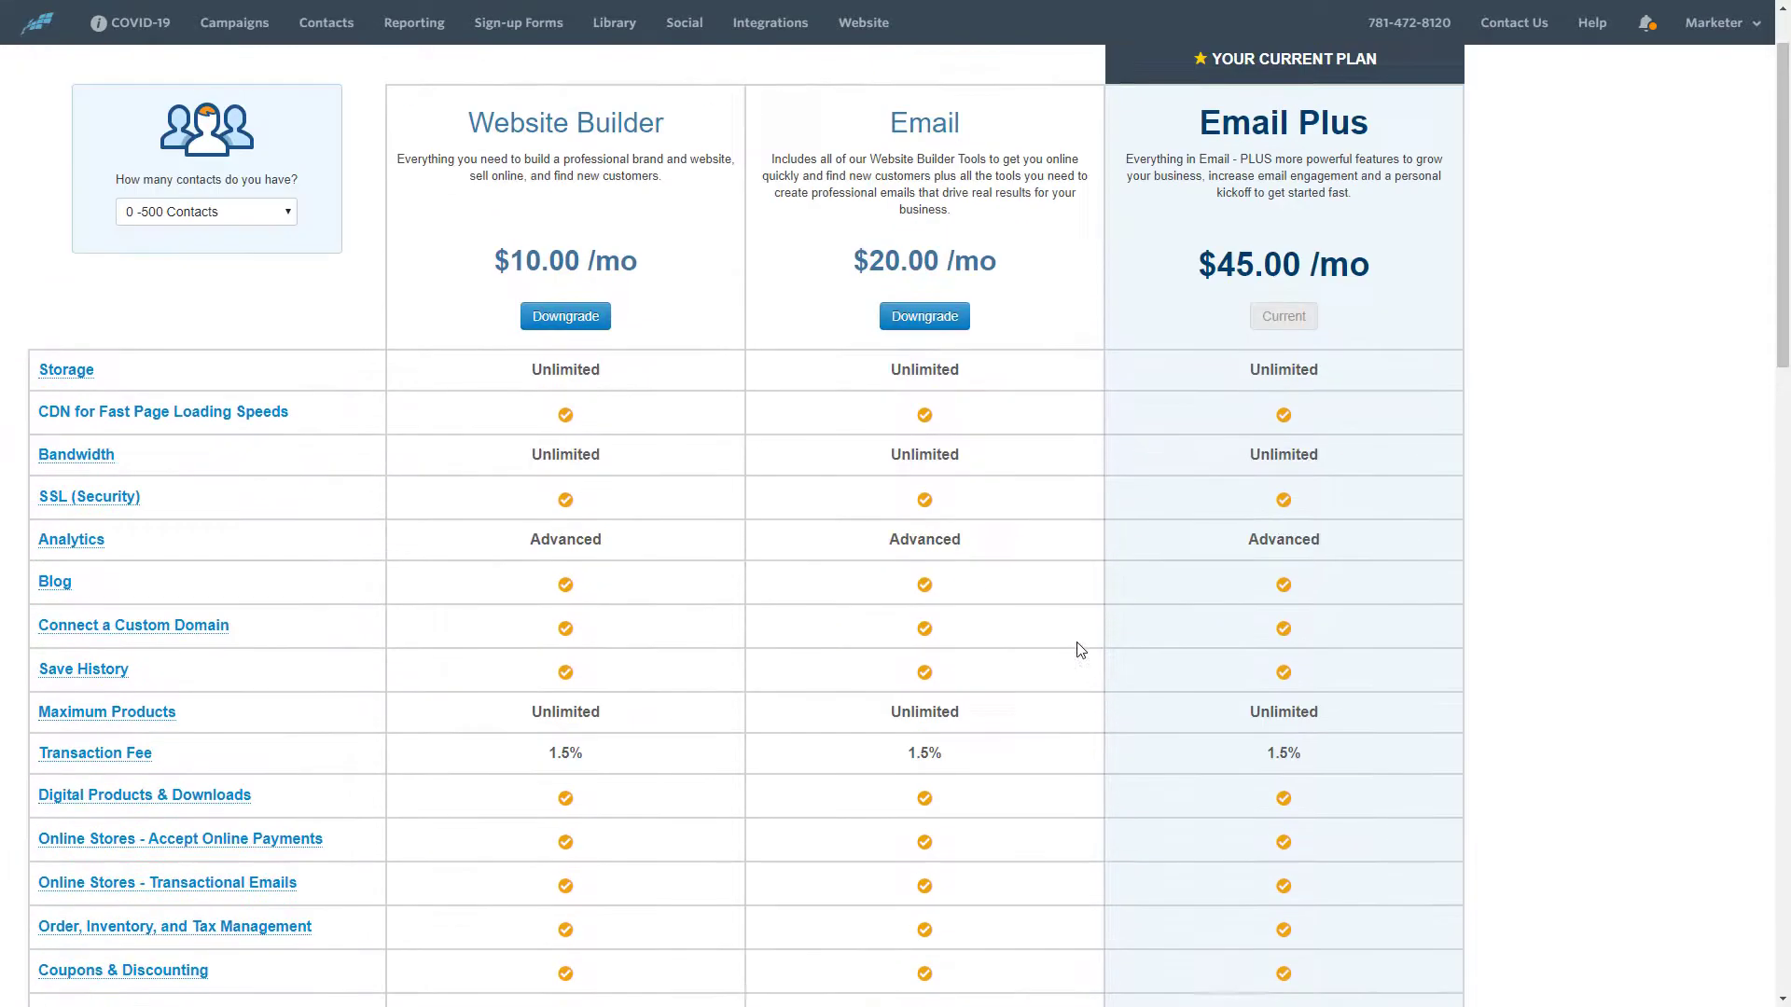
{"action": "scroll", "coordinate": [1077, 651], "scroll_direction": "up", "scroll_amount": 3}
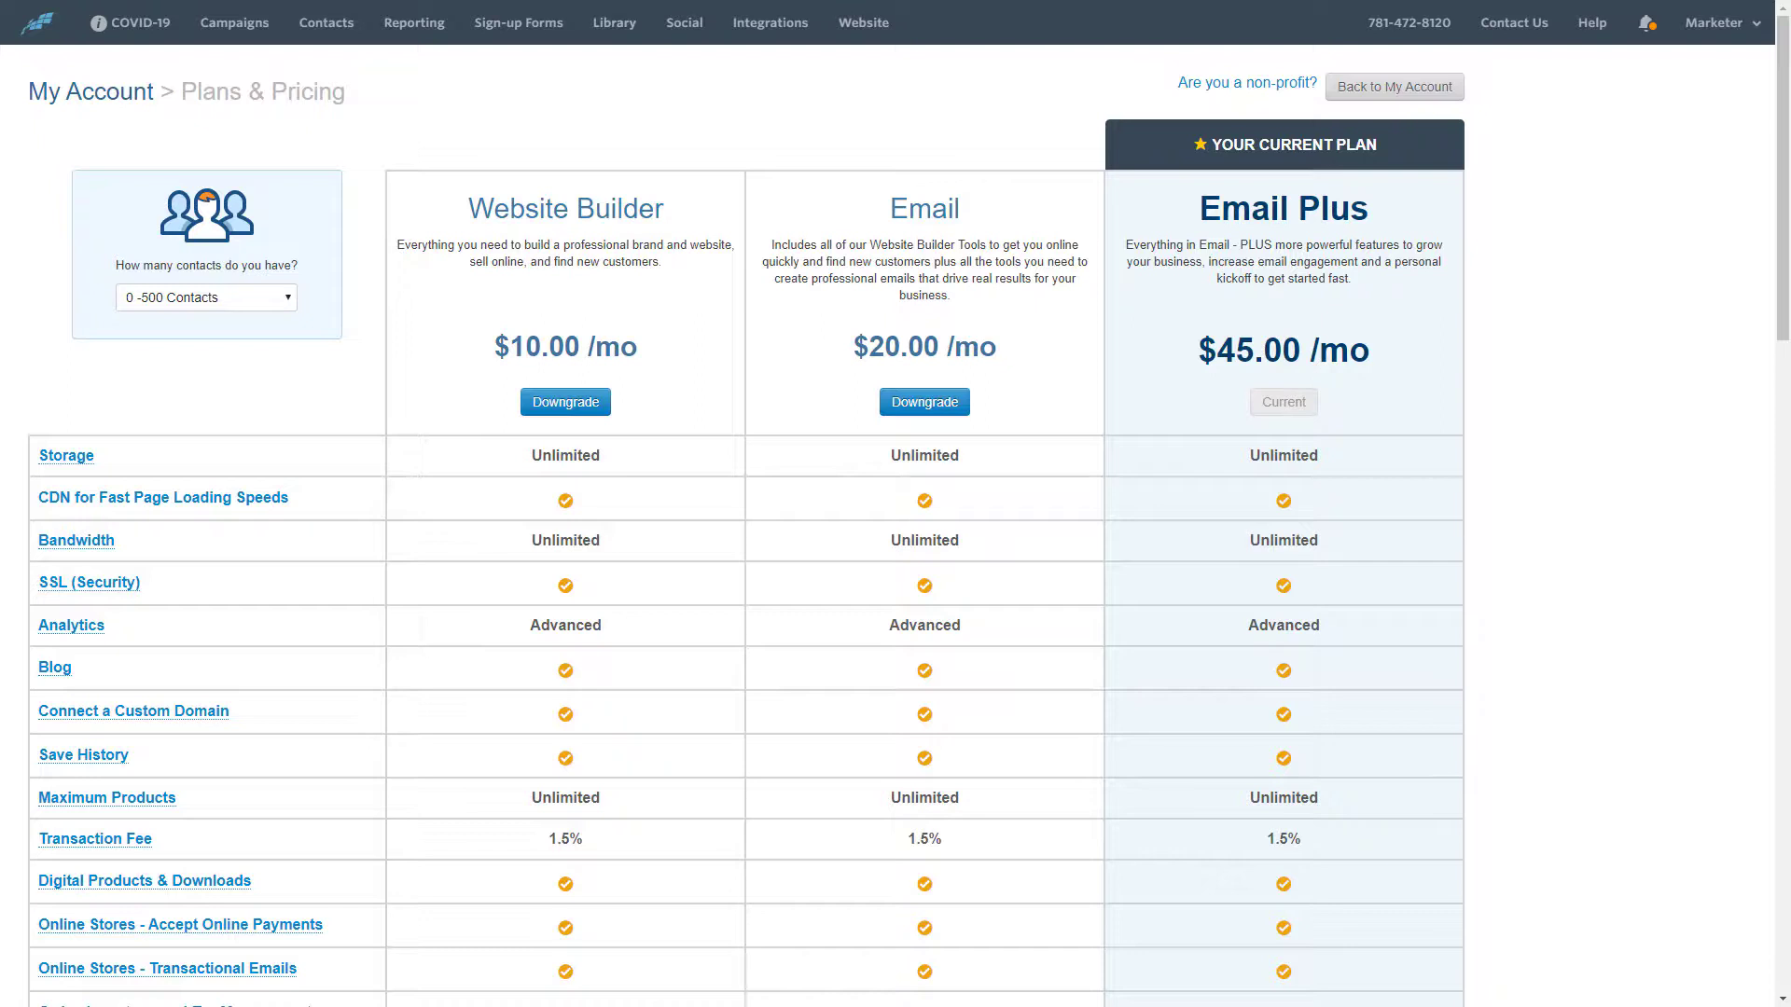
Browse the 'How many contacts' dropdown without changing the count
{"action": "left_click", "coordinate": [217, 297]}
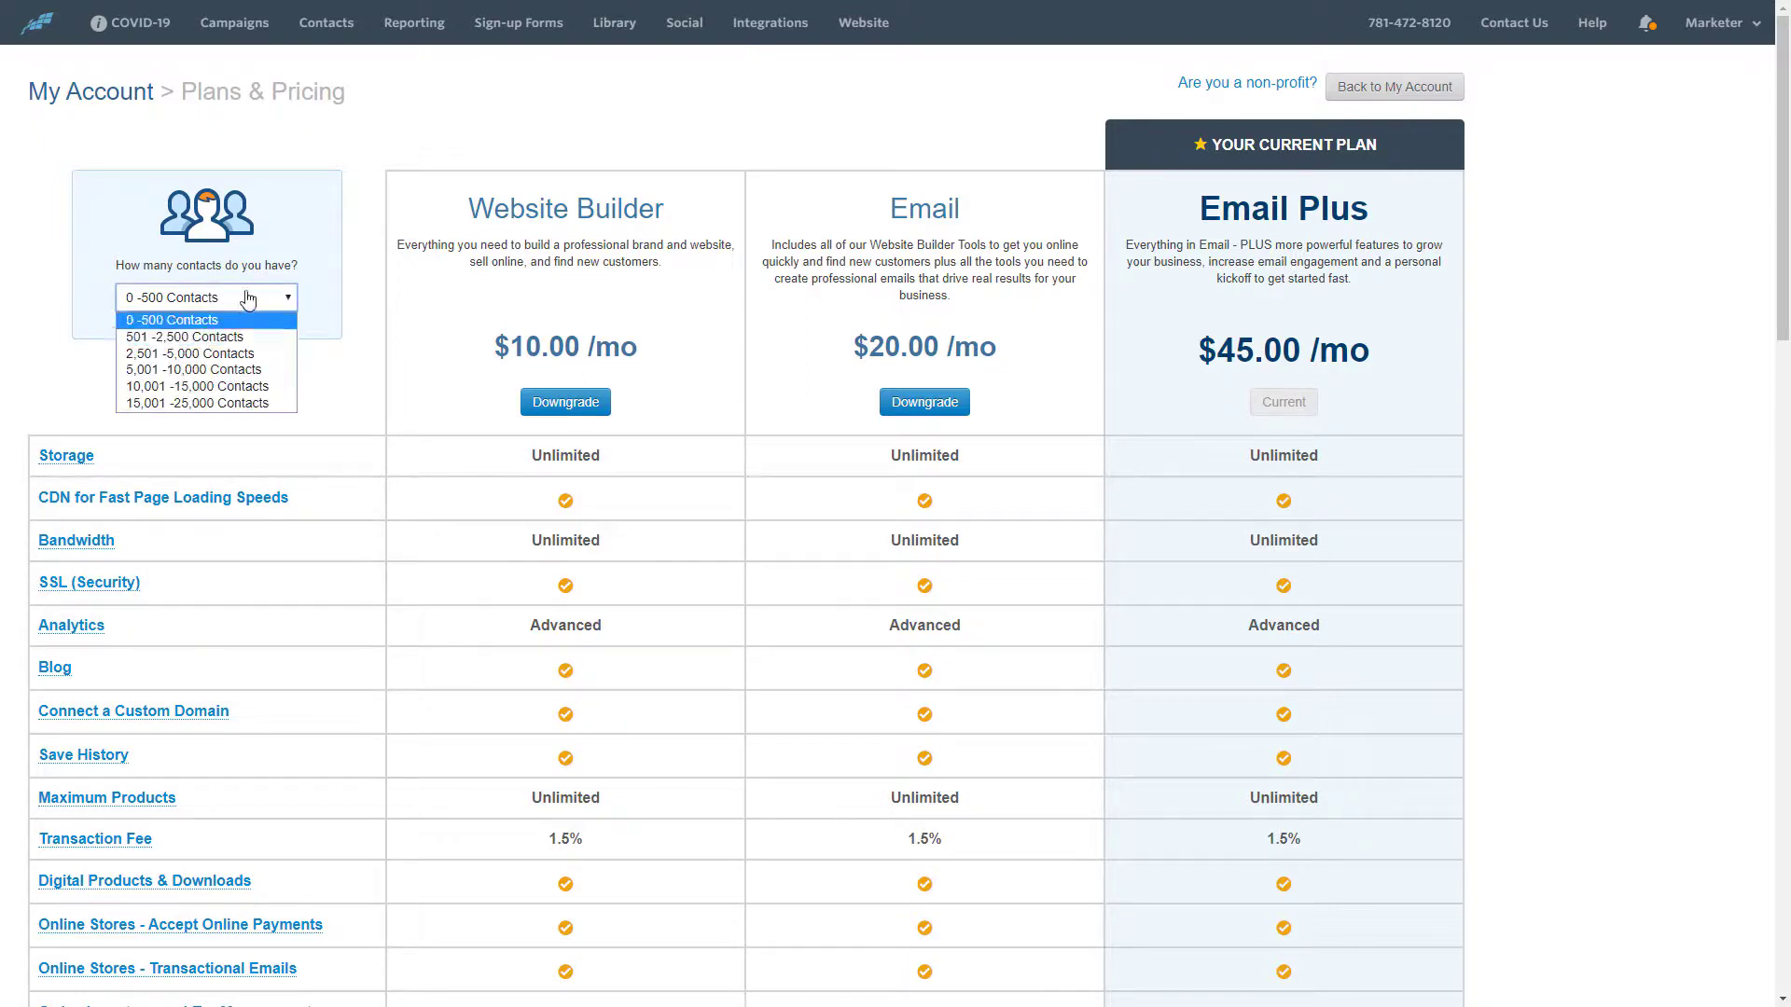
{"action": "left_click", "coordinate": [253, 299]}
{"action": "left_click", "coordinate": [258, 299]}
{"action": "left_click", "coordinate": [280, 297]}
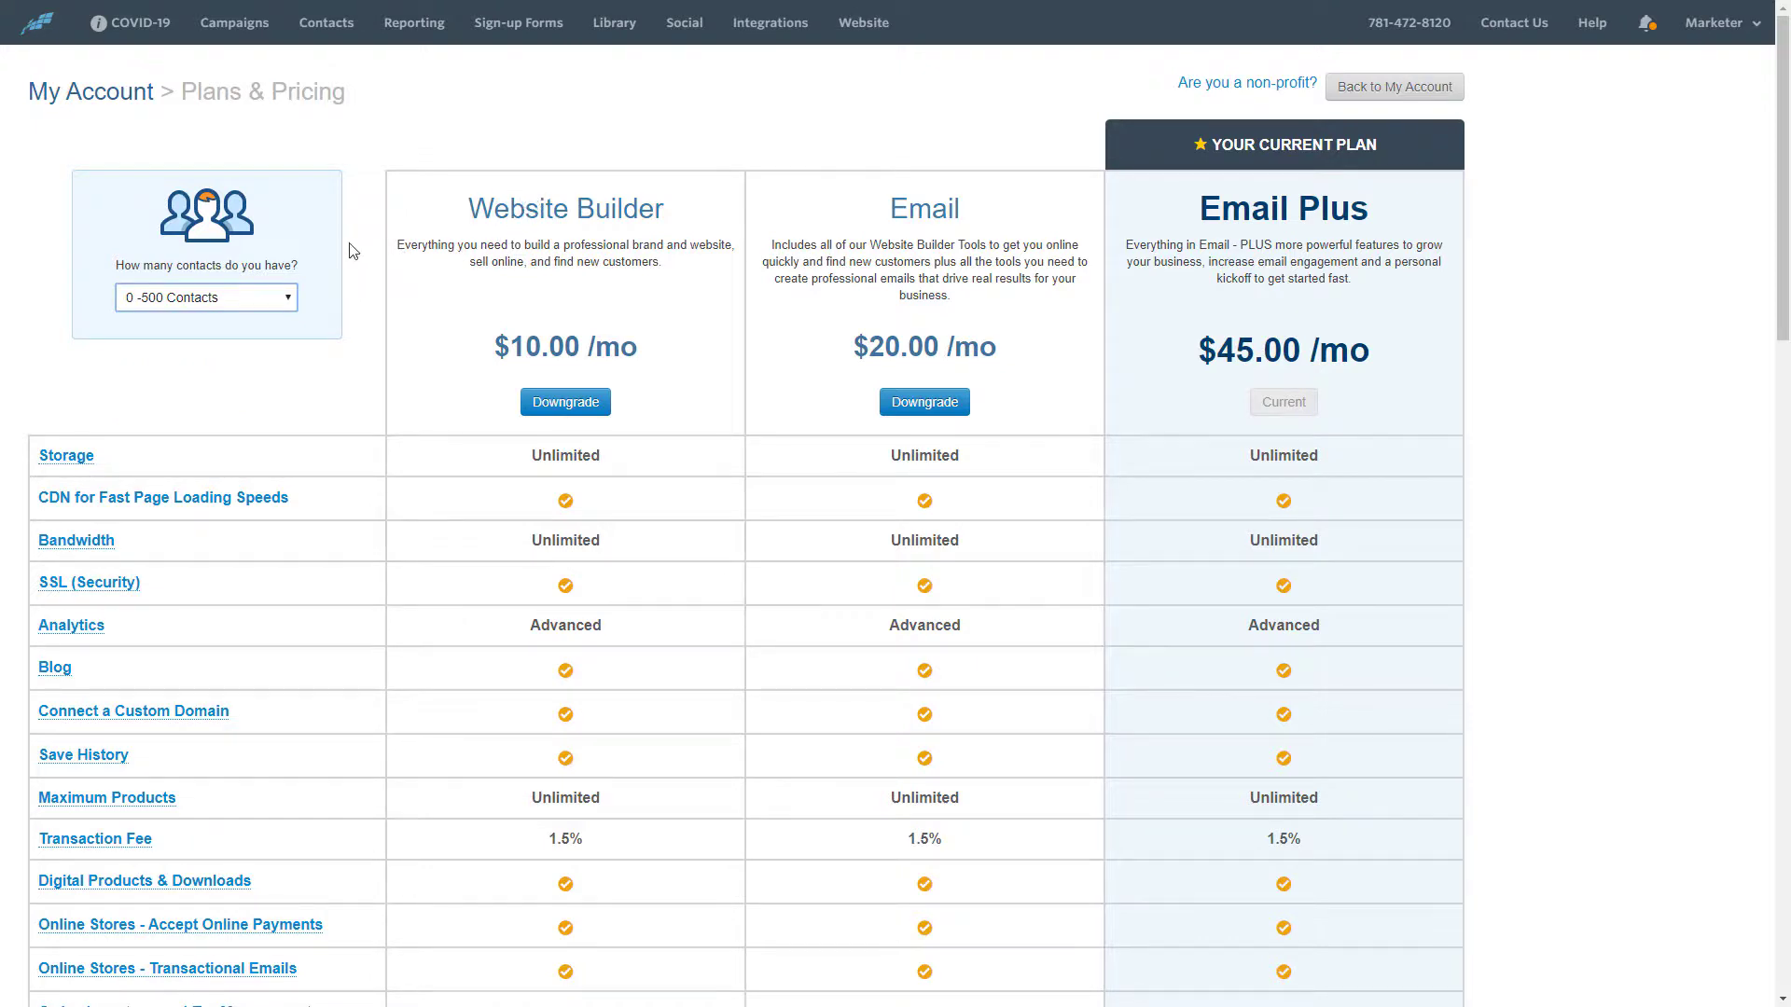
Show plan prices for 501-2,500, then 2,501-5,000 contacts
{"action": "left_click", "coordinate": [246, 298]}
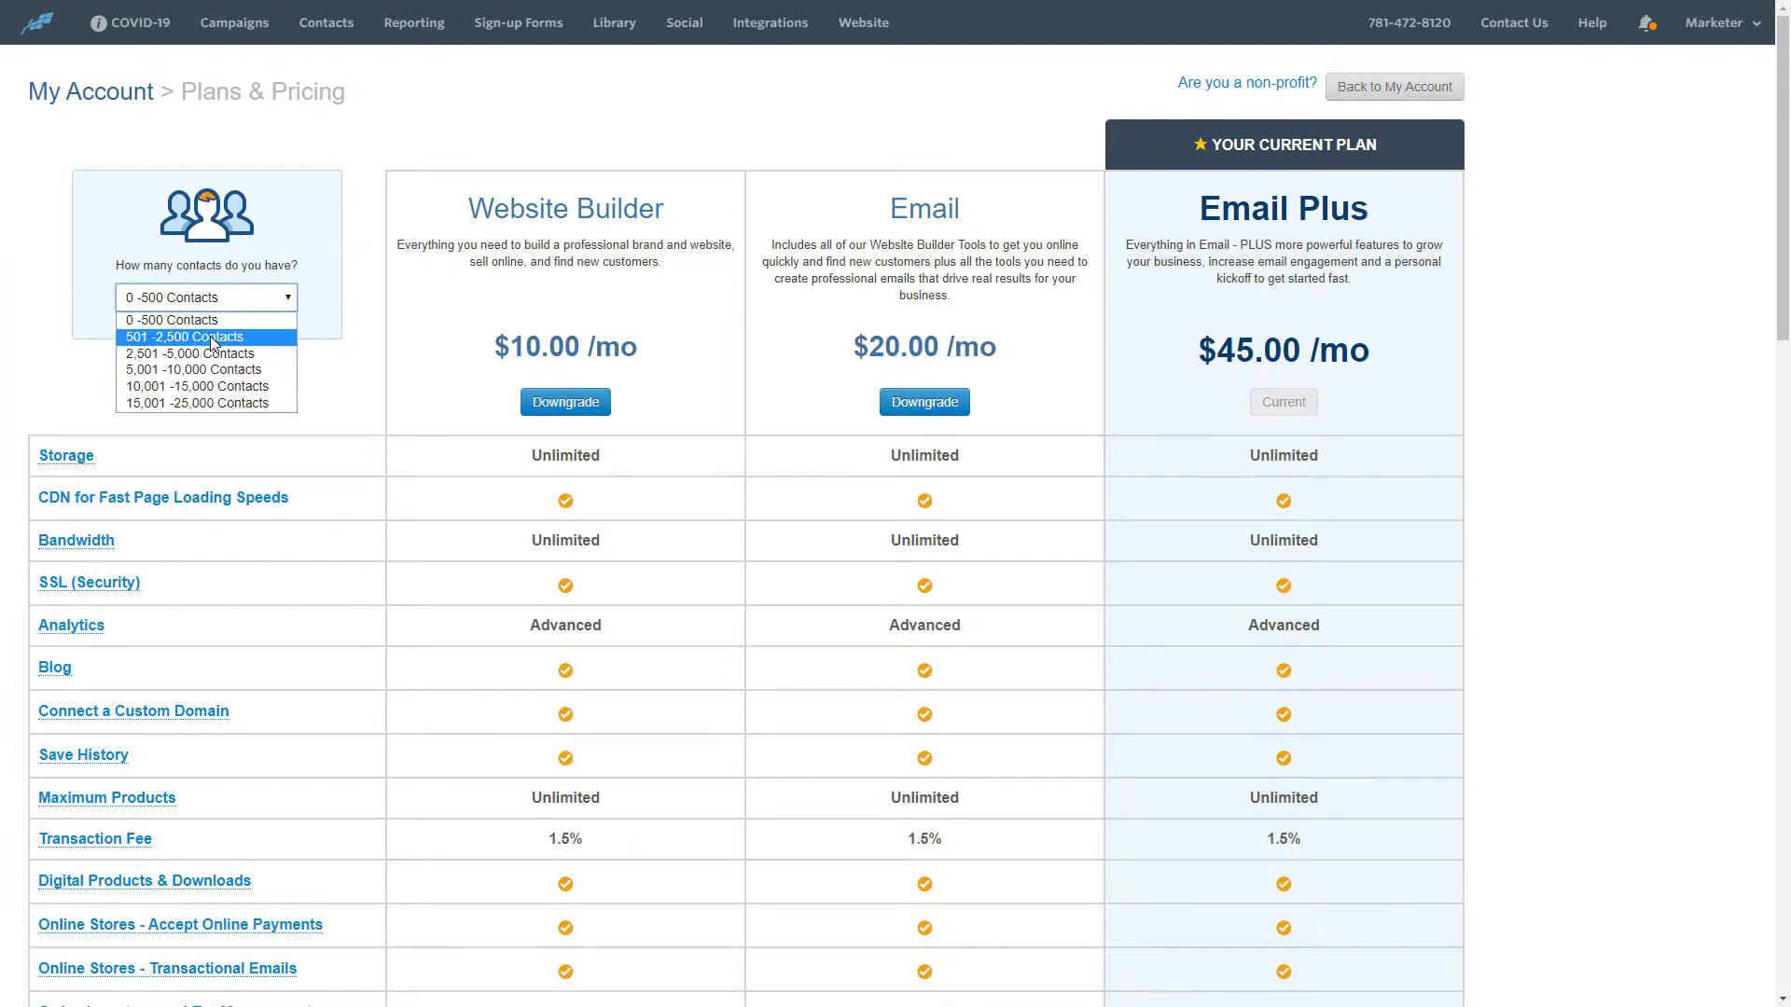
{"action": "left_click", "coordinate": [220, 329]}
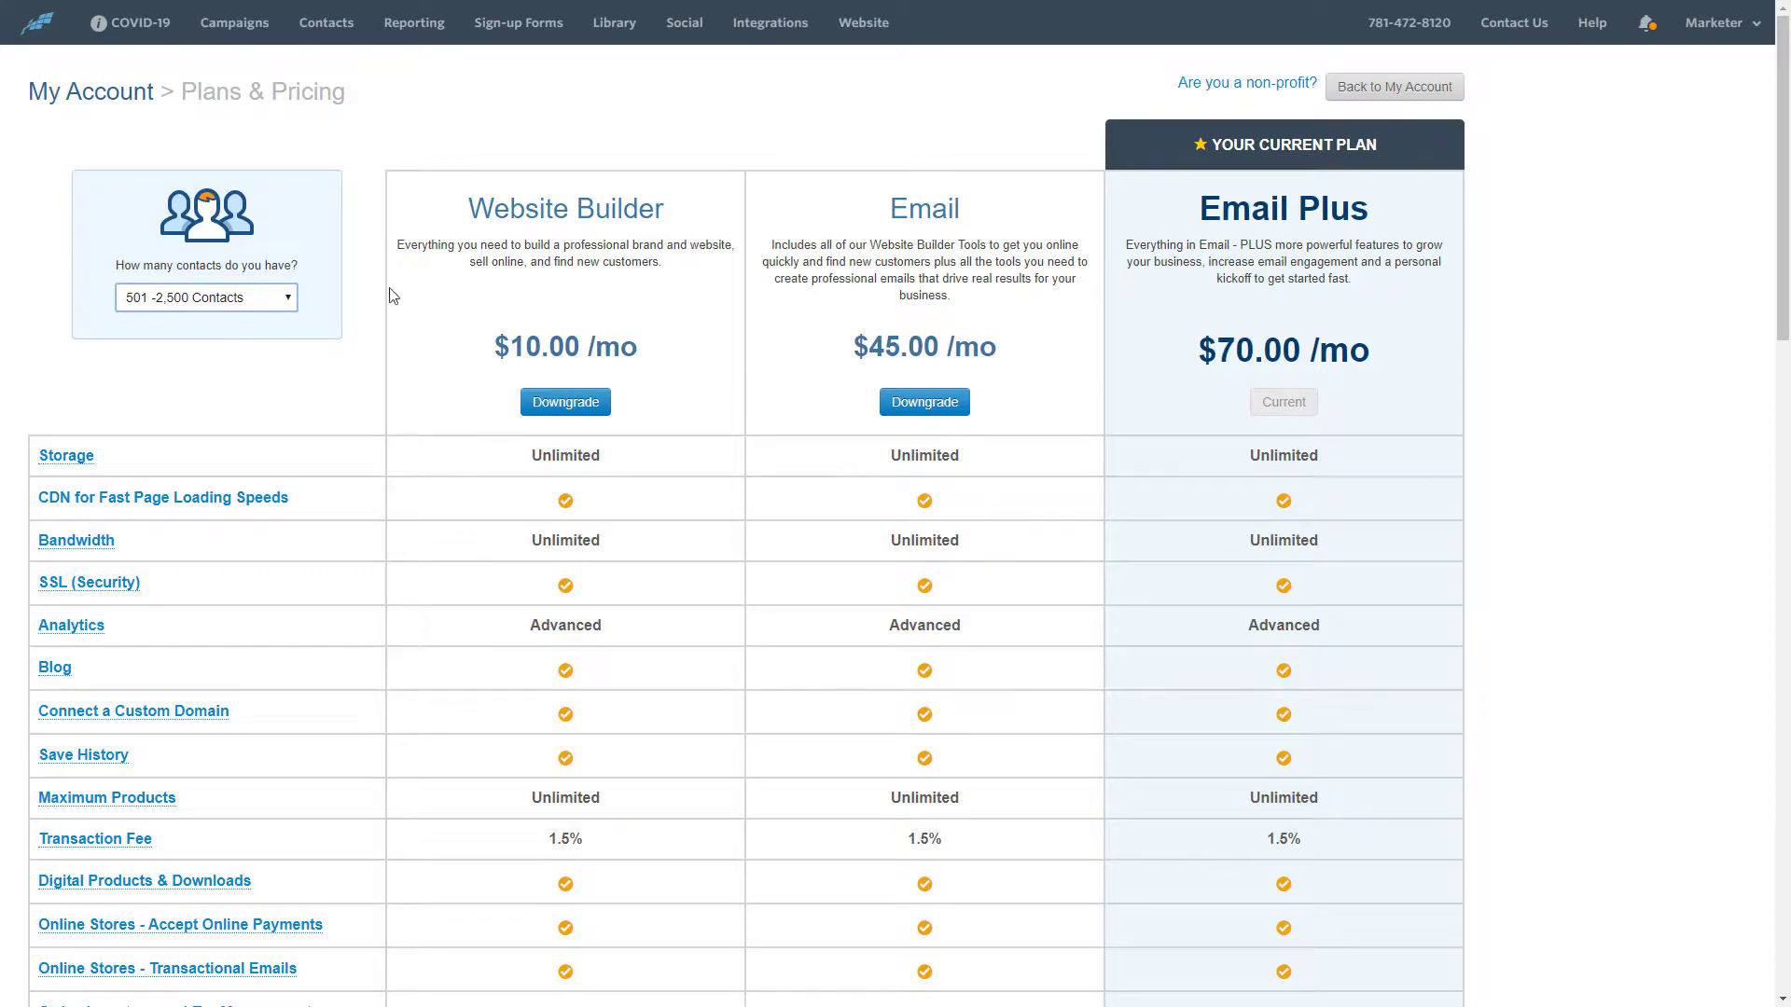
{"action": "left_click", "coordinate": [206, 296]}
{"action": "left_click", "coordinate": [200, 354]}
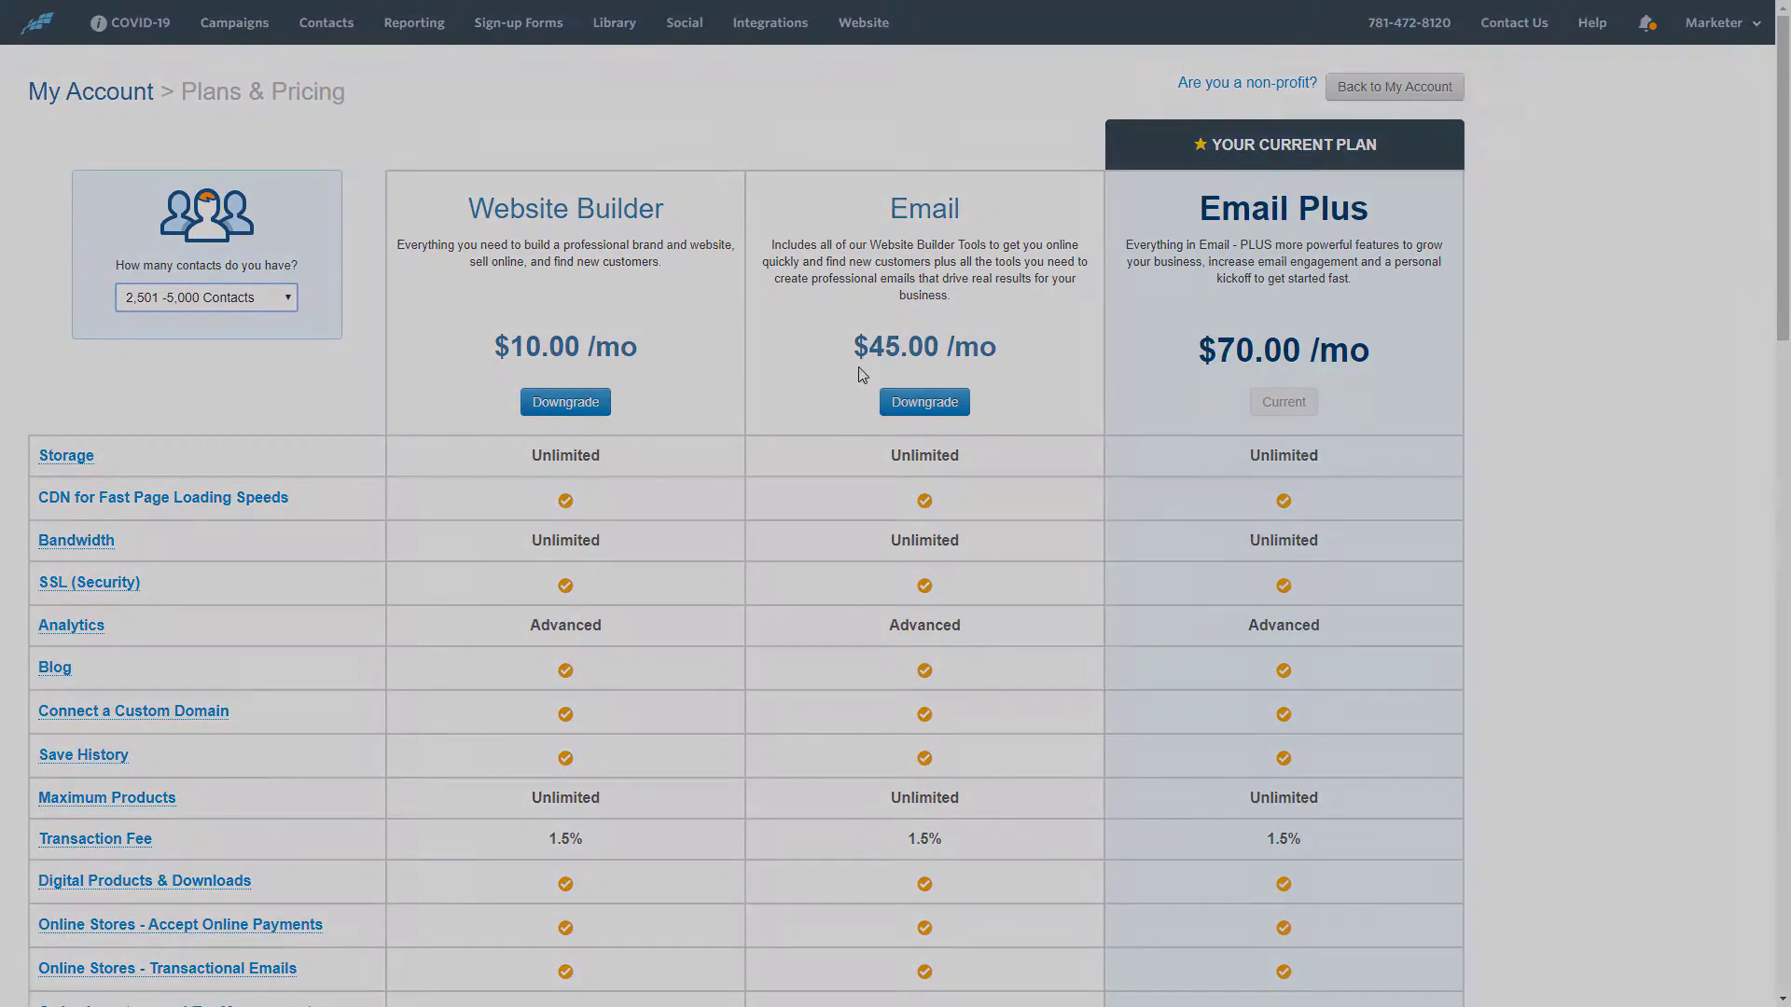